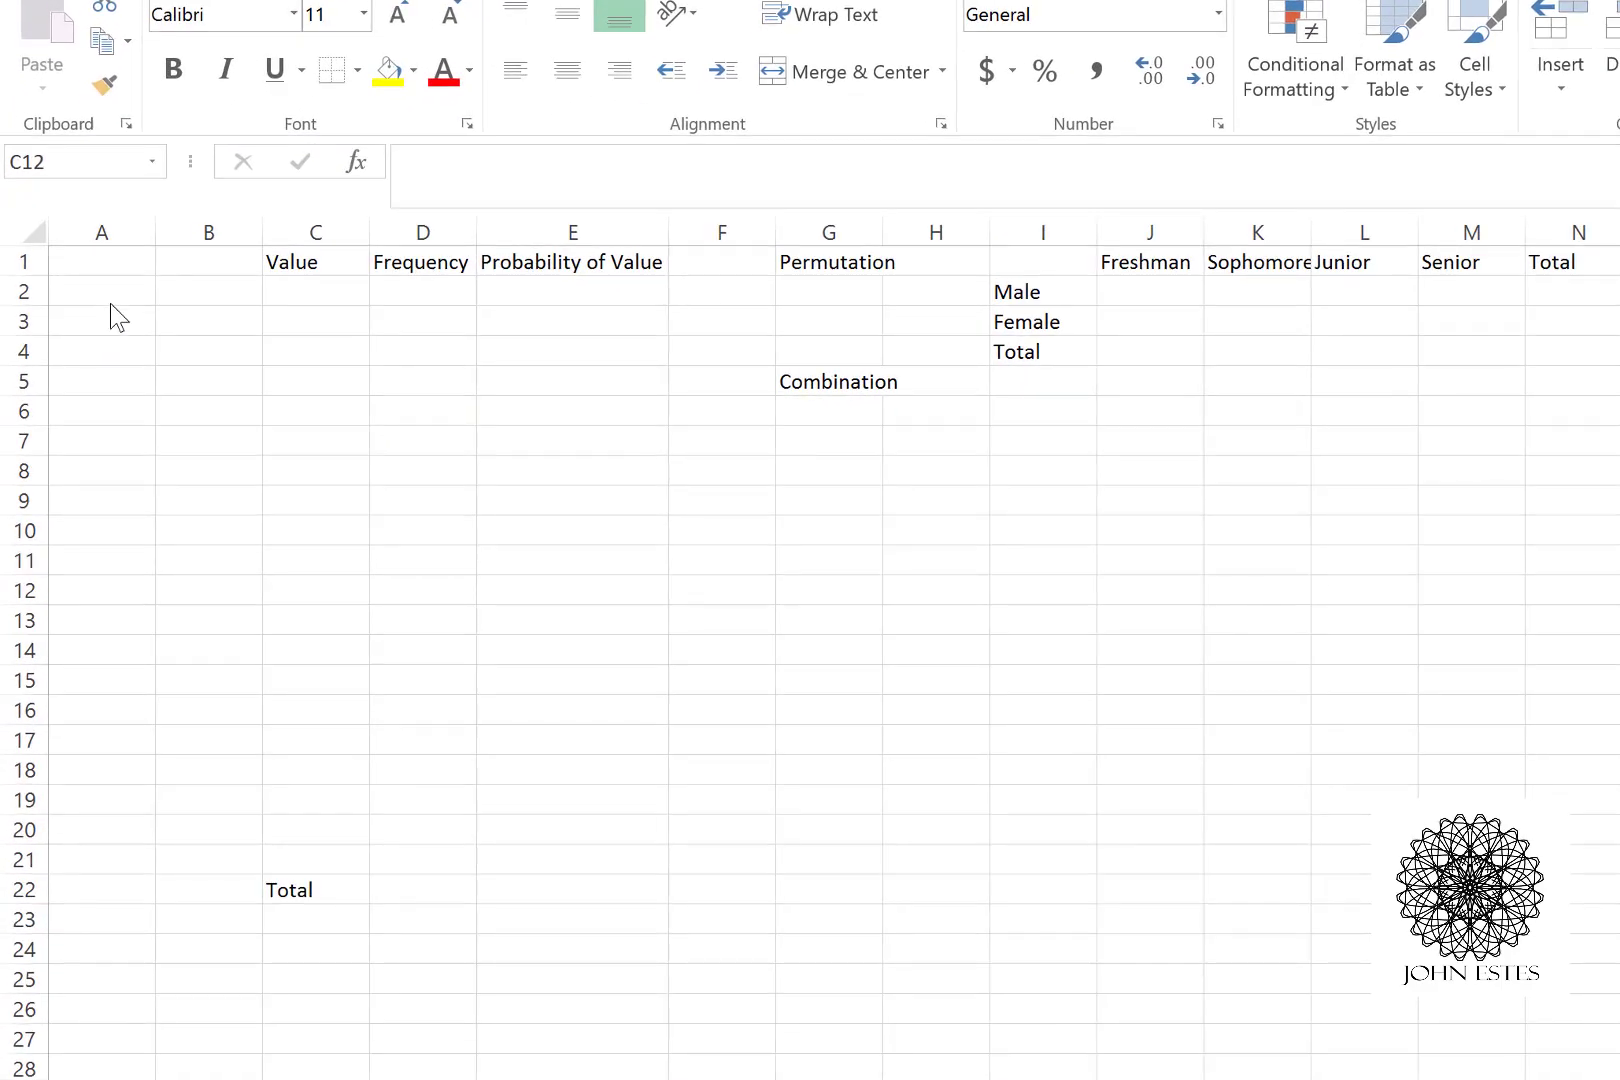
# Step: Enter =RANDBETWEEN(1,20) in cell A2 and fill the formula down to A26
pyautogui.click(111, 296)
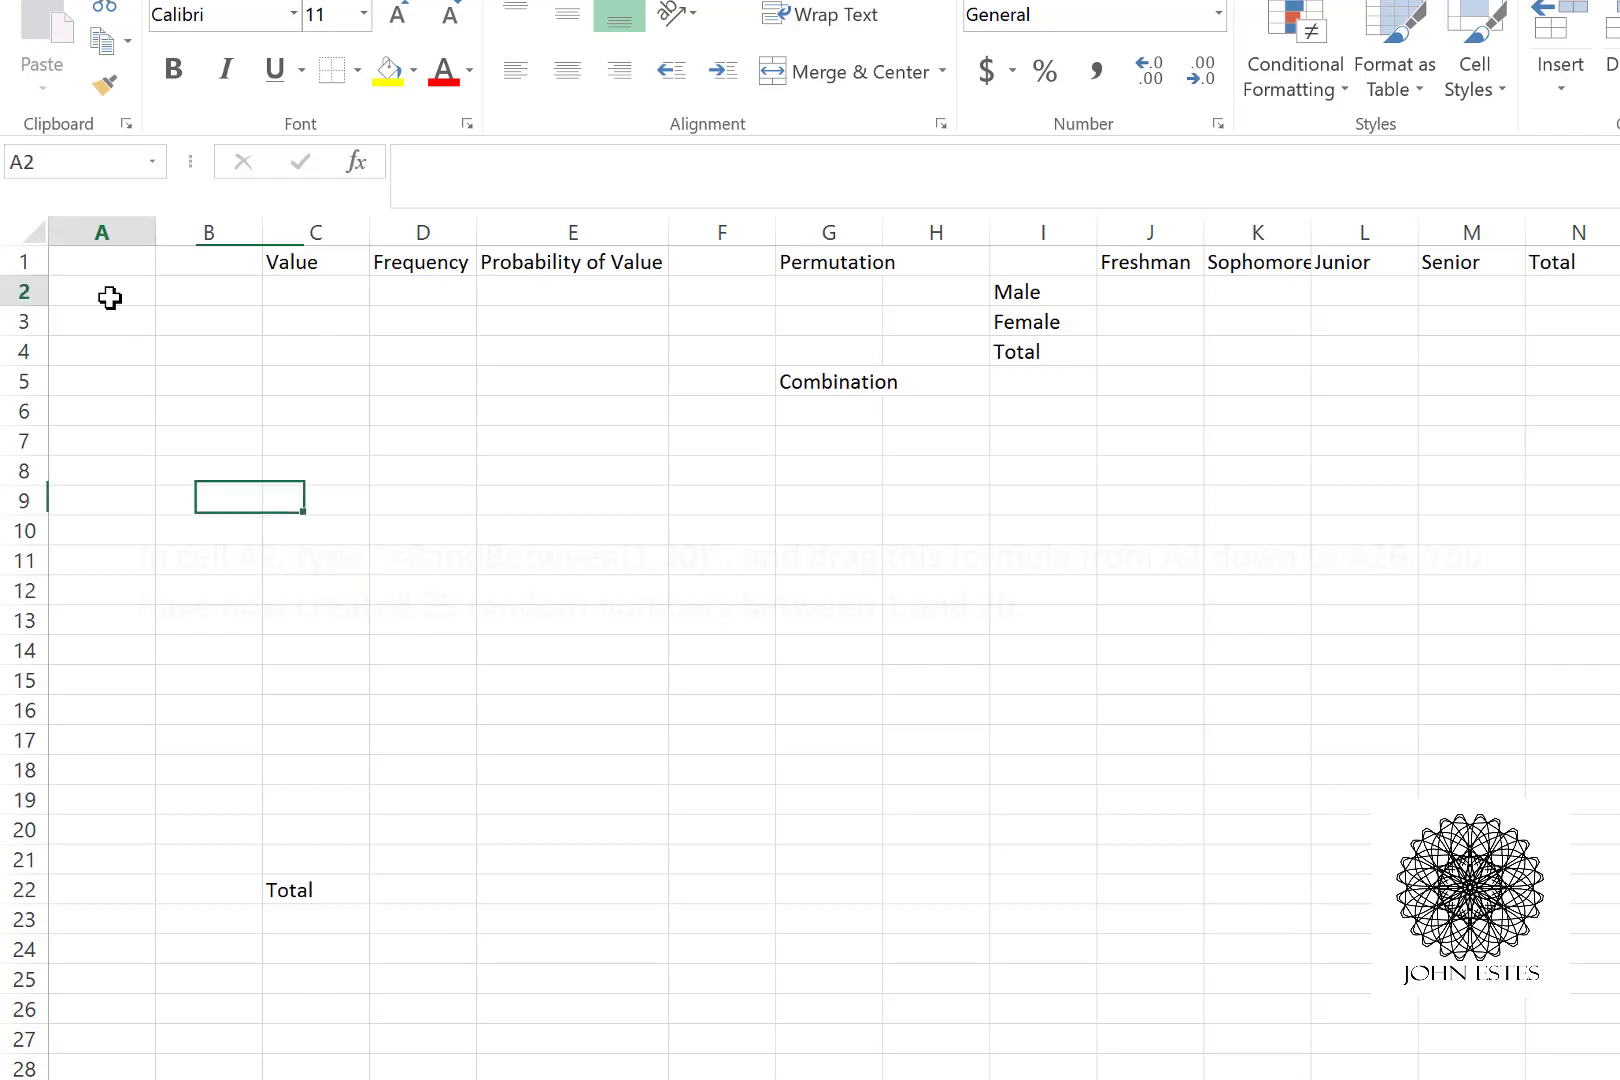
pyautogui.click(466, 201)
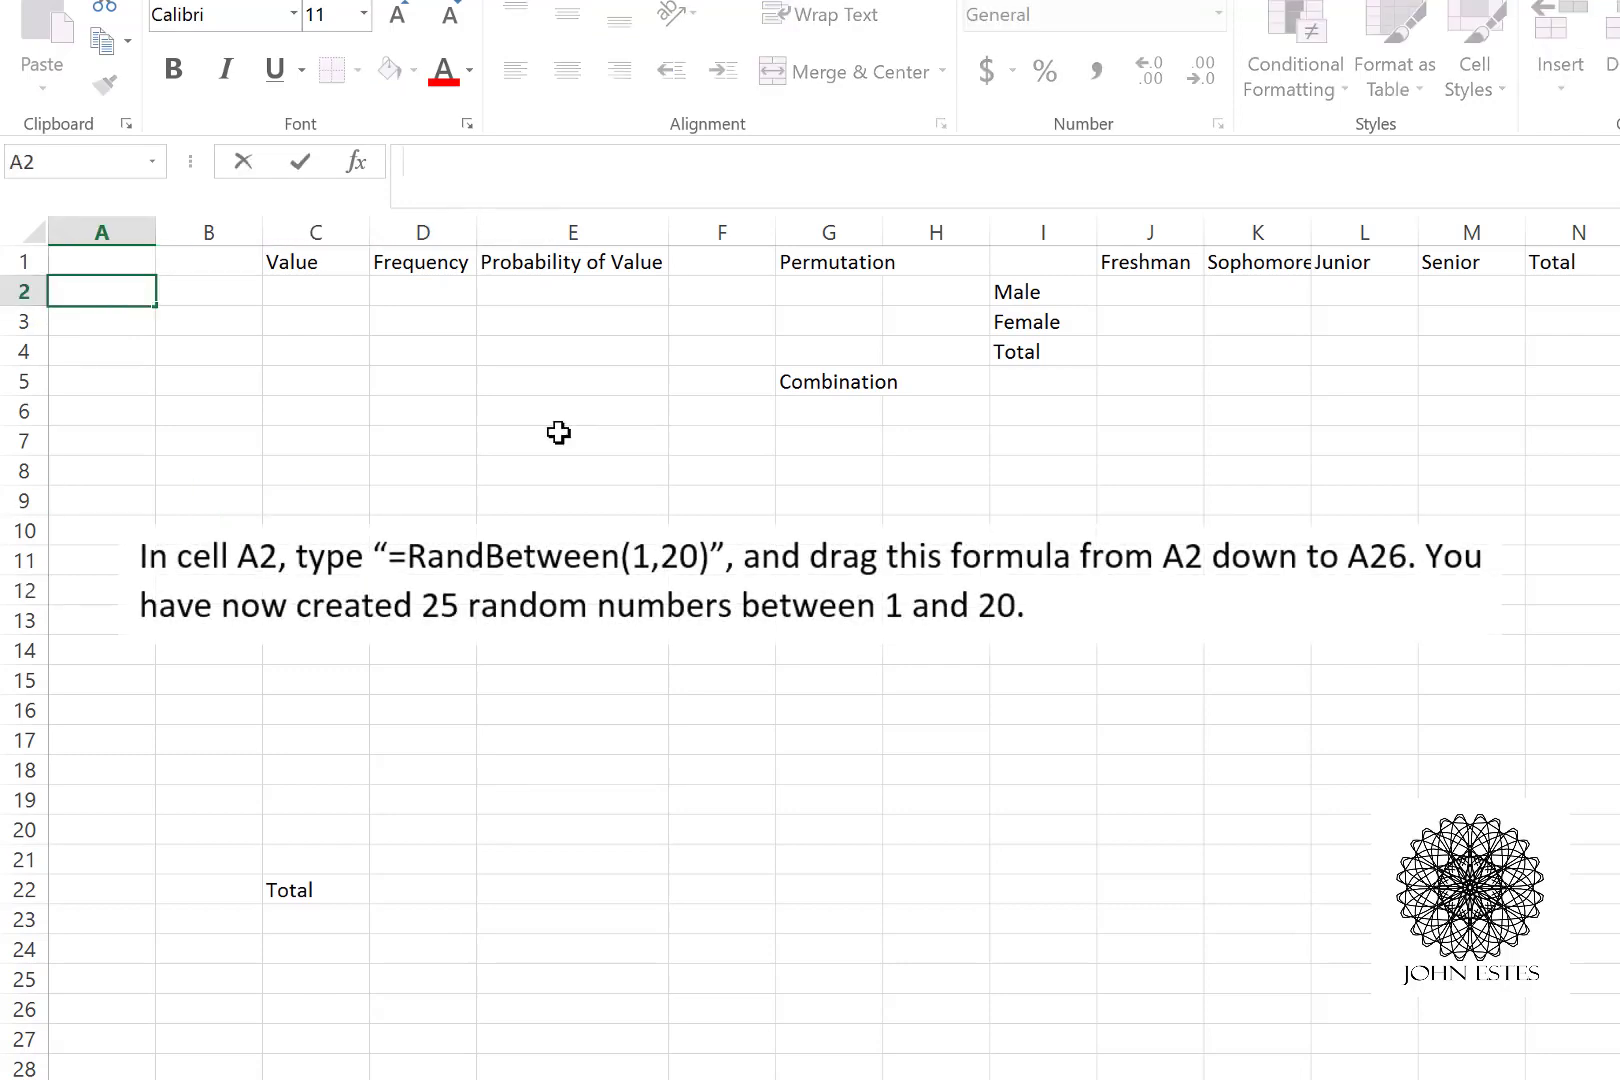
pyautogui.write('=RandB')
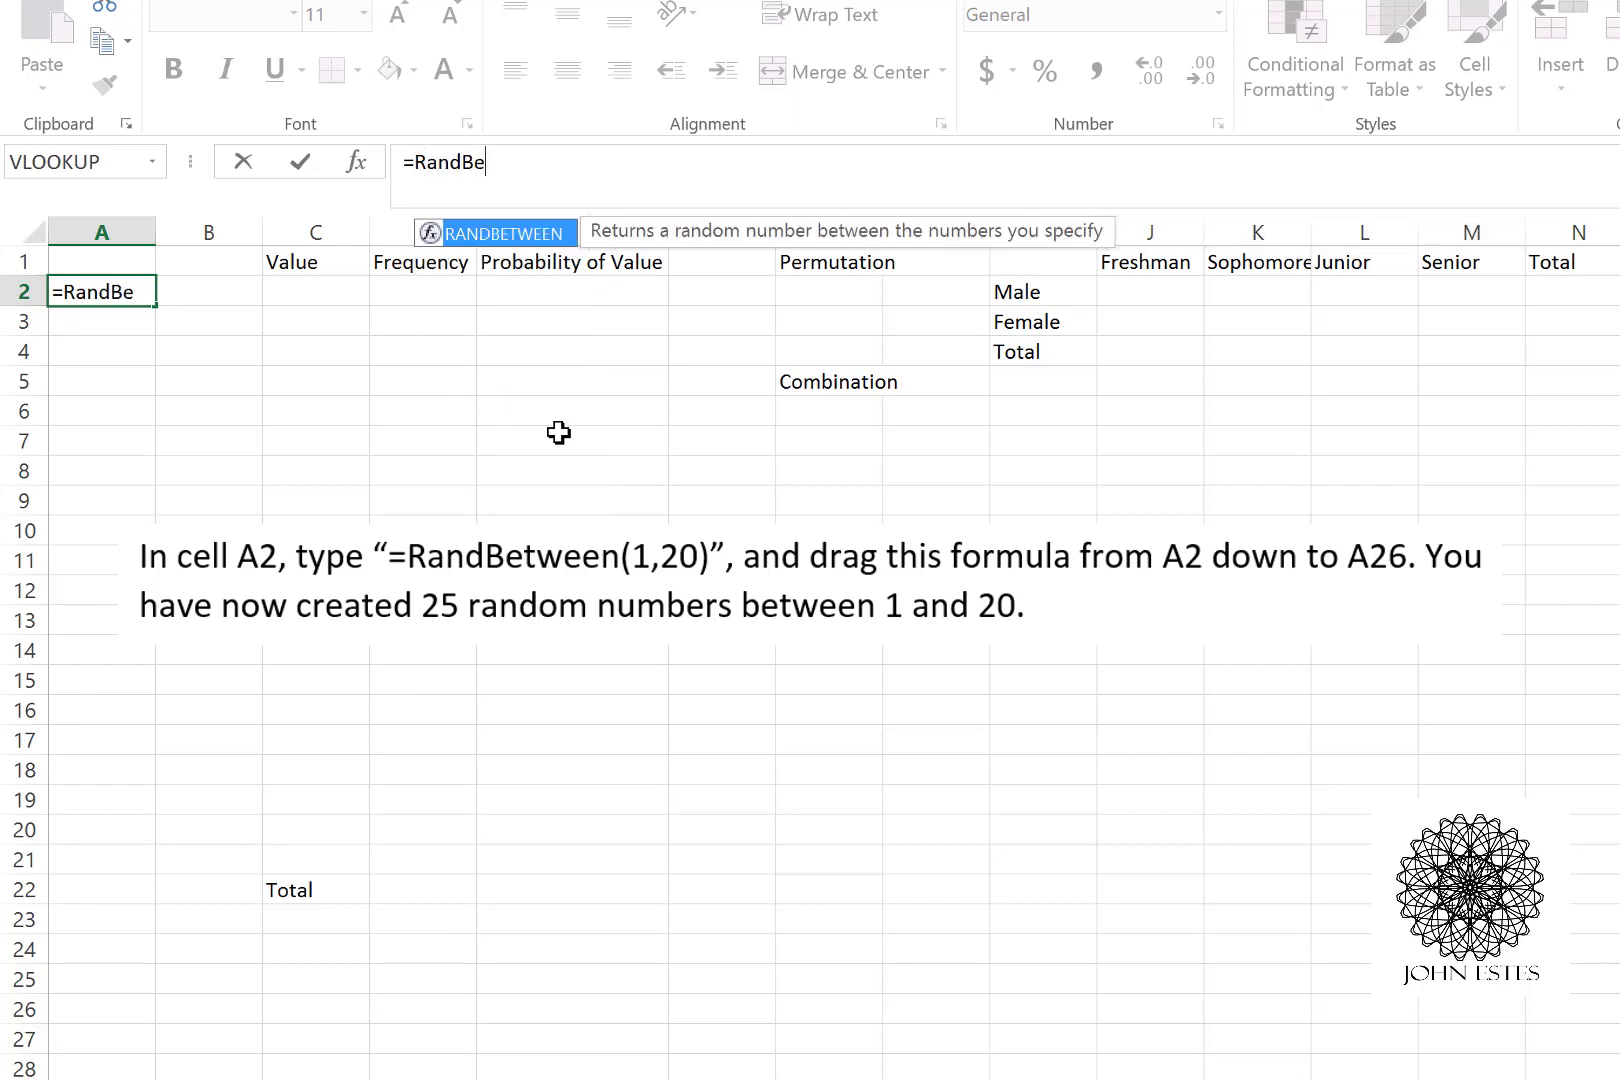
pyautogui.write('e')
pyautogui.press('Tab')
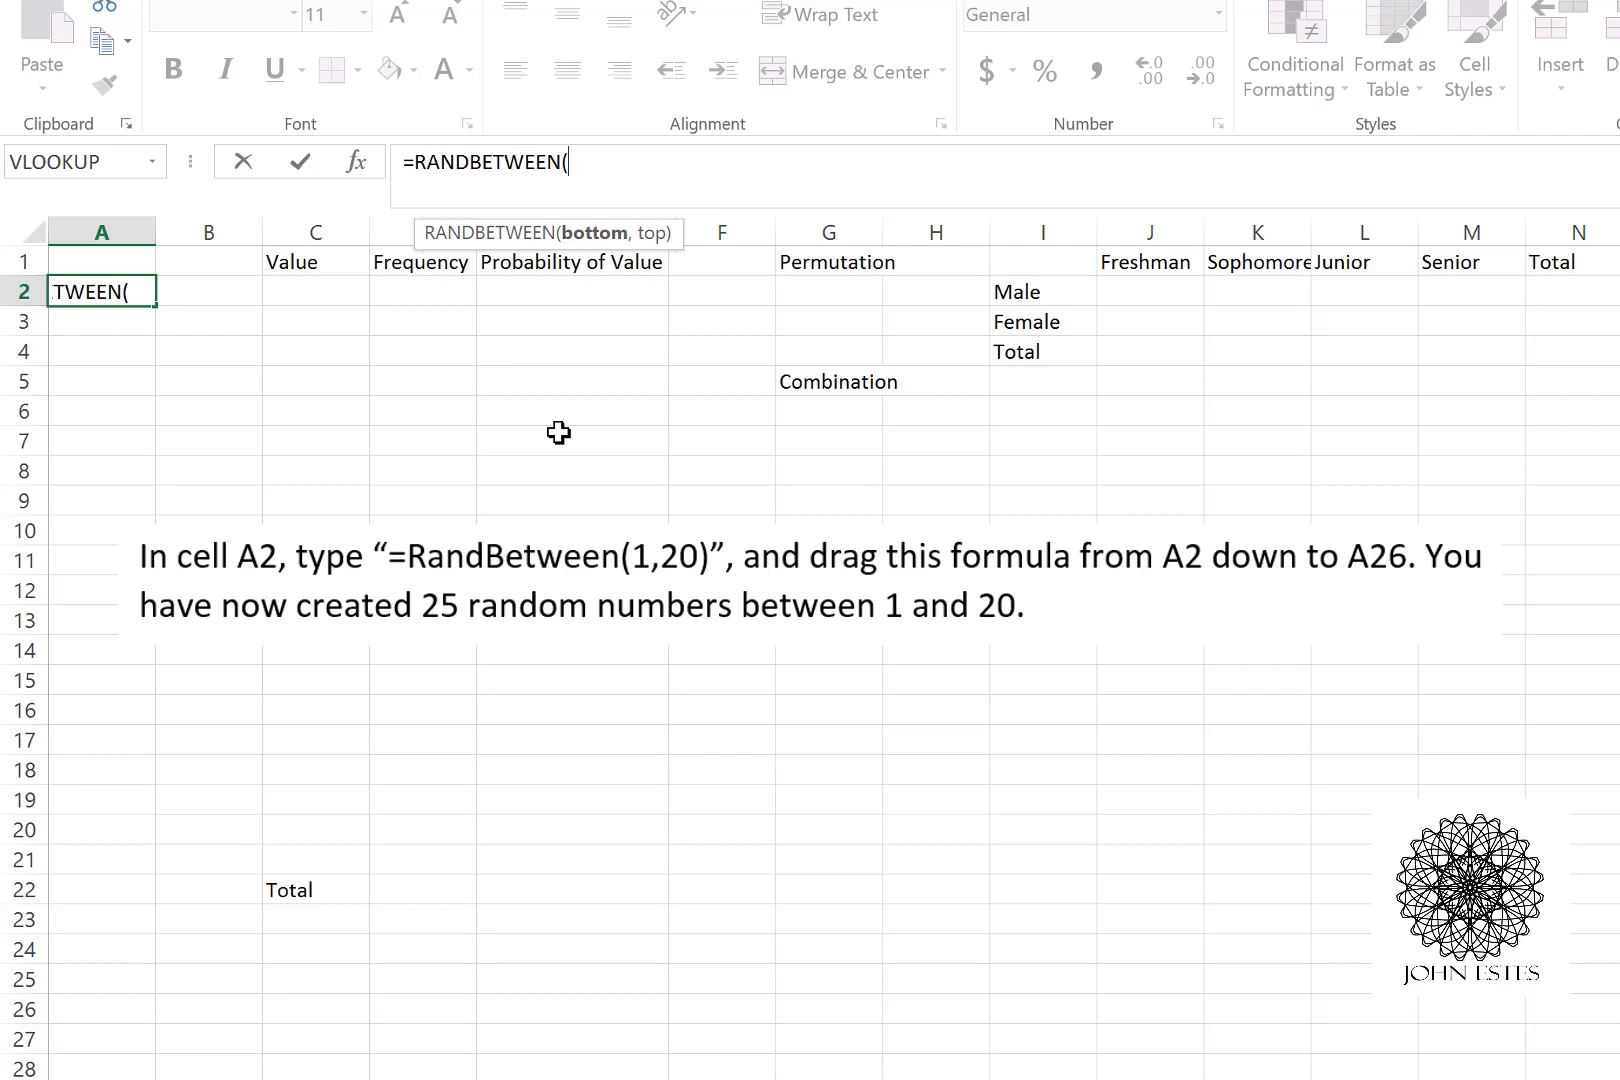
pyautogui.write('1,20')
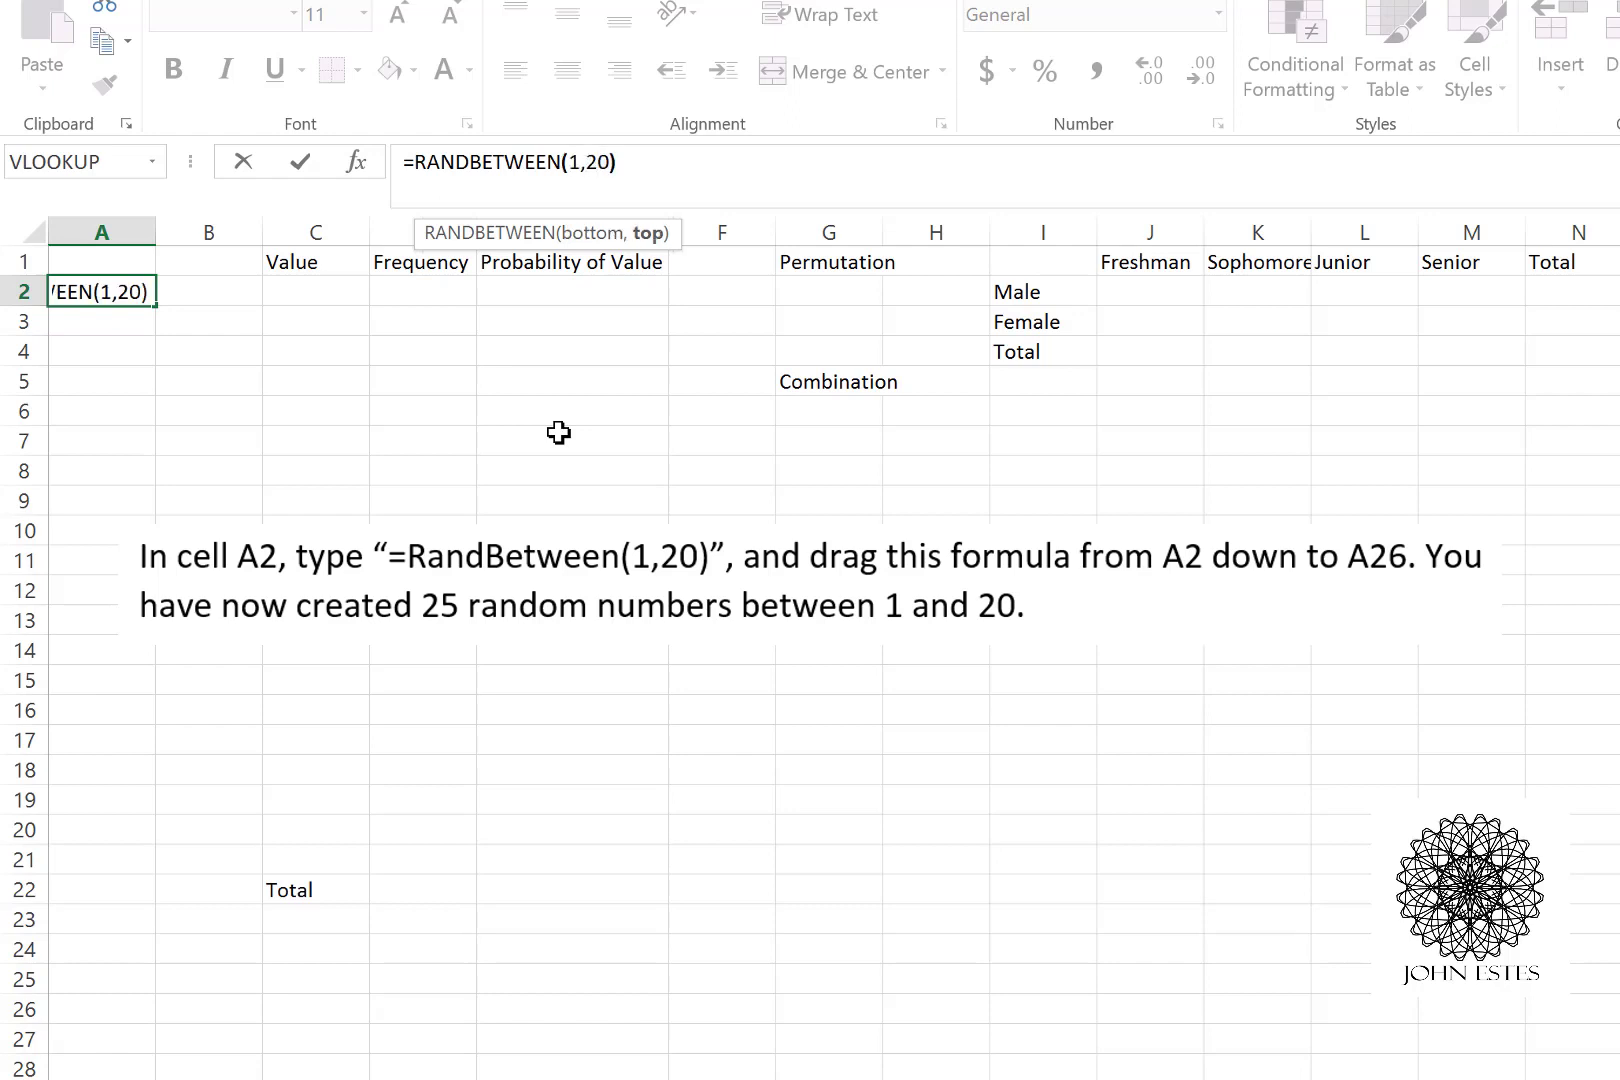
pyautogui.press('Return')
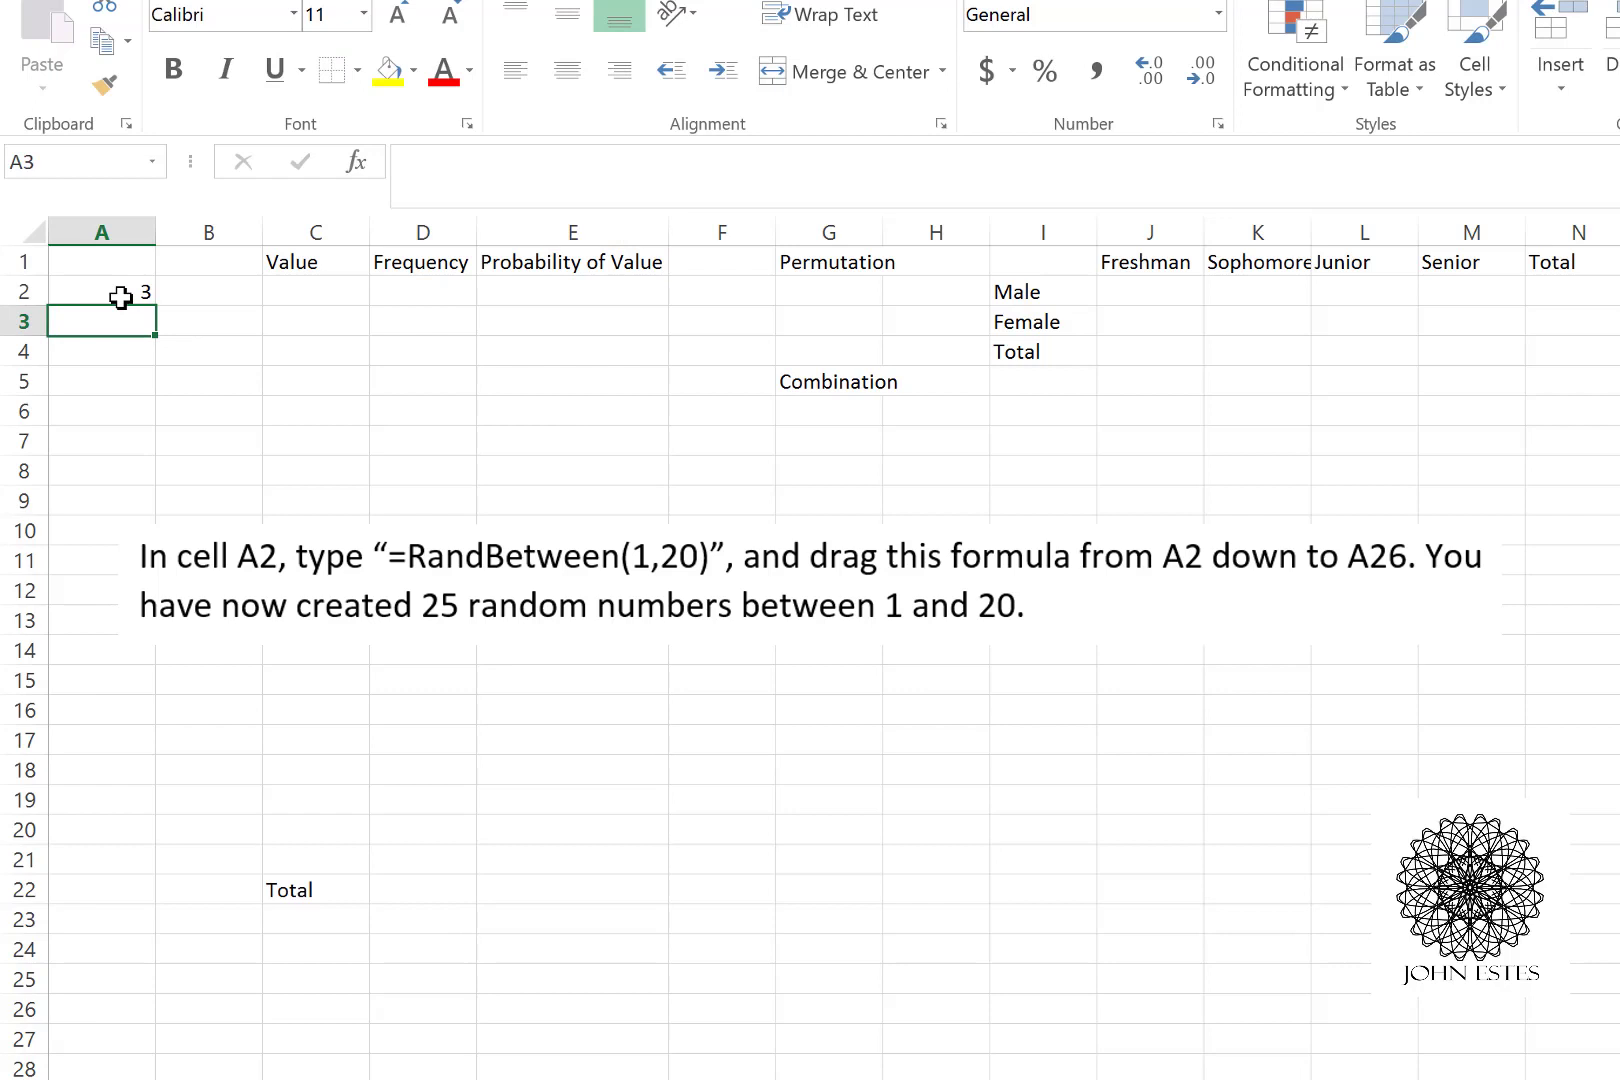
pyautogui.click(121, 297)
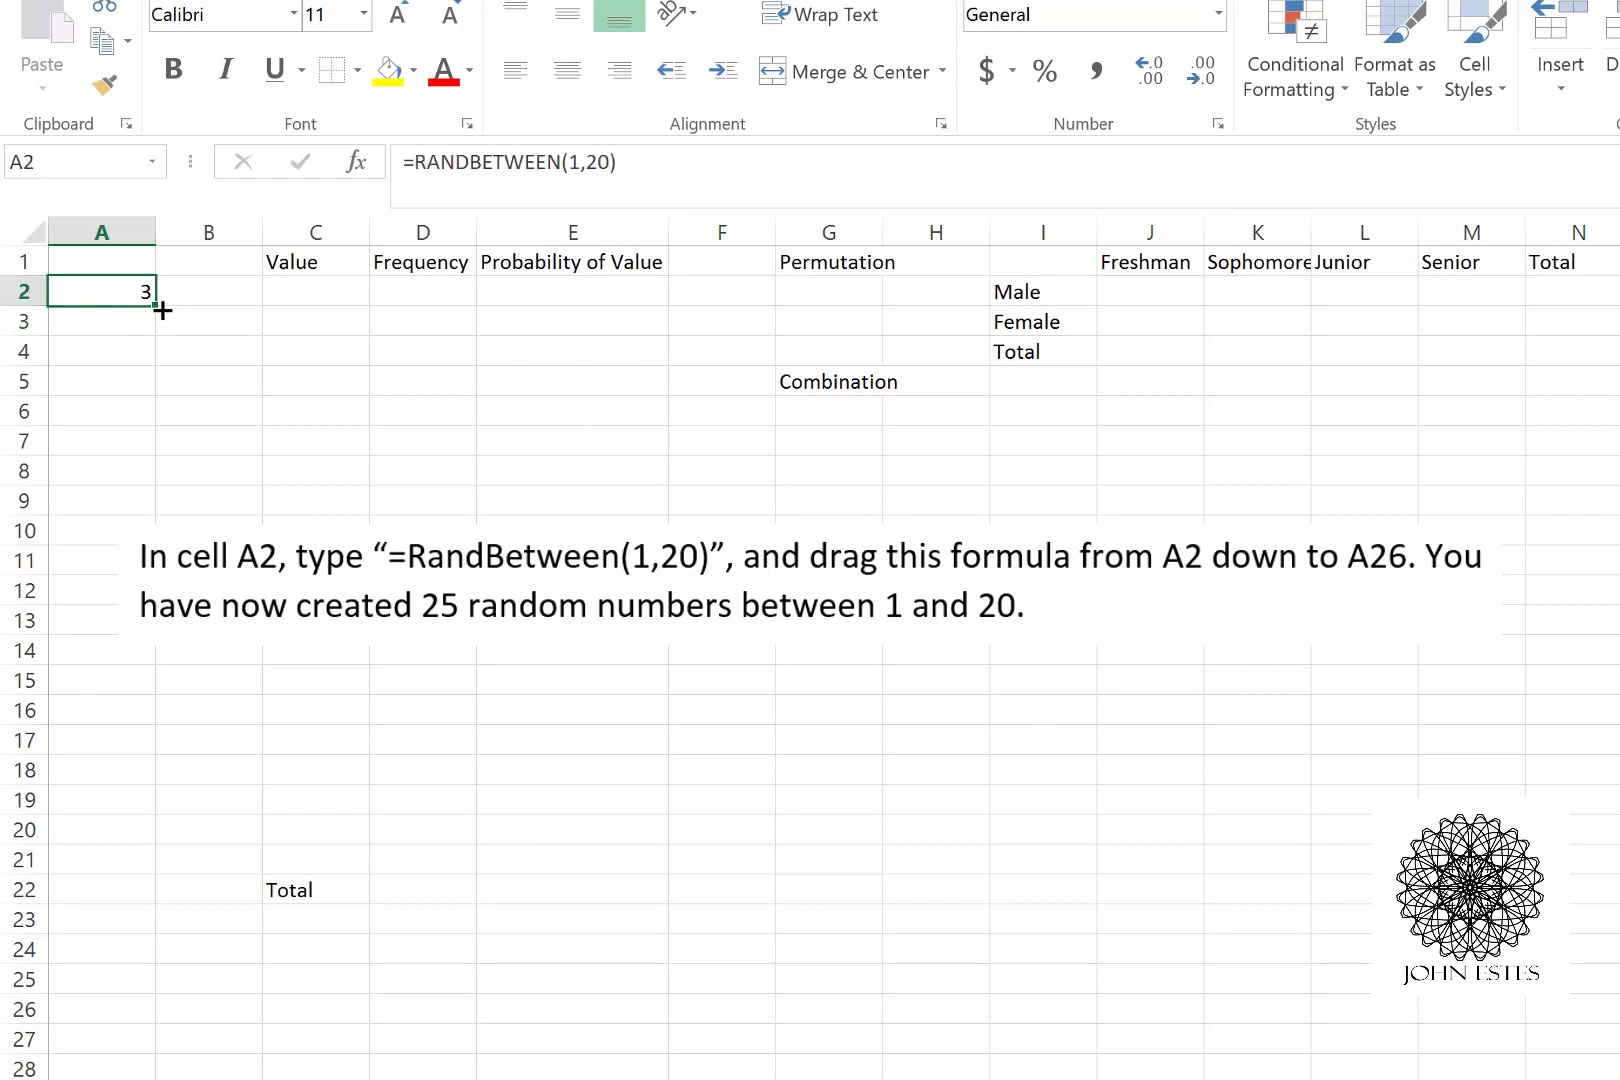
pyautogui.moveTo(153, 309); pyautogui.dragTo(121, 1037)
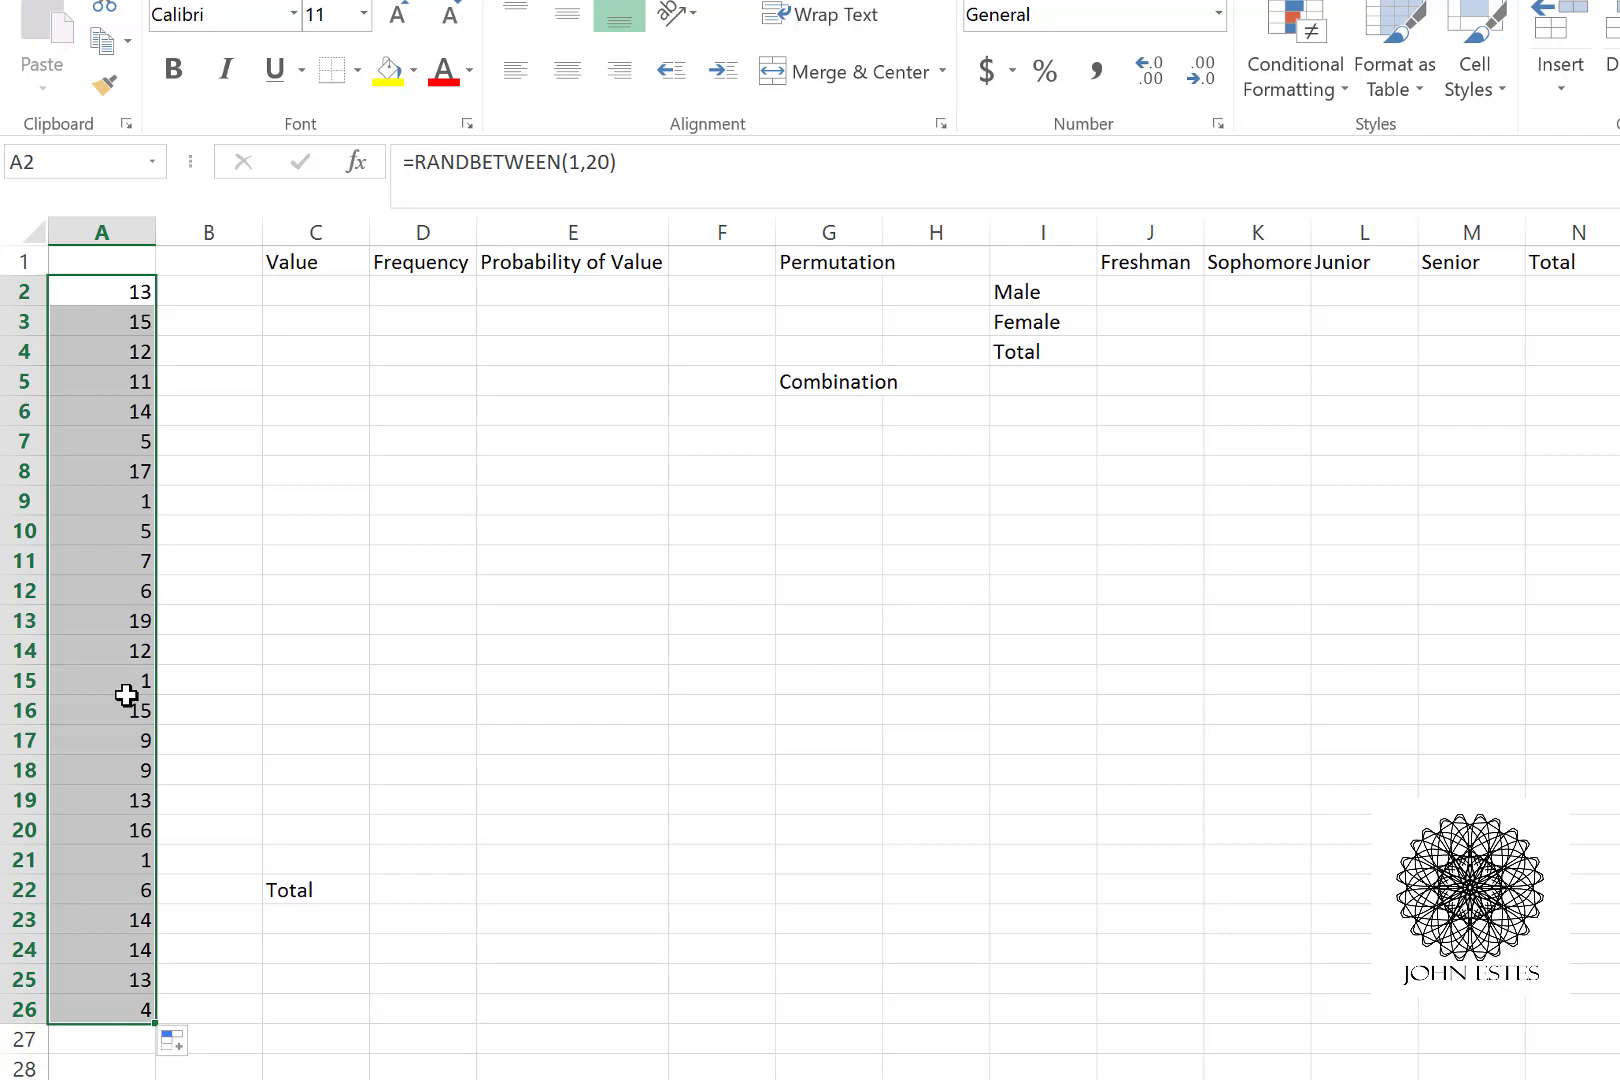
# Step: Copy the random numbers in A2:A26 and paste them as values only into column B, starting at B2
pyautogui.rightClick(128, 299)
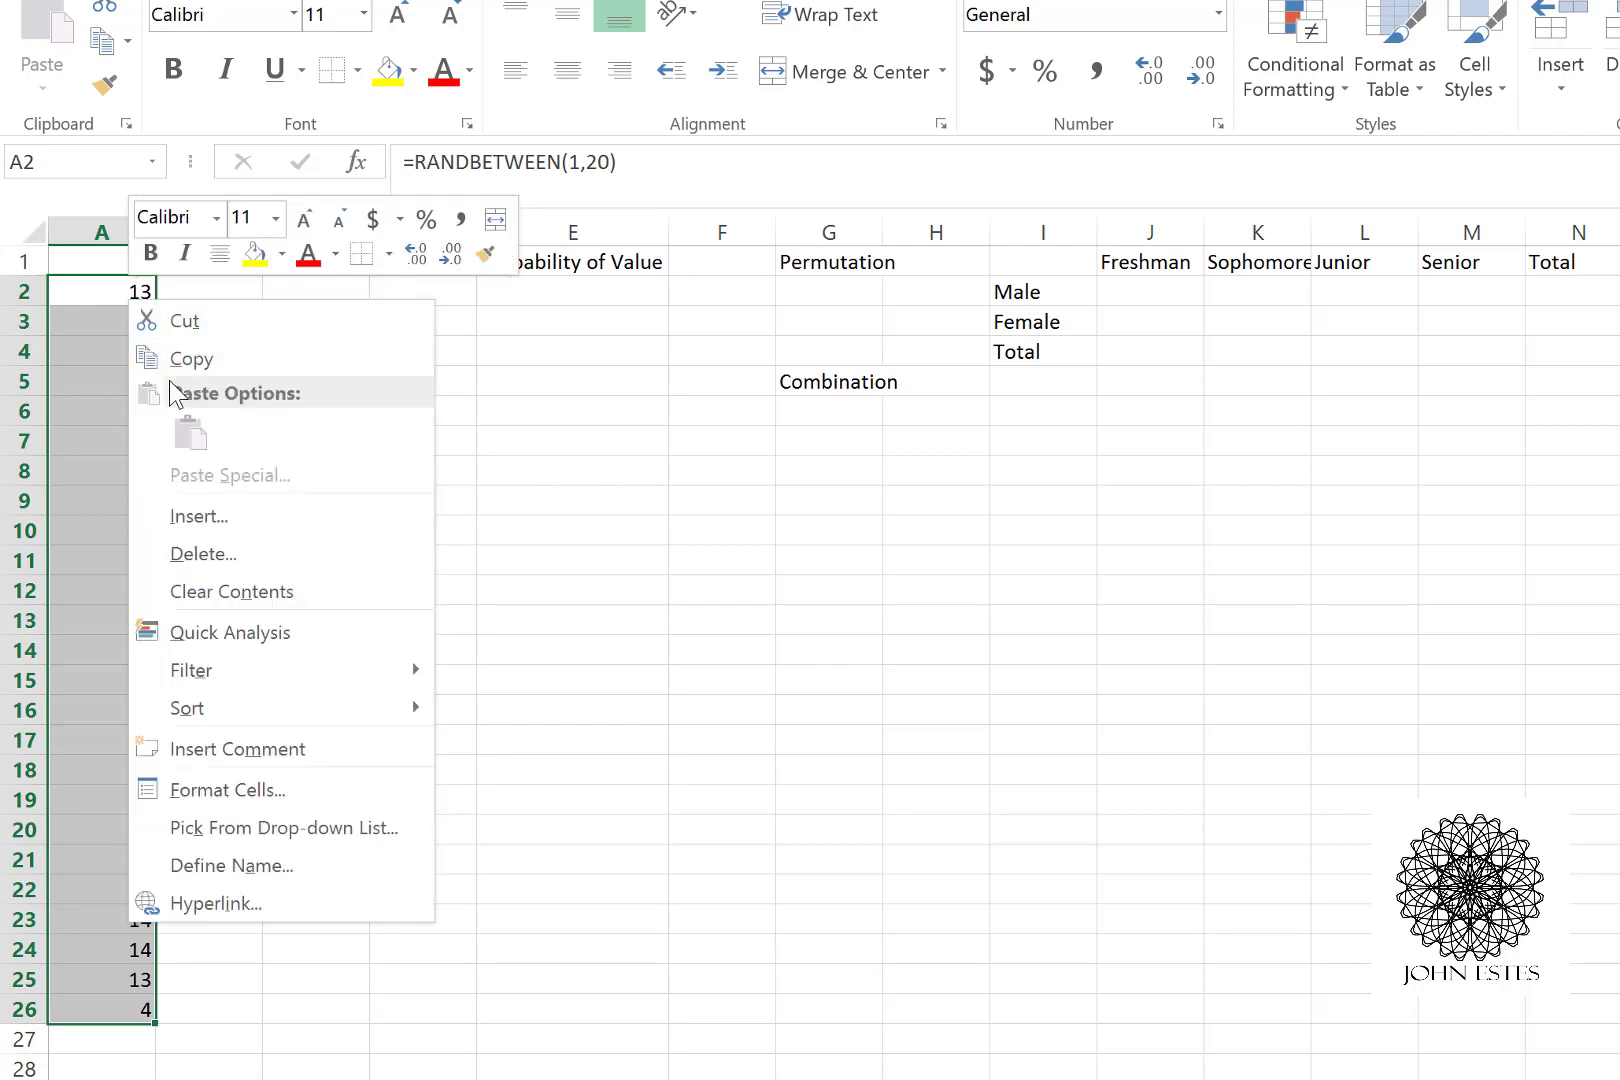
pyautogui.click(180, 359)
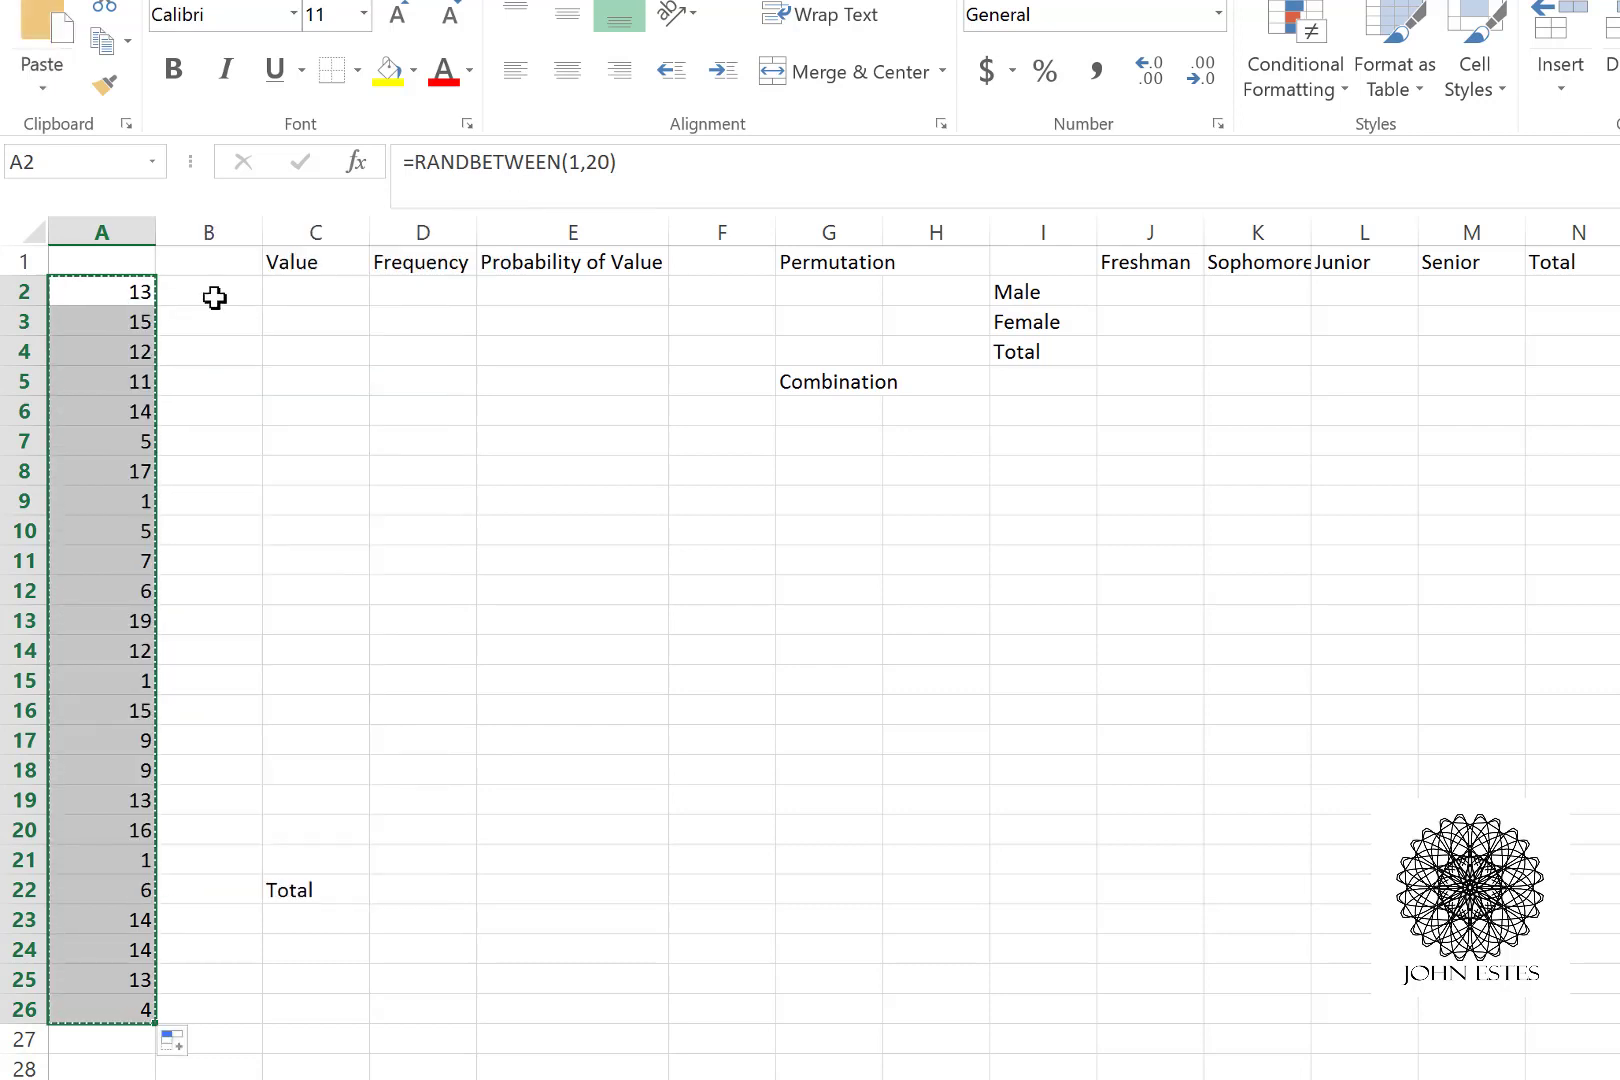
pyautogui.rightClick(214, 298)
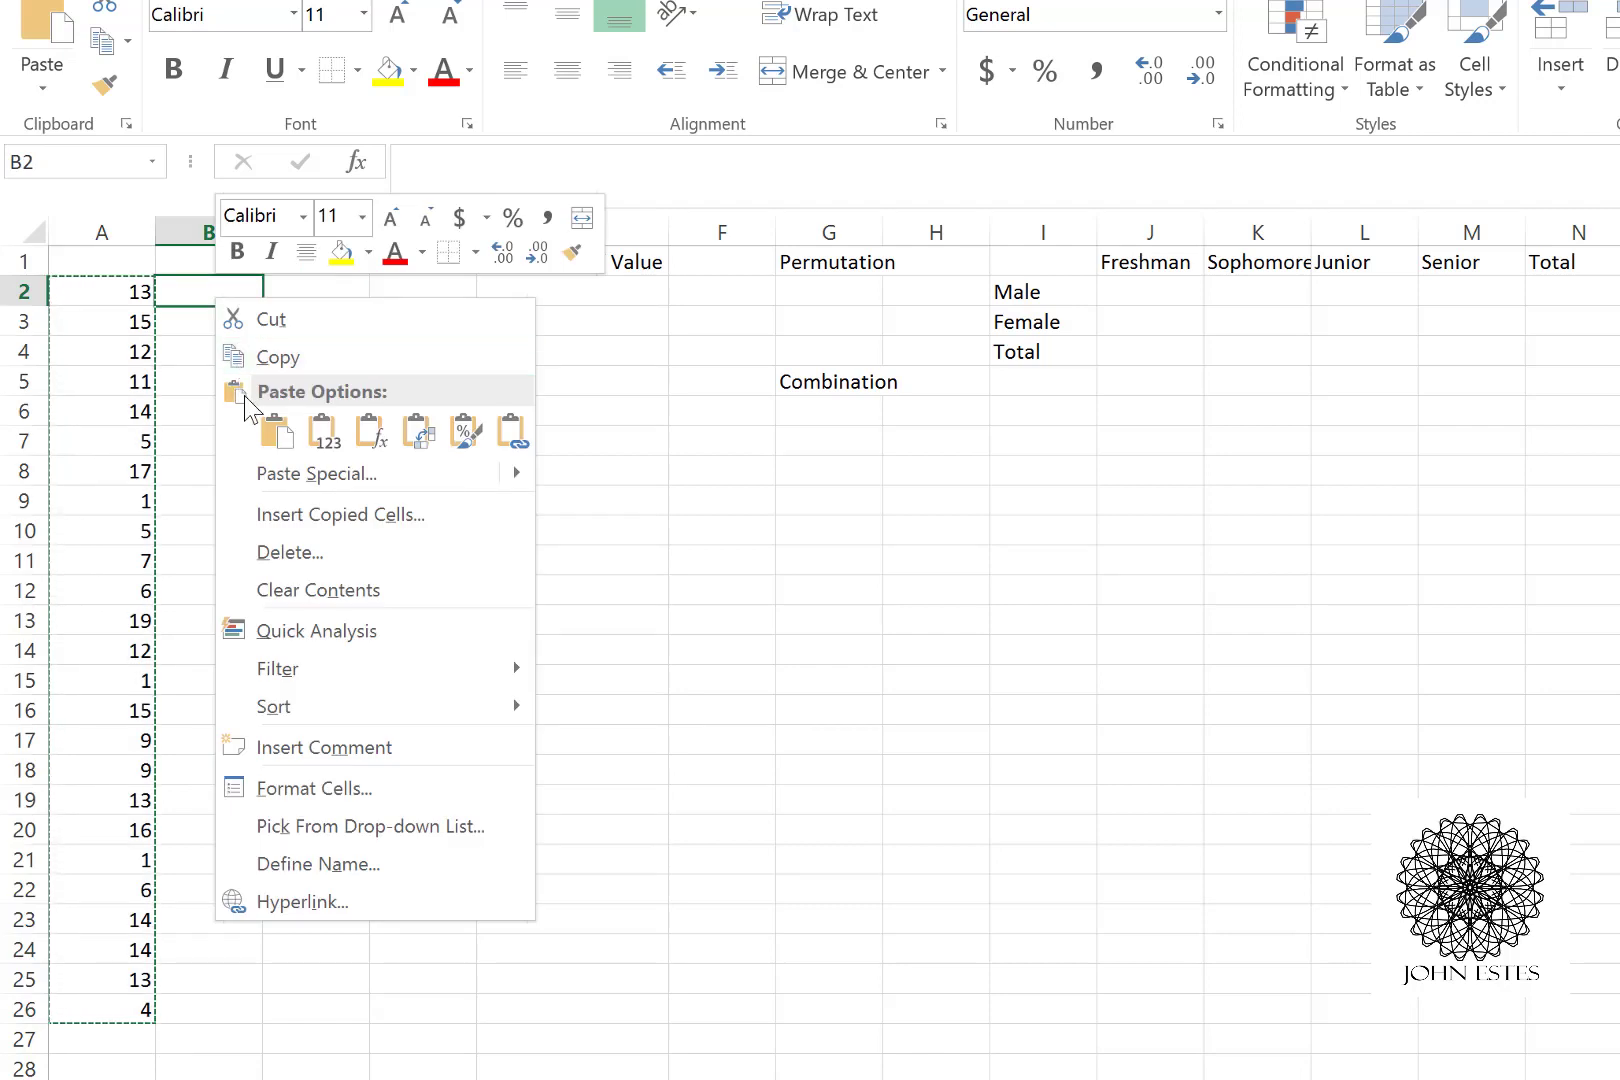
pyautogui.click(318, 438)
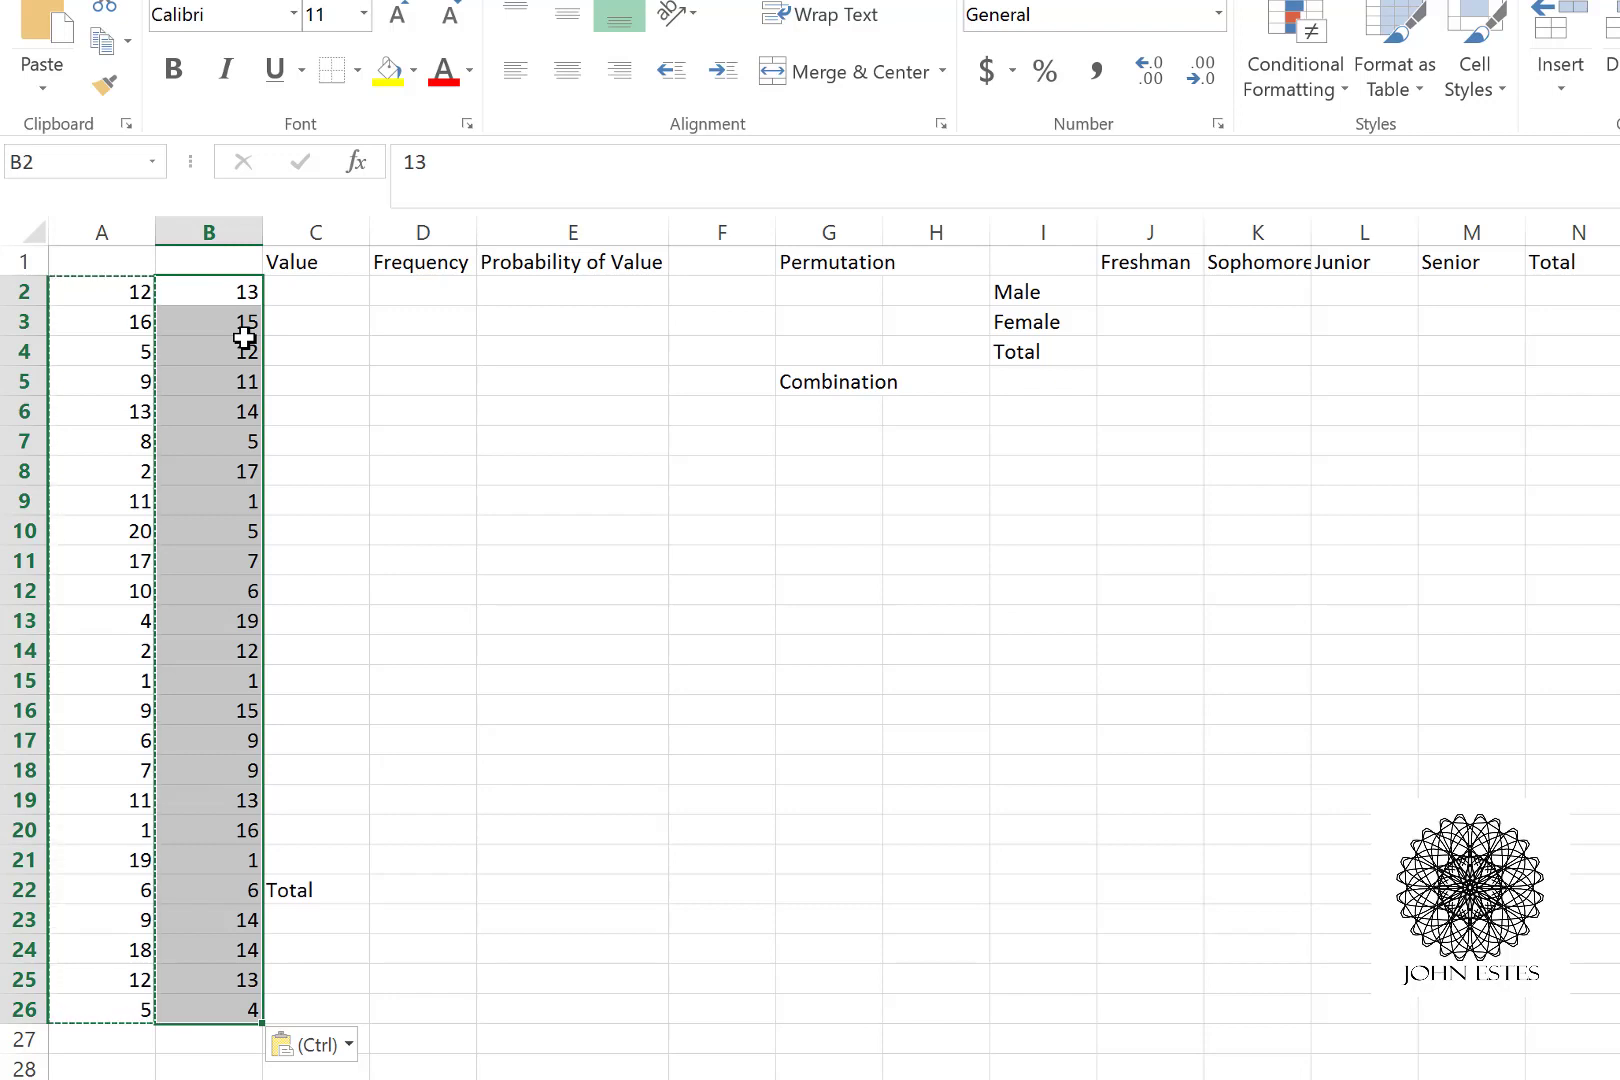
# Step: Enter 1 in C2 and 2 in C3, and extend the series down to C21 to list the values 1 to 20
pyautogui.click(332, 302)
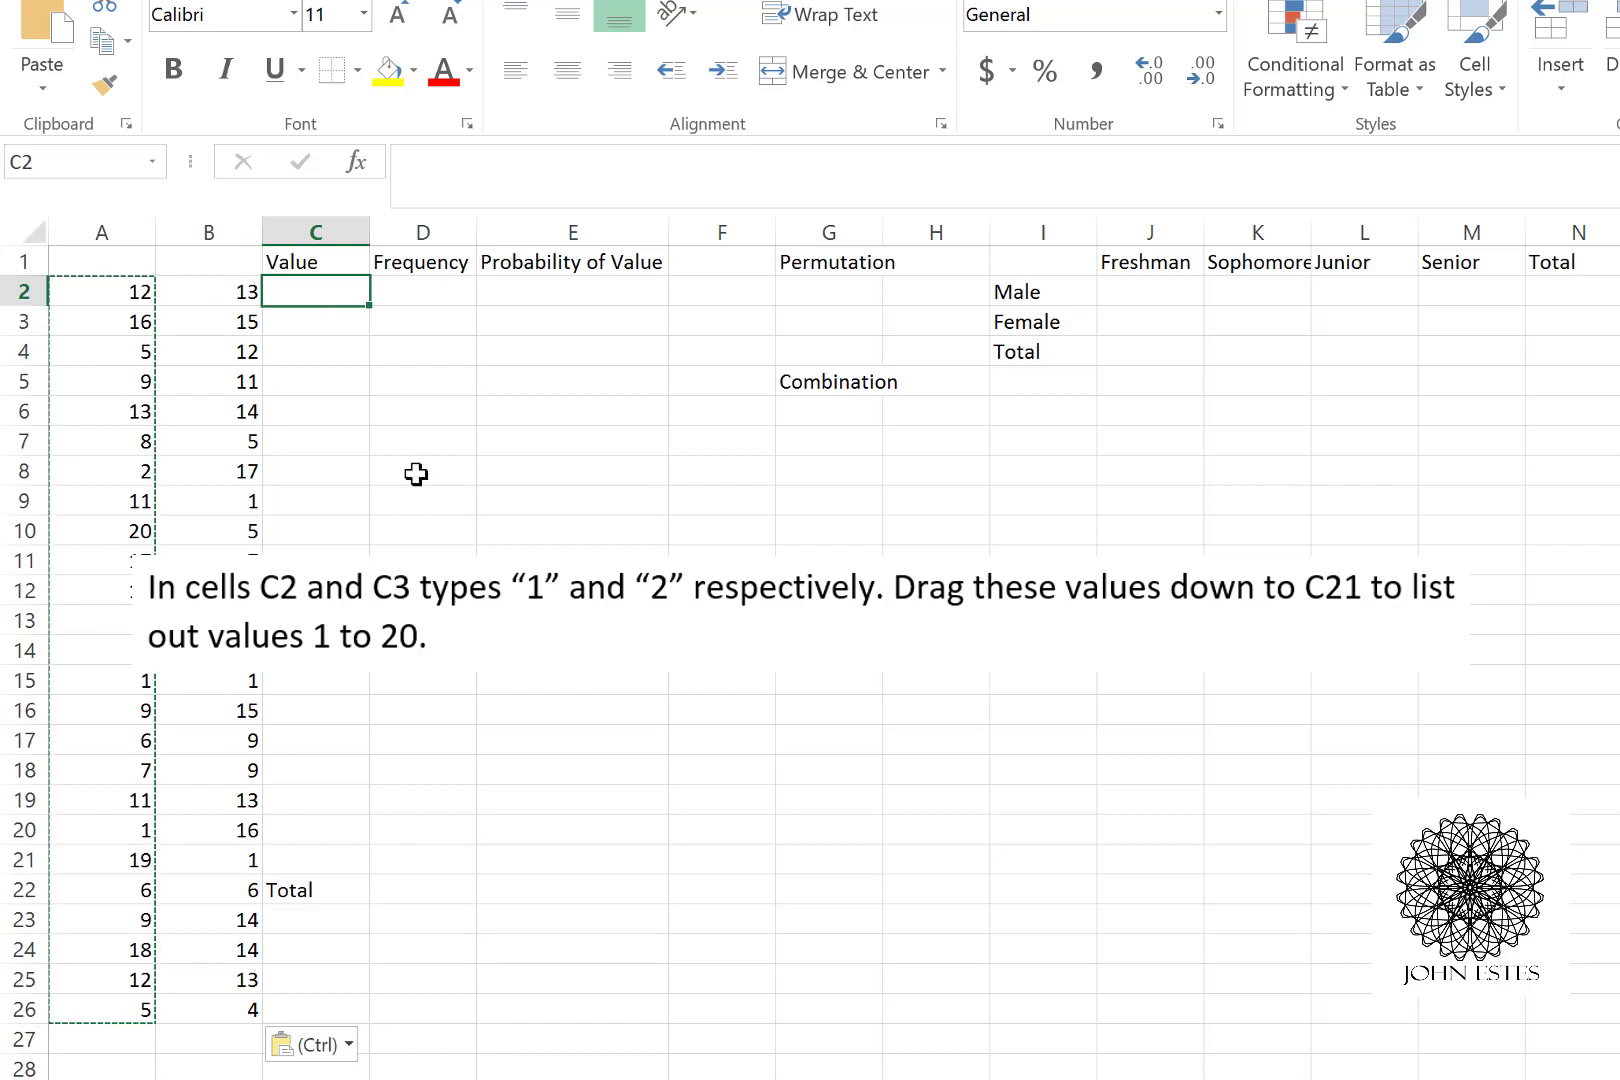
pyautogui.press('Escape')
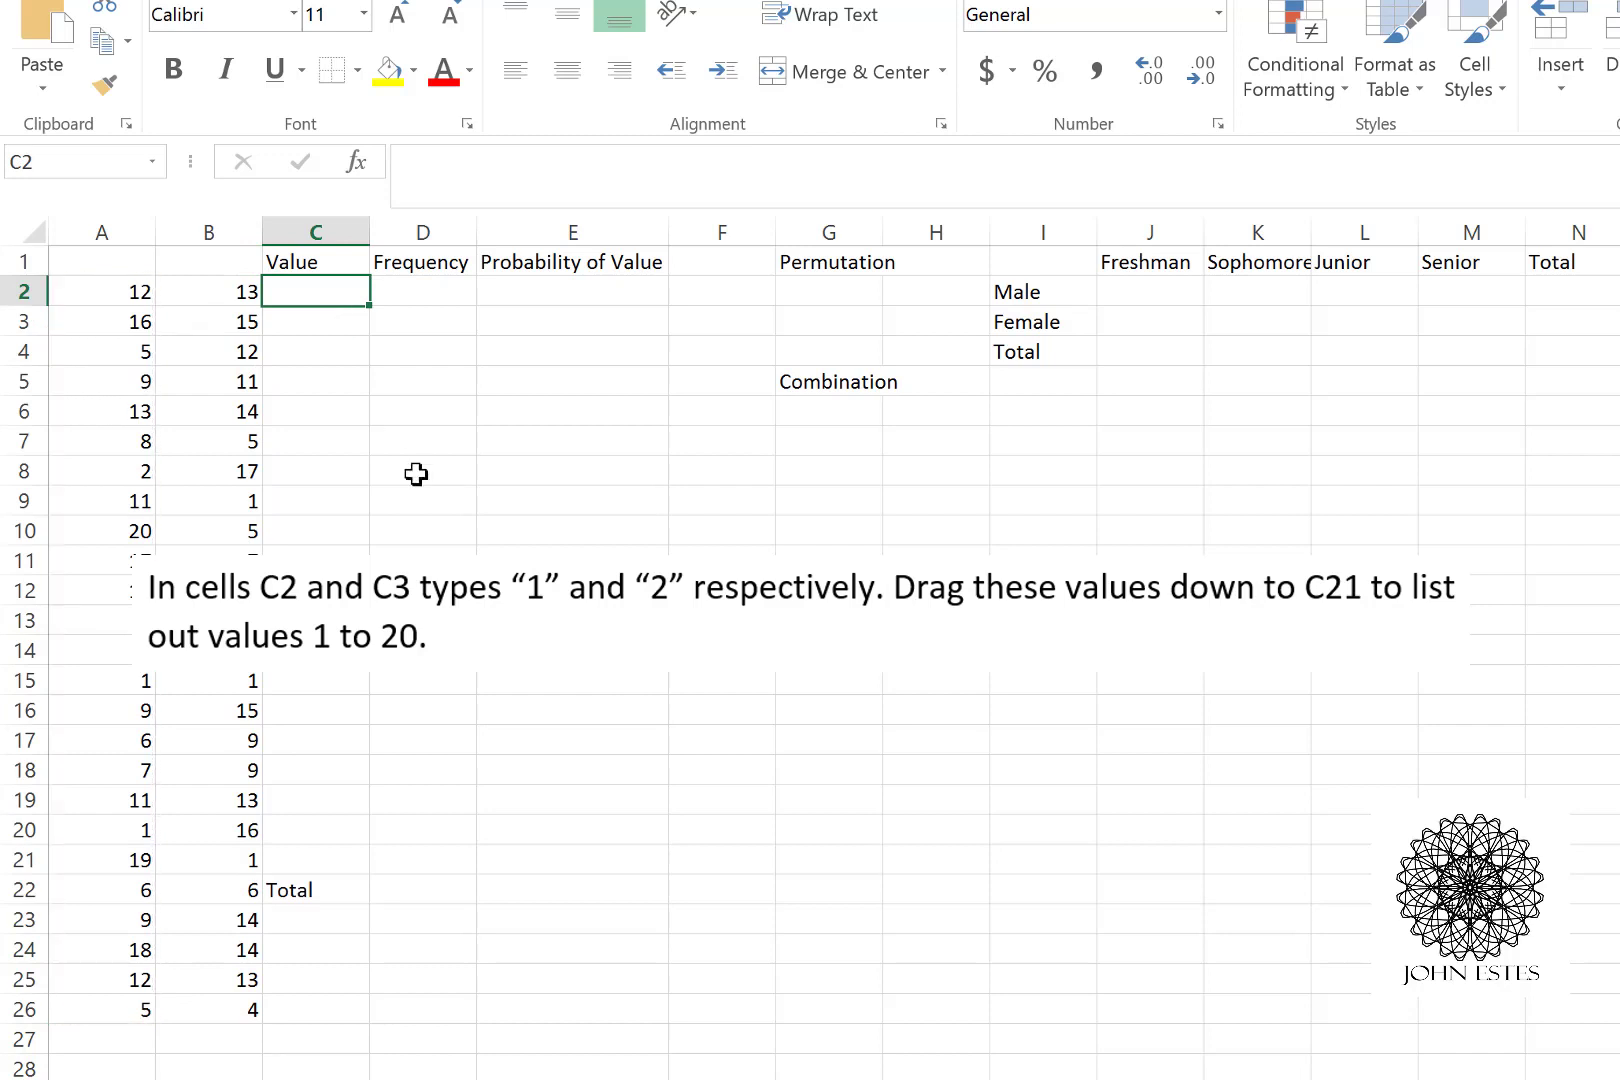
pyautogui.write('1')
pyautogui.press('Return')
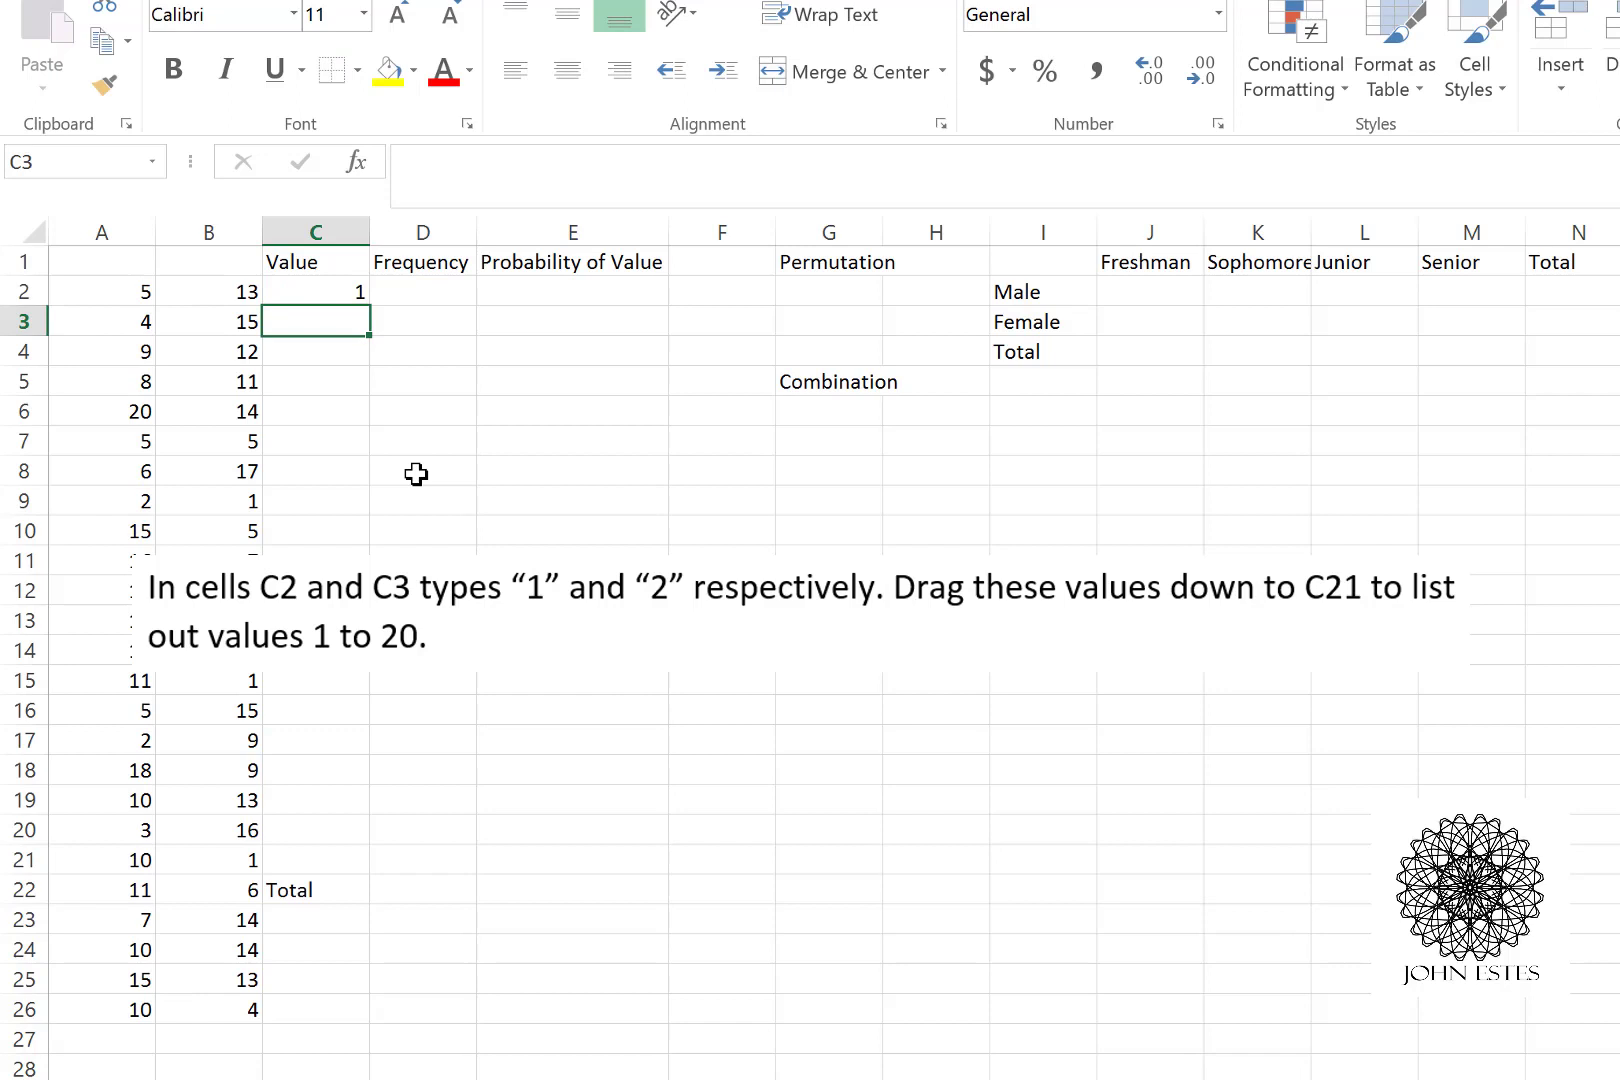
pyautogui.write('2')
pyautogui.press('Return')
pyautogui.press('Up')
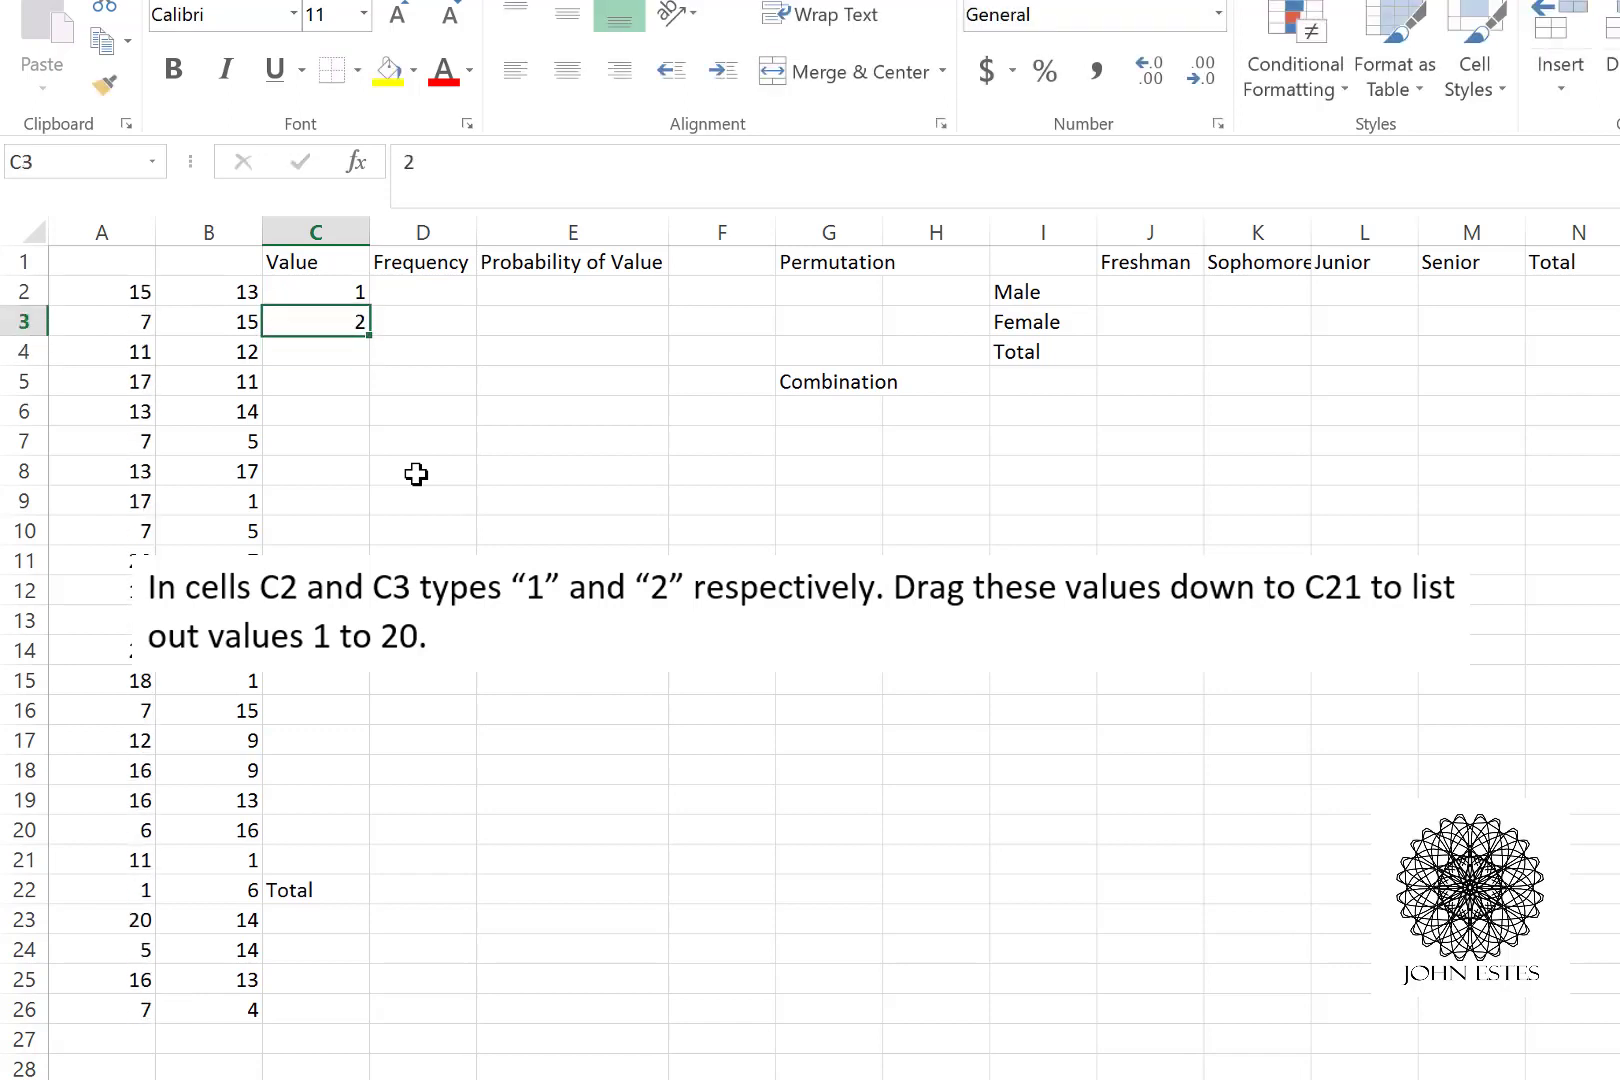
pyautogui.hotkey('shift', 'Up')
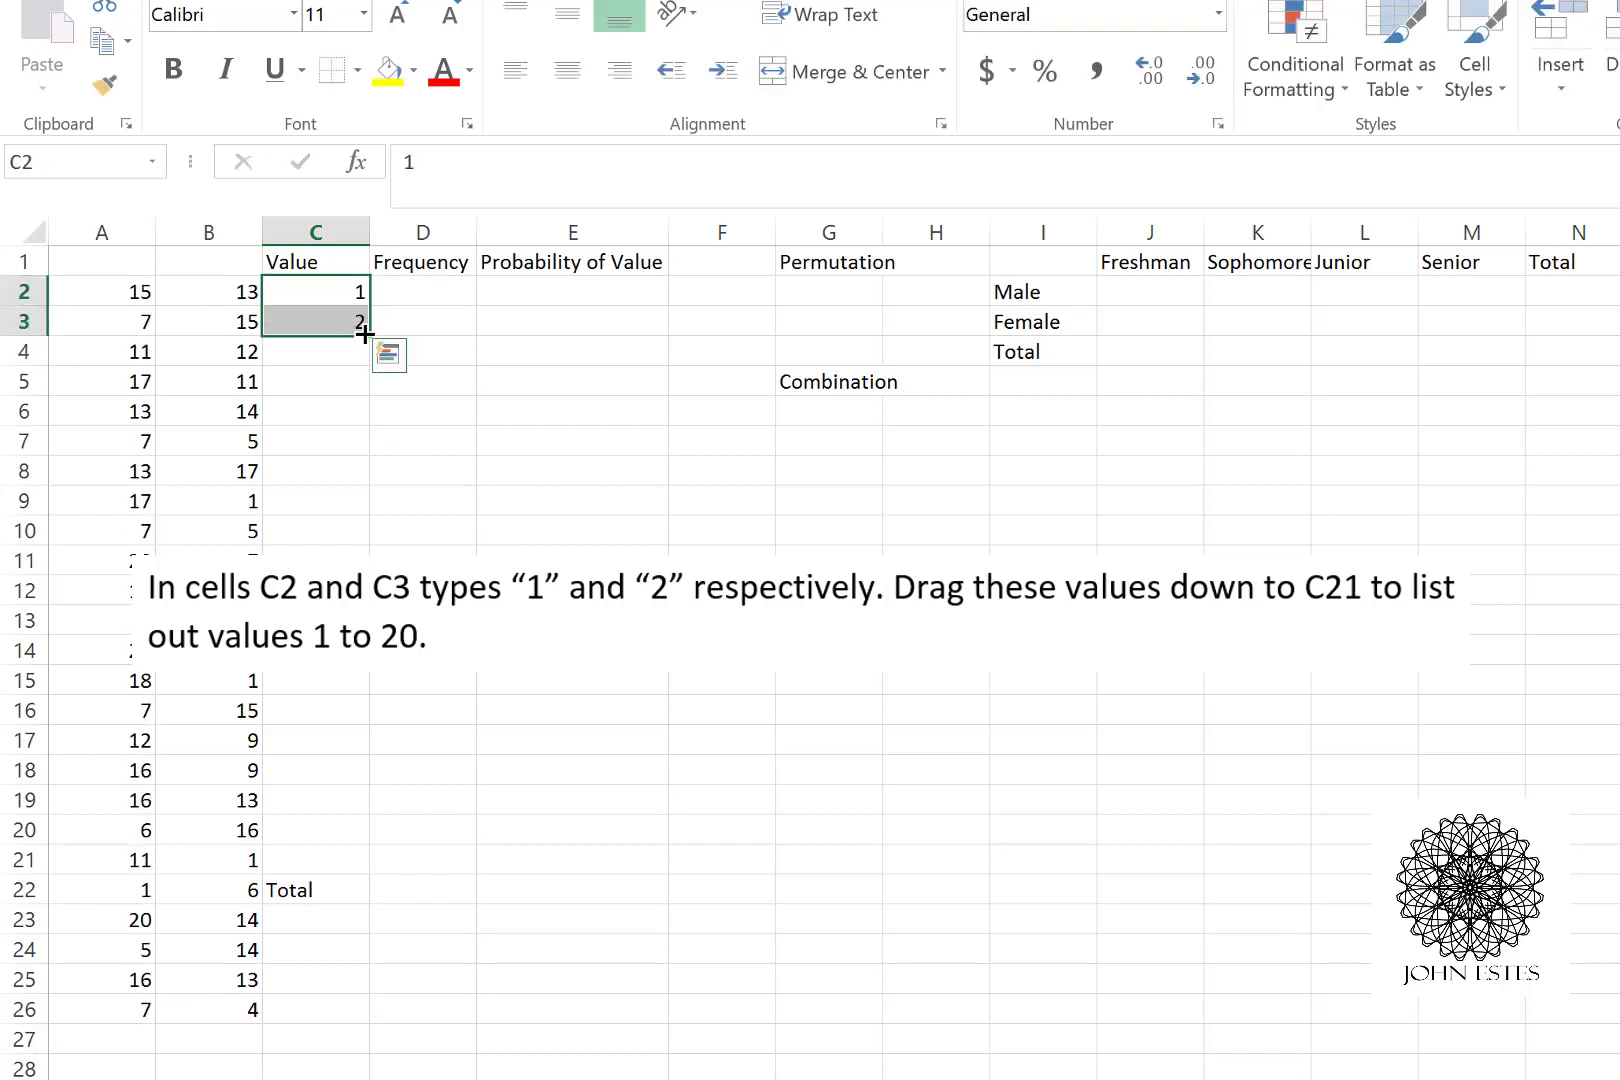
pyautogui.moveTo(367, 338); pyautogui.dragTo(347, 866)
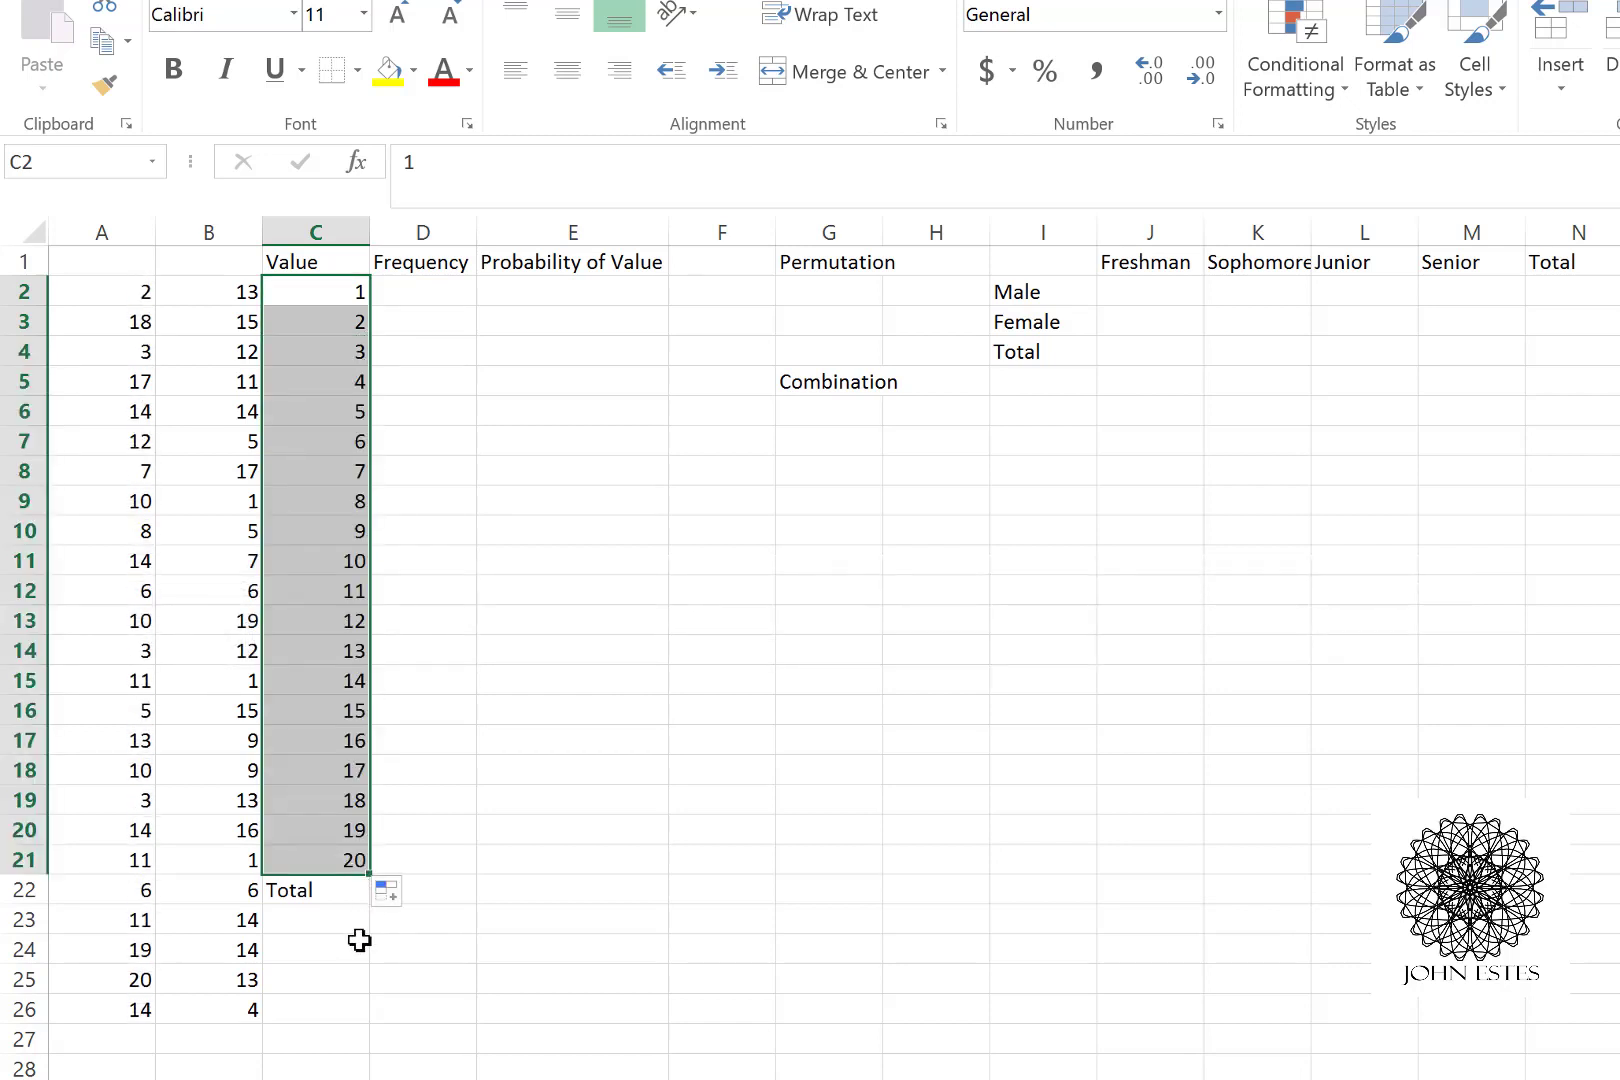
pyautogui.click(546, 781)
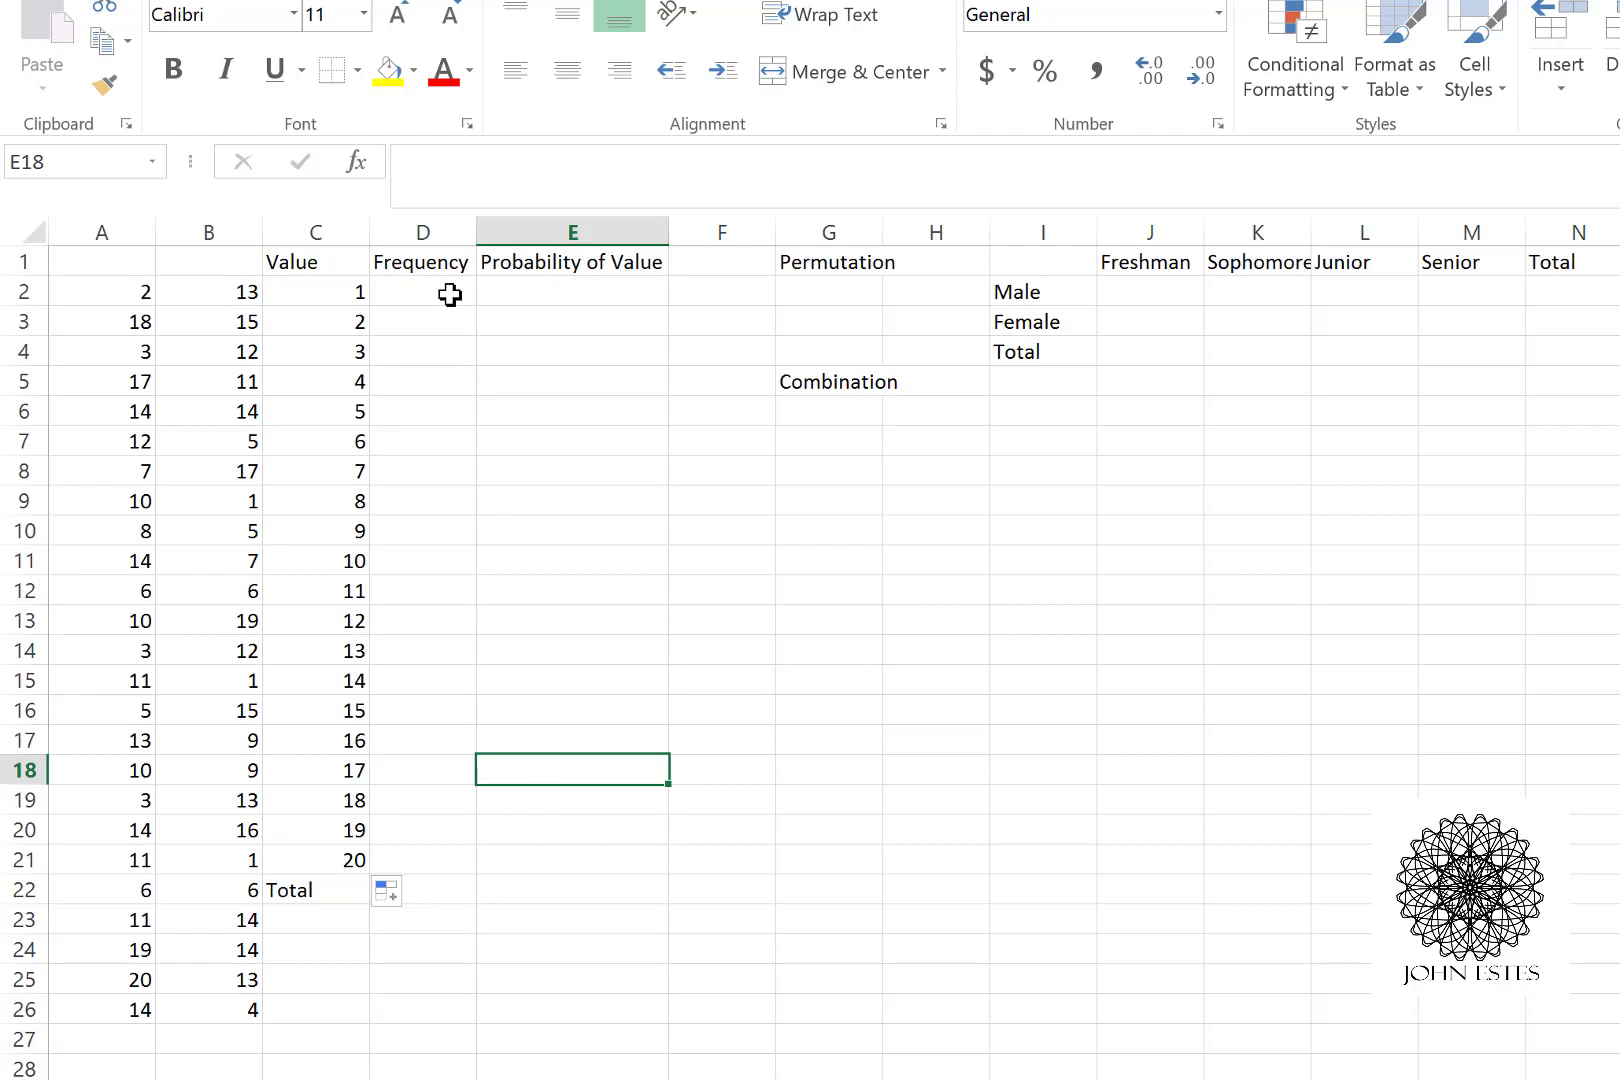
# Step: Enter the formula =COUNTIF($B$2:$B$26,C2) in cell D2 of the Frequency column
pyautogui.click(450, 295)
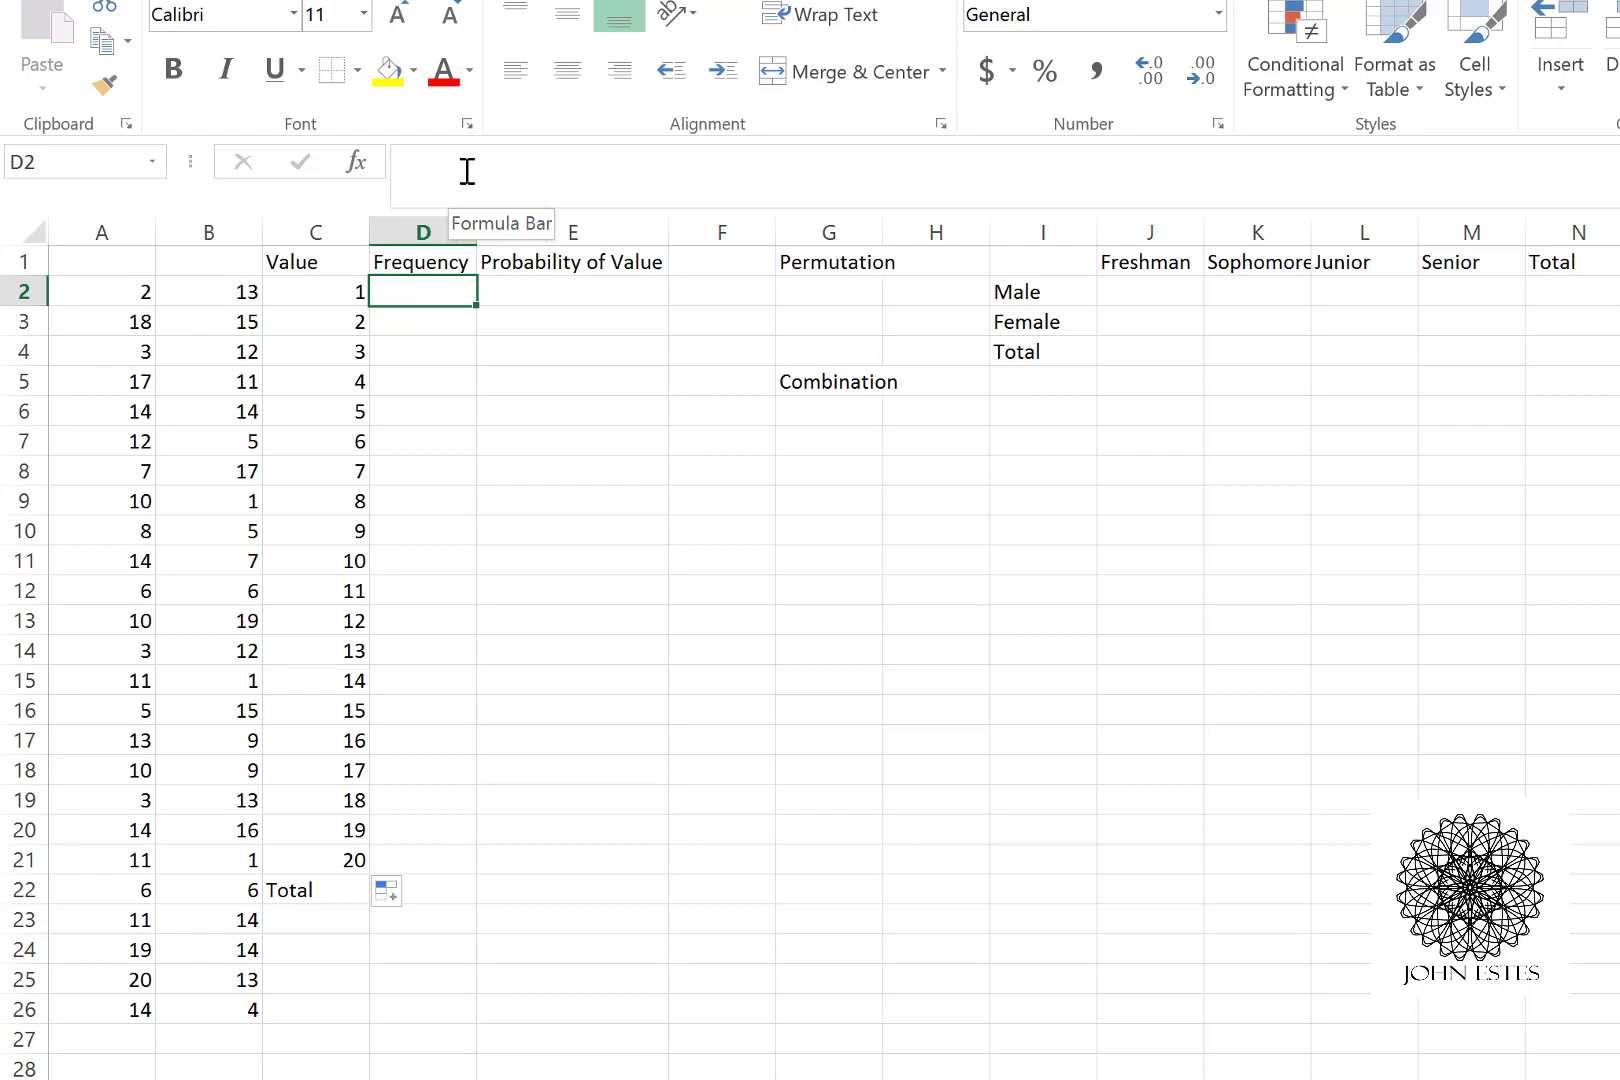
pyautogui.click(465, 169)
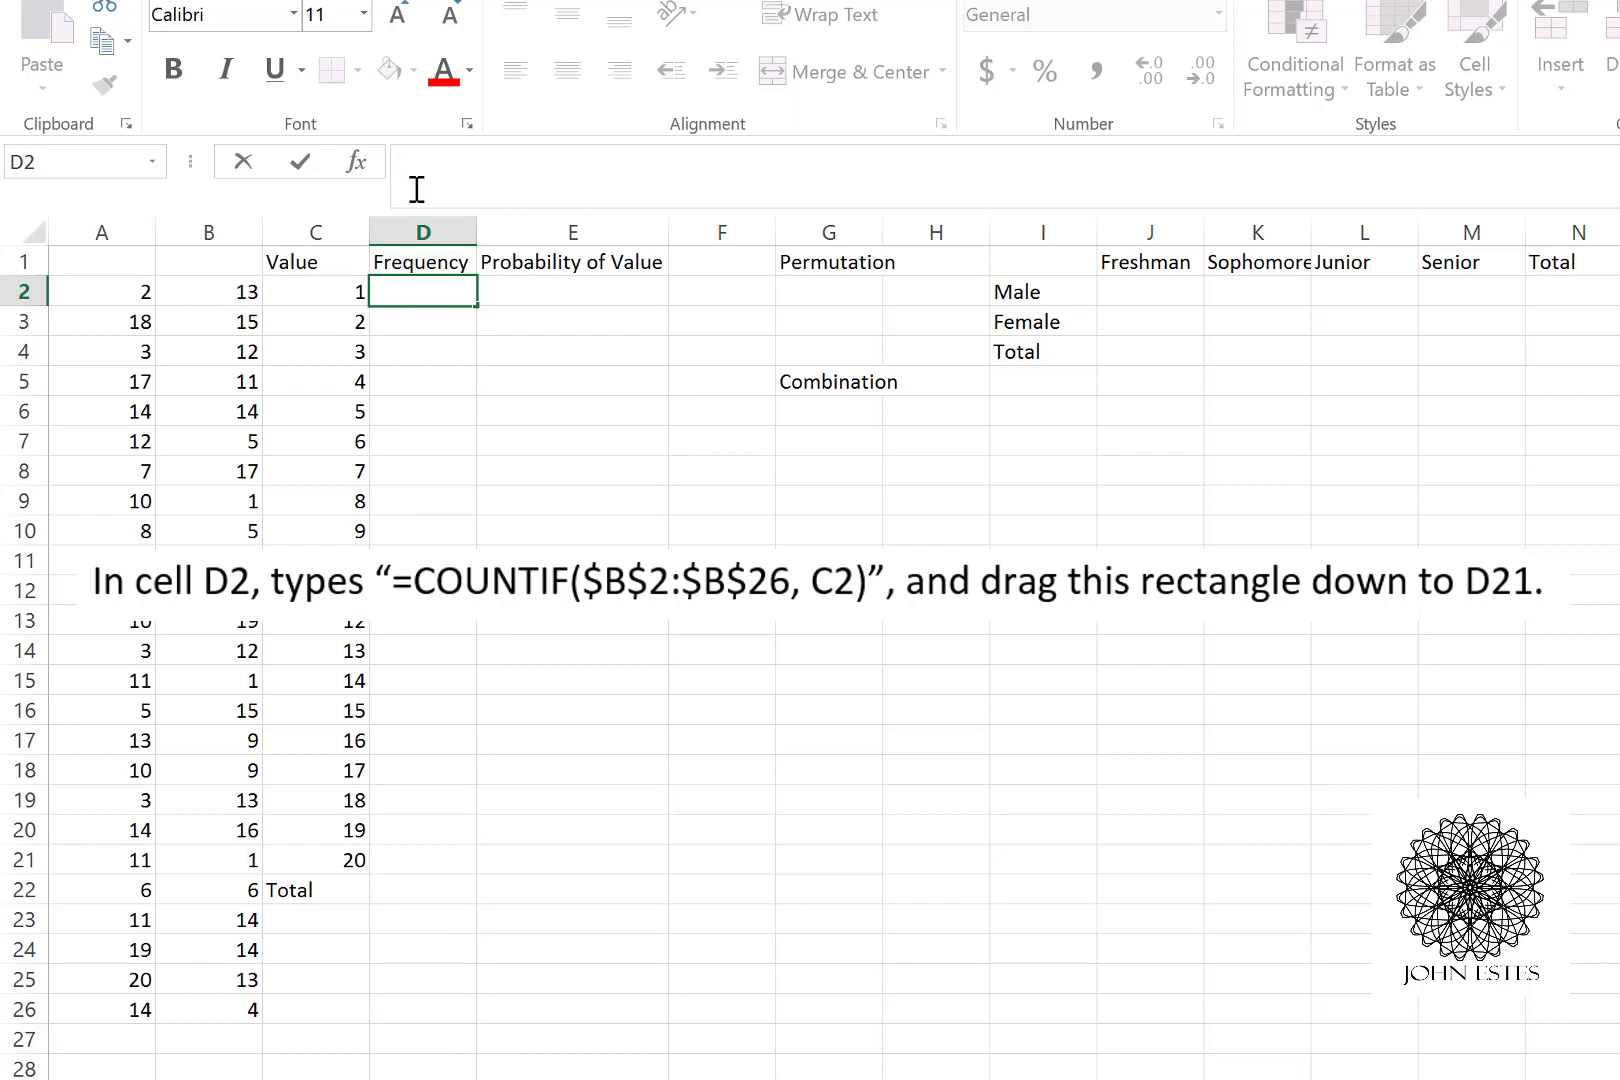
pyautogui.write('=')
pyautogui.press('BackSpace')
pyautogui.write('=Co')
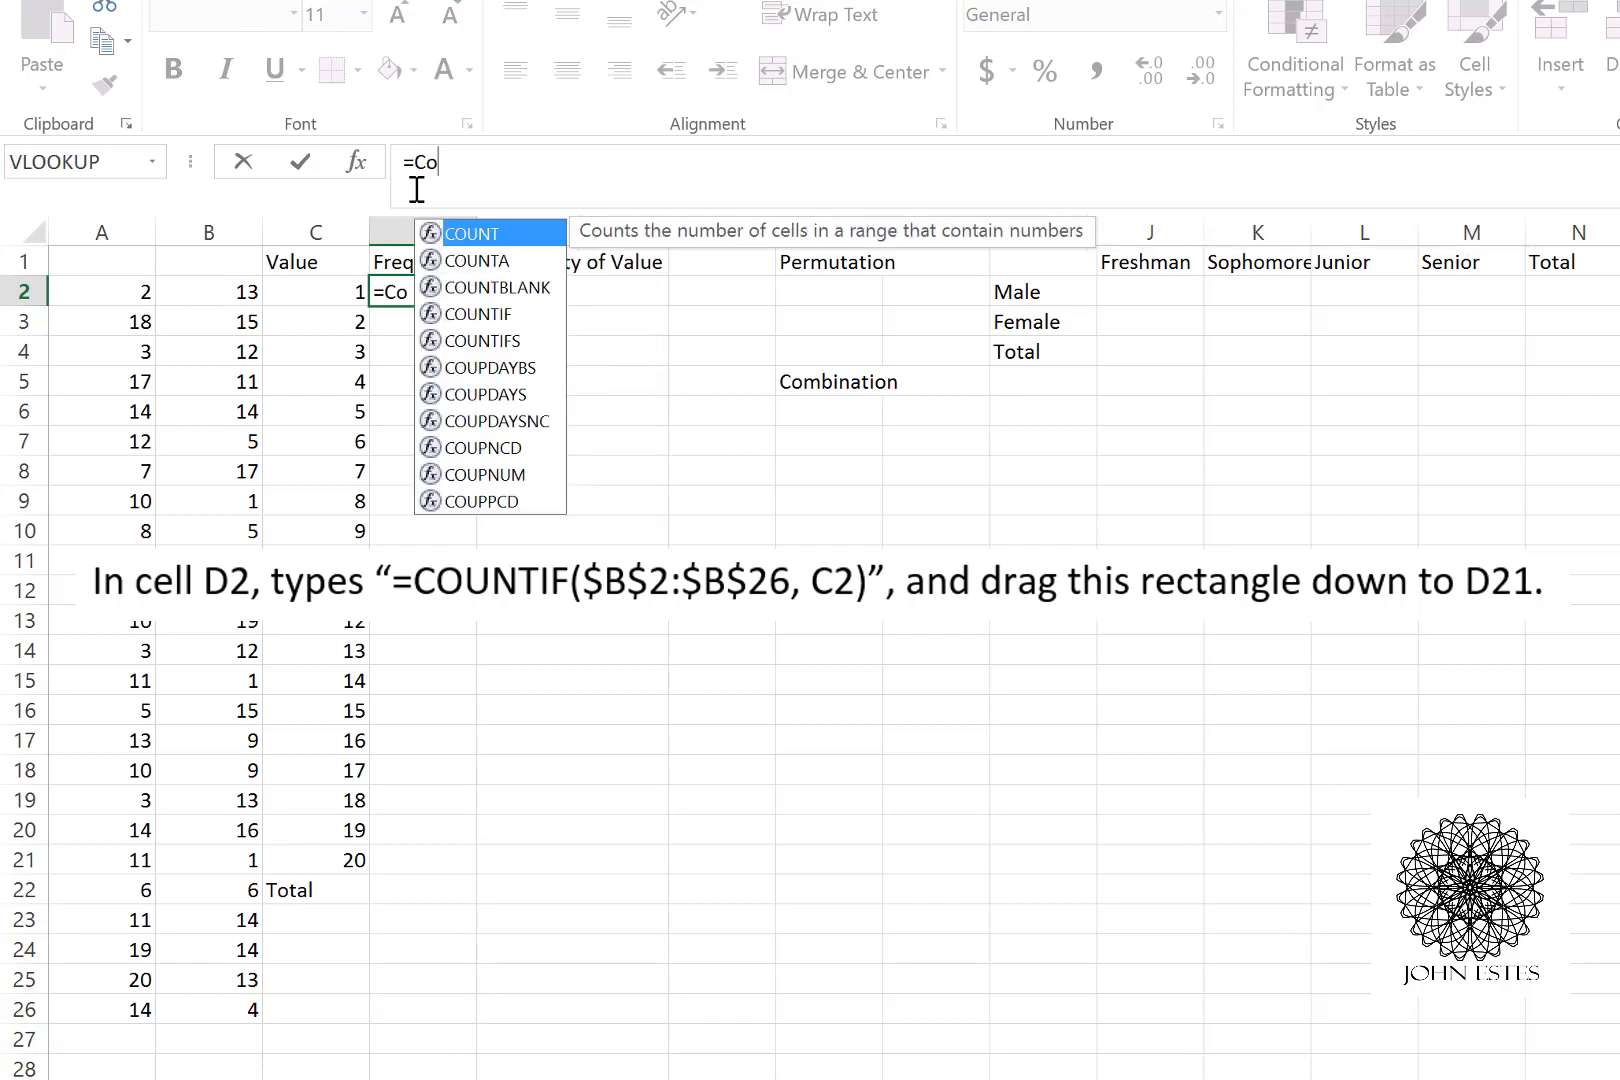
pyautogui.write('untIF')
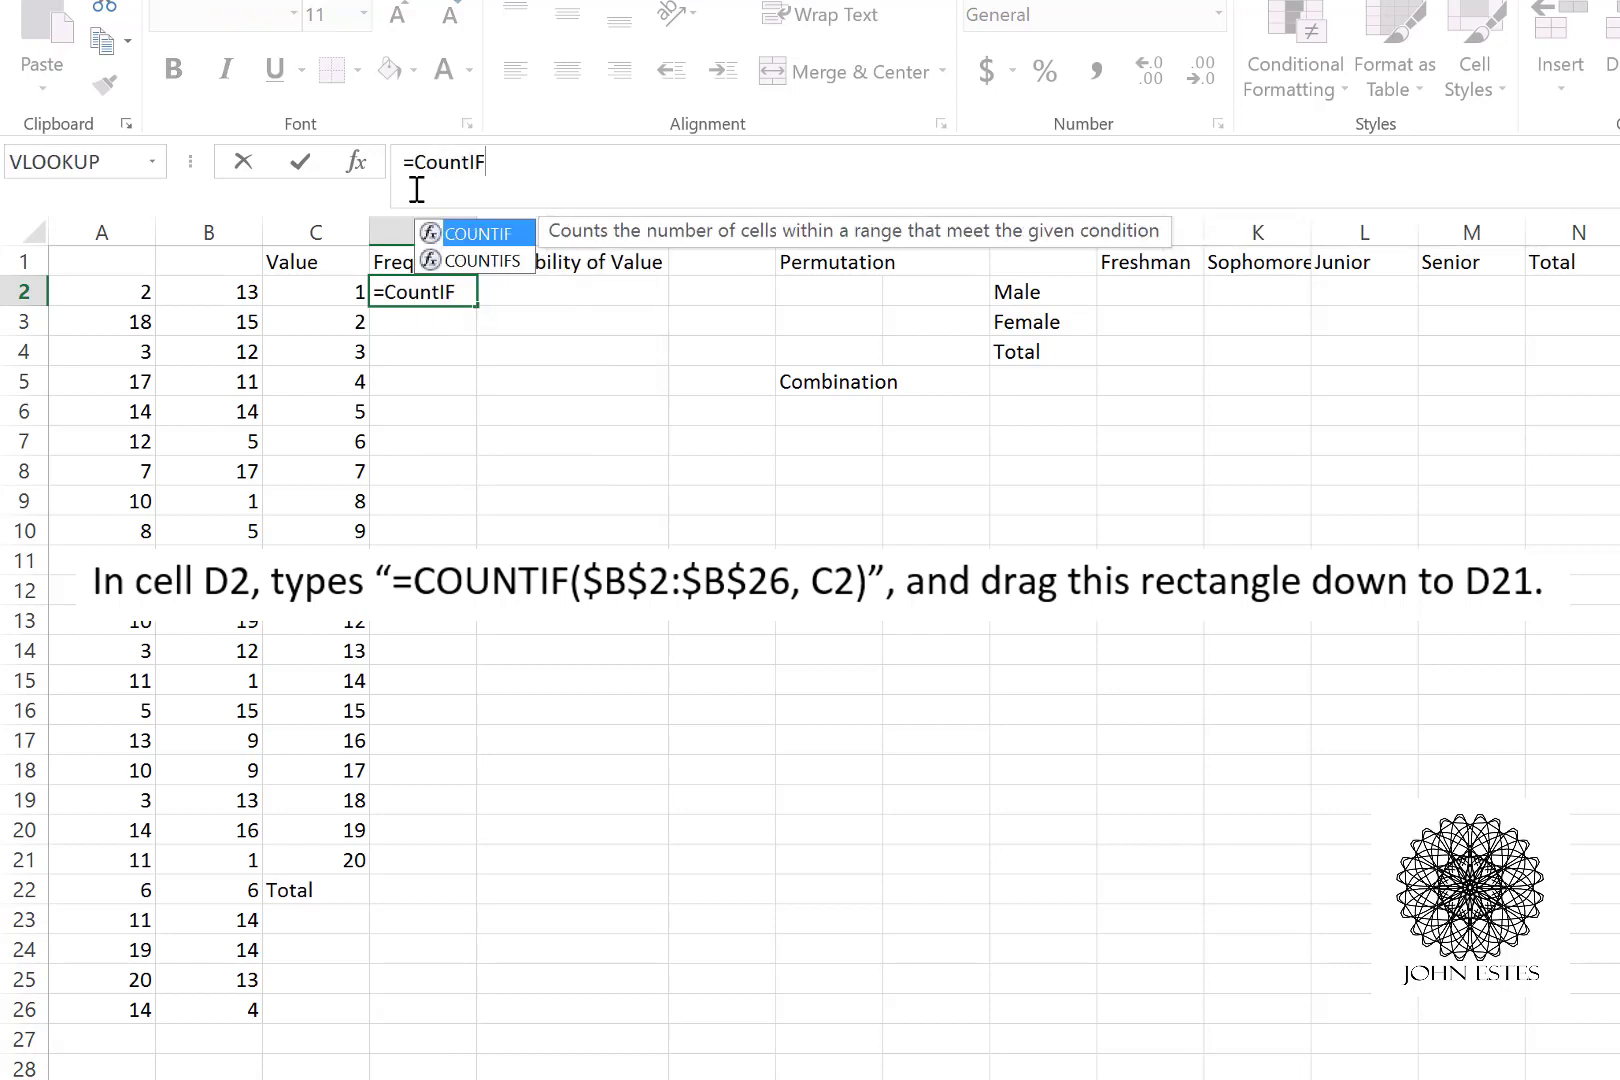
pyautogui.write('(')
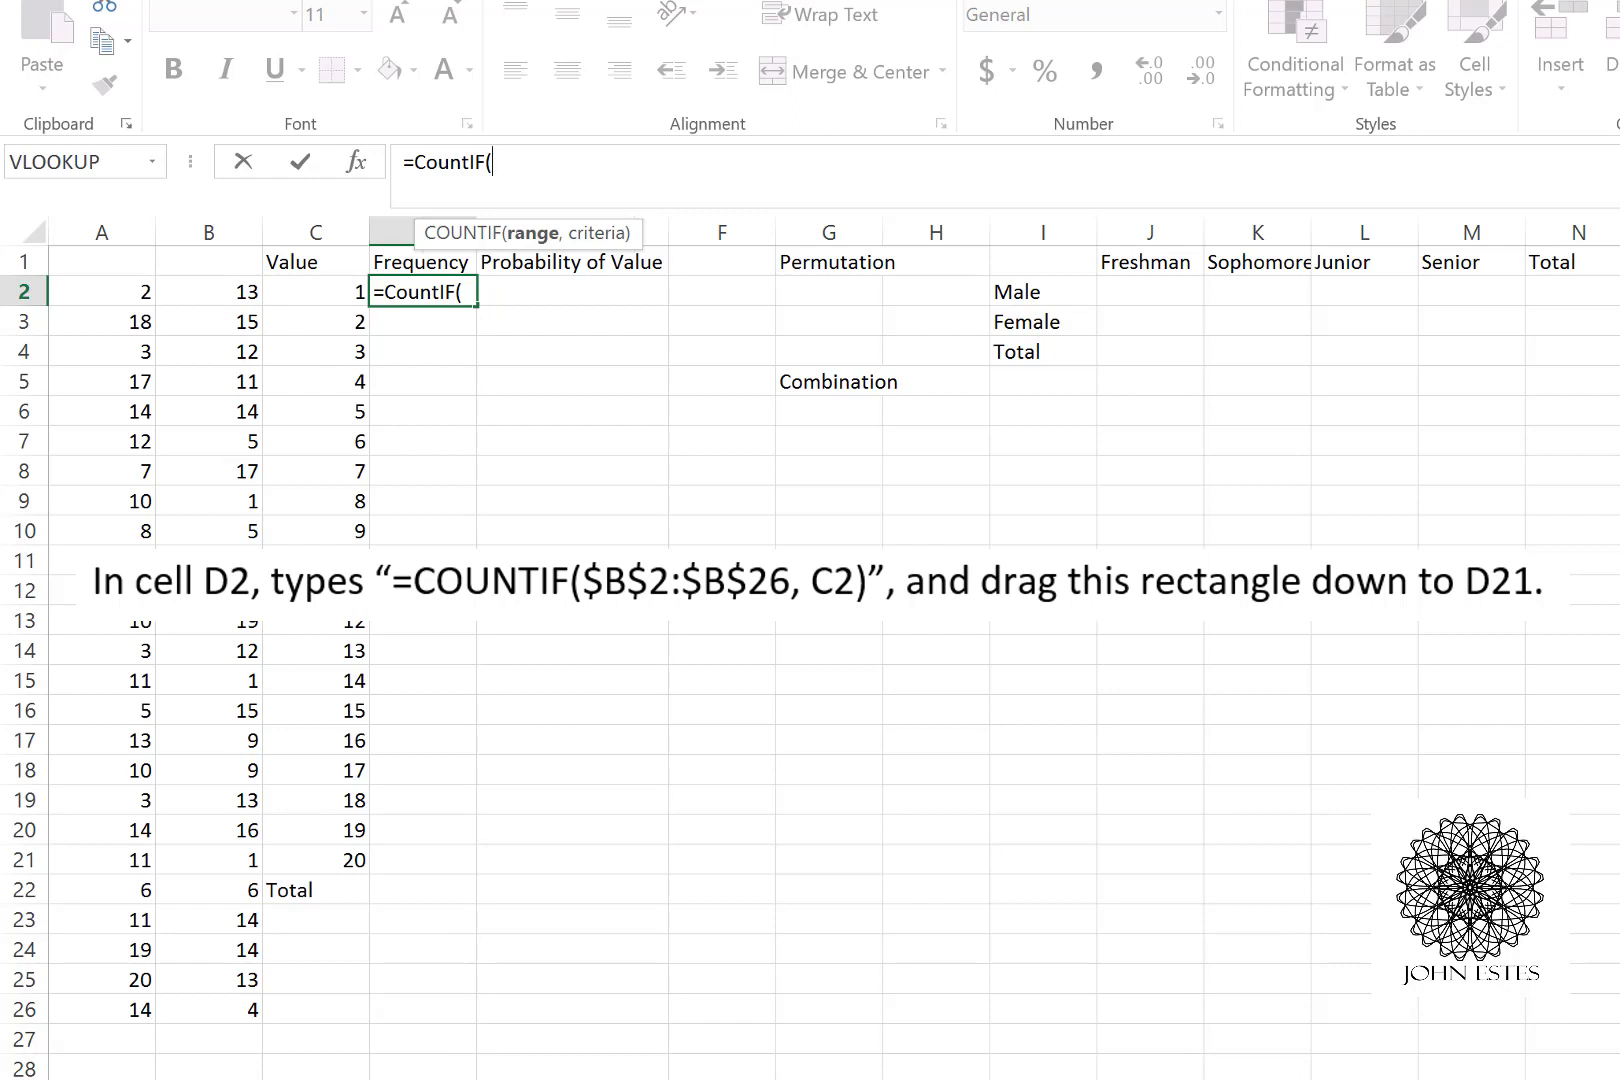
pyautogui.write('$B')
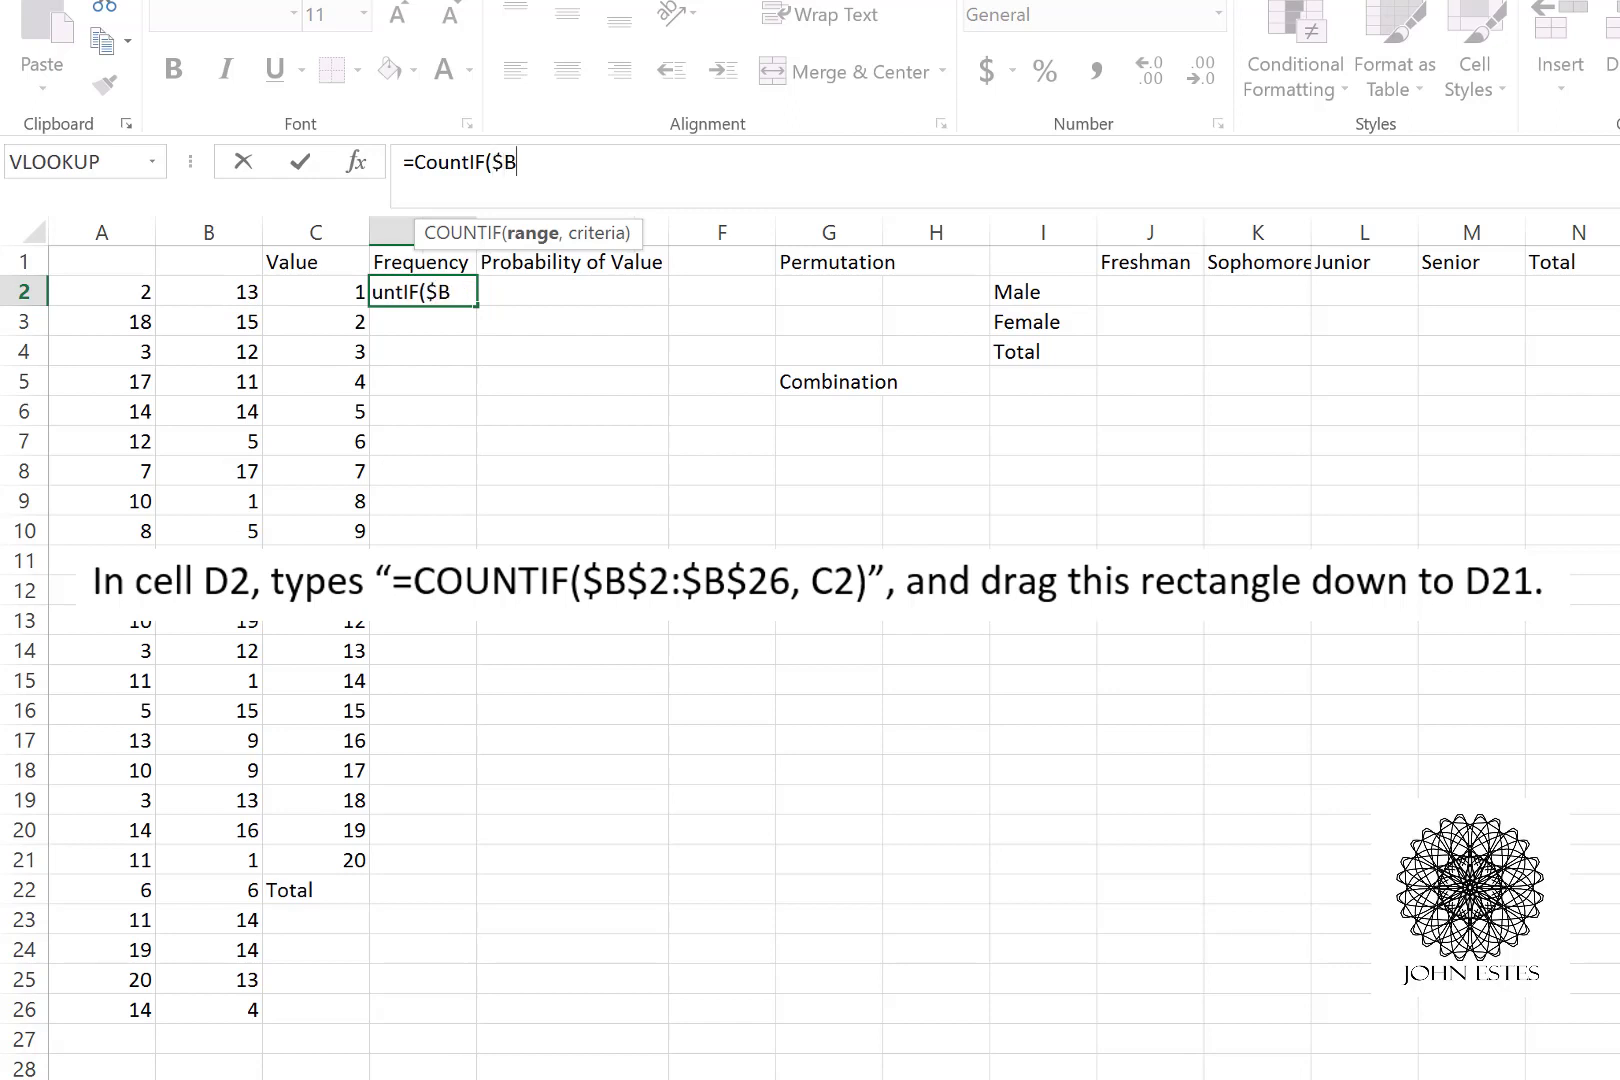
pyautogui.write('$2:')
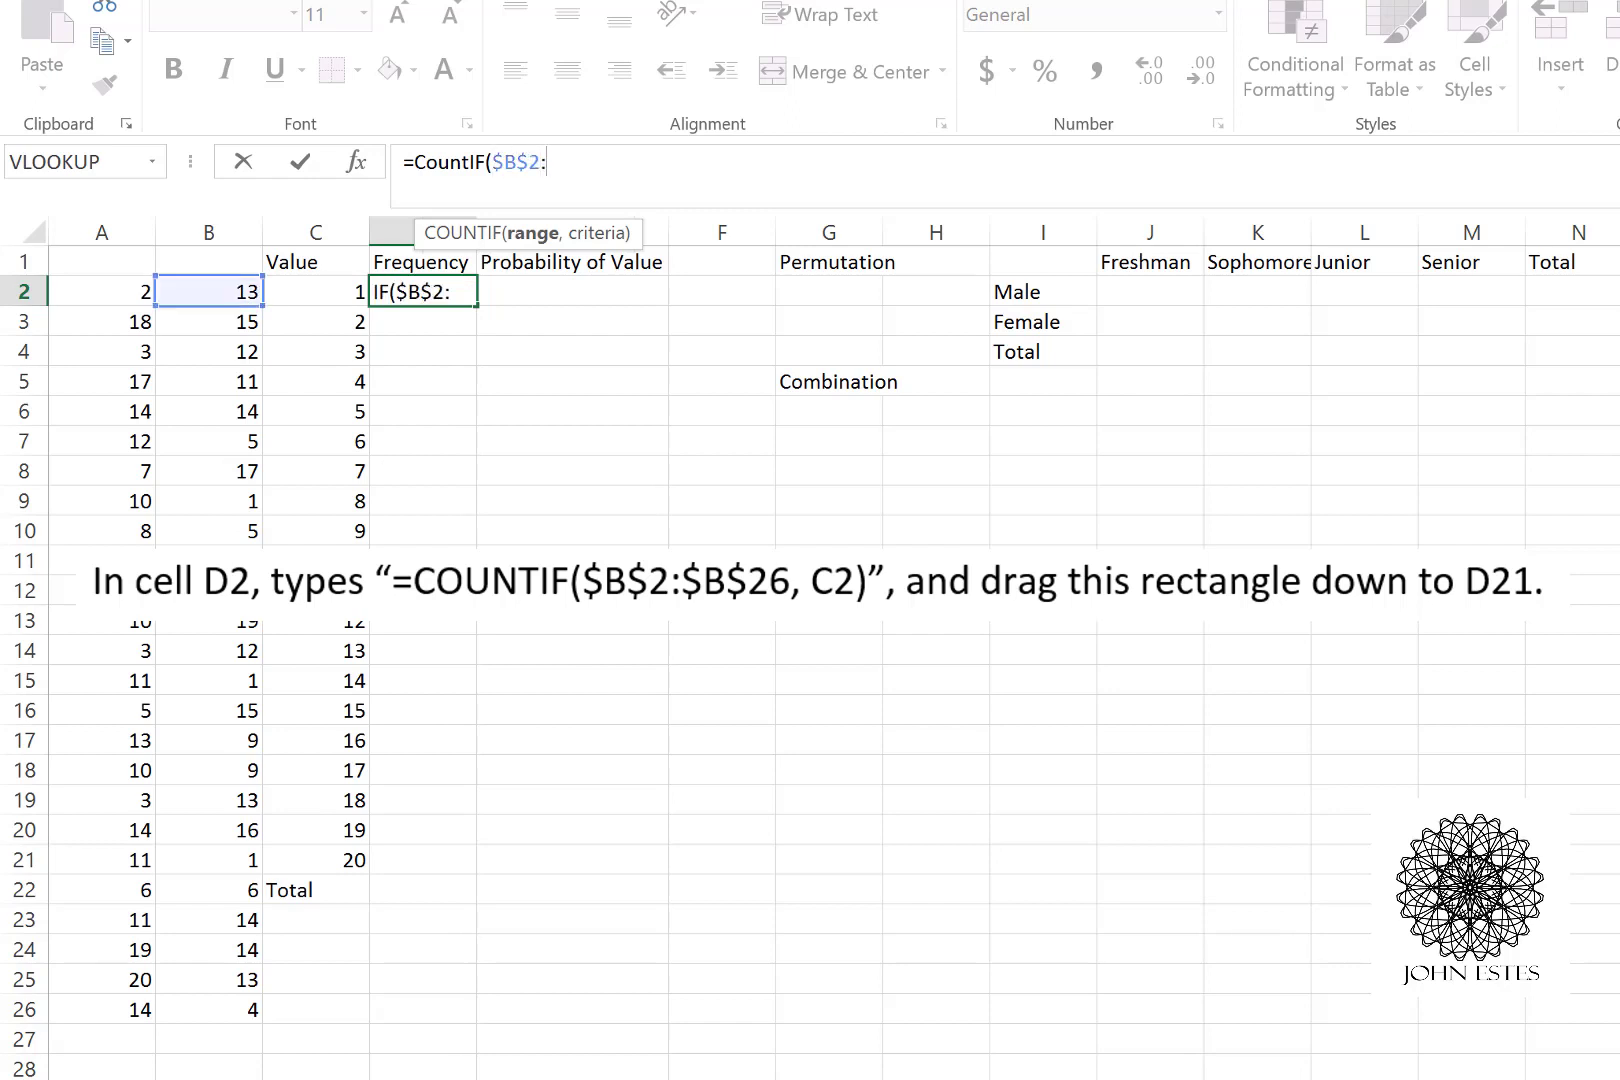
pyautogui.write('$B$')
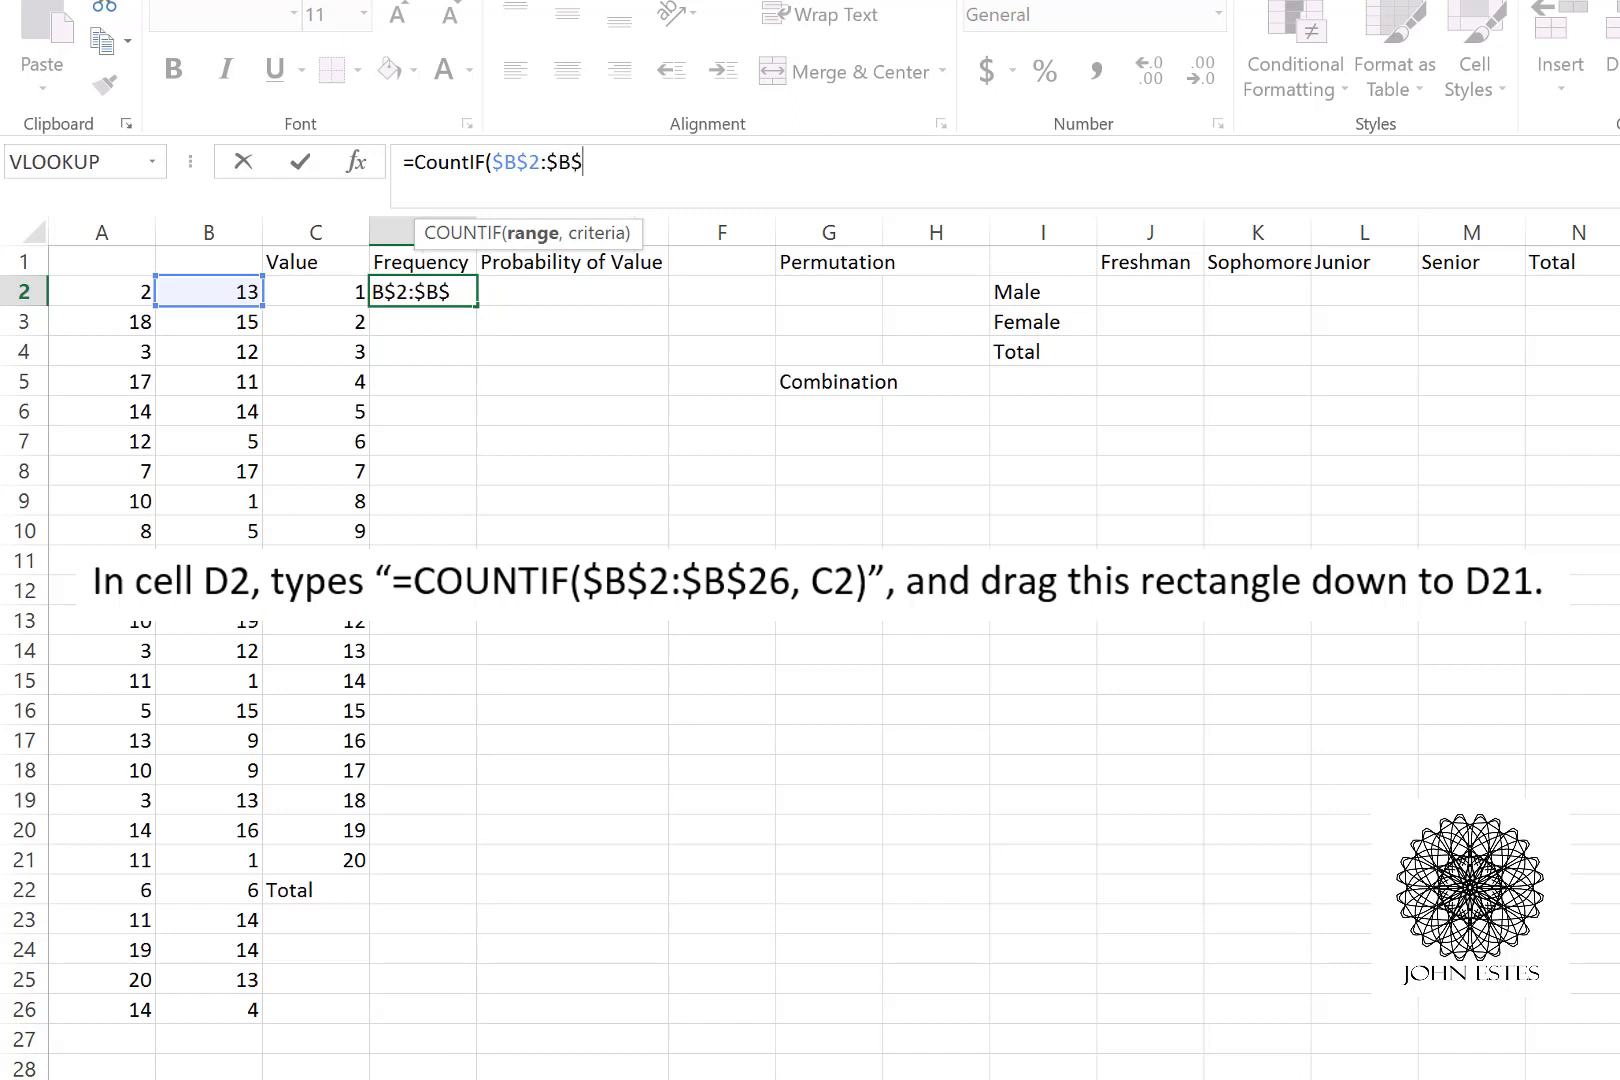
pyautogui.write('26')
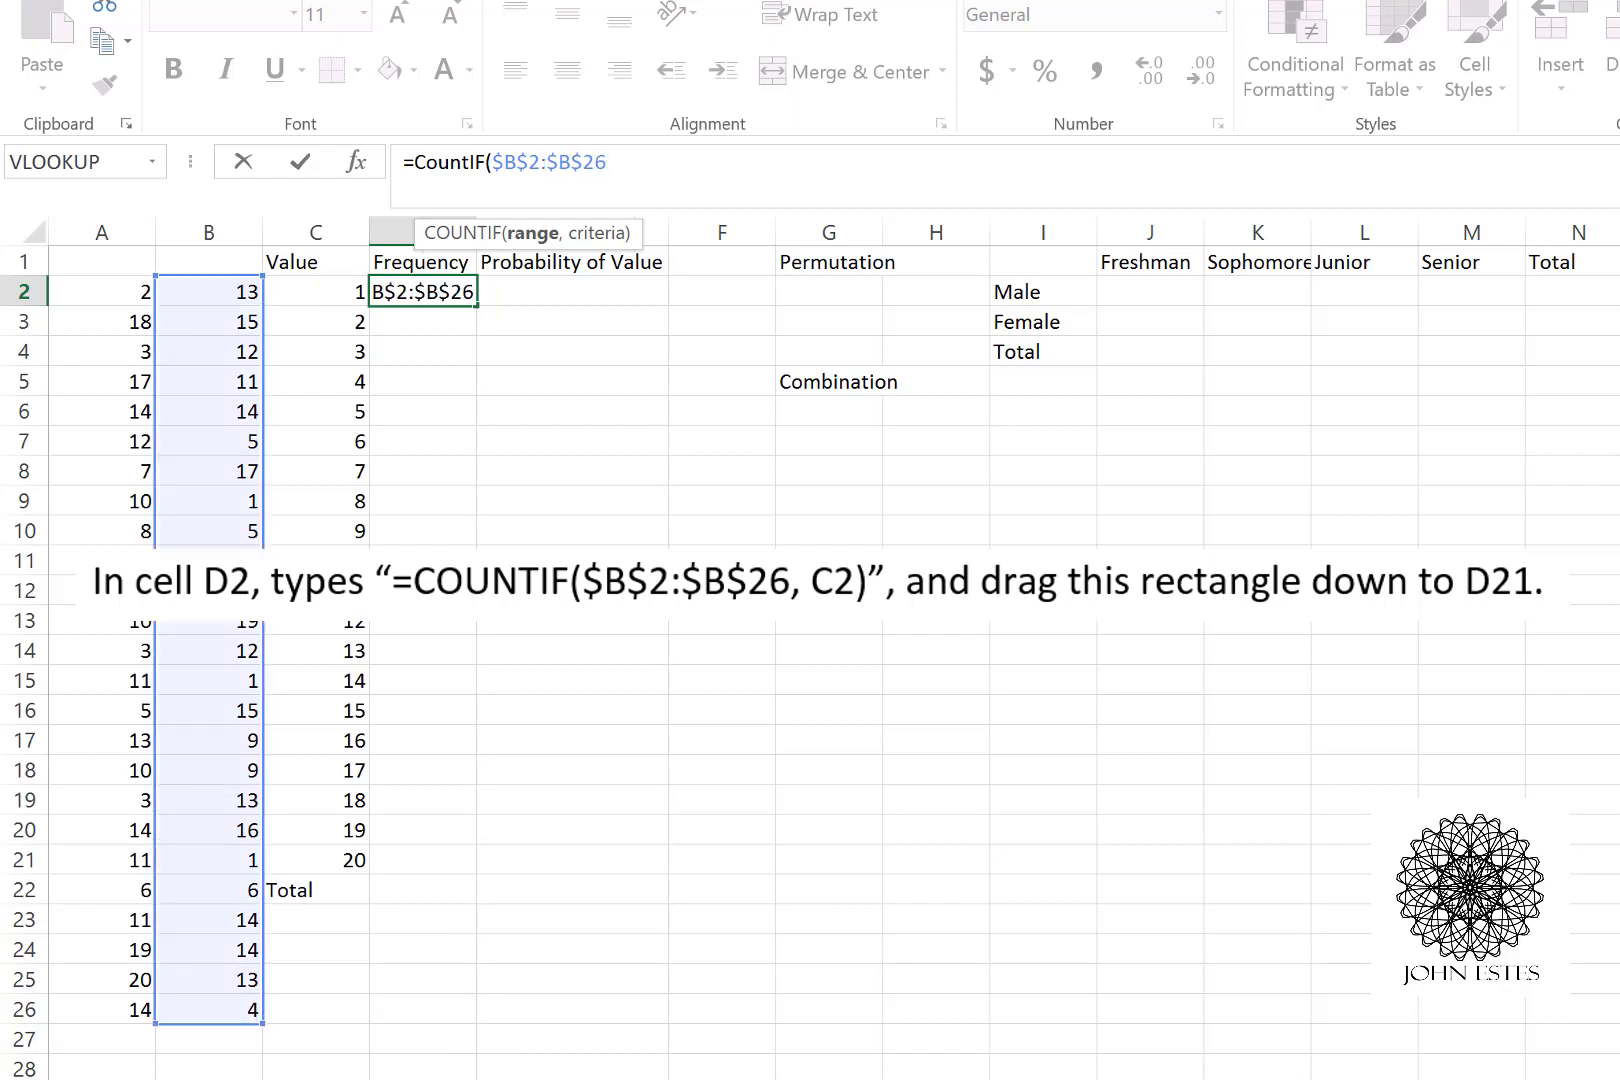
pyautogui.write(',')
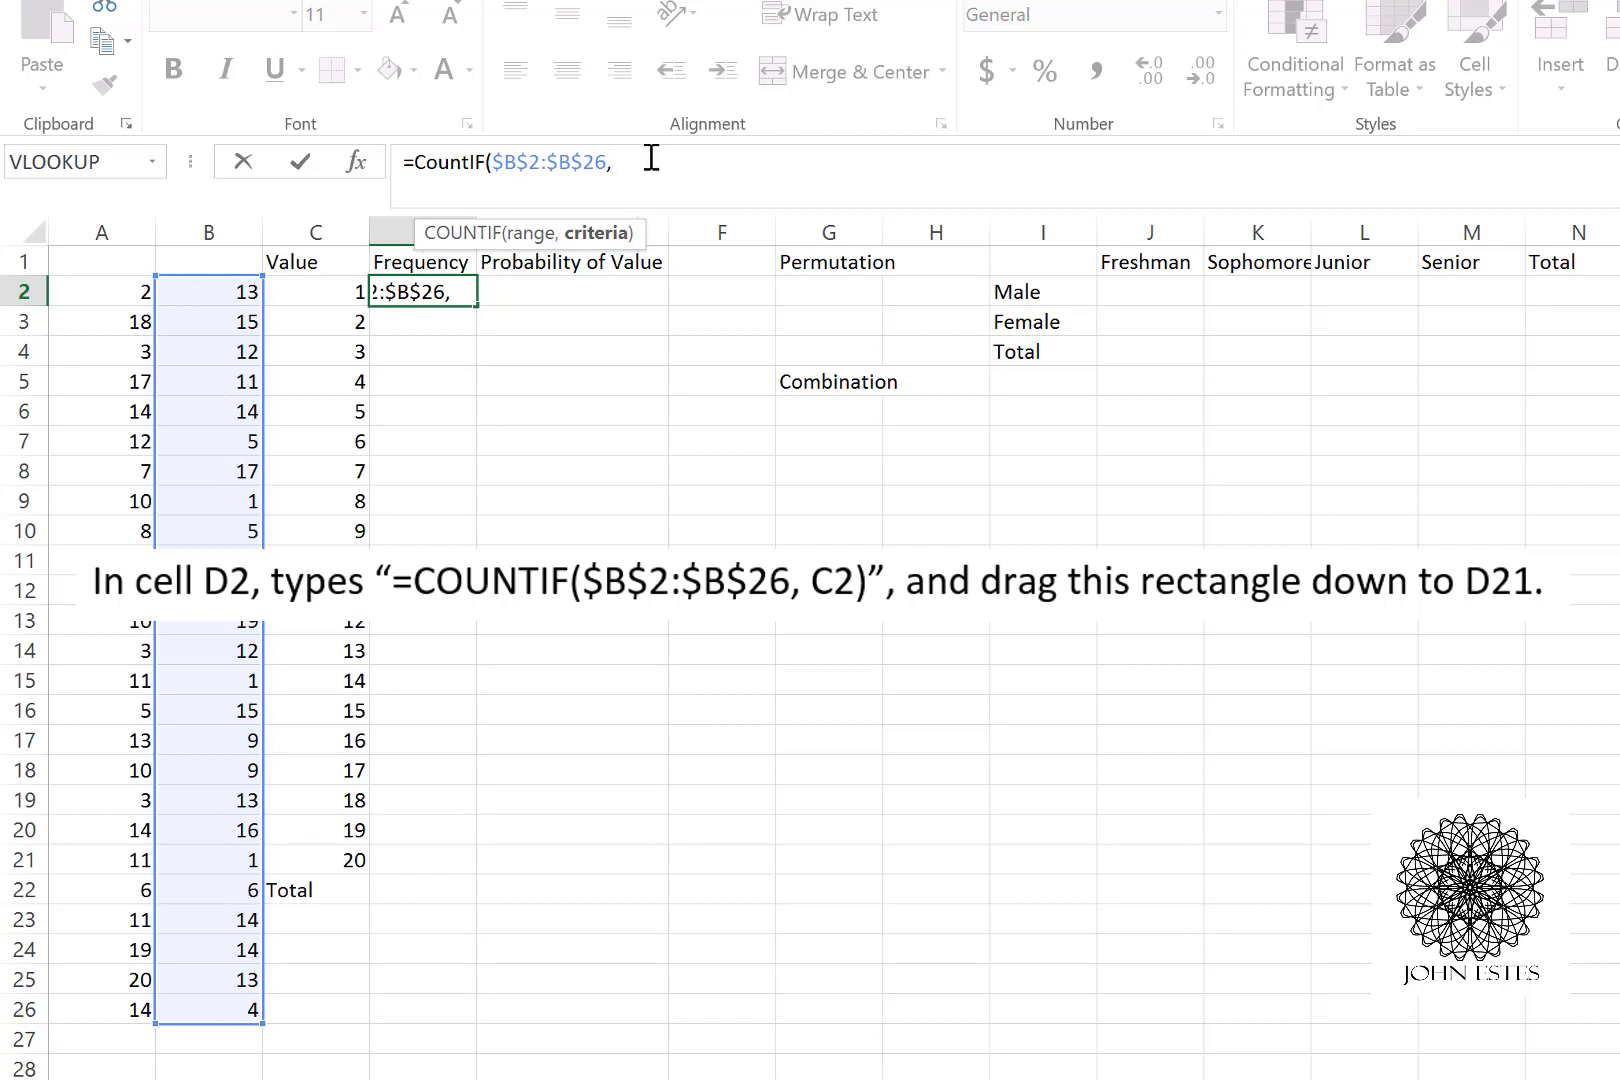
pyautogui.write('C2')
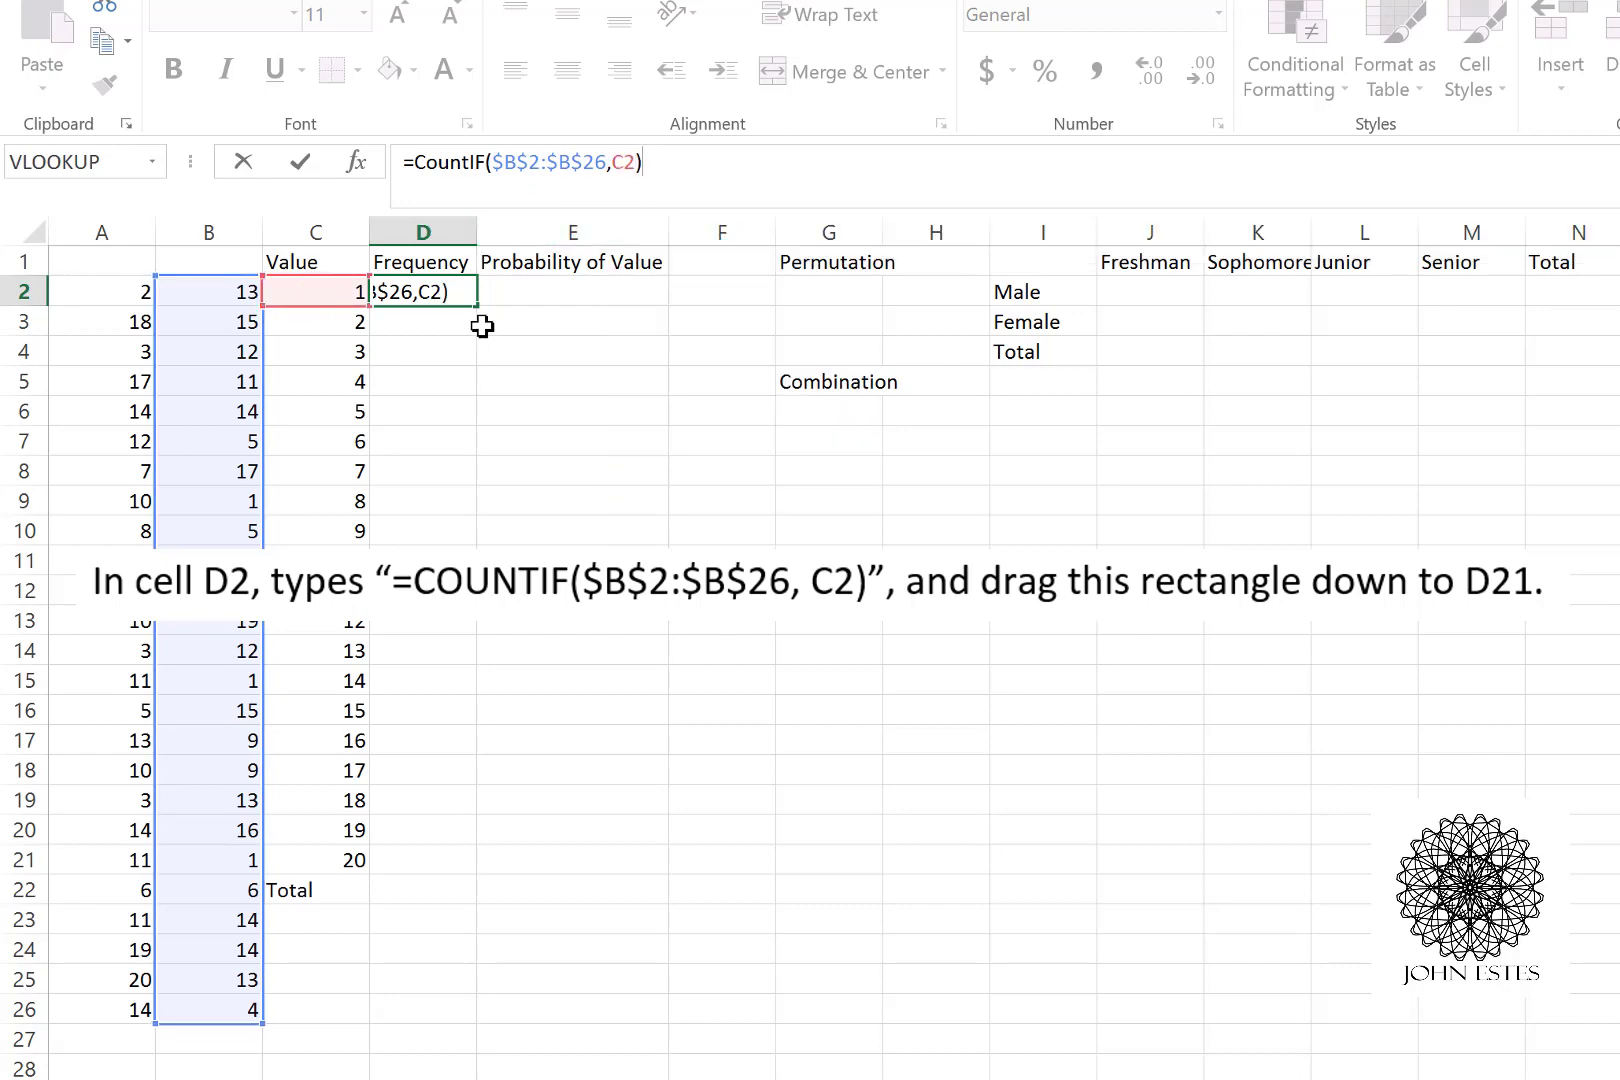
pyautogui.press('Return')
# Step: Fill the COUNTIF formula from D2 down to D21 and check the copied formulas in D3 to D5
pyautogui.click(459, 296)
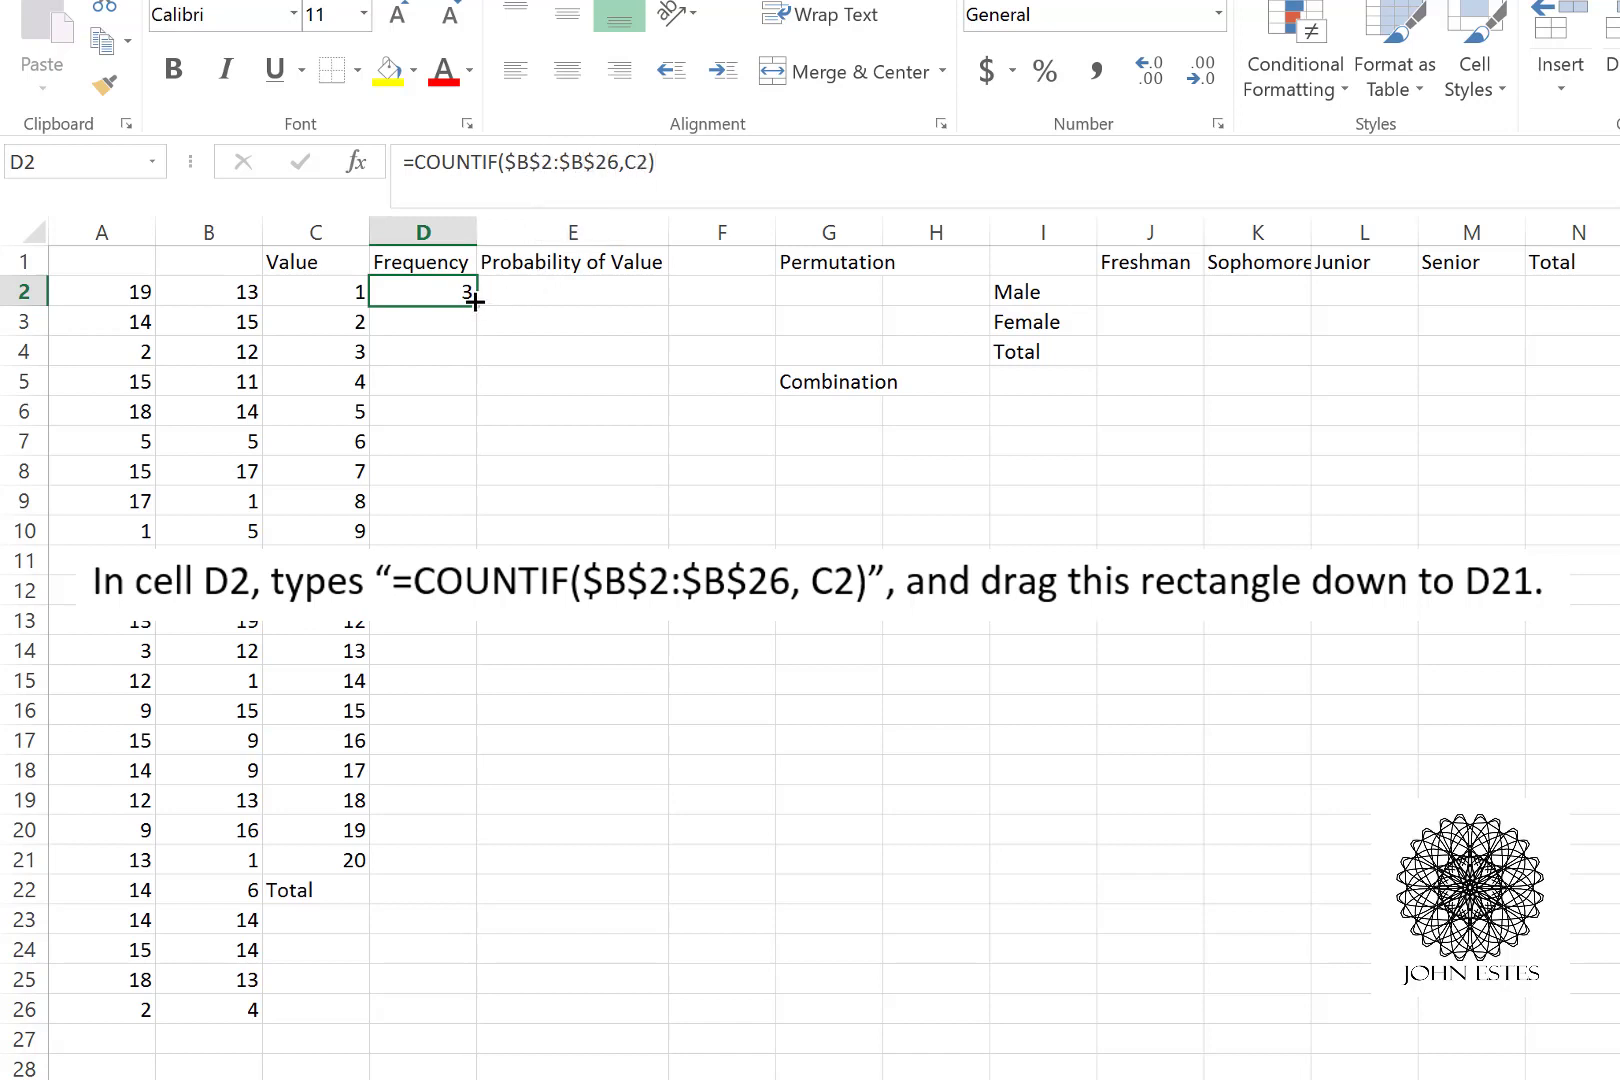
pyautogui.moveTo(475, 302); pyautogui.dragTo(441, 876)
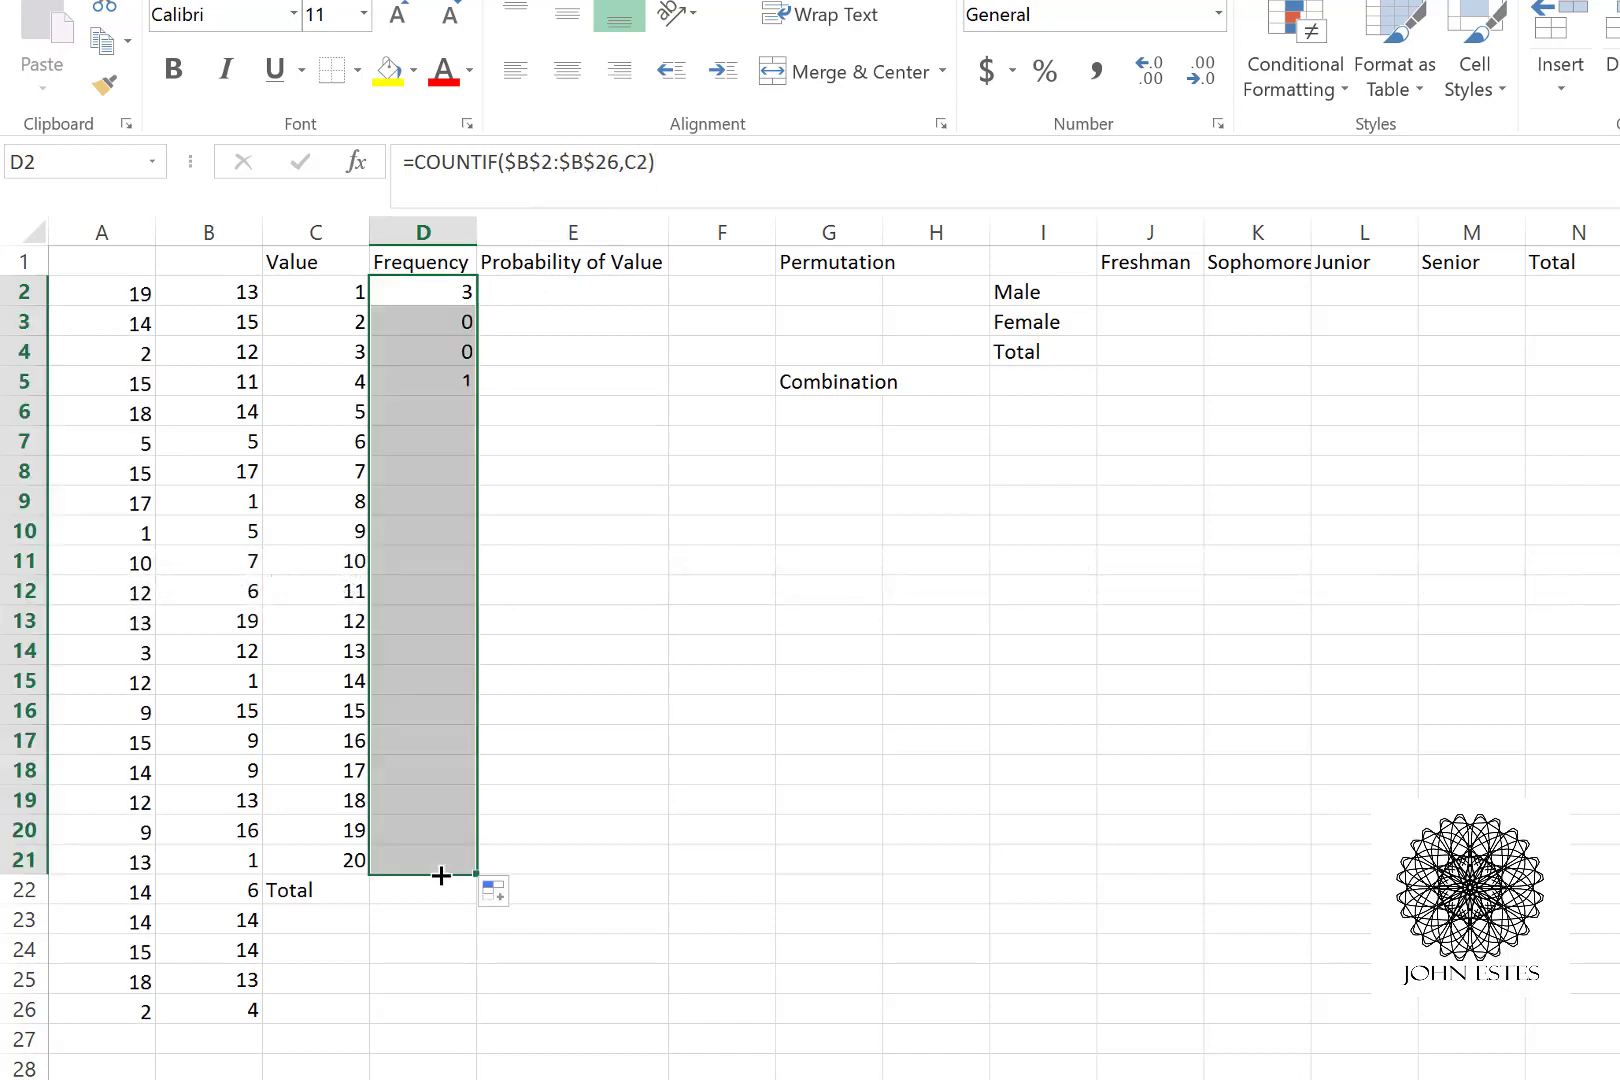
pyautogui.click(435, 335)
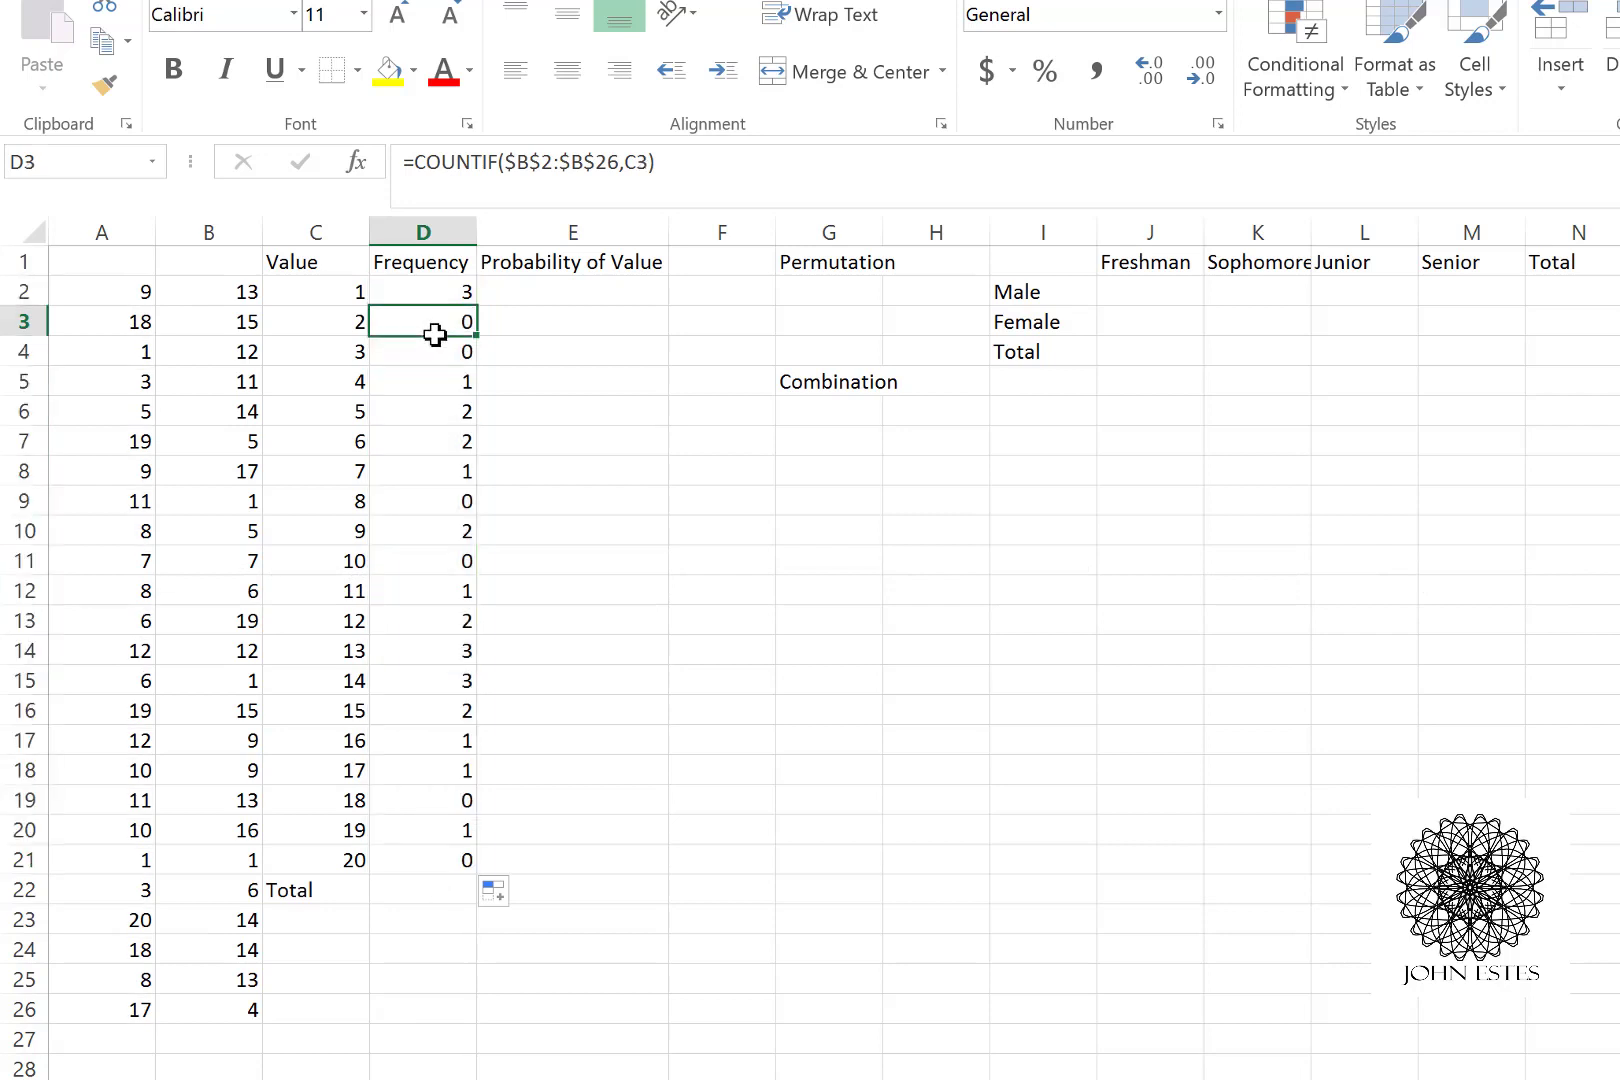
pyautogui.click(434, 351)
pyautogui.click(432, 375)
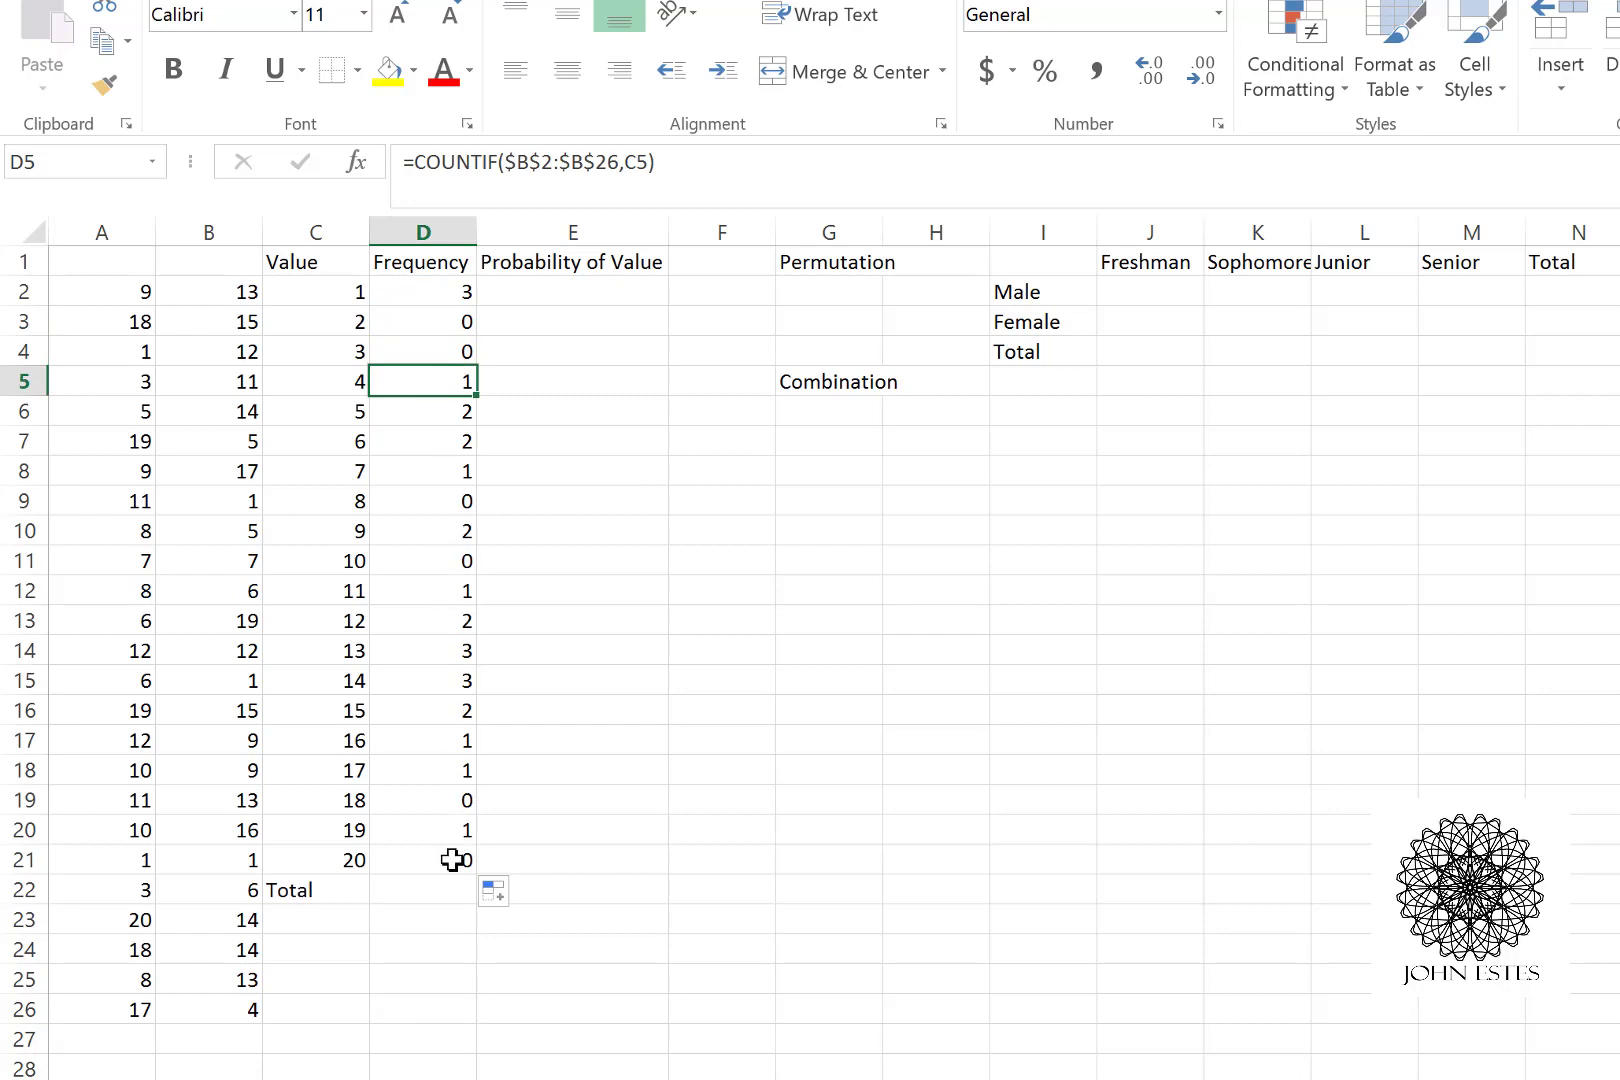
# Step: Enter the formula =COUNT(B2:B26) in cell D22 to total the number of values in the data set
pyautogui.click(427, 891)
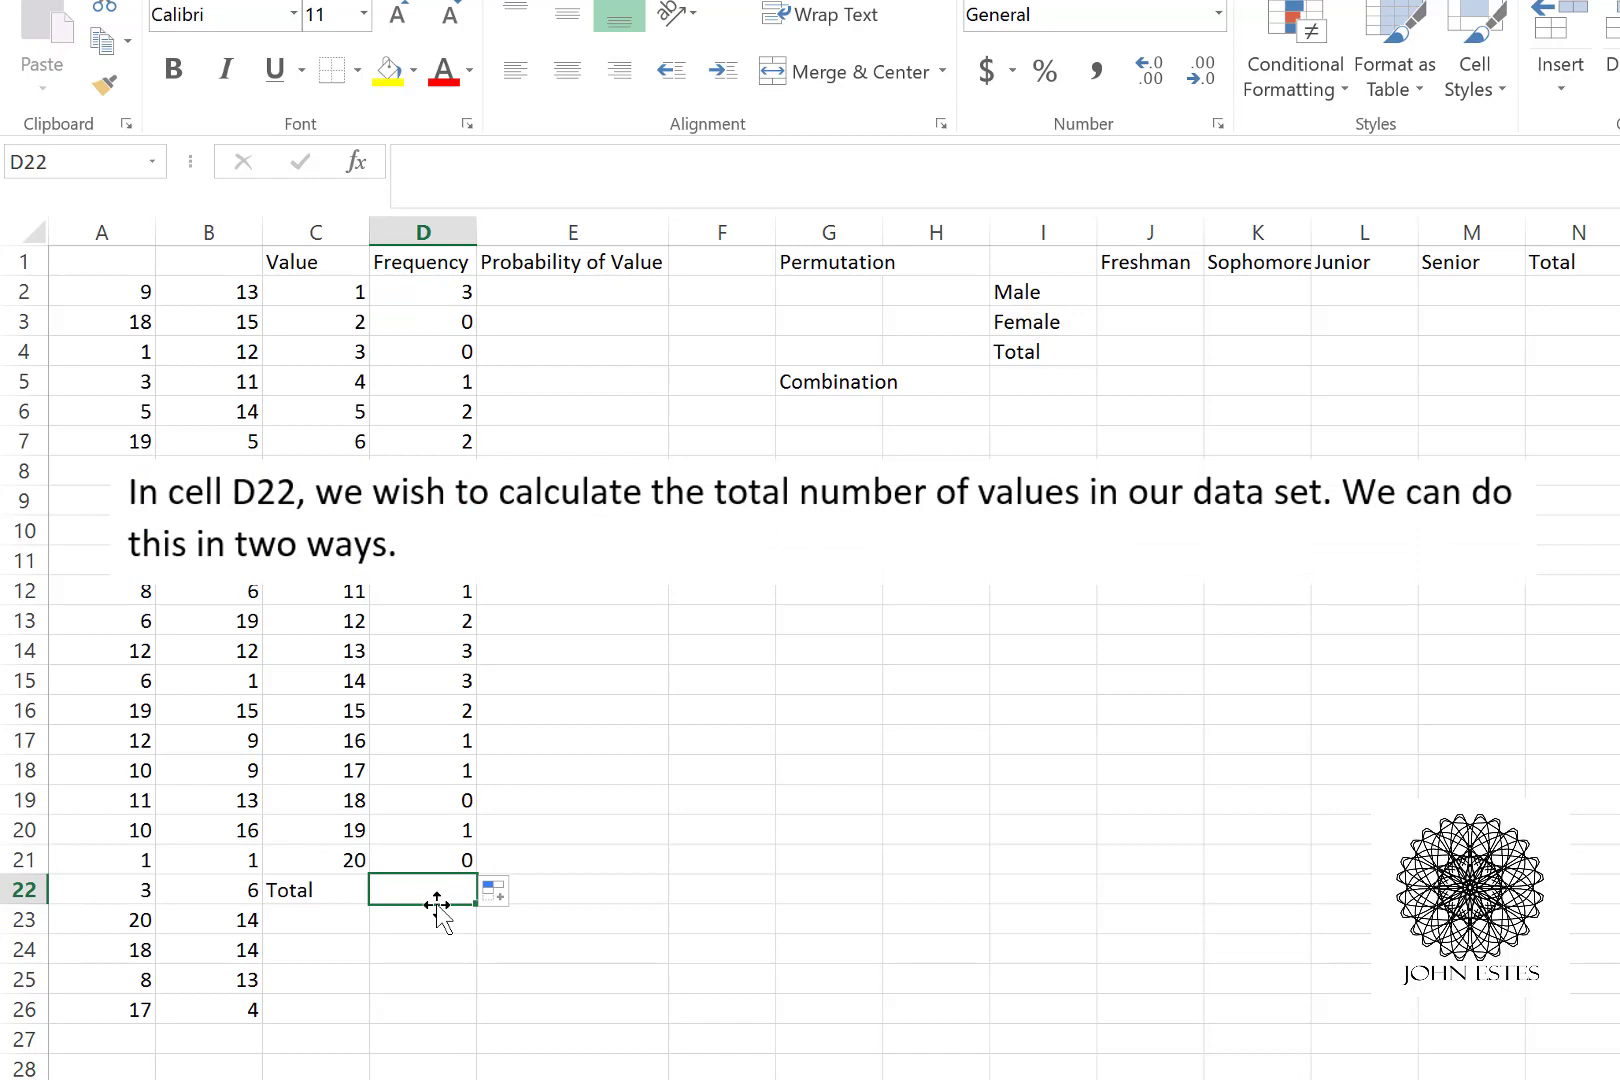
pyautogui.click(498, 161)
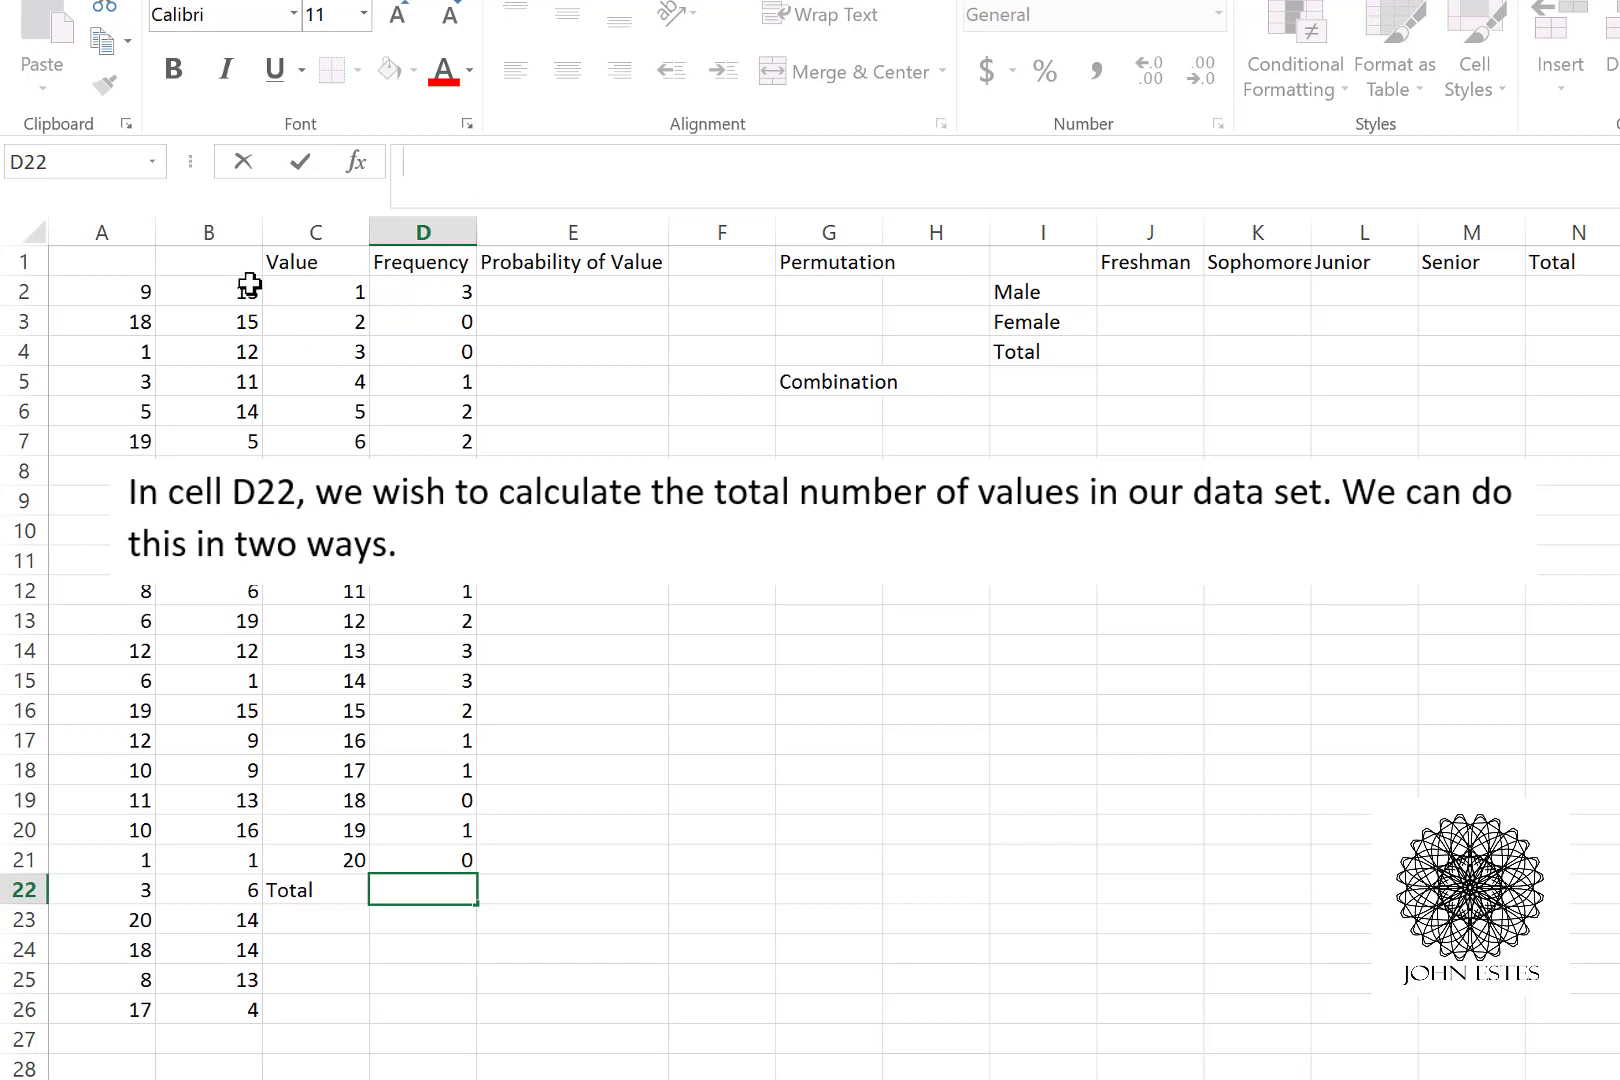
pyautogui.click(558, 189)
pyautogui.write('=')
pyautogui.write('NT')
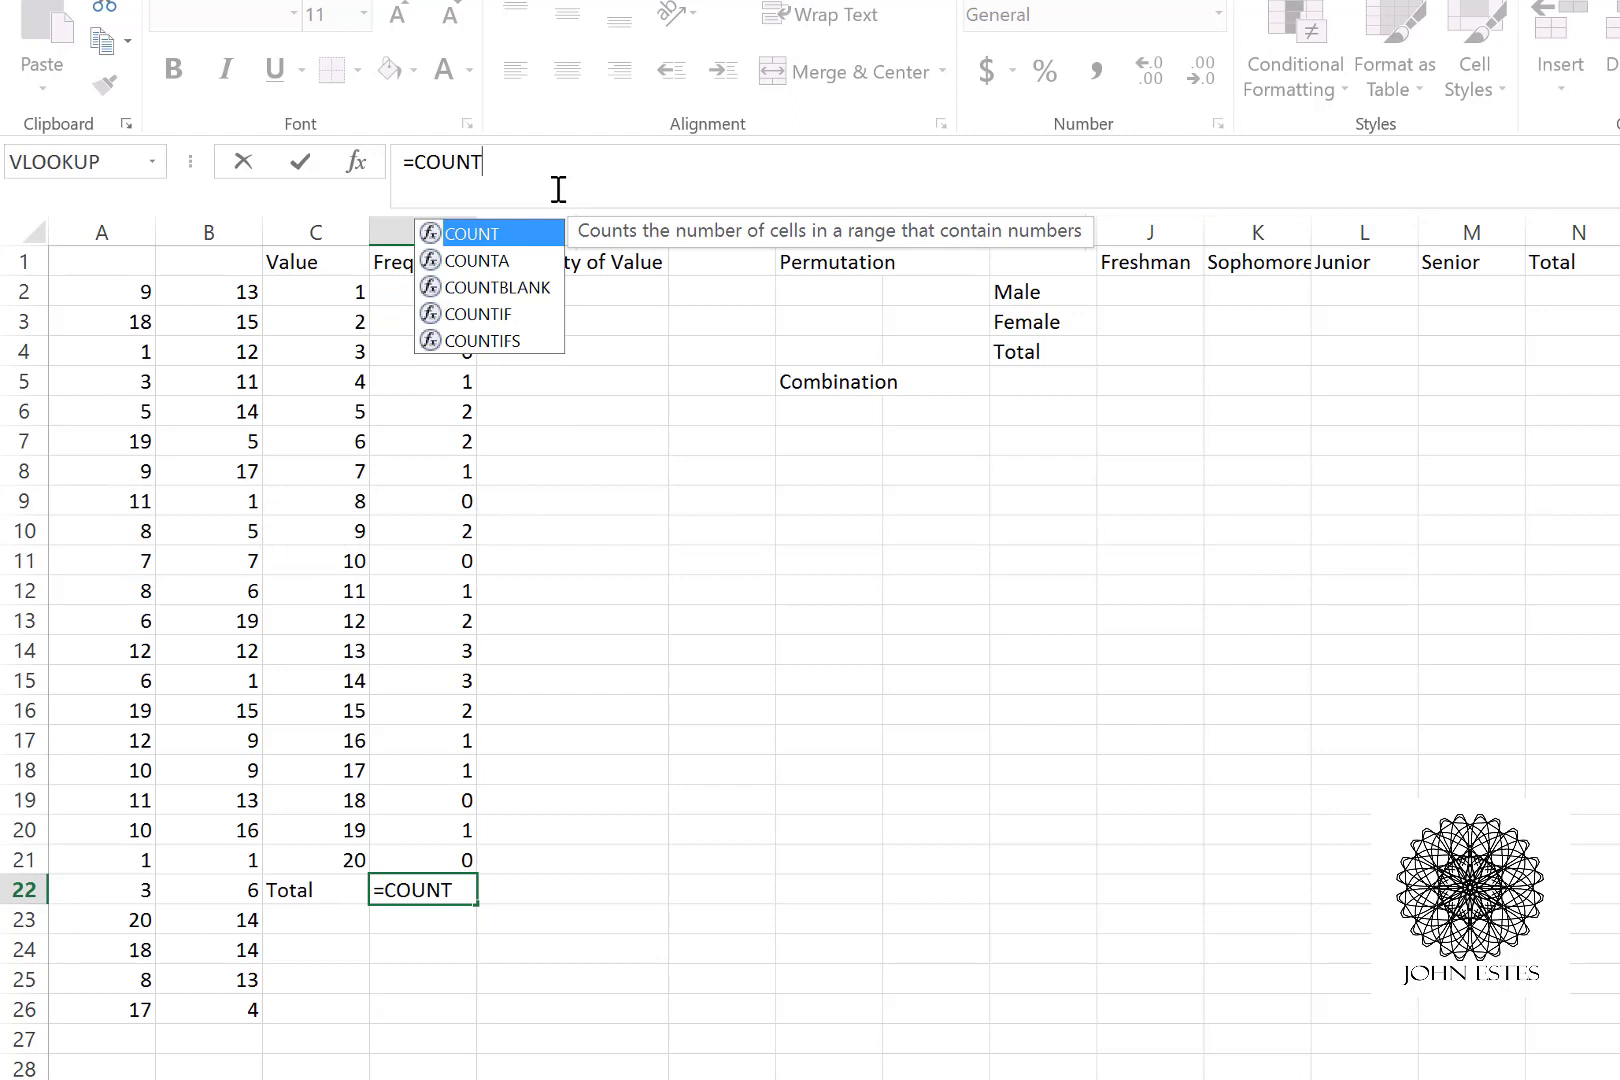
pyautogui.write('(B2:')
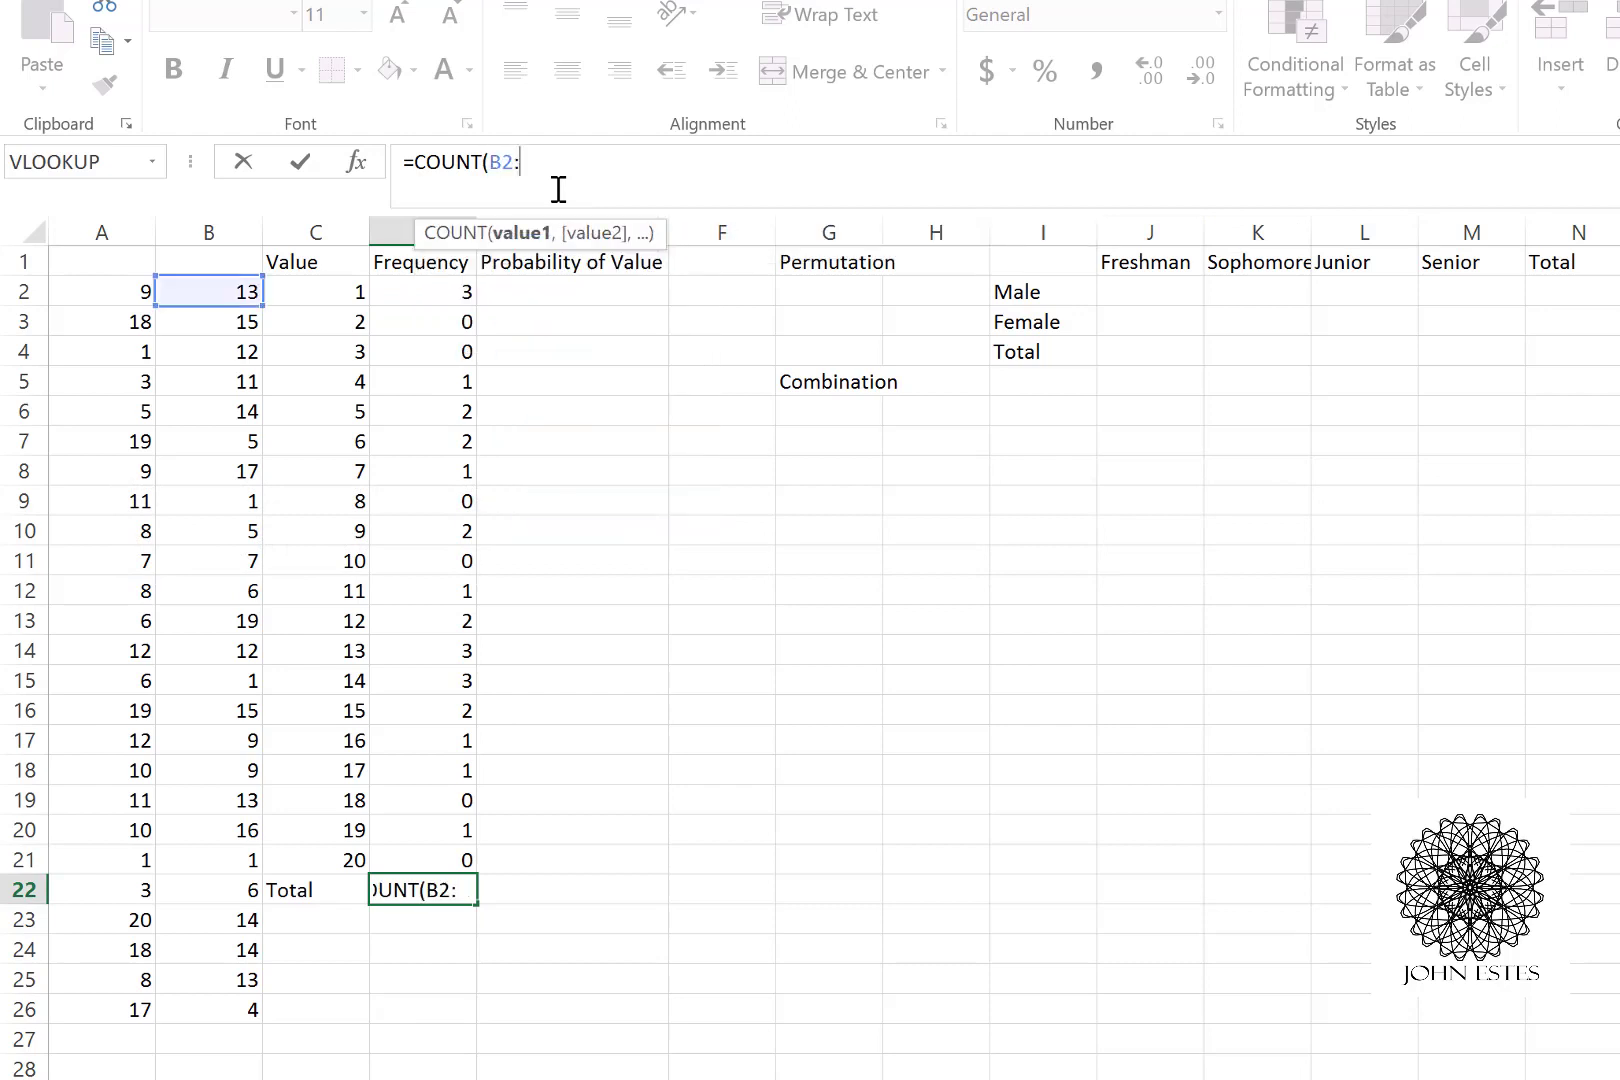
pyautogui.write('B26)')
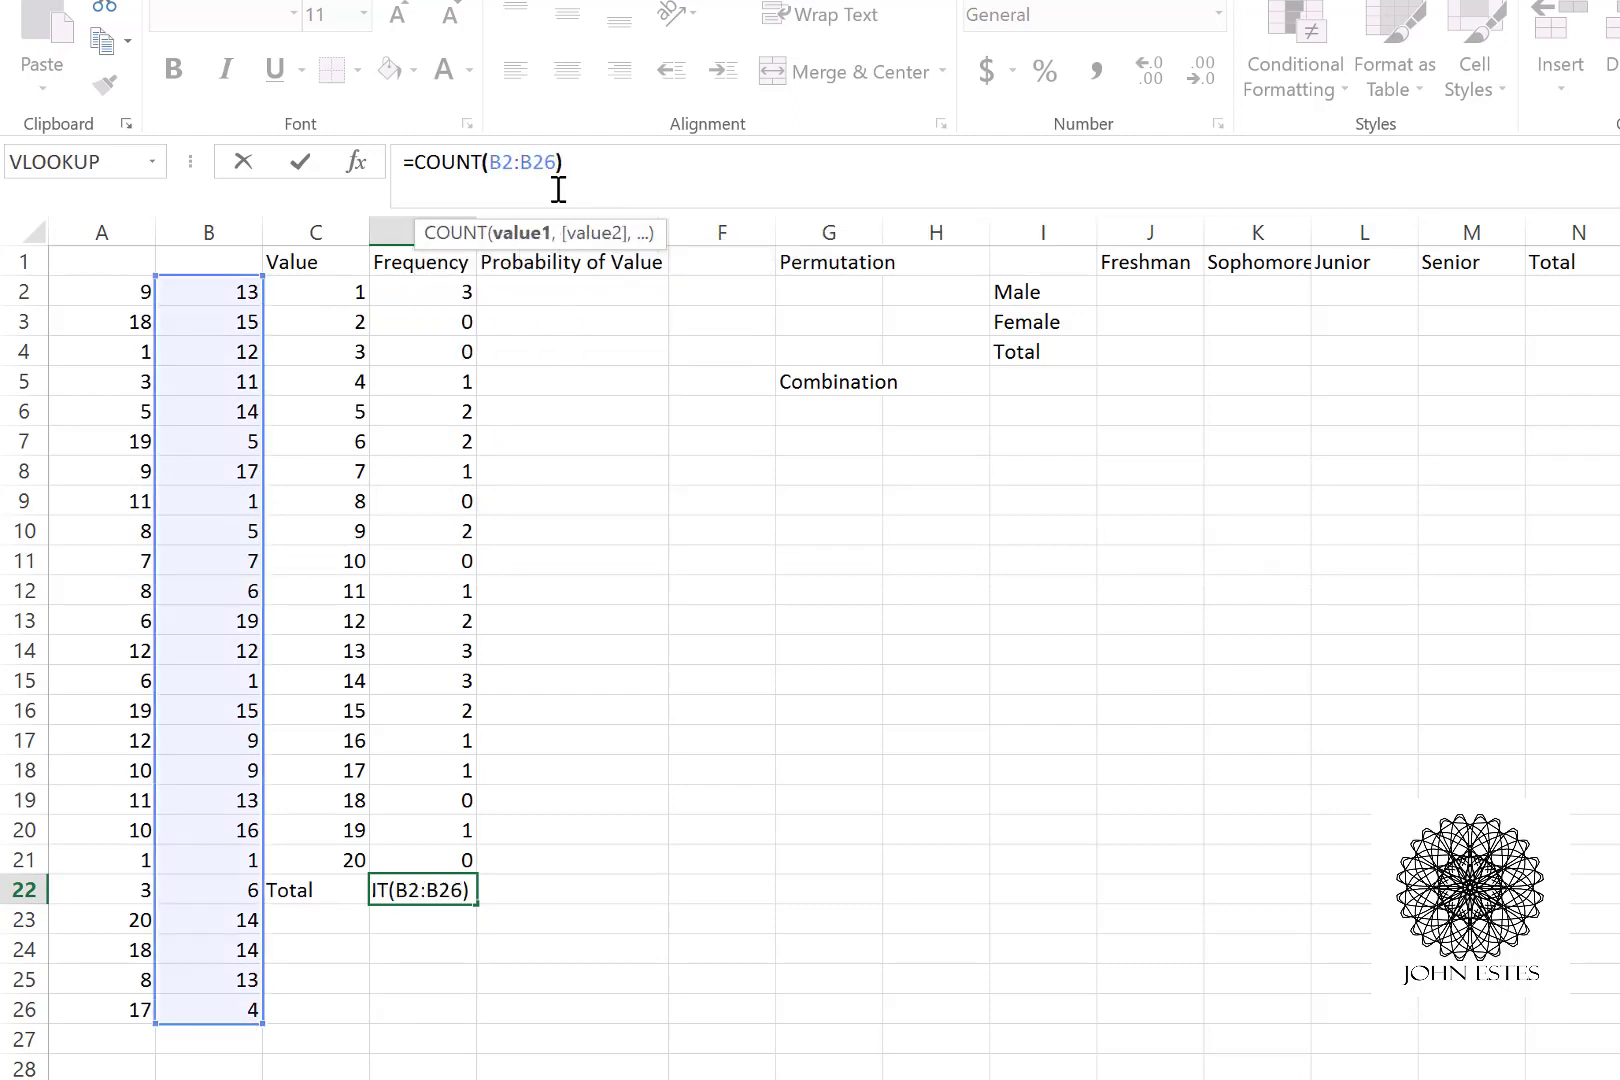
pyautogui.press('Return')
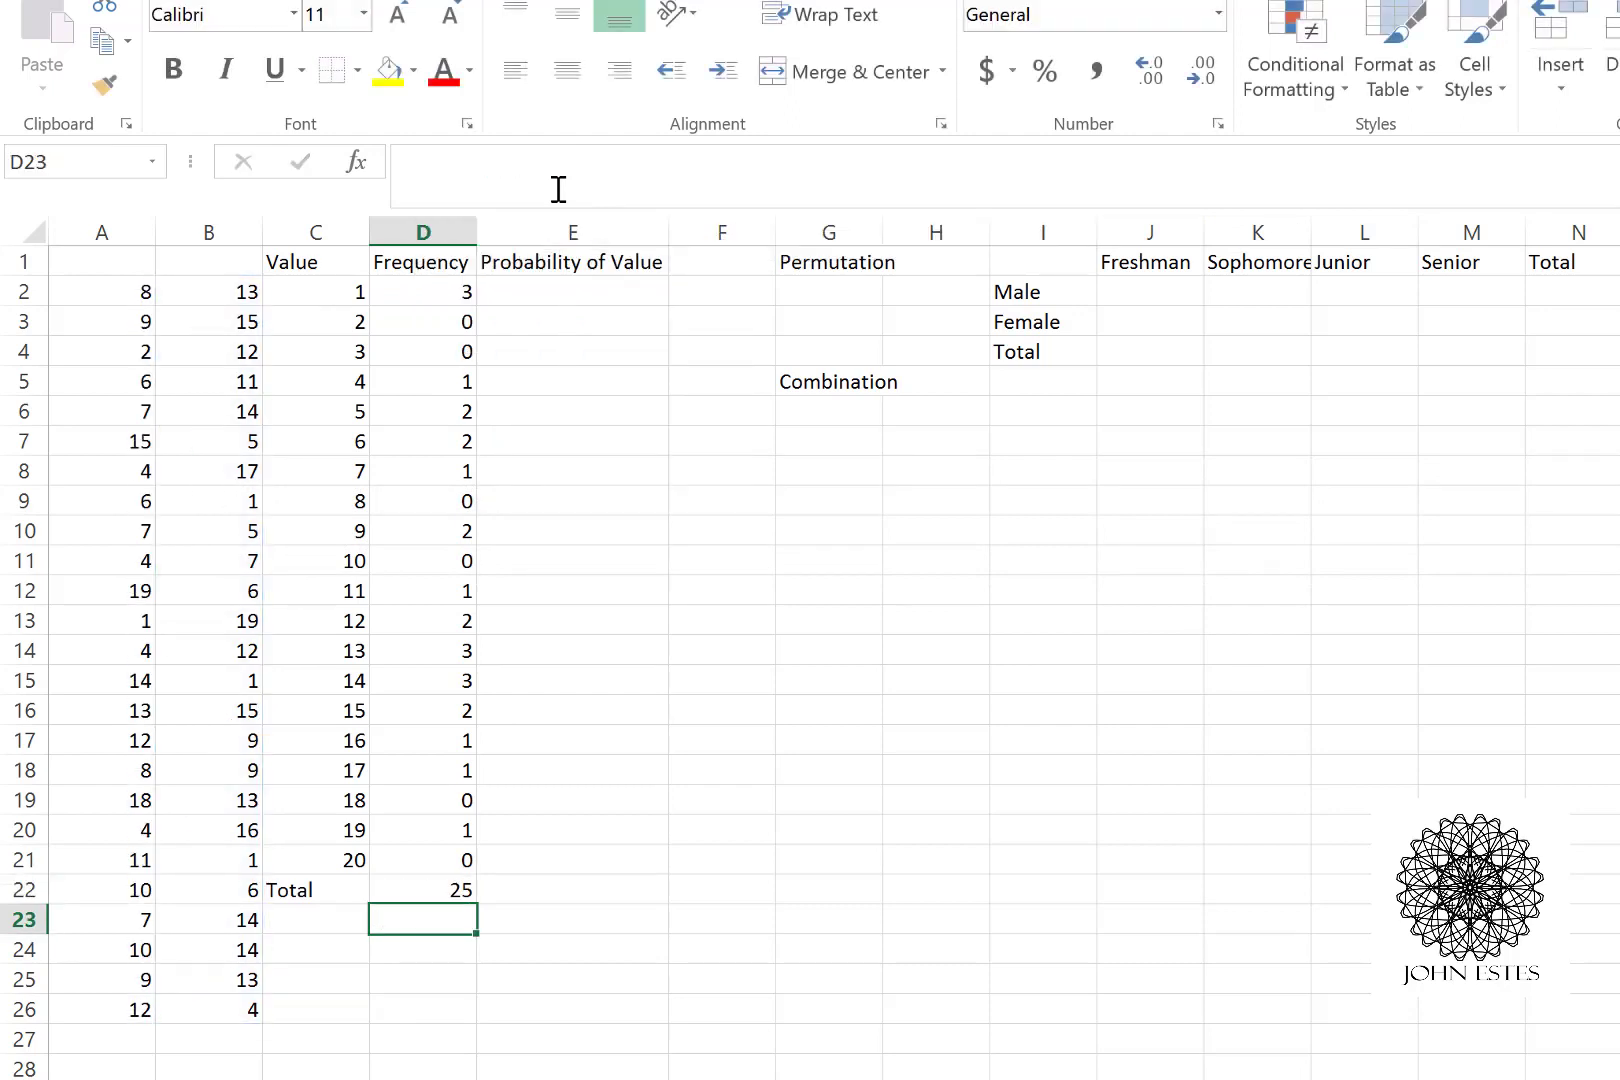
# Step: Replace the formula in D22 with =SUM(D2:D21) to total the frequencies
pyautogui.click(467, 895)
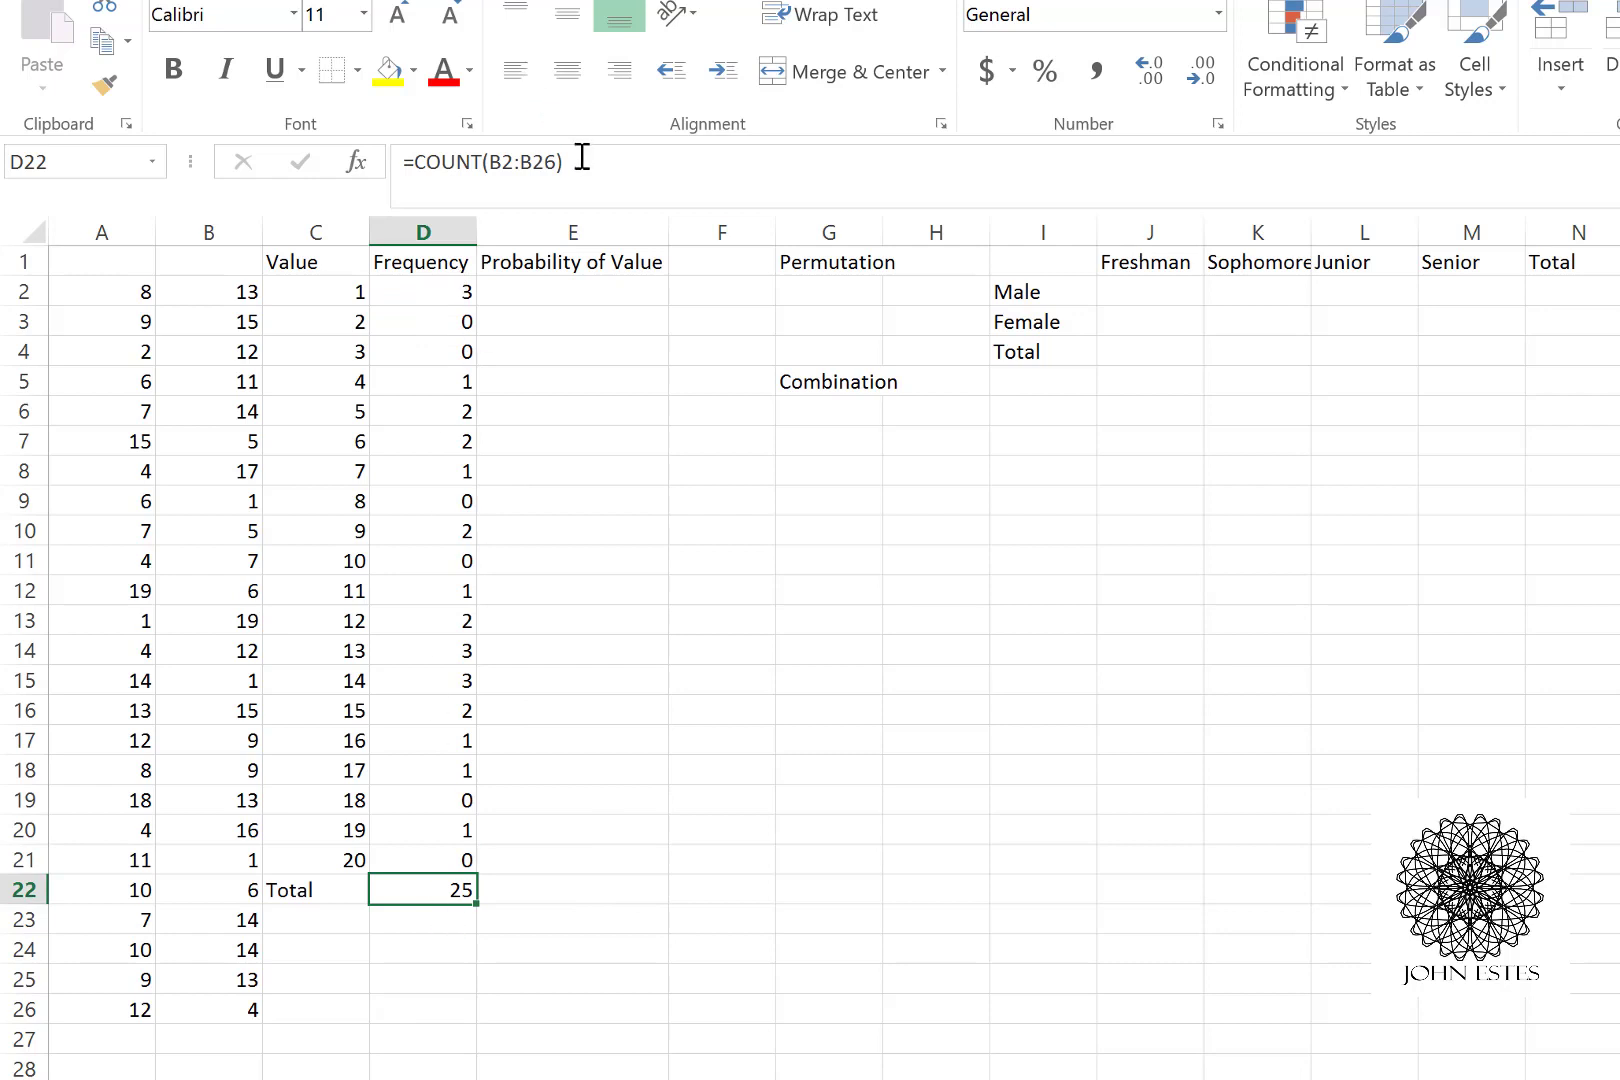
pyautogui.moveTo(575, 162); pyautogui.dragTo(391, 165)
pyautogui.write('=SUM')
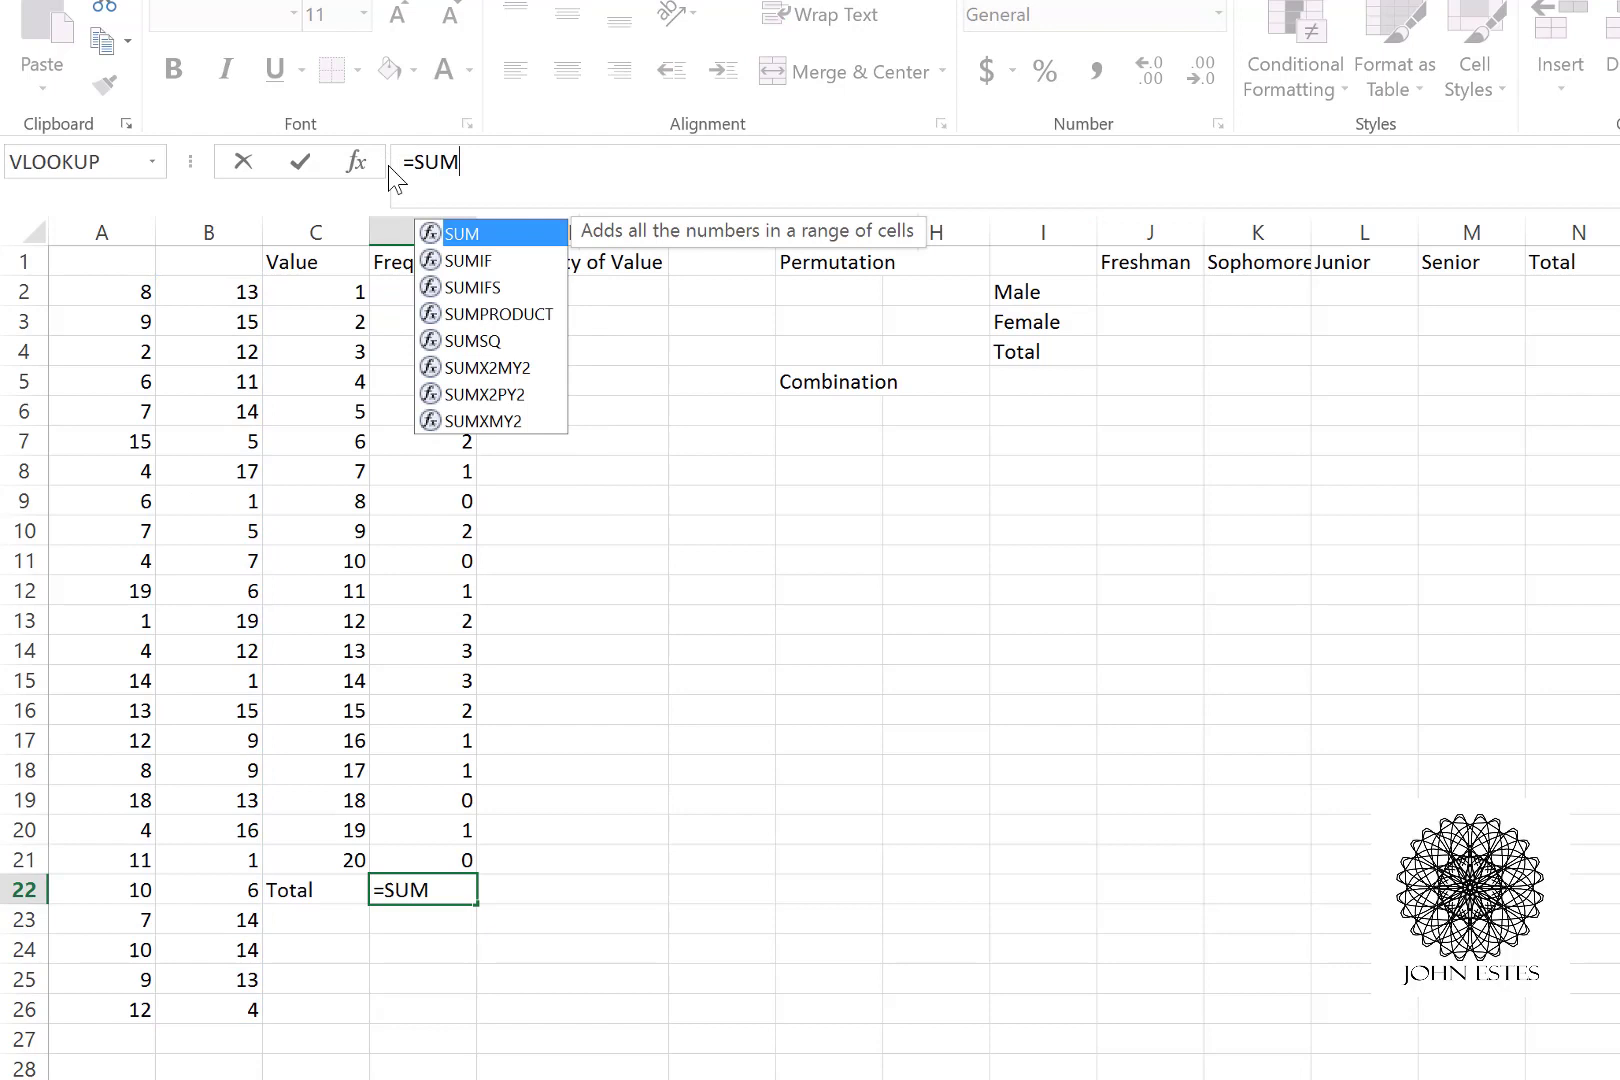
pyautogui.write('(D2:')
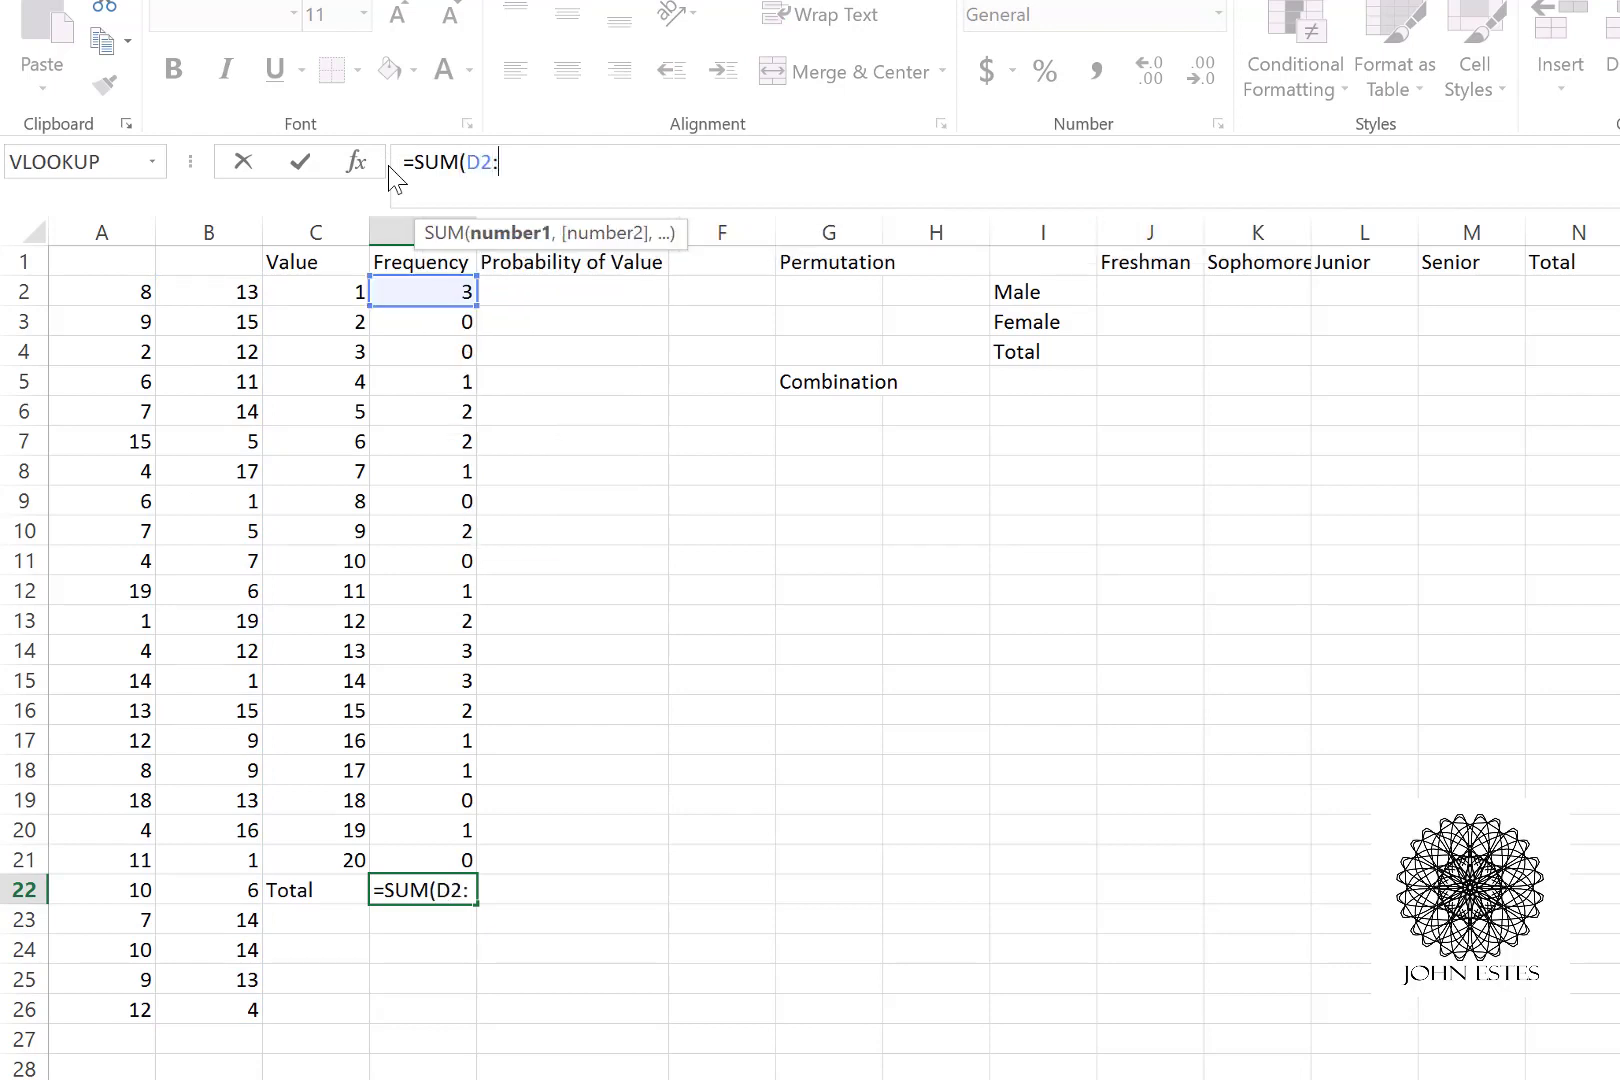
pyautogui.write('D21)')
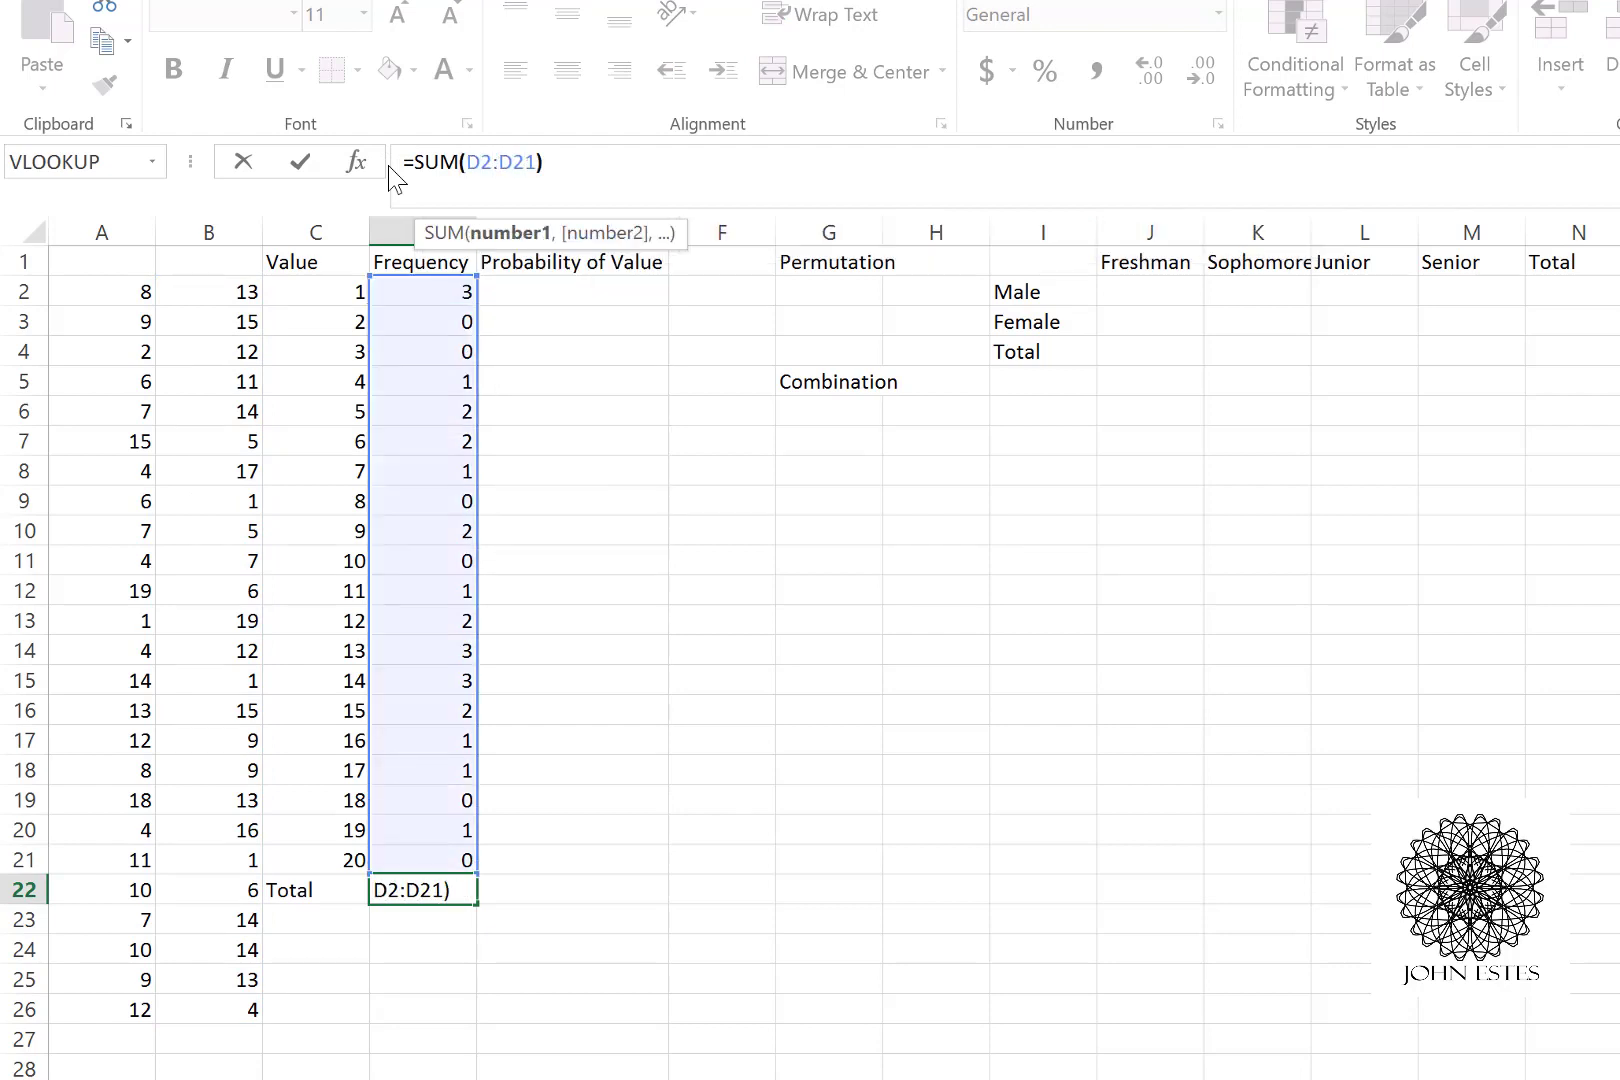
pyautogui.press('Return')
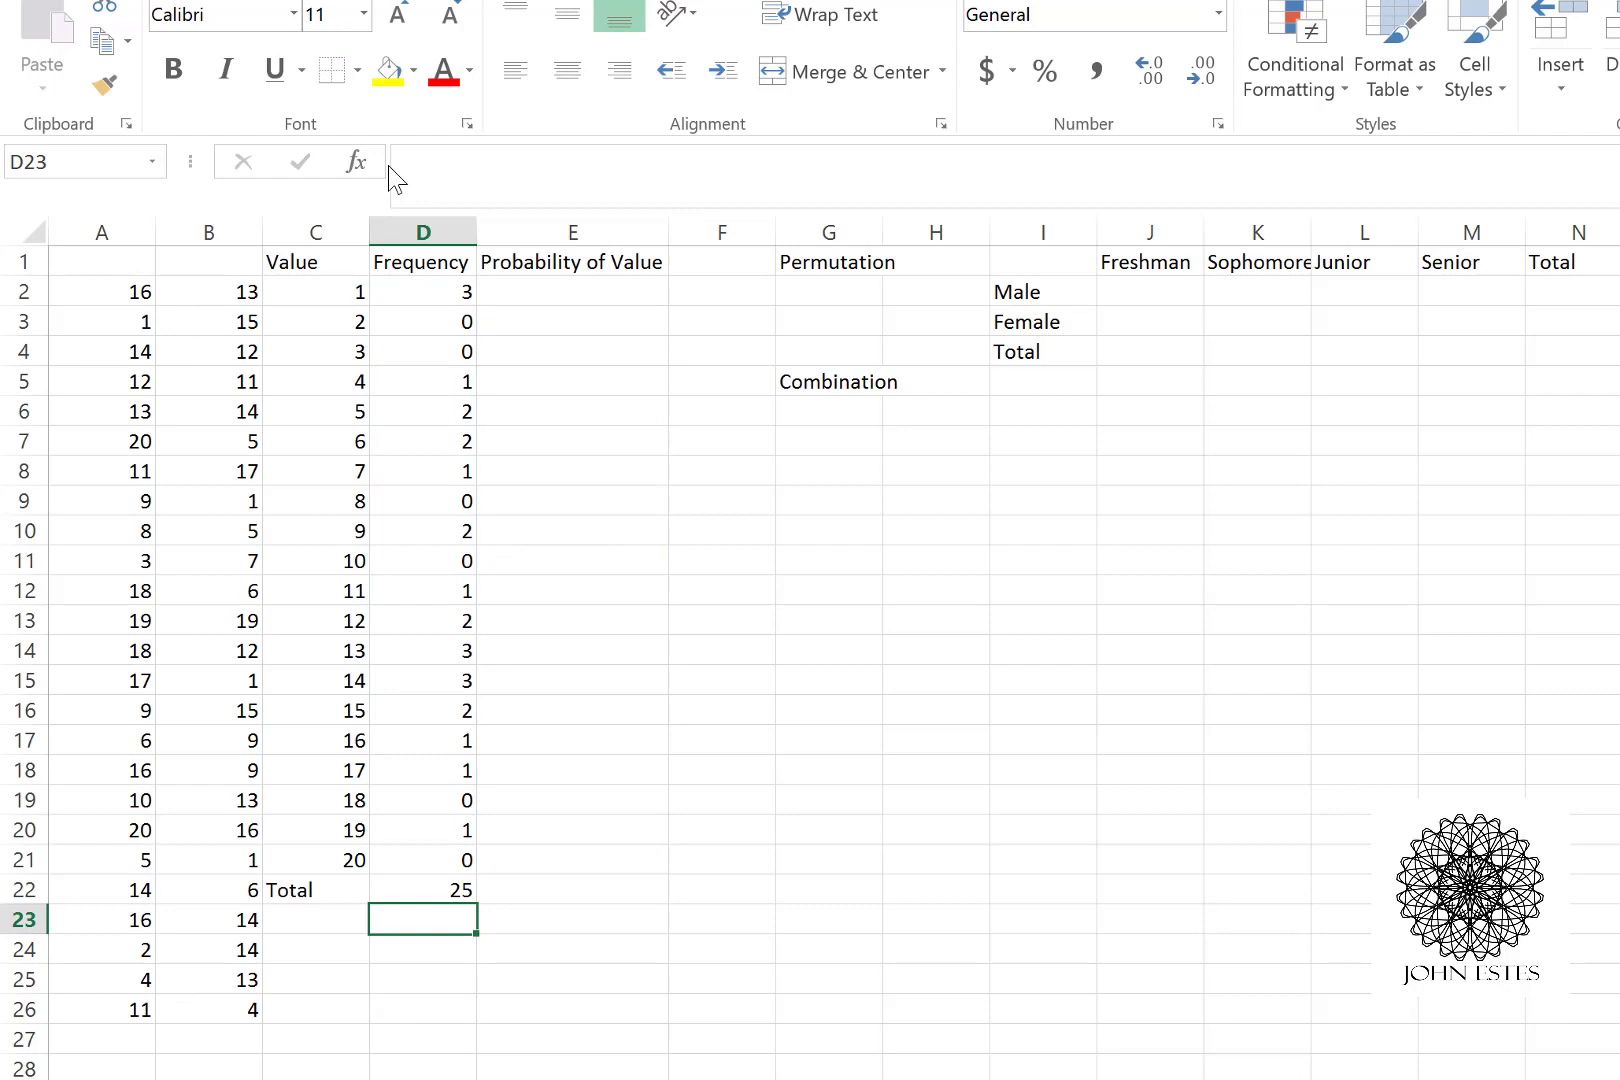
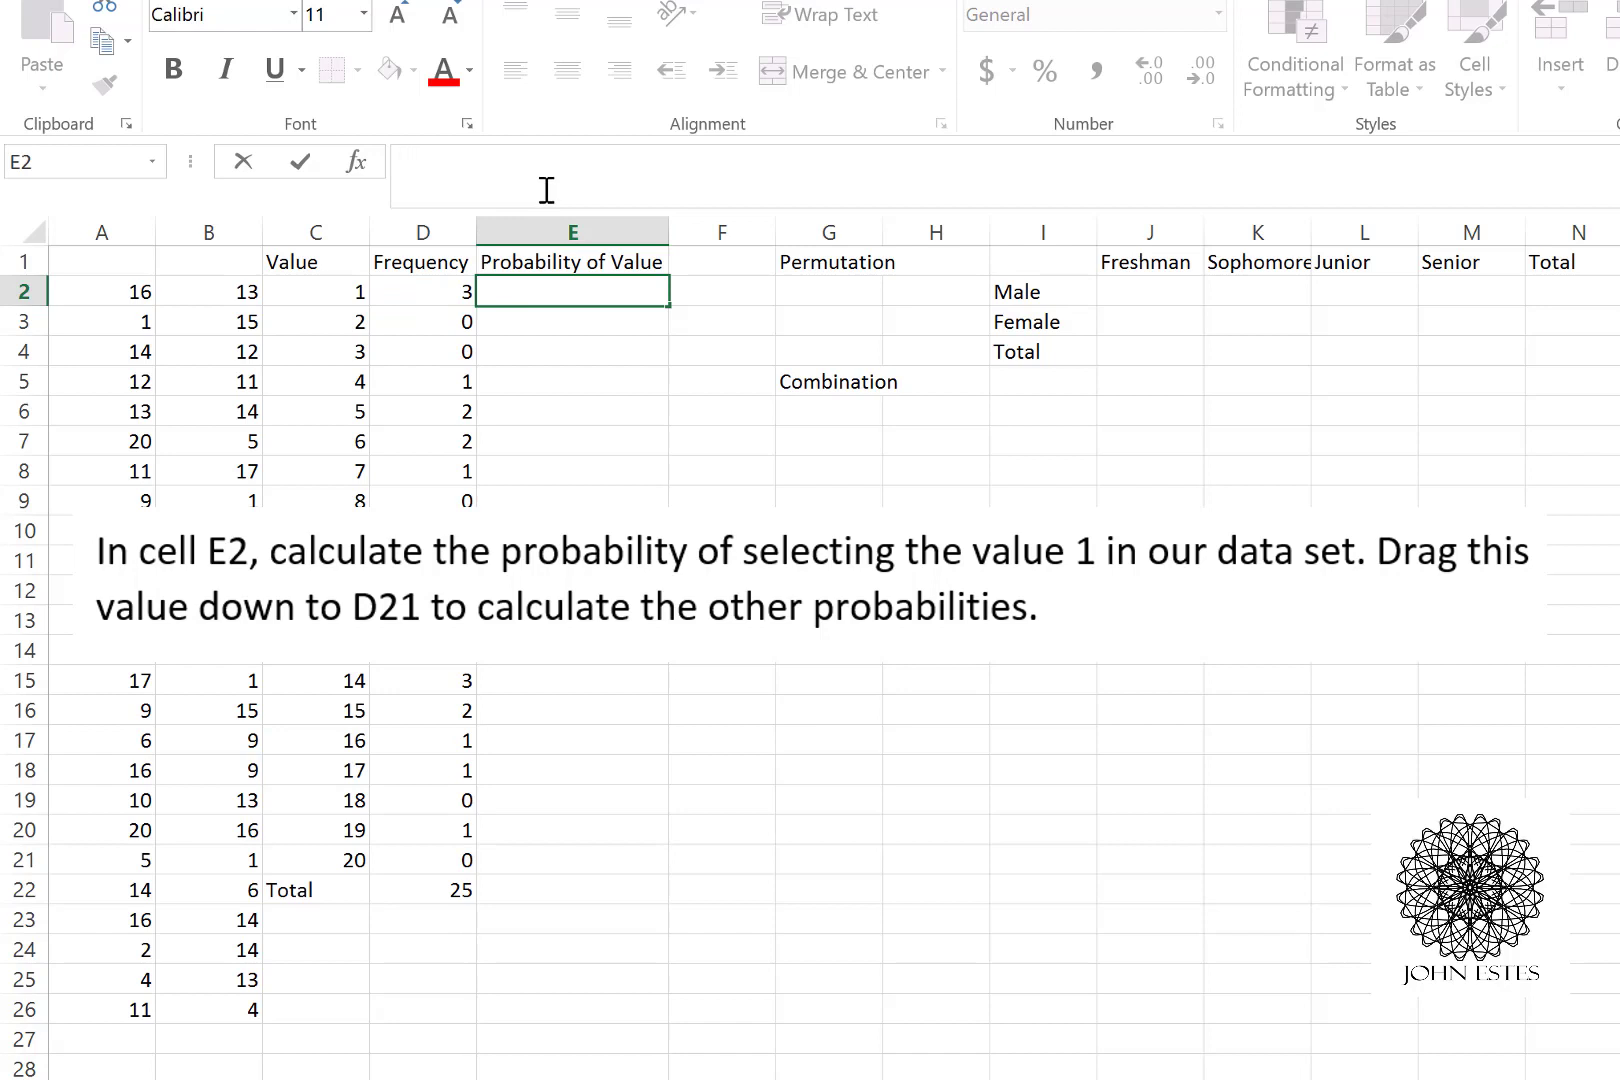
# Step: Enter the formula =D2/$D$22 in cell E2 to calculate the probability of the value 1
pyautogui.write('=')
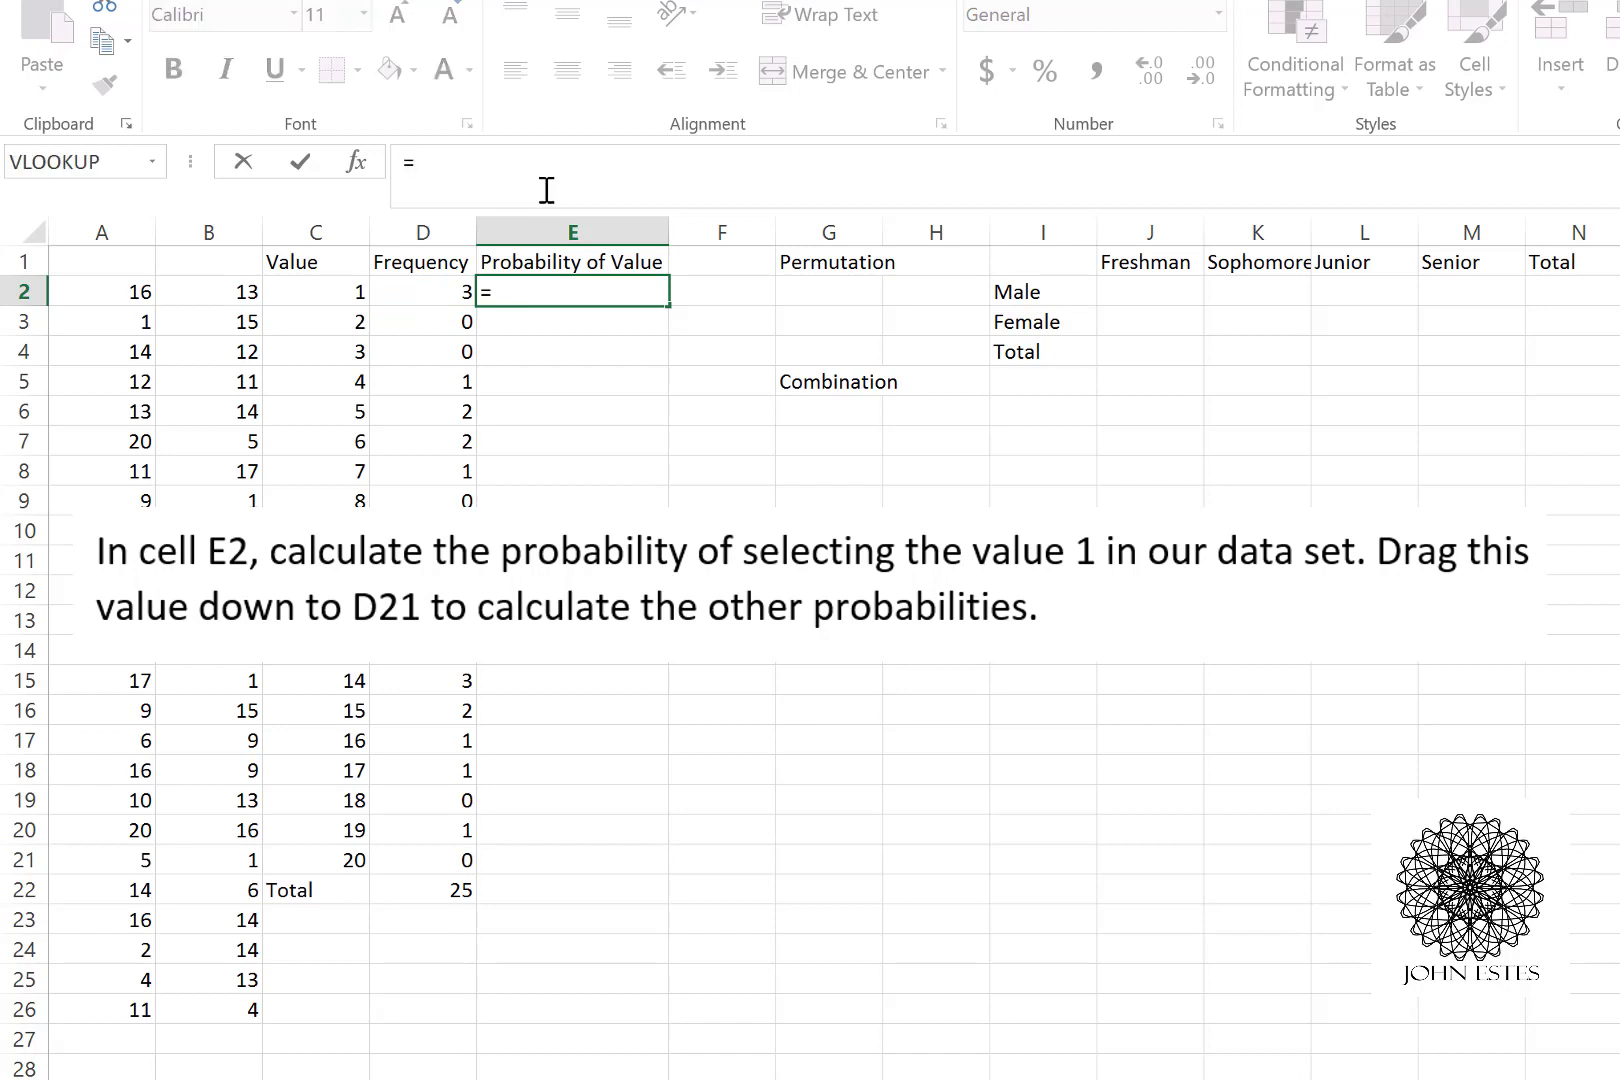
pyautogui.write('D2')
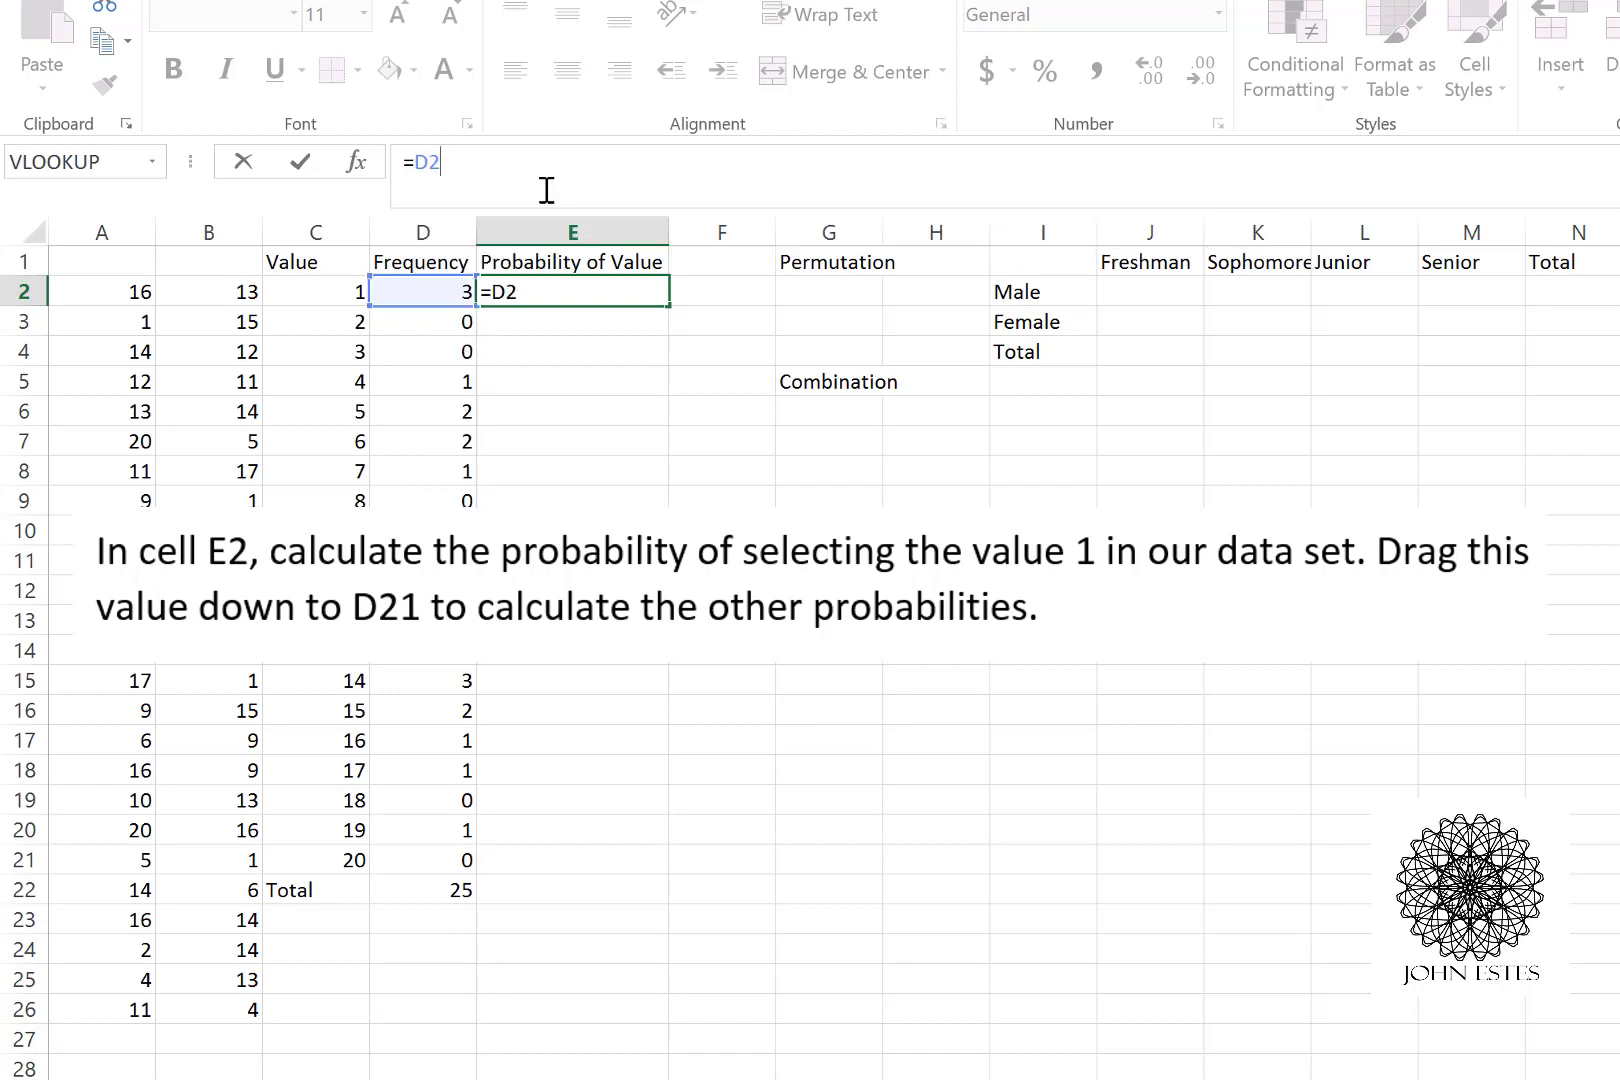
pyautogui.write('/')
pyautogui.write('$D$22')
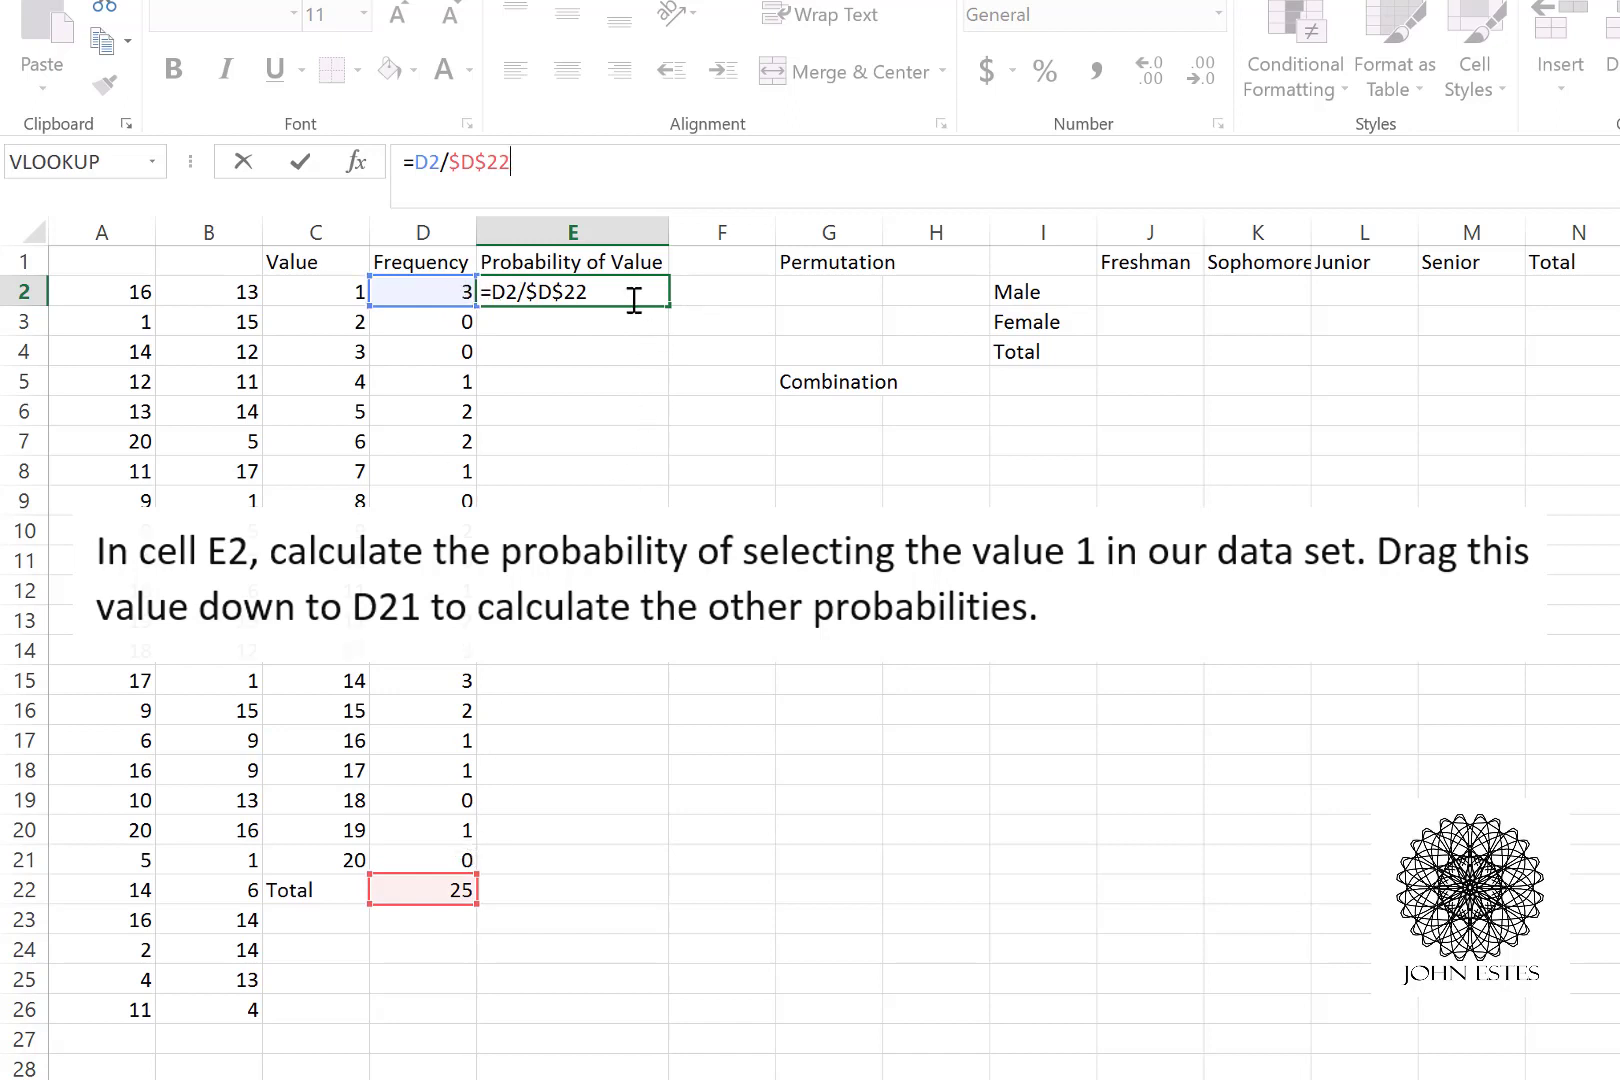
pyautogui.press('Return')
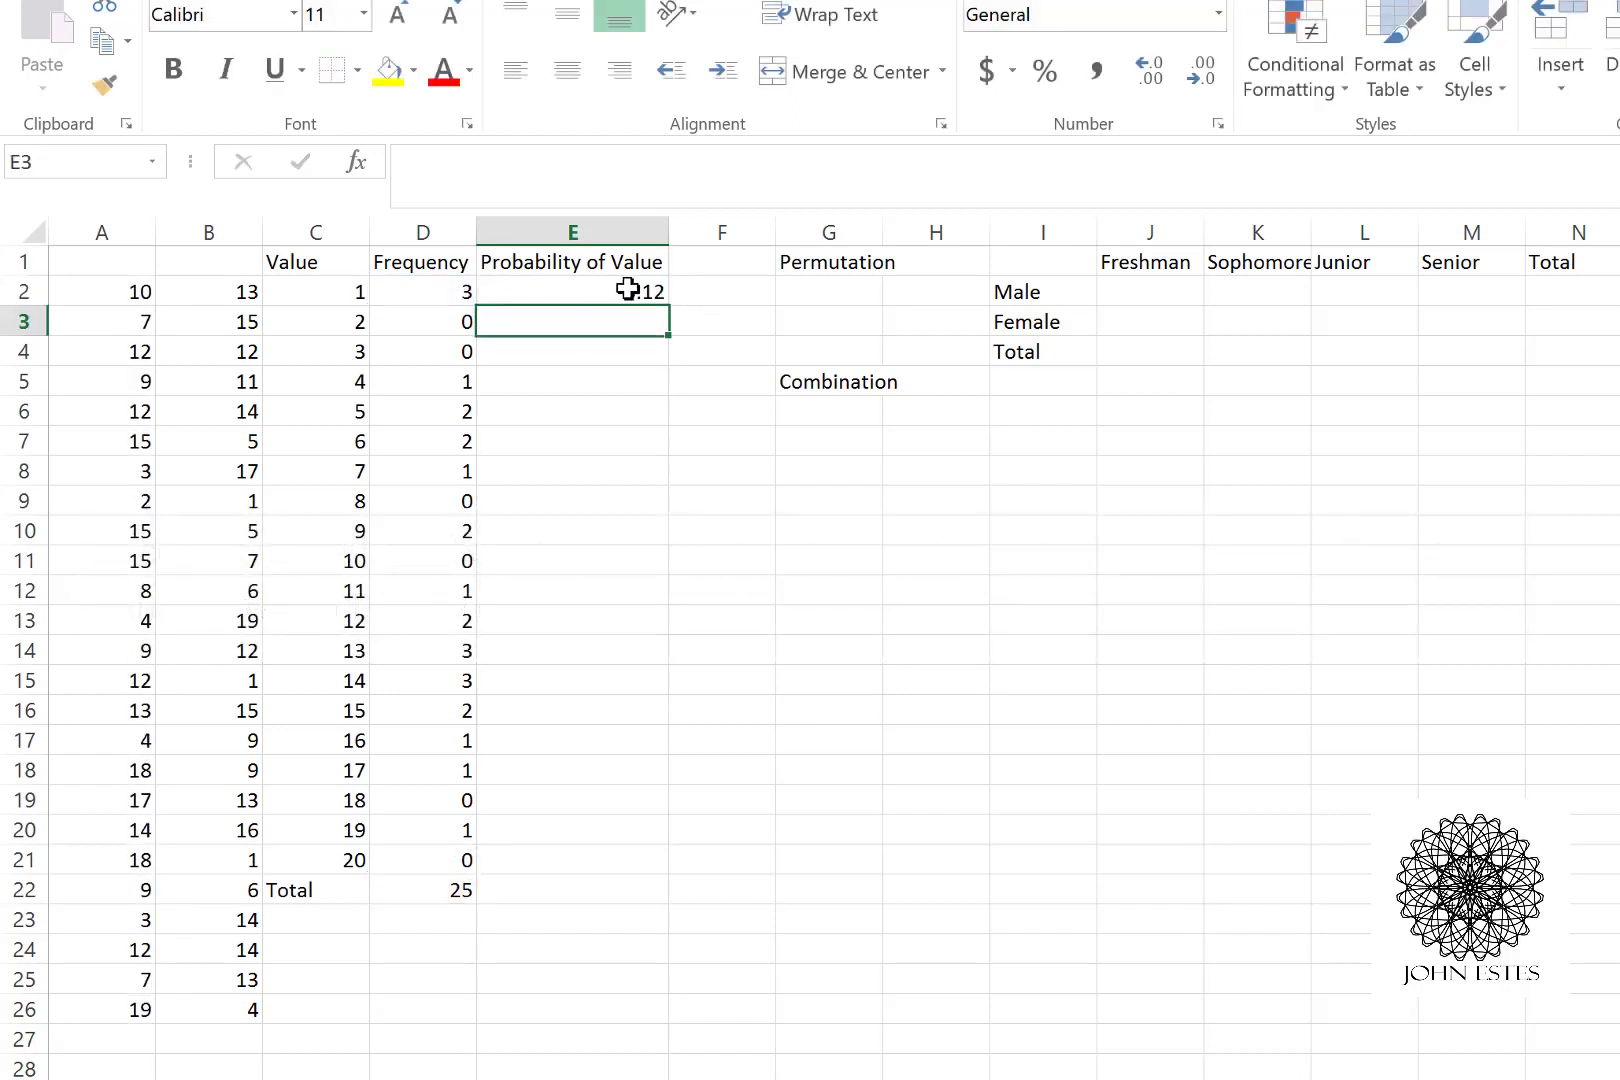
# Step: Fill the probability formula from E2 down to E21 and check the copied formula in E17
pyautogui.click(630, 290)
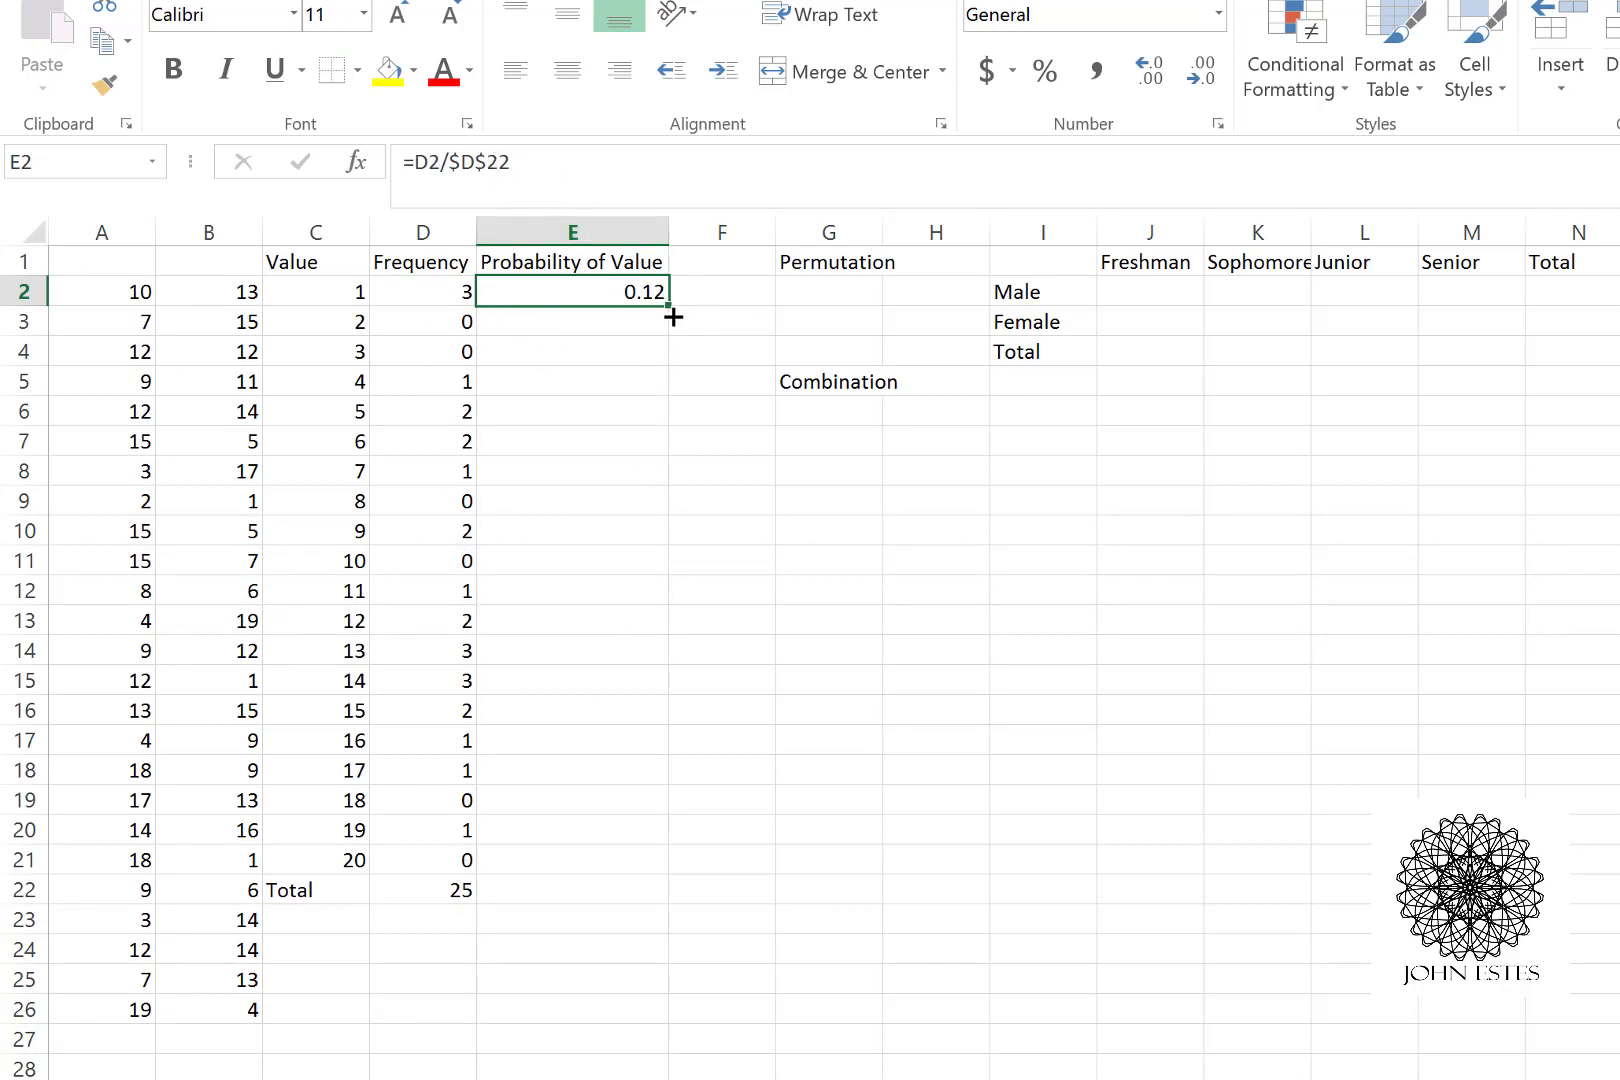
pyautogui.moveTo(664, 304); pyautogui.dragTo(657, 878)
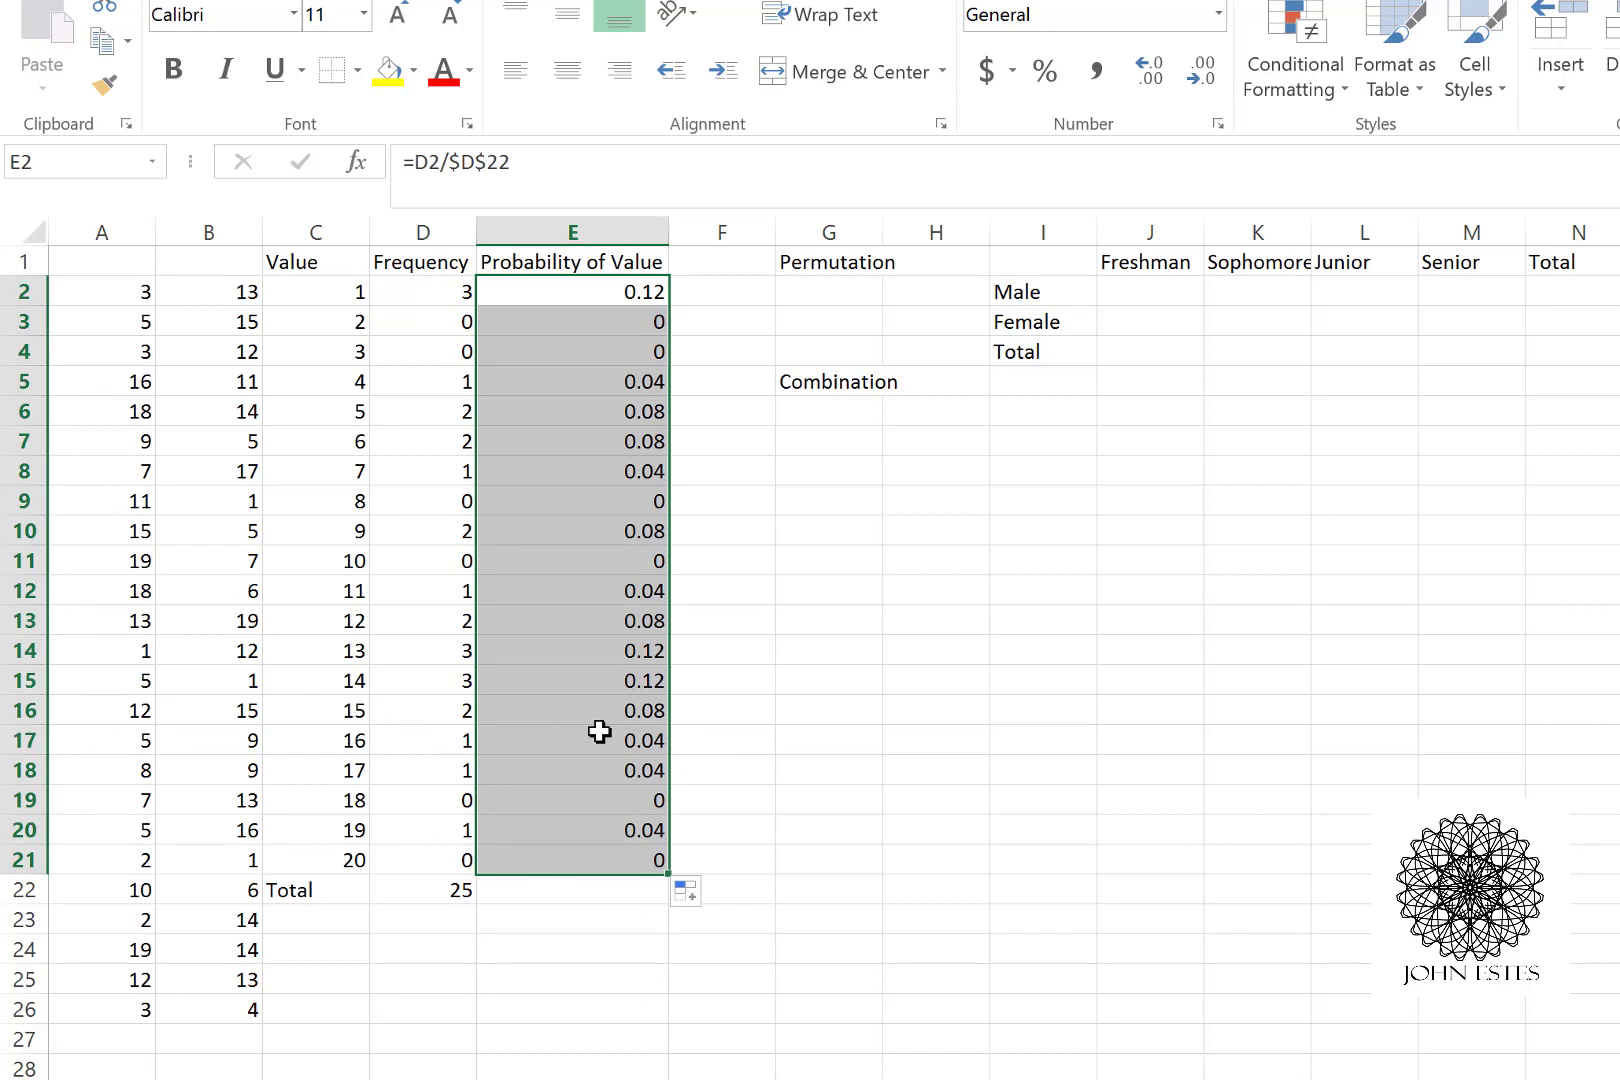
pyautogui.click(660, 746)
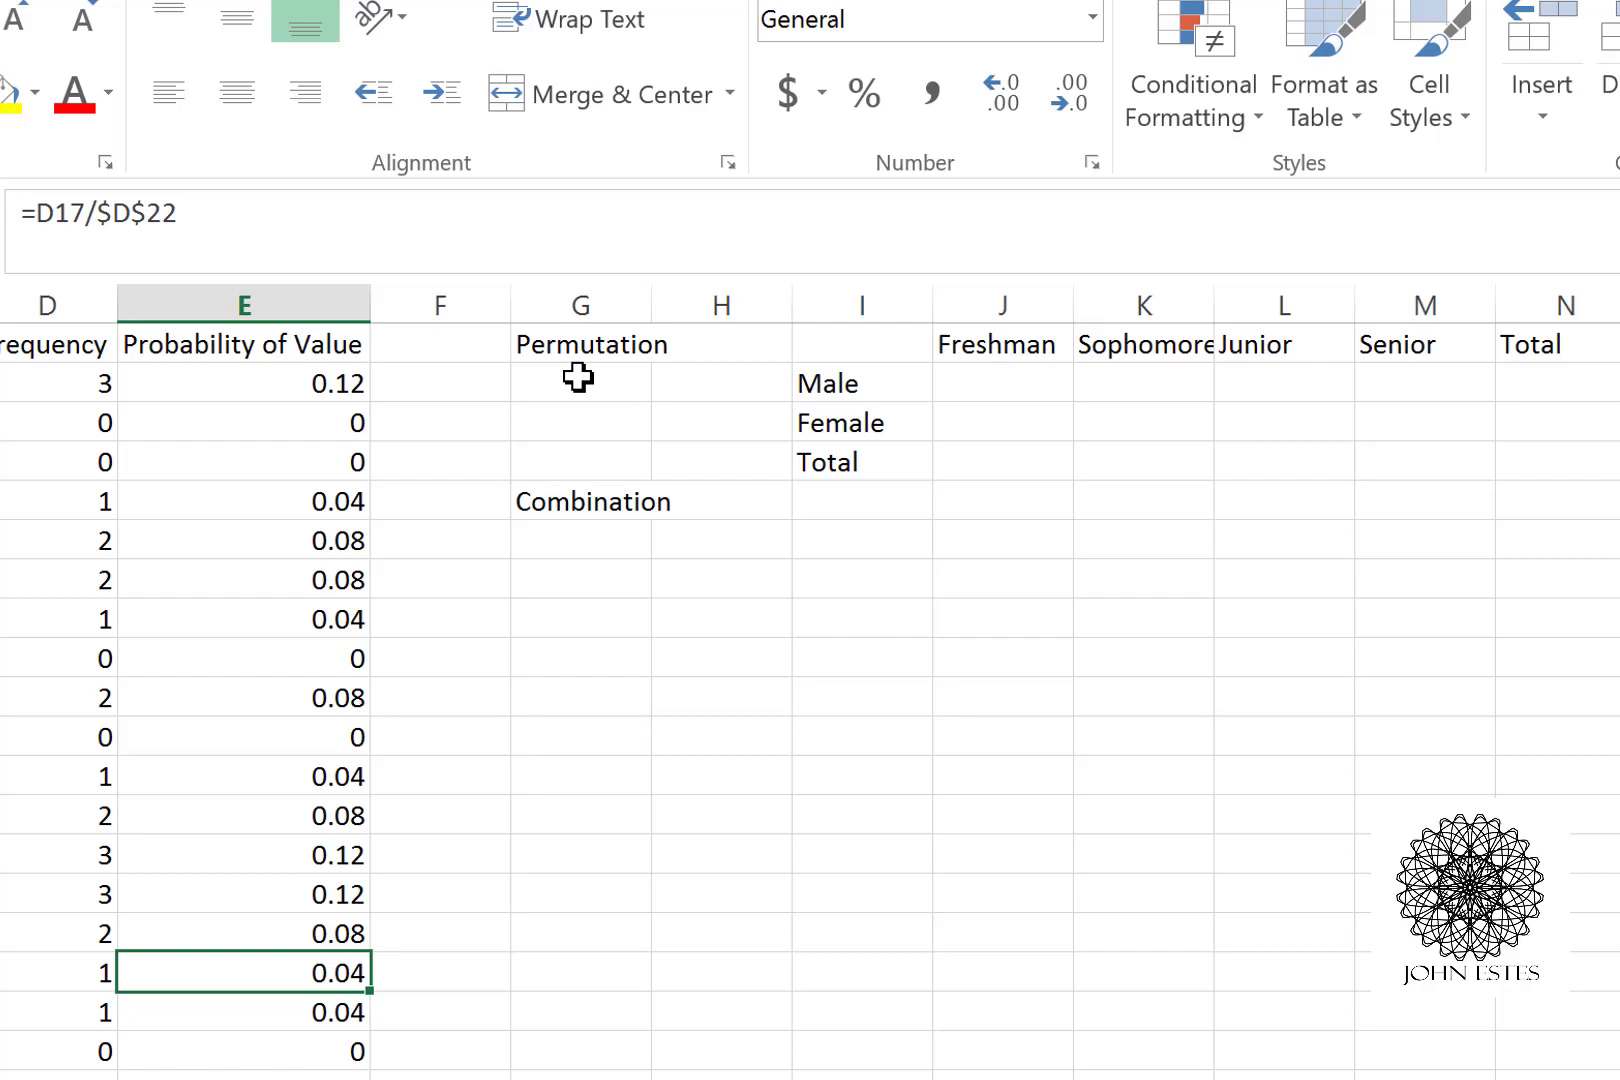
# Step: Enter the formula =Permut(10,4) in cell G2 to calculate the permutations of 4 out of 10 objects
pyautogui.click(578, 377)
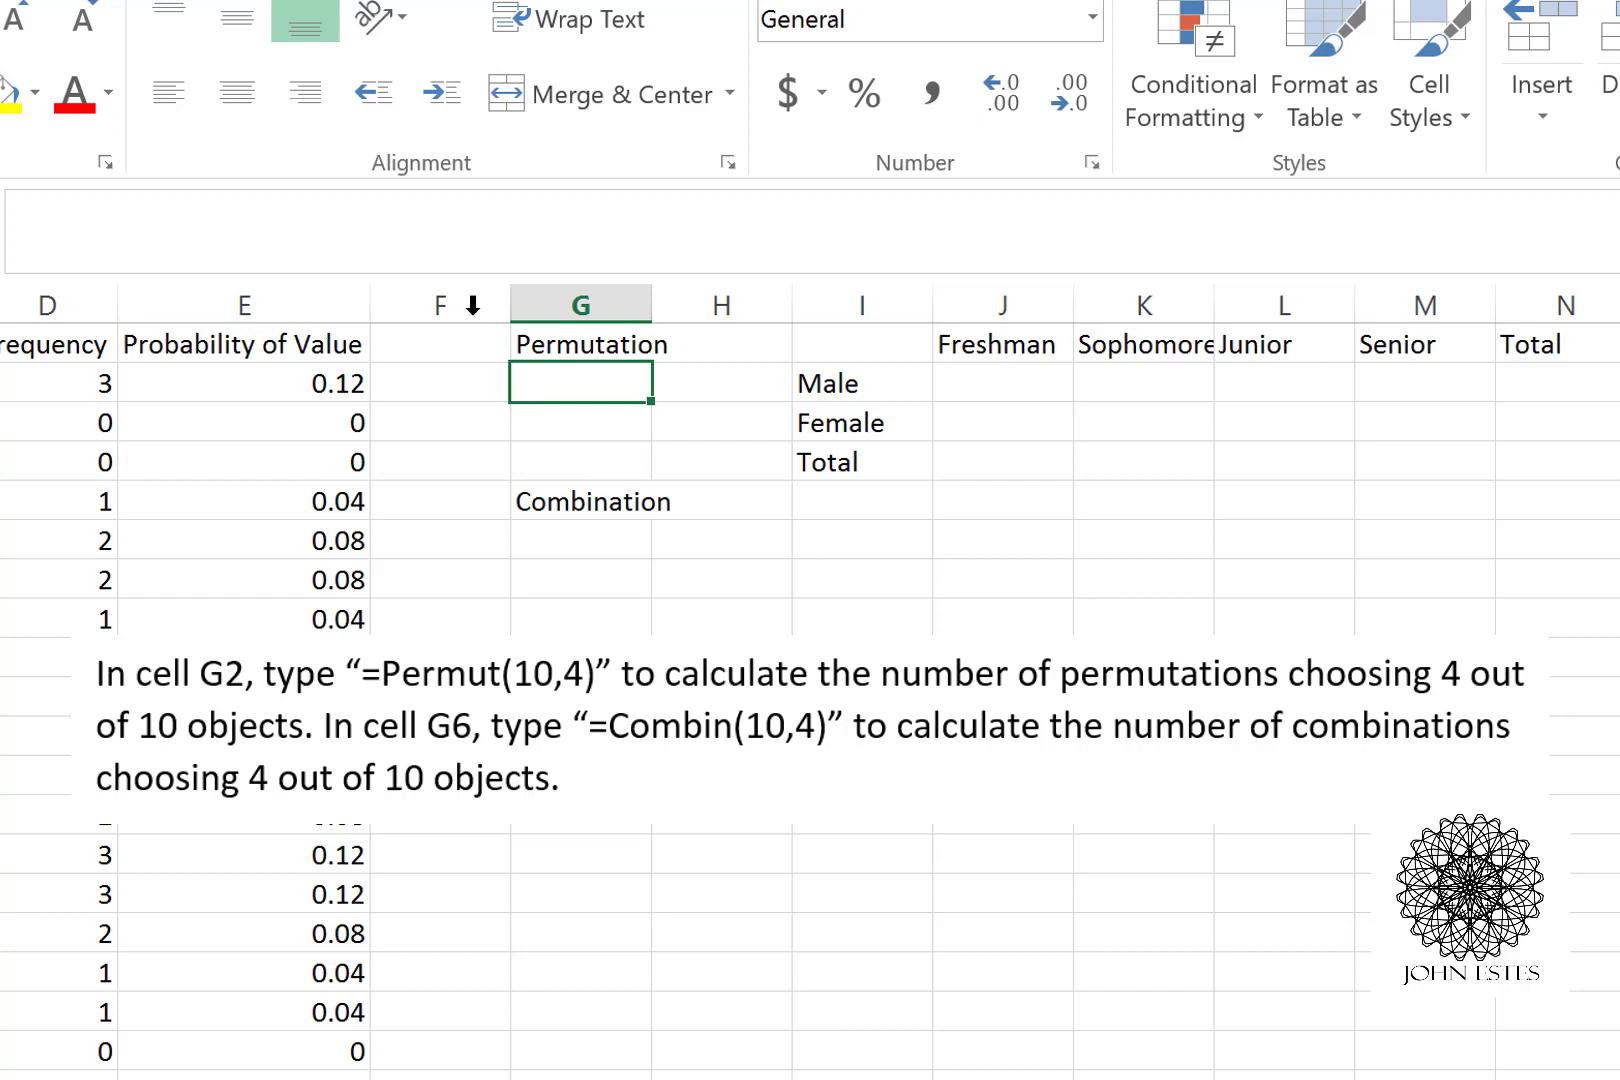
pyautogui.click(459, 231)
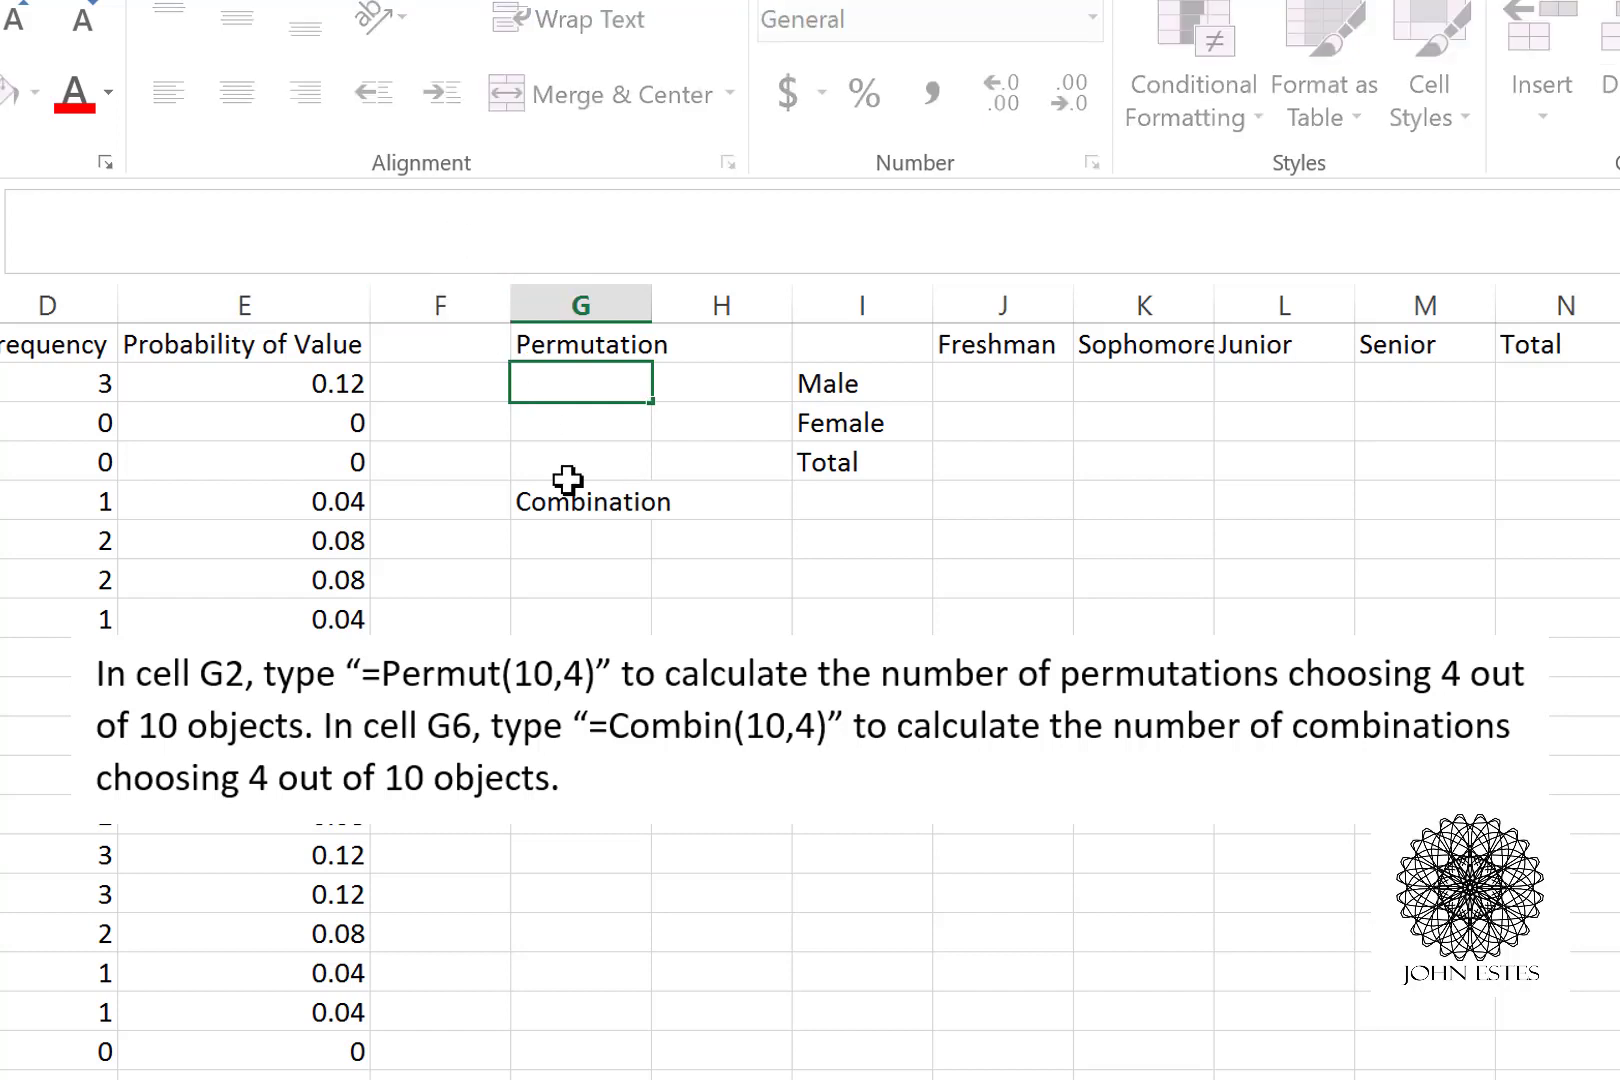
pyautogui.write('=')
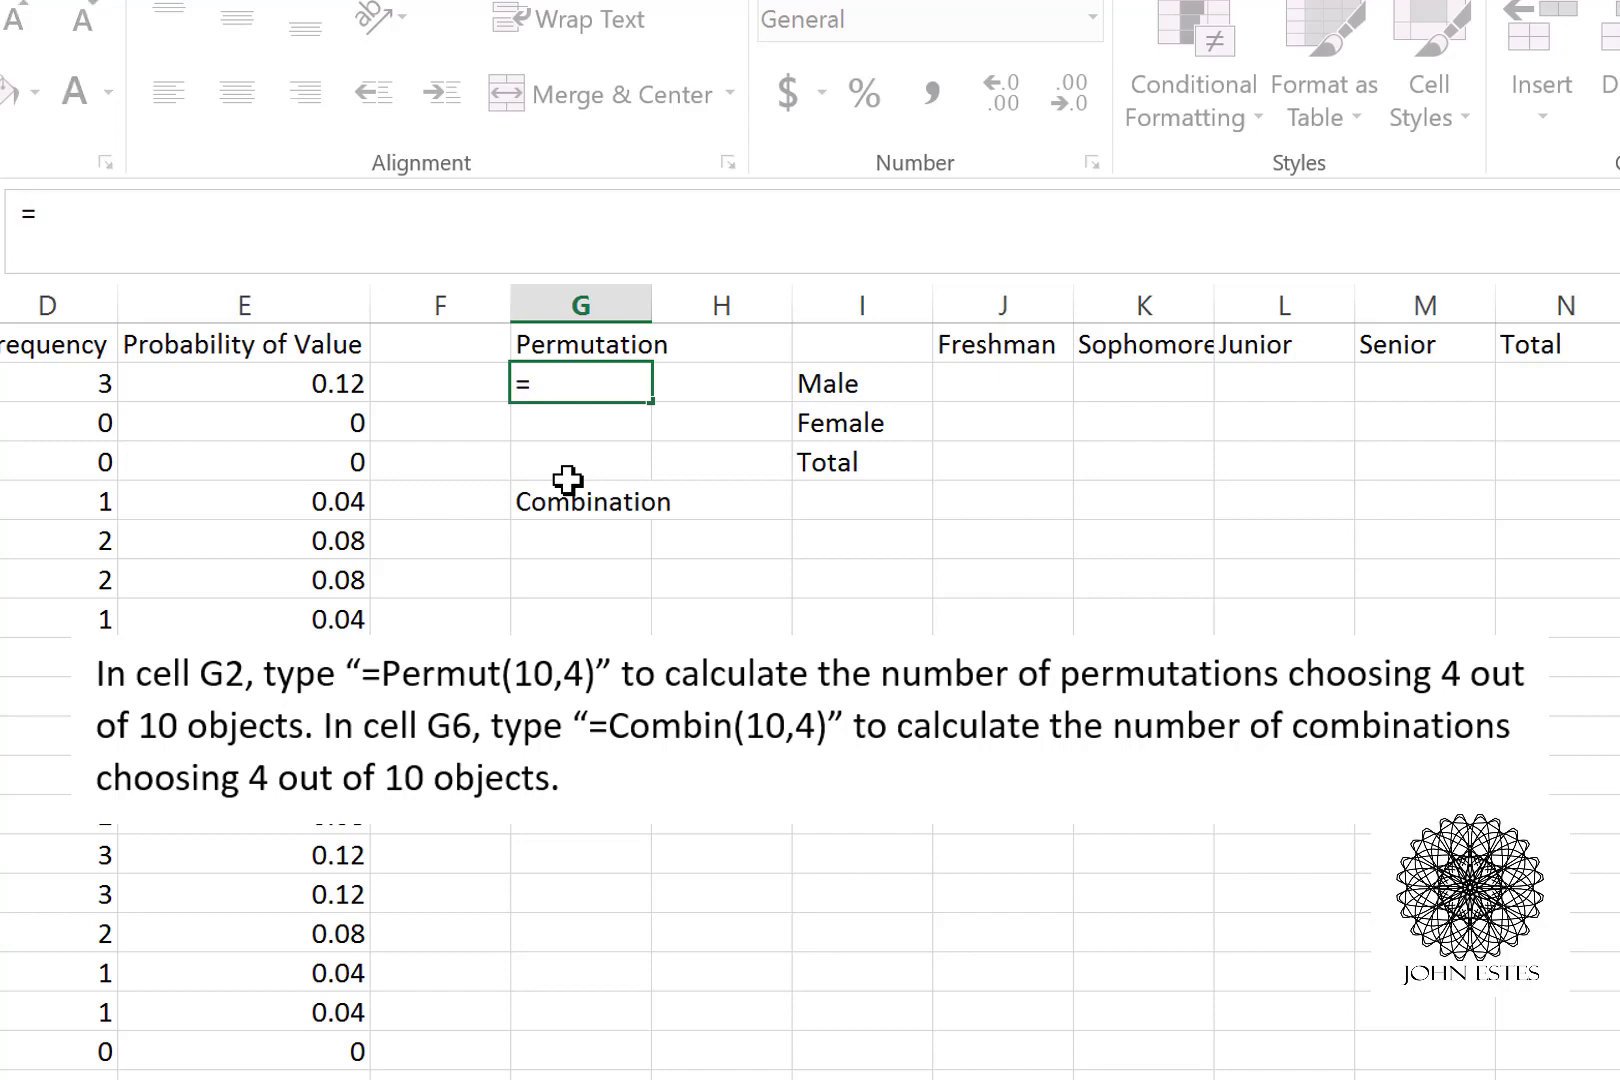
pyautogui.write('Per')
pyautogui.write('mut')
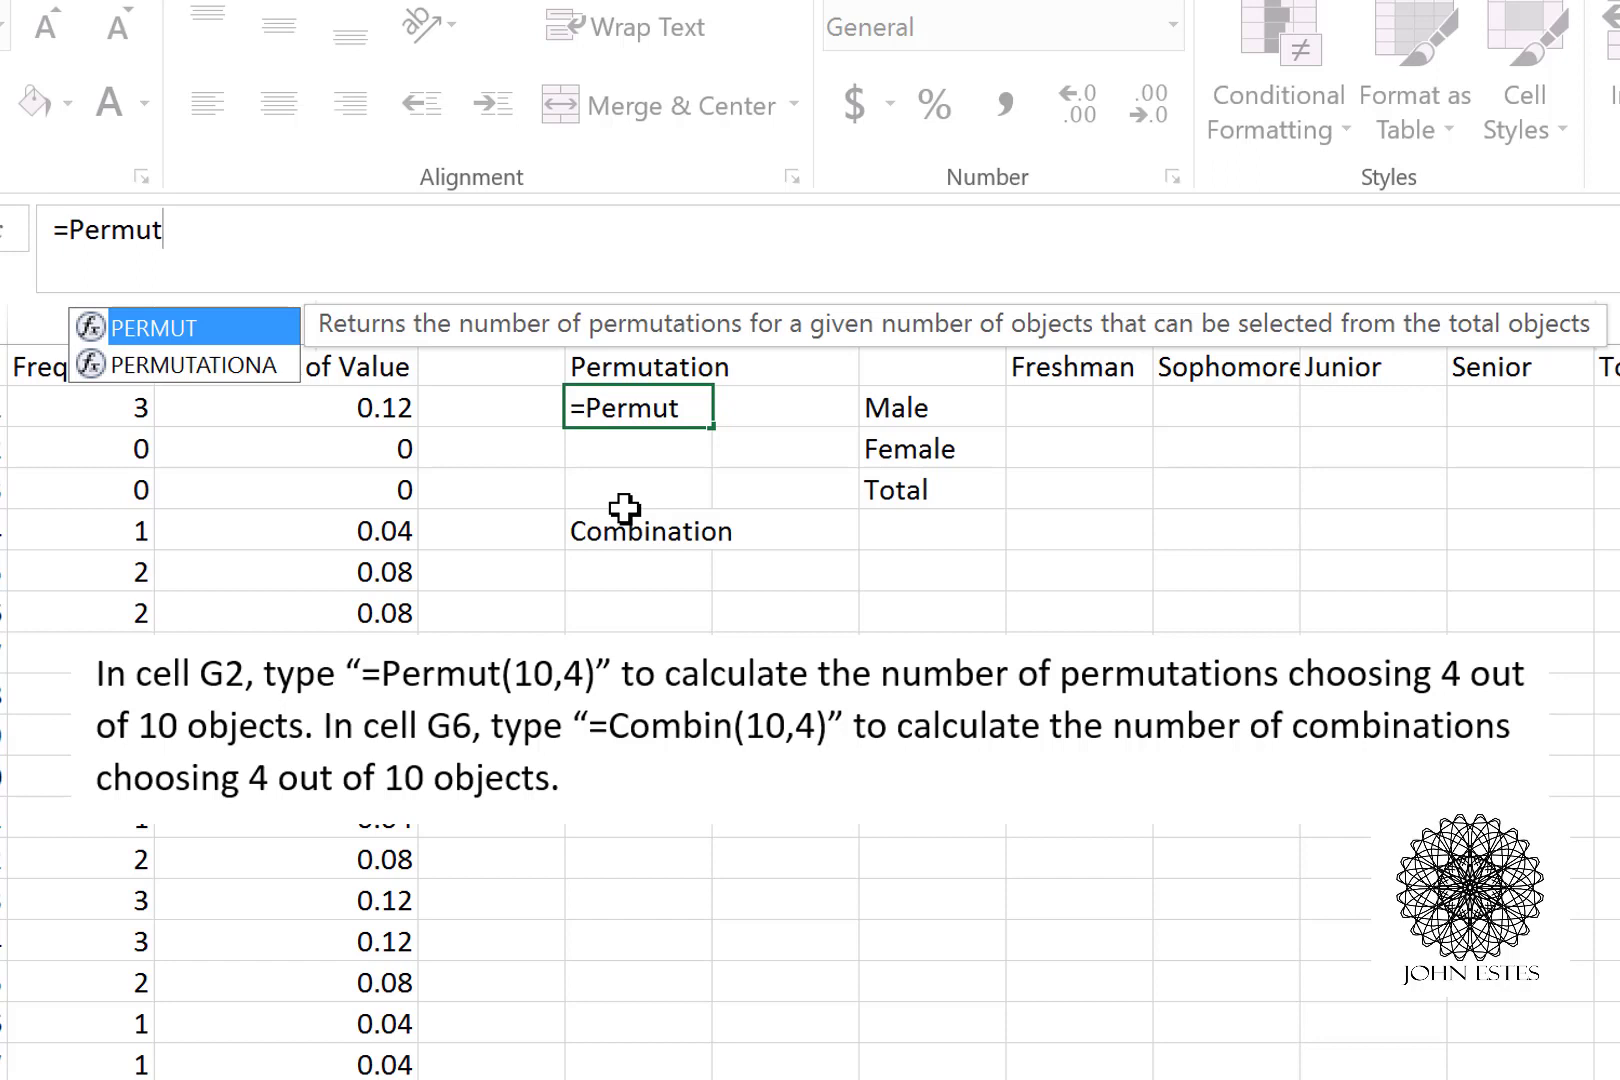
pyautogui.write('(')
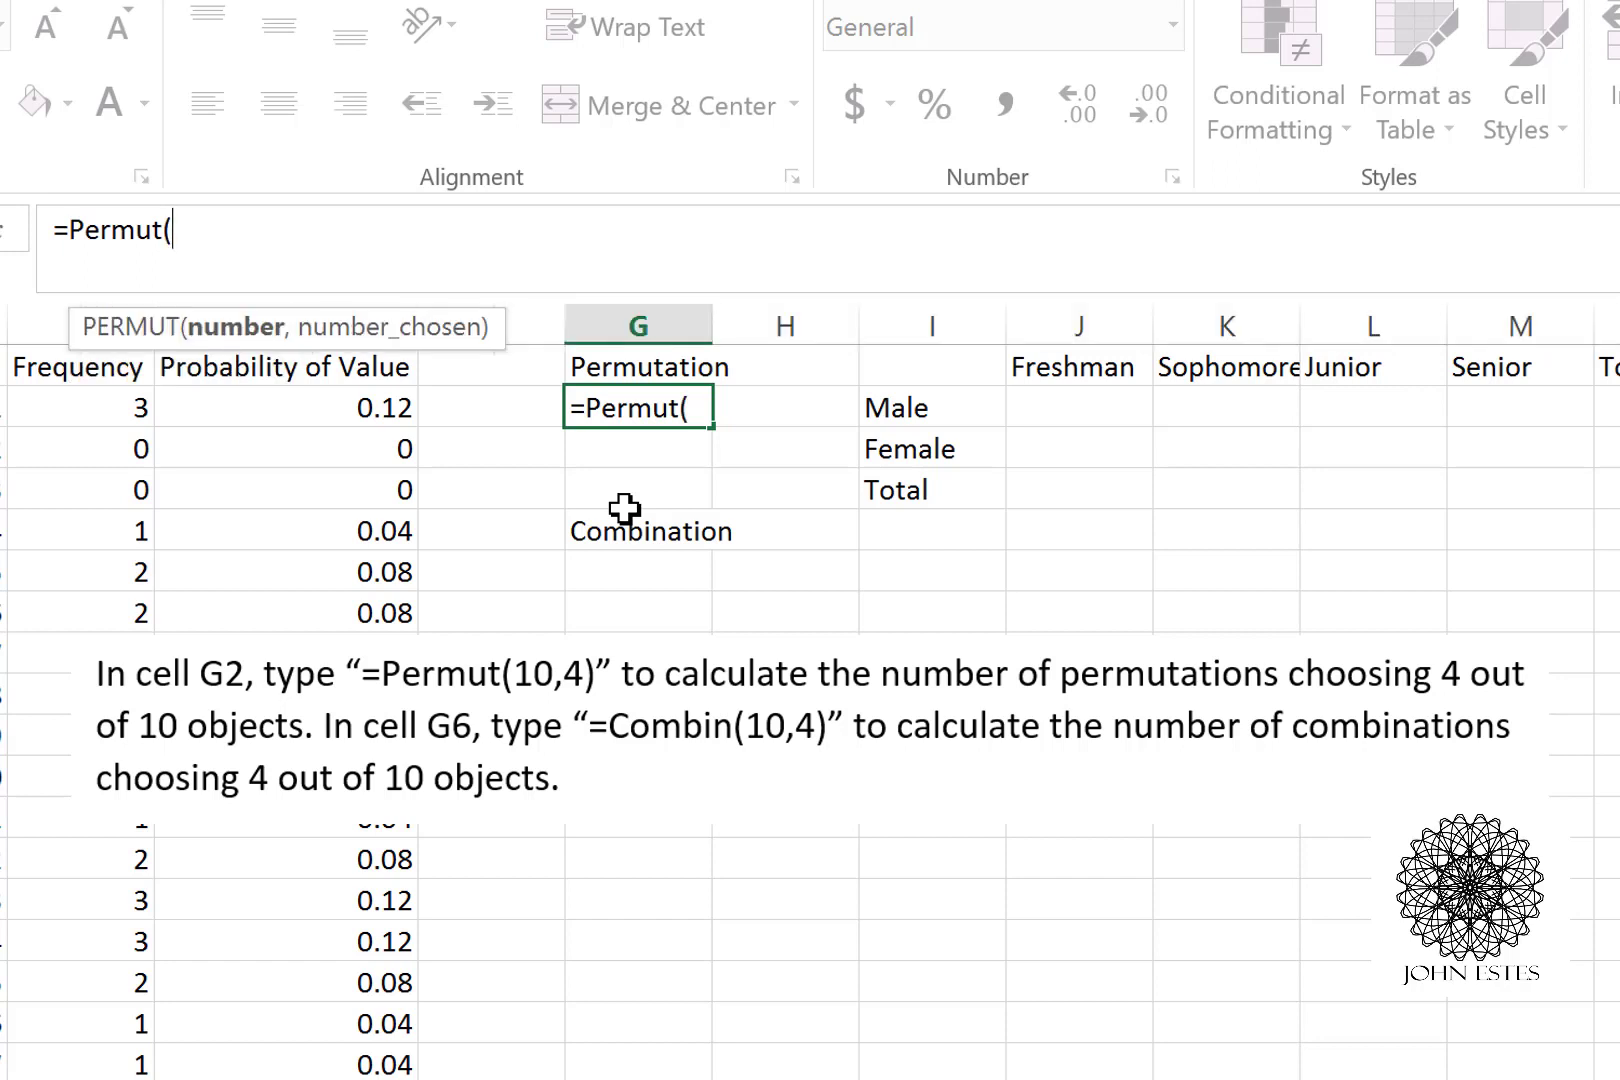
pyautogui.write('10')
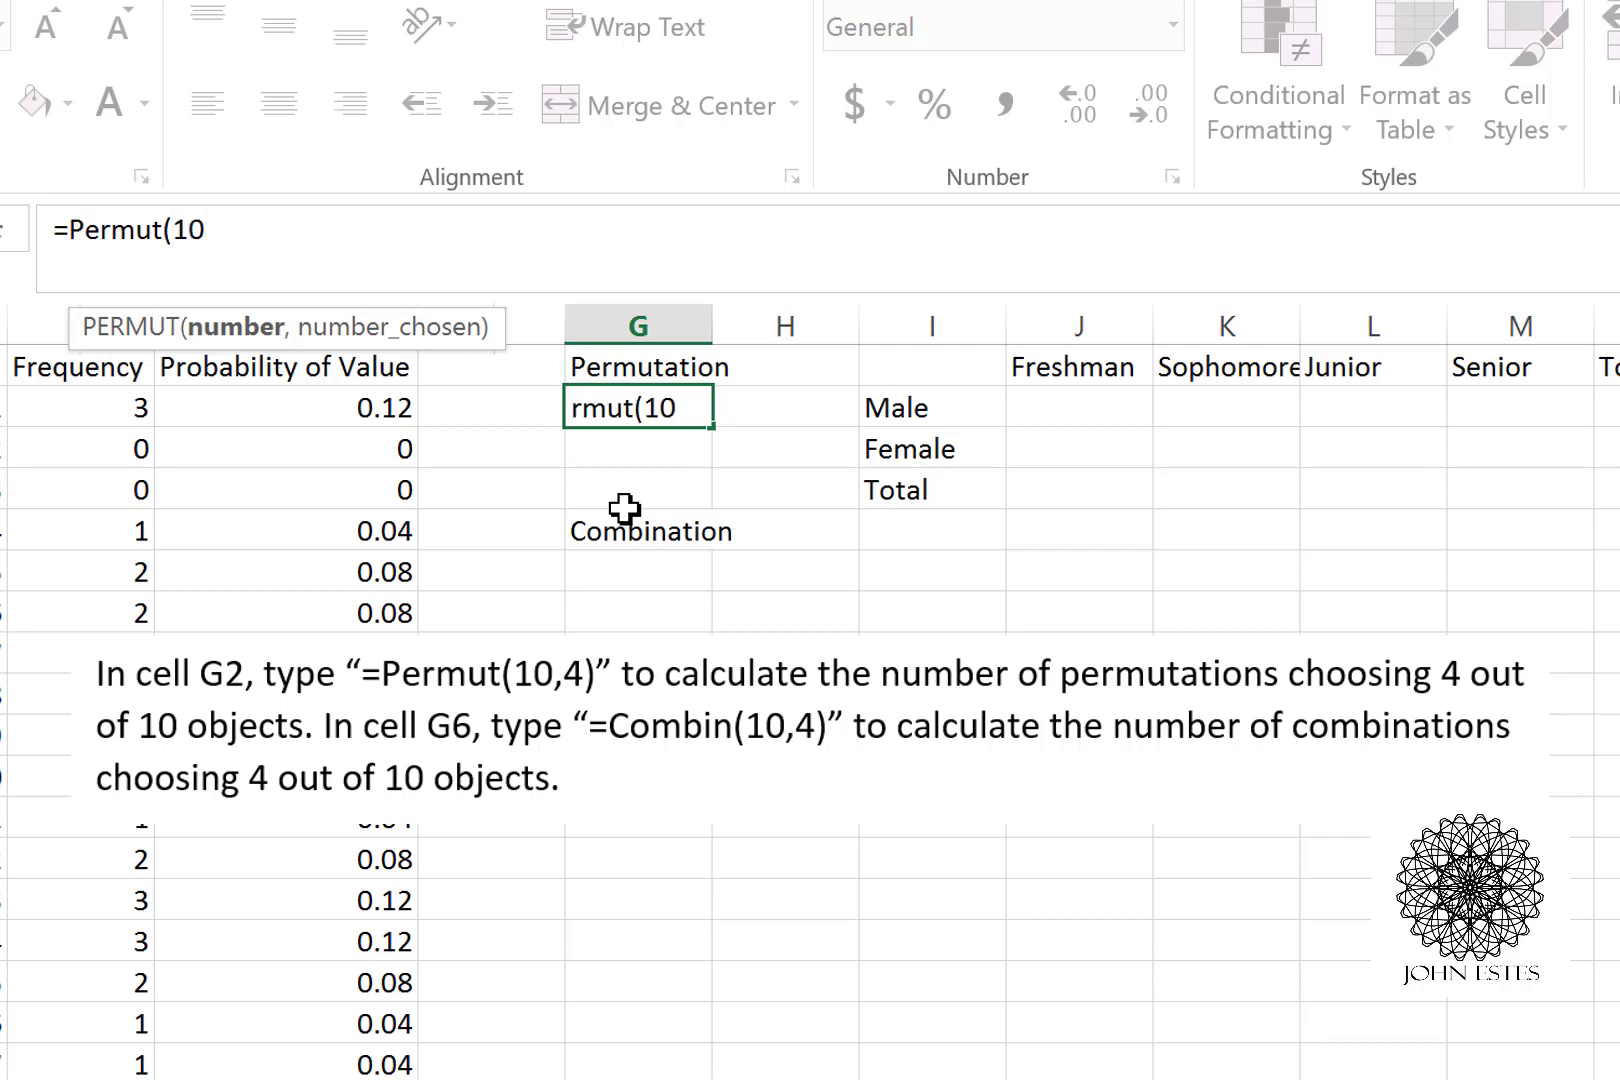
pyautogui.write(',4')
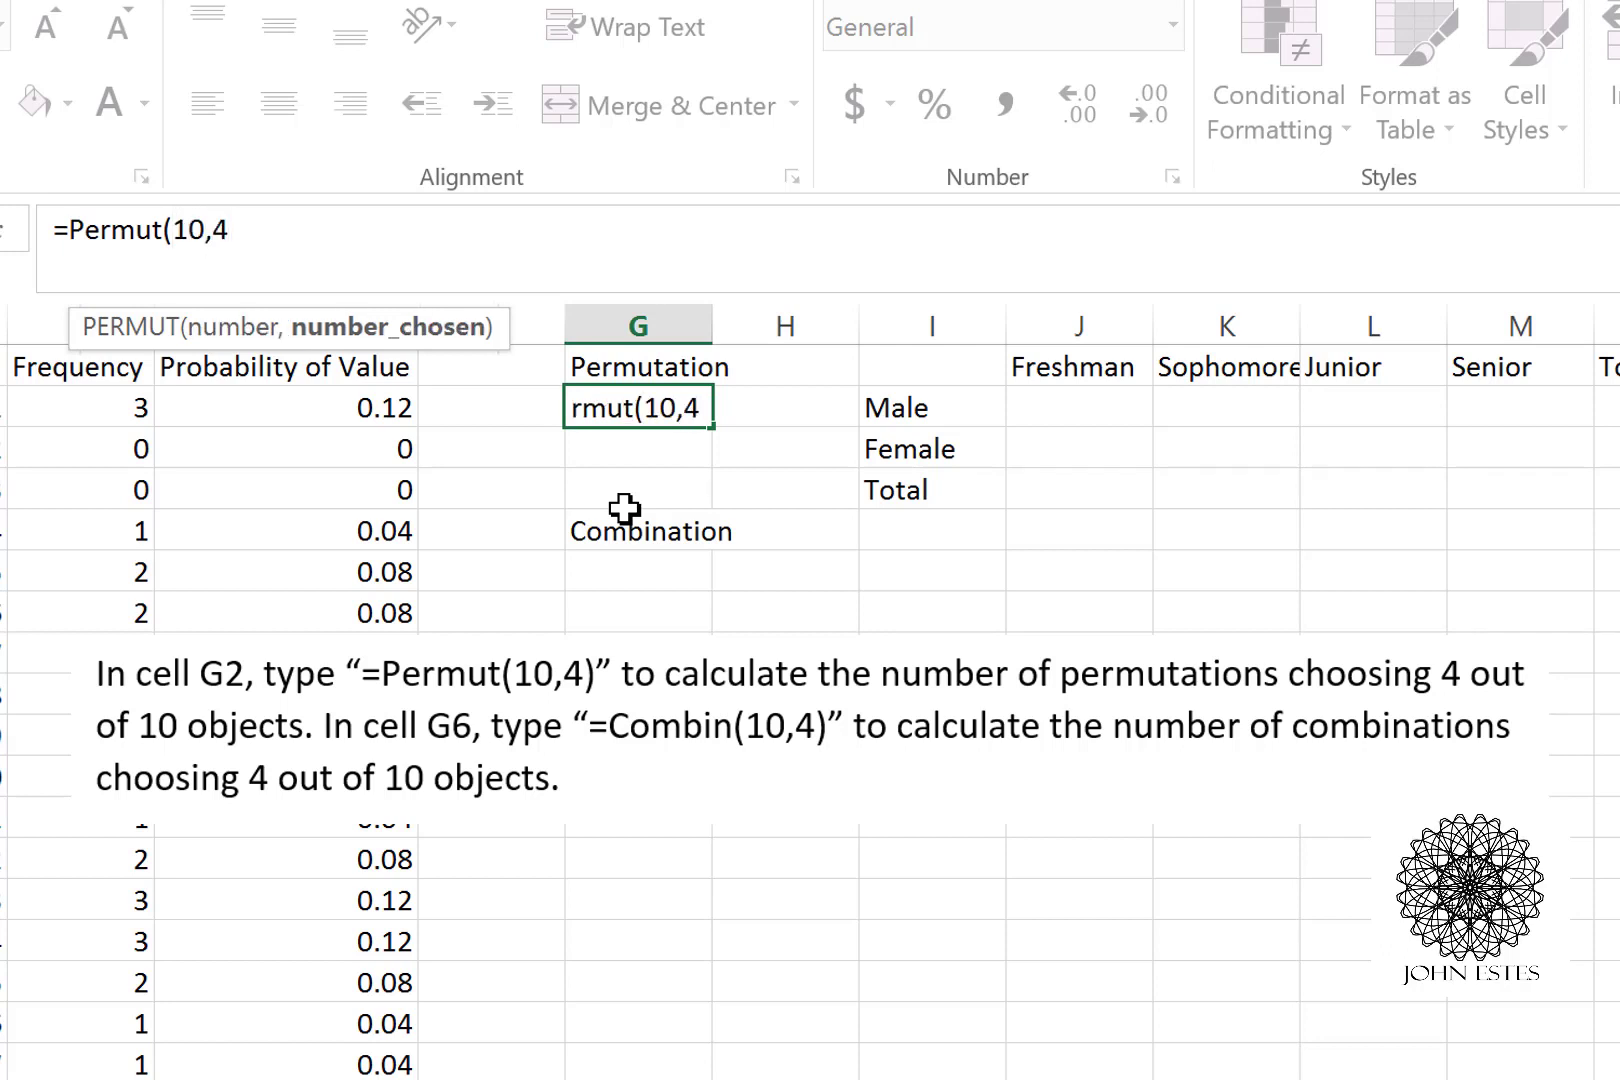
pyautogui.write(')')
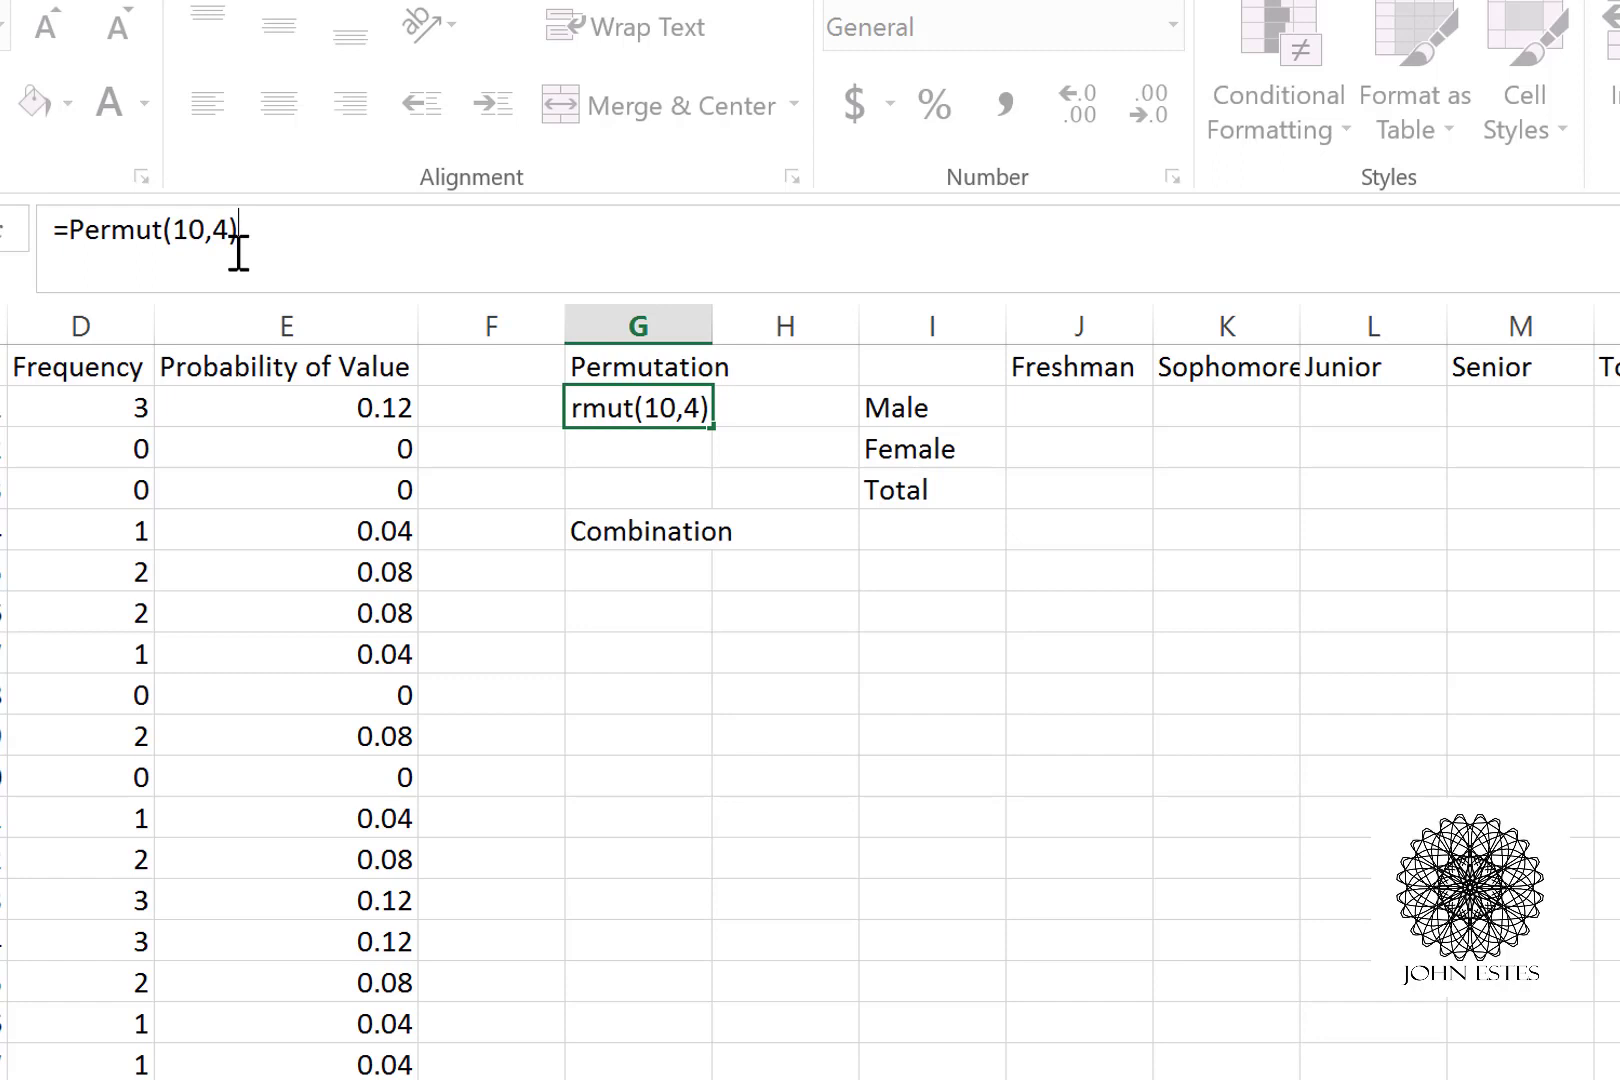
pyautogui.press('Return')
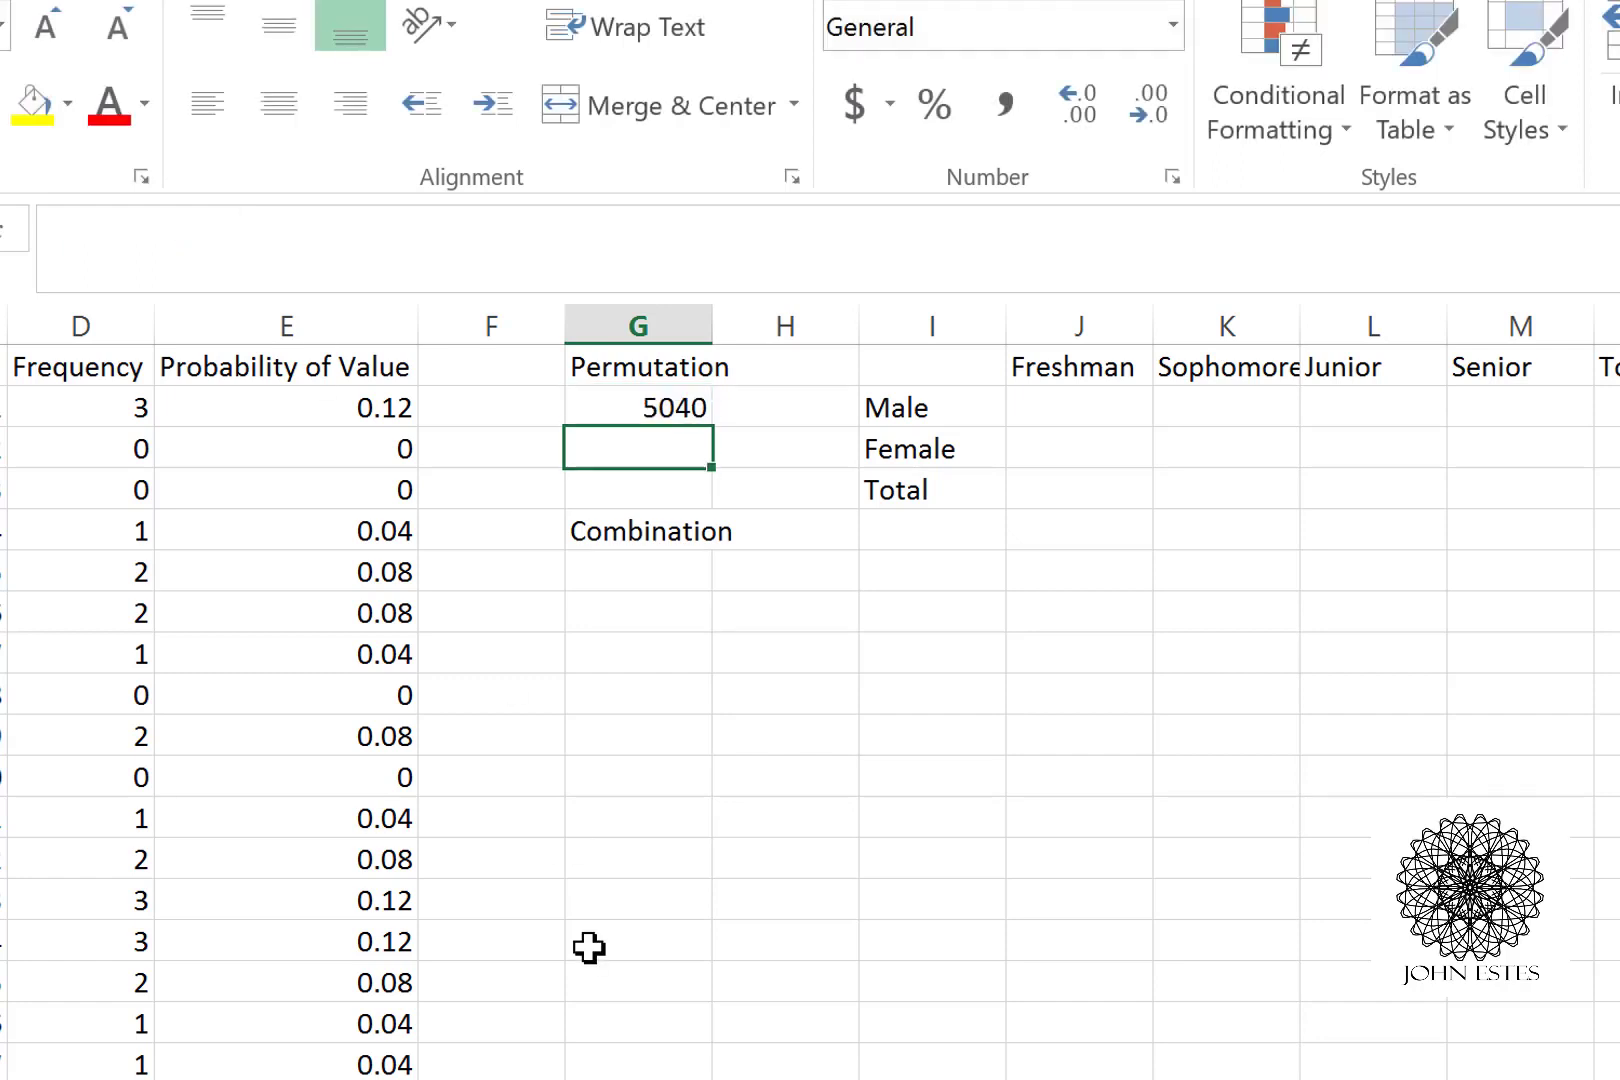
# Step: Enter the formula =Combin(10,4) in cell G6 to calculate the combinations of 4 out of 10 objects
pyautogui.click(672, 573)
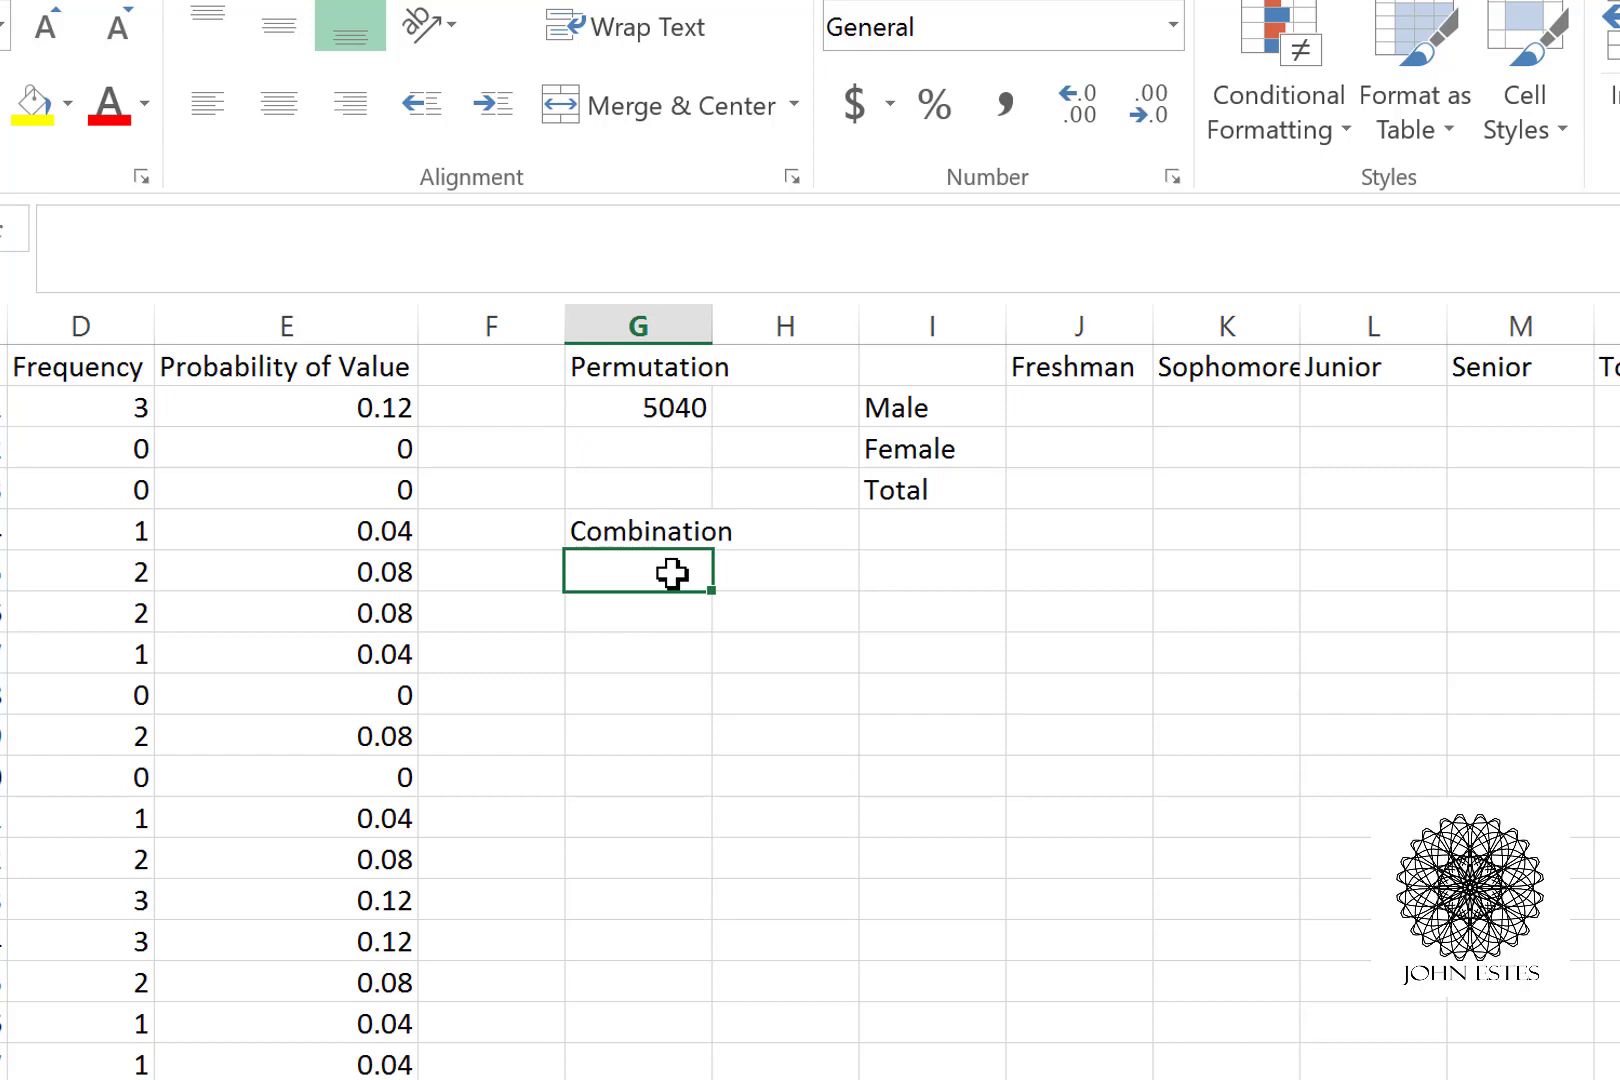
pyautogui.click(176, 237)
pyautogui.write('=')
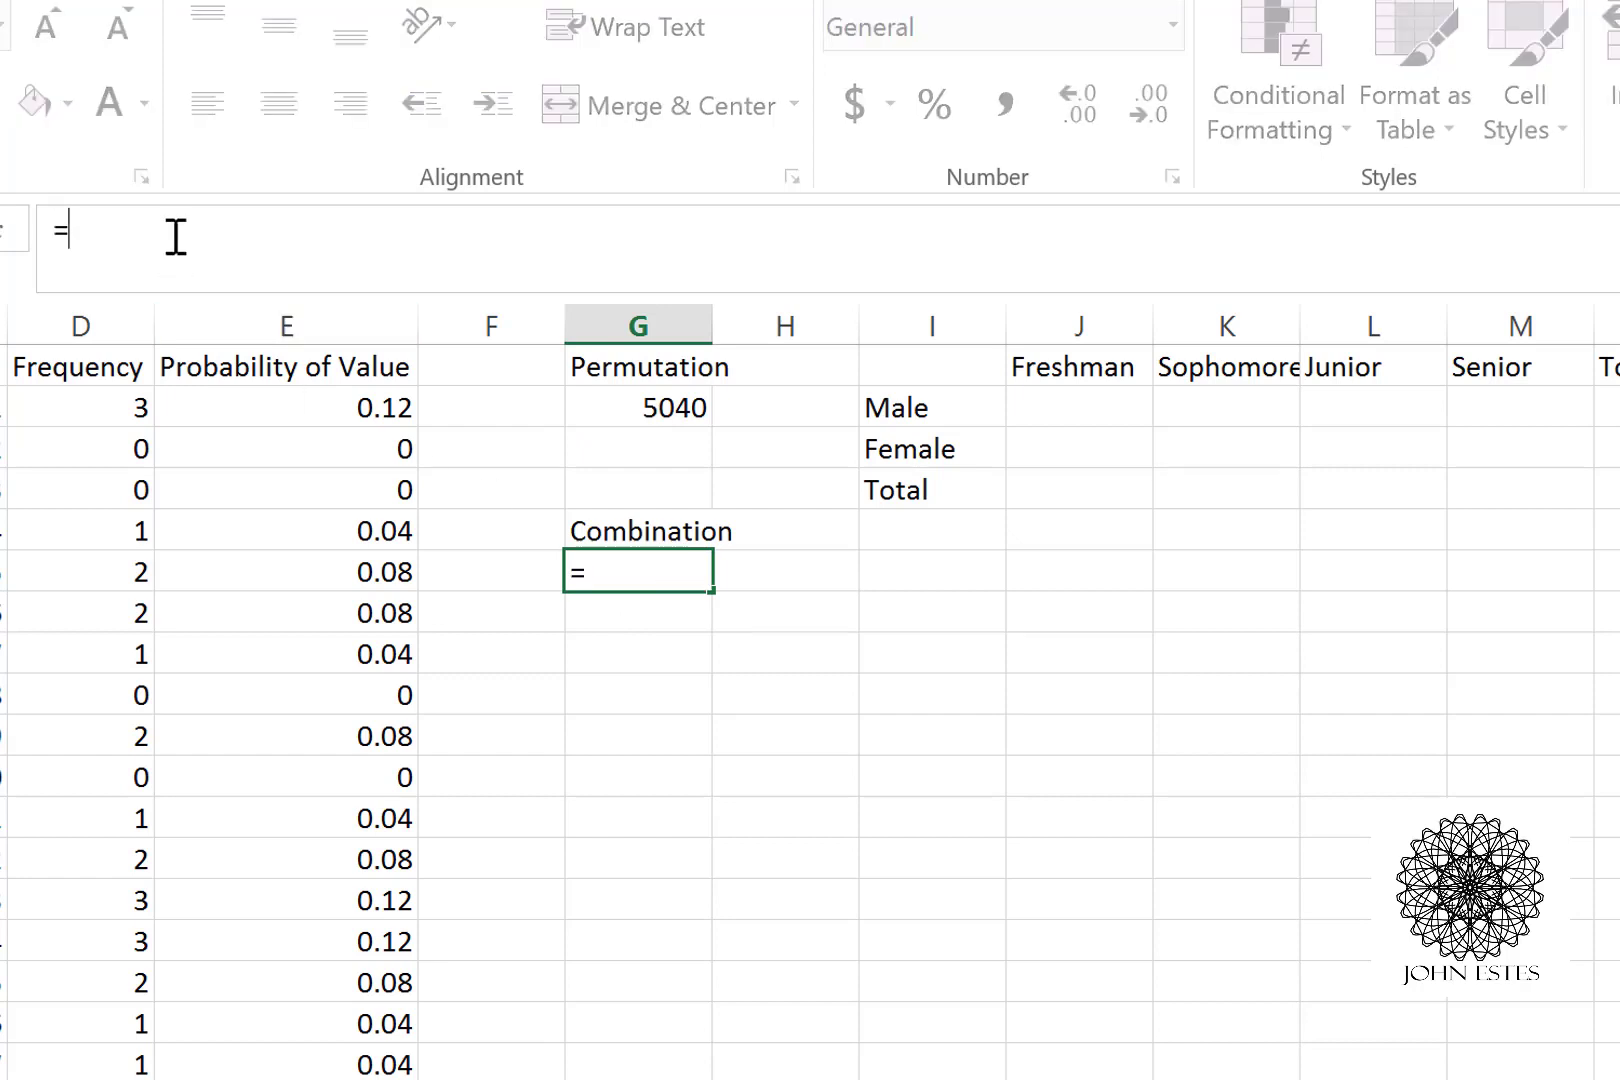
pyautogui.press('BackSpace')
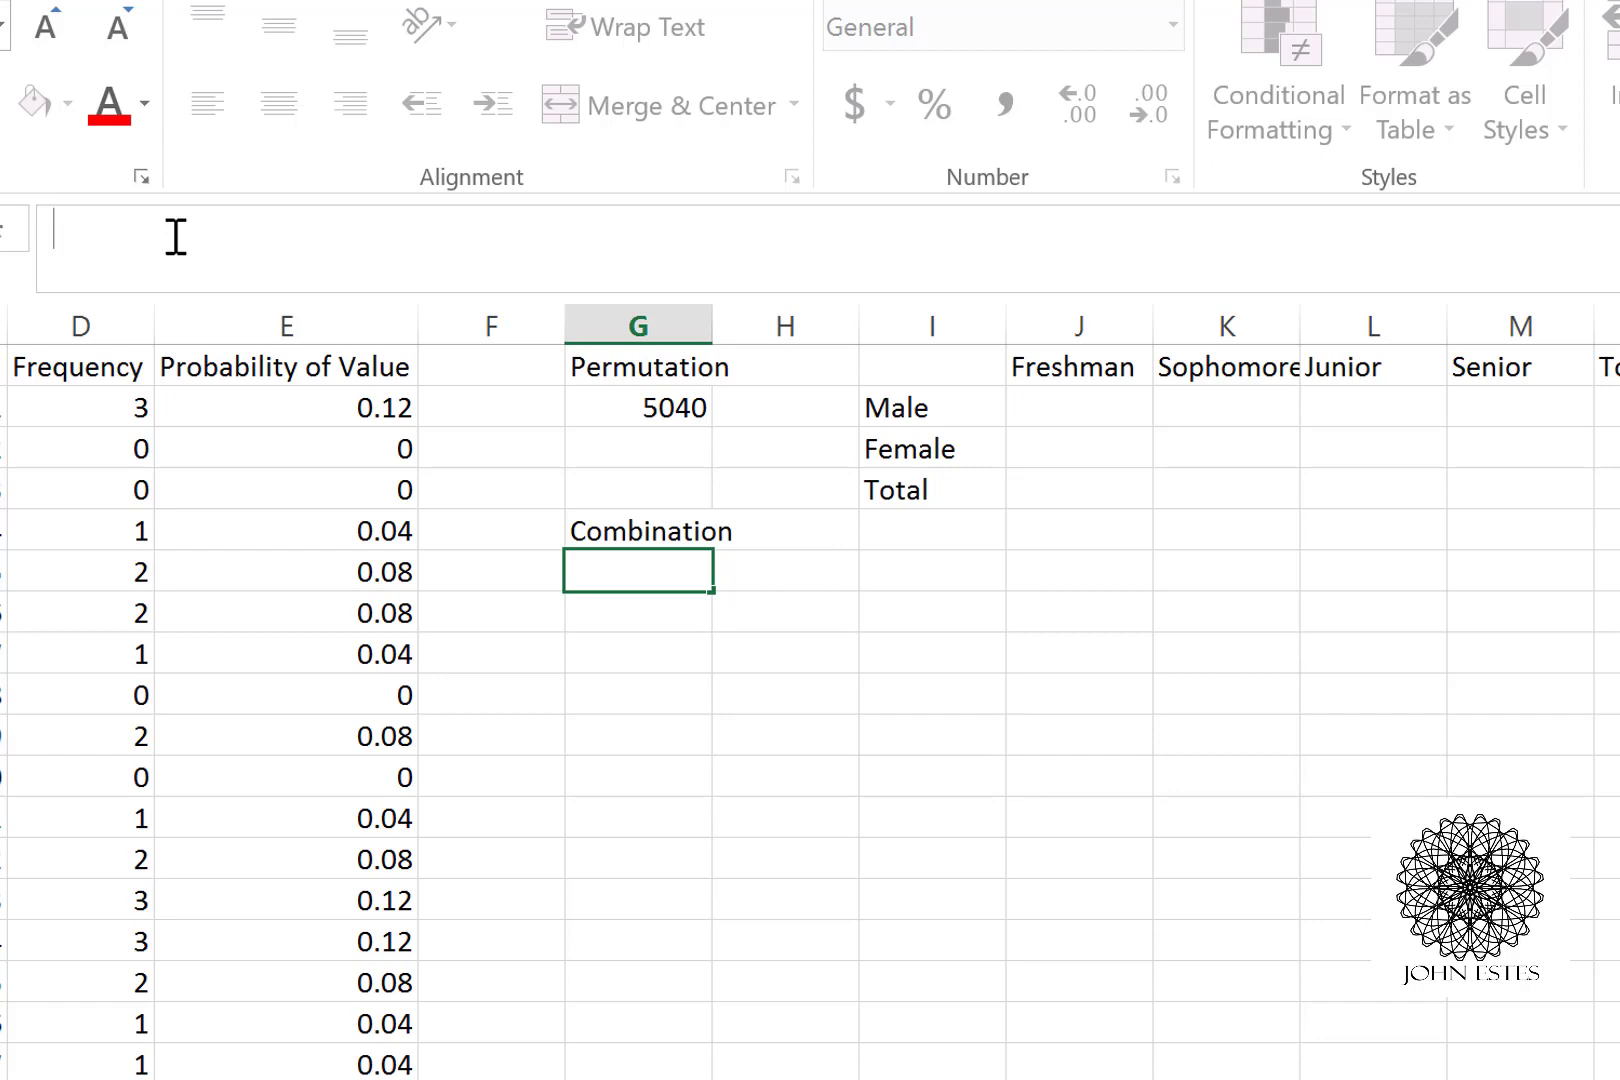
pyautogui.write('=Combin')
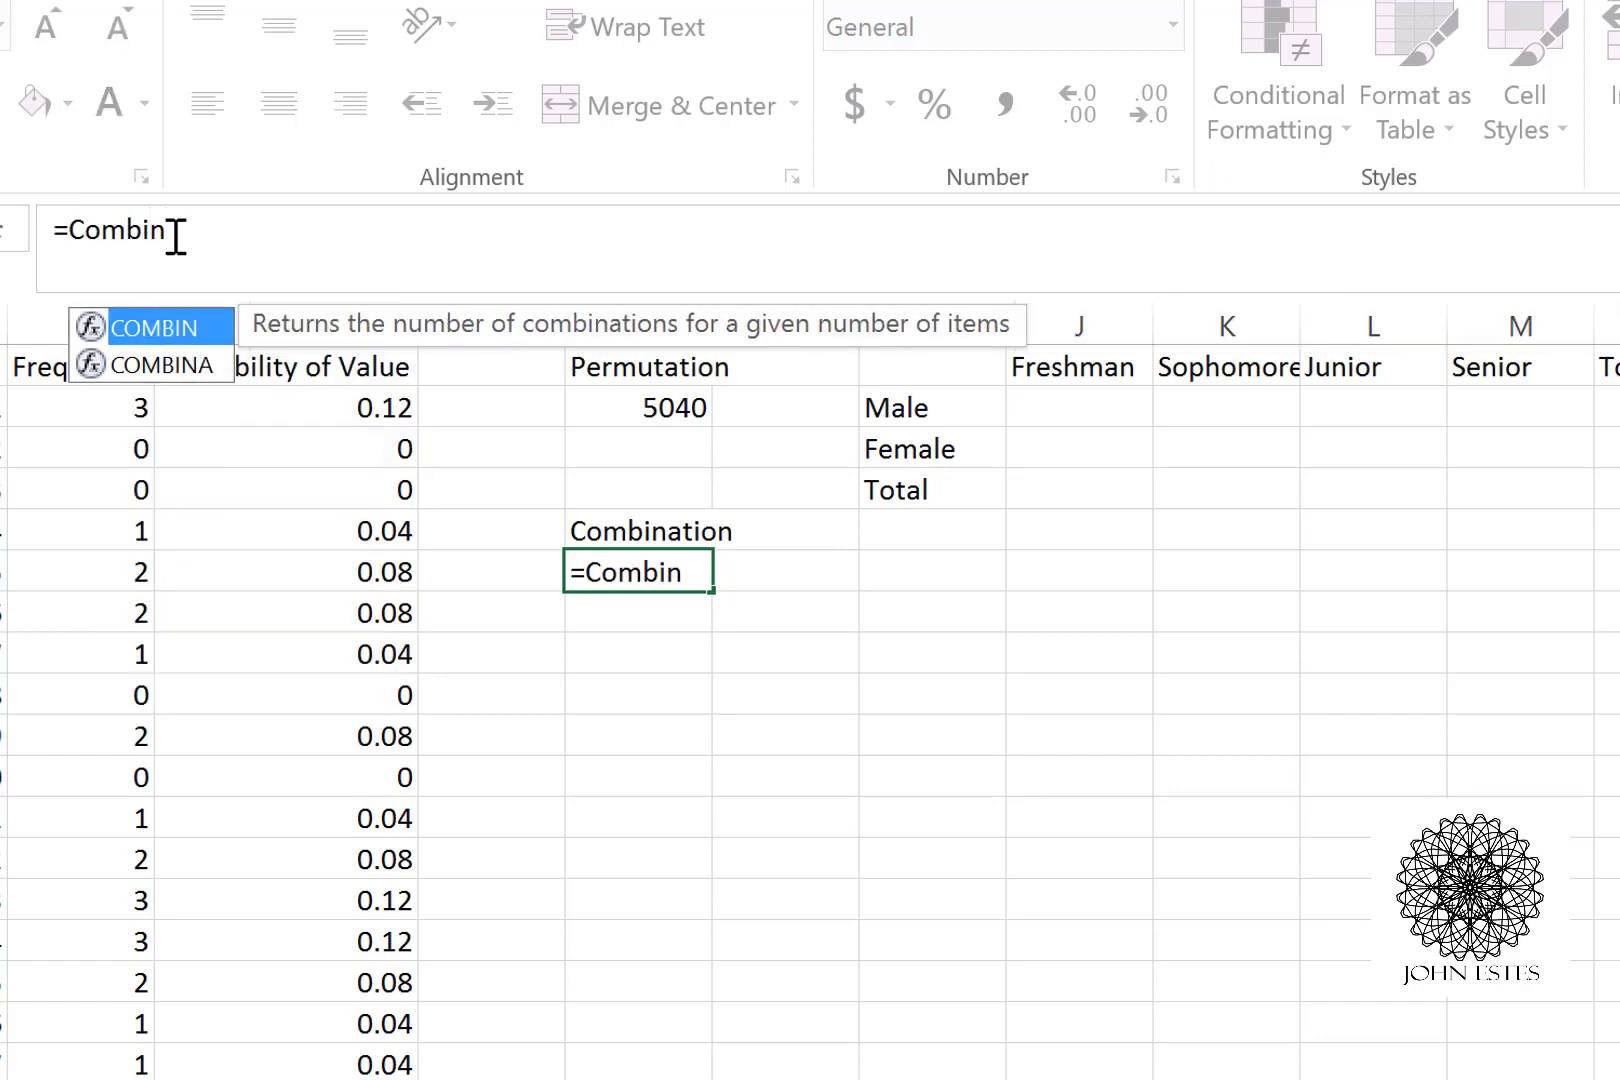
pyautogui.write('(10,4)')
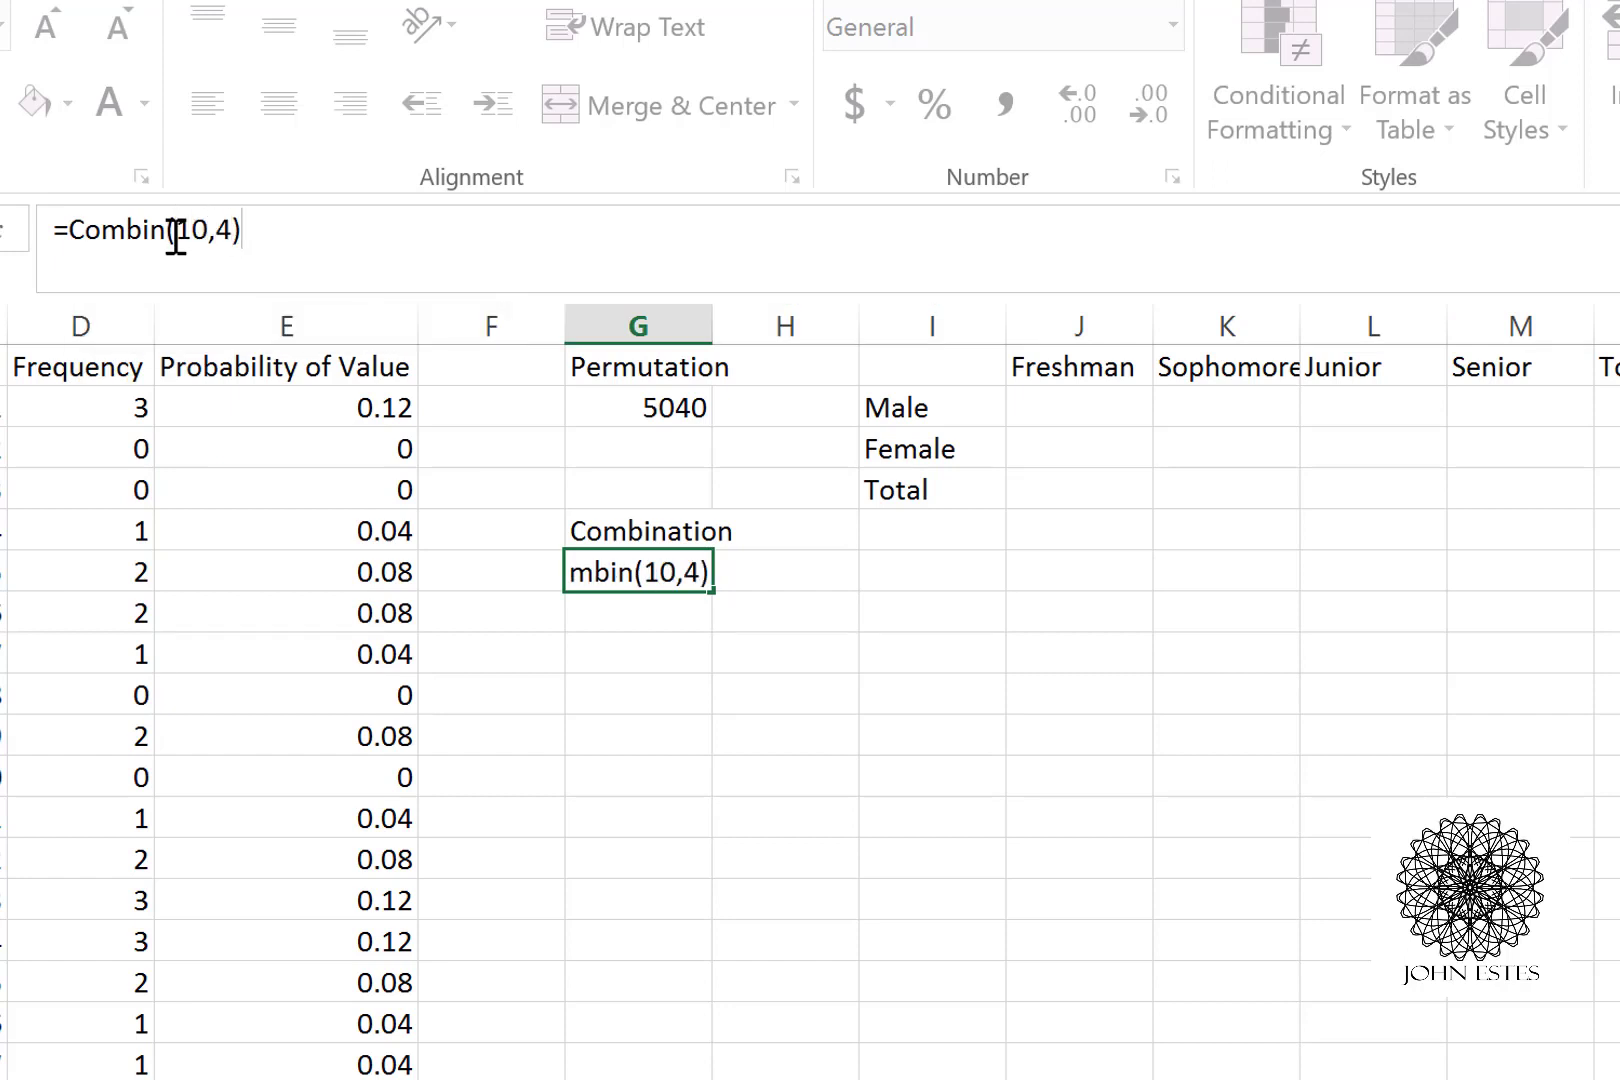
pyautogui.press('Return')
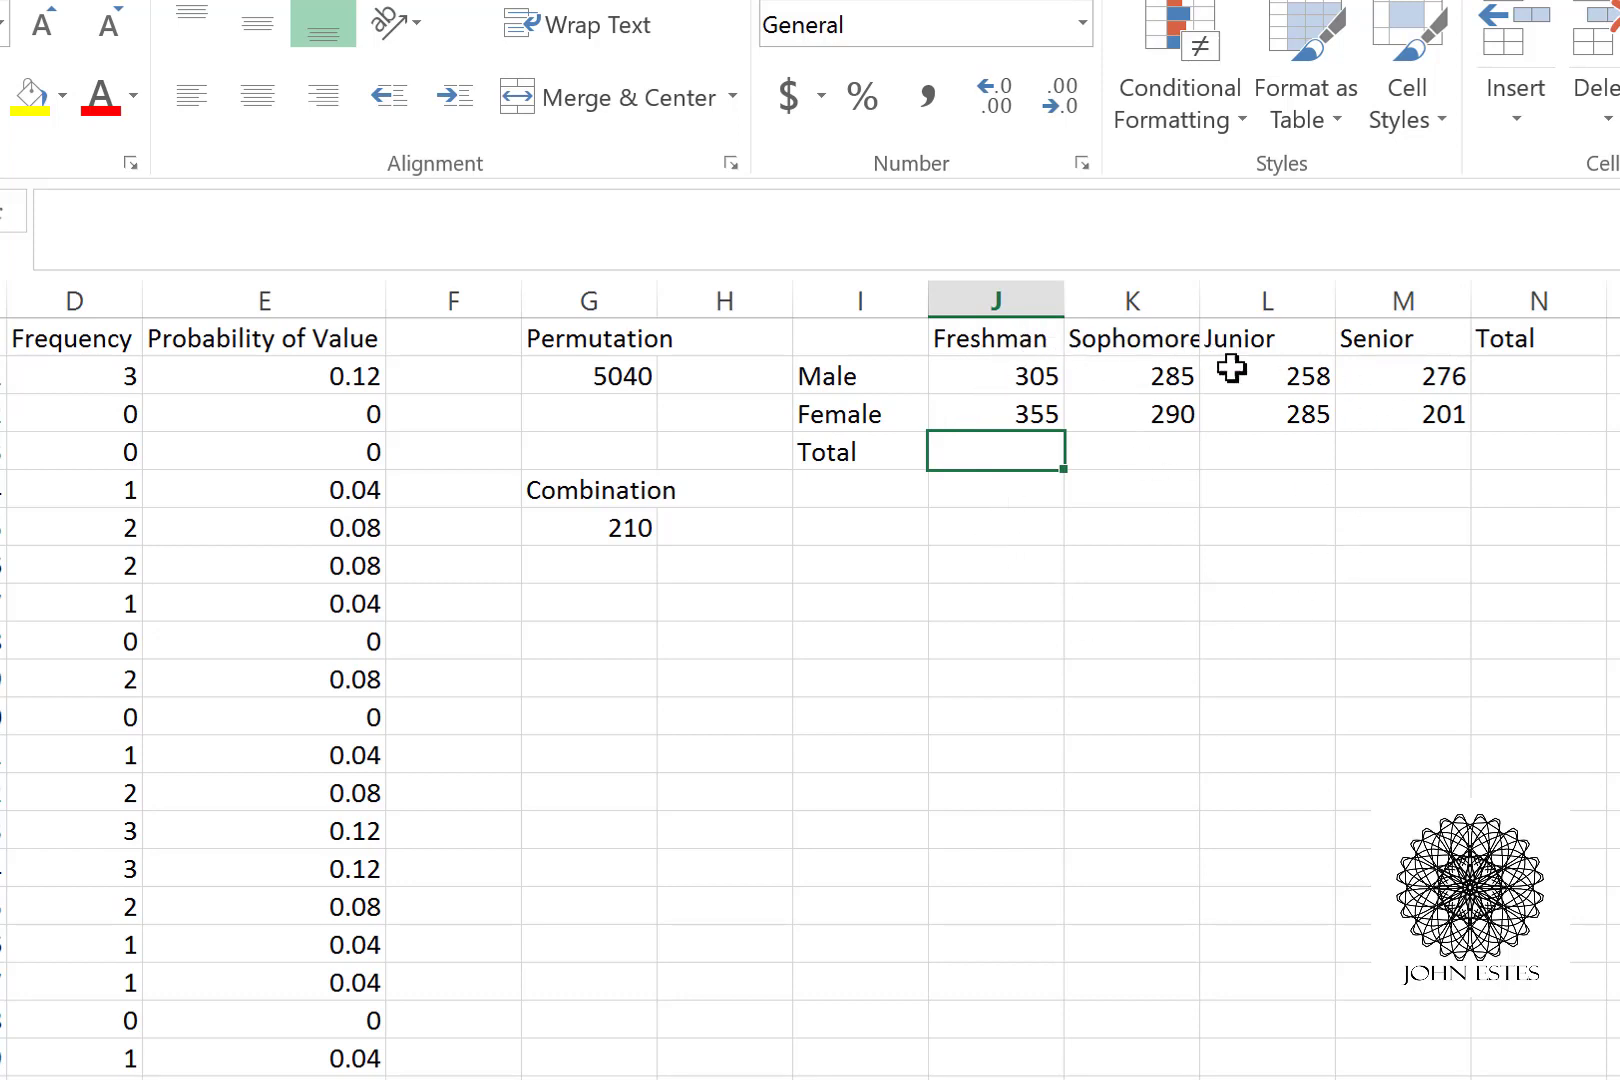
pyautogui.click(1181, 413)
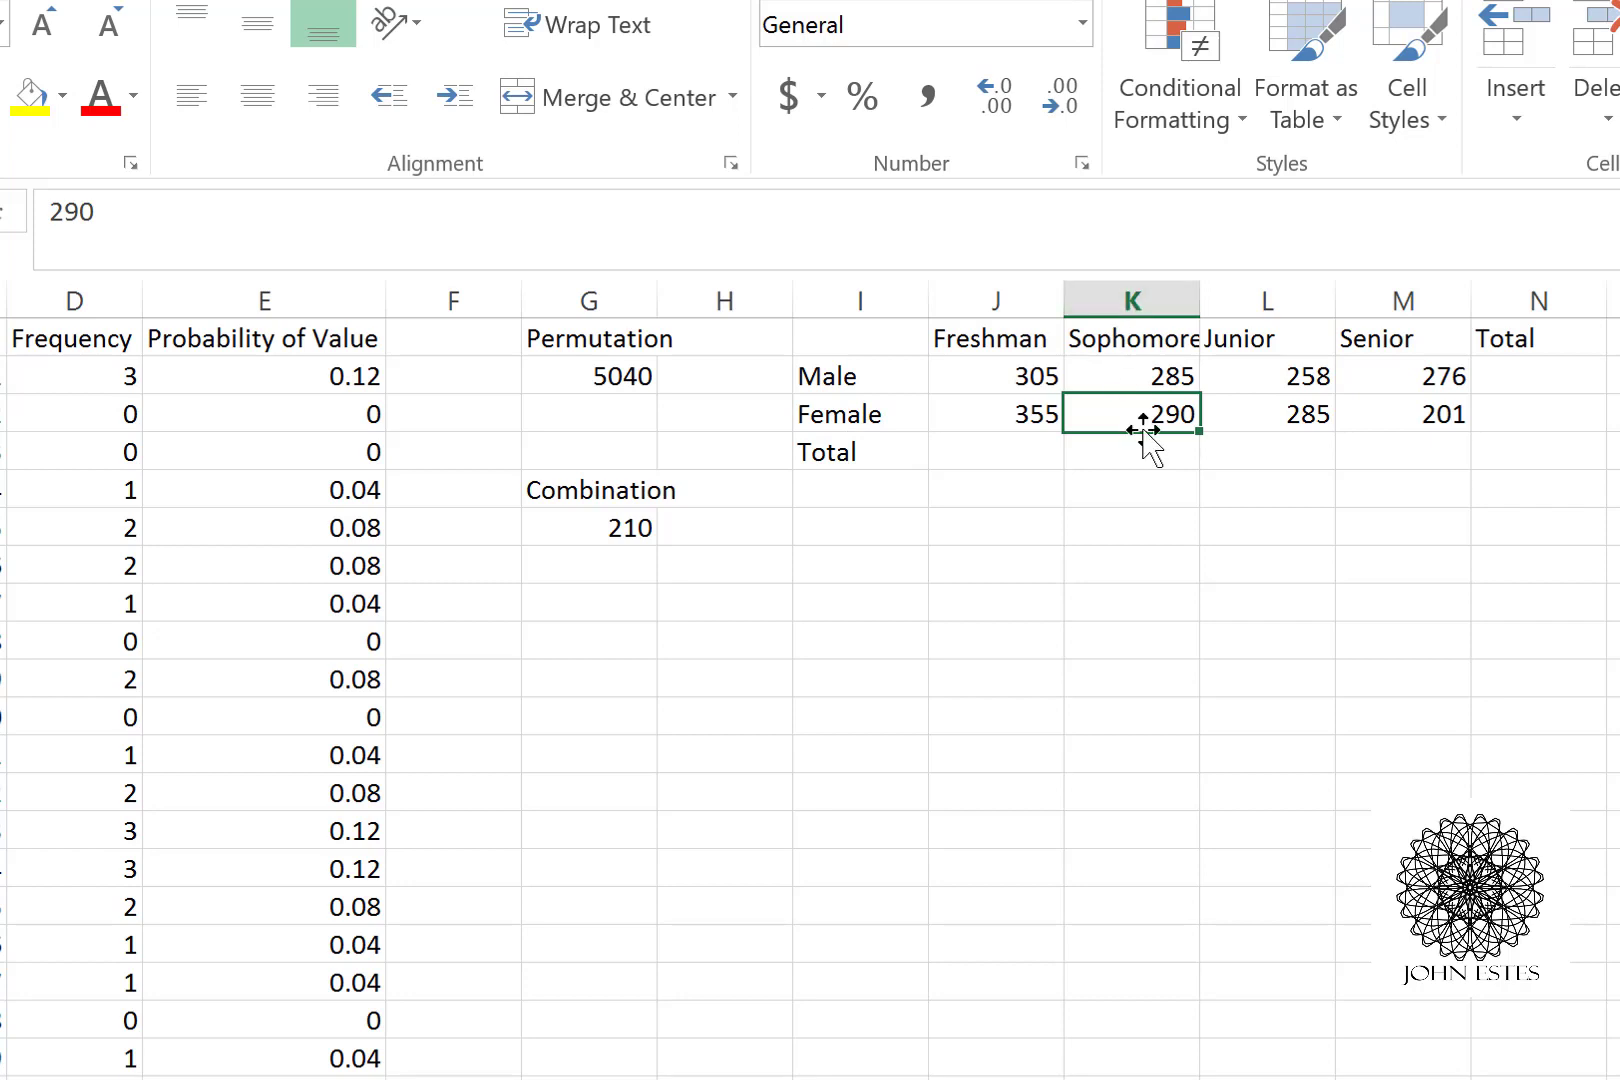
# Step: Enter the formula =SUM(J2:M2) in cell N2 to total the Male row
pyautogui.click(1543, 377)
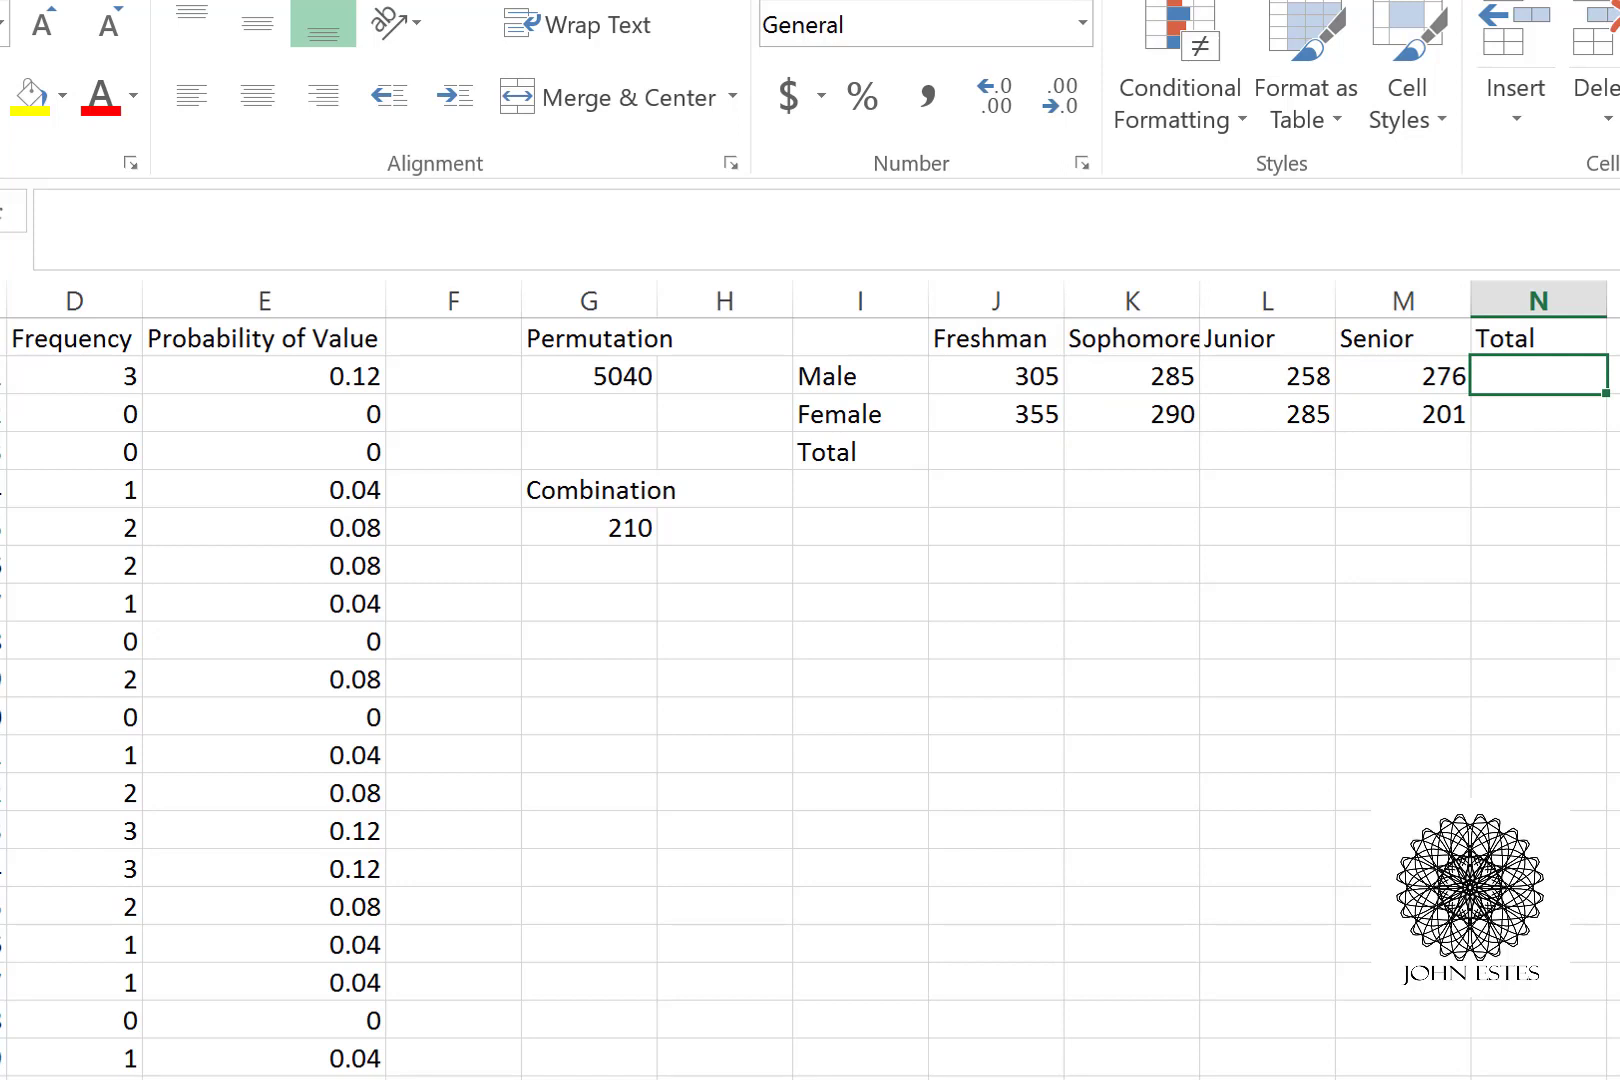
pyautogui.write('=')
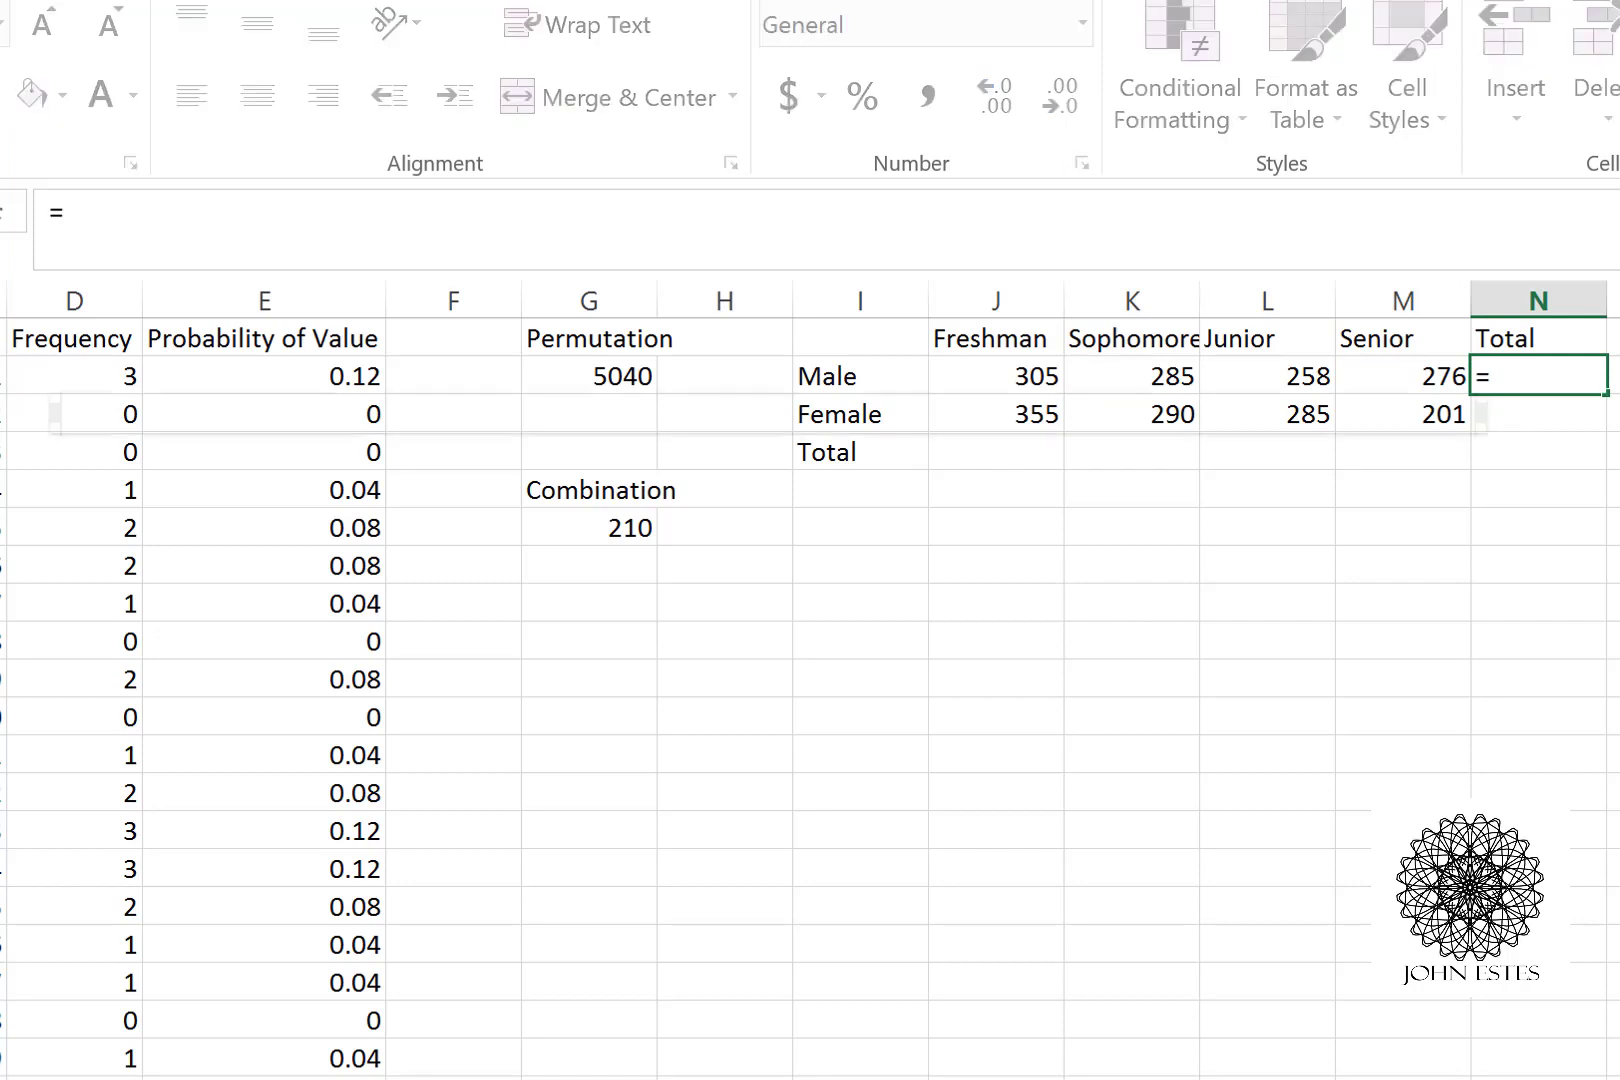
pyautogui.write('SUM')
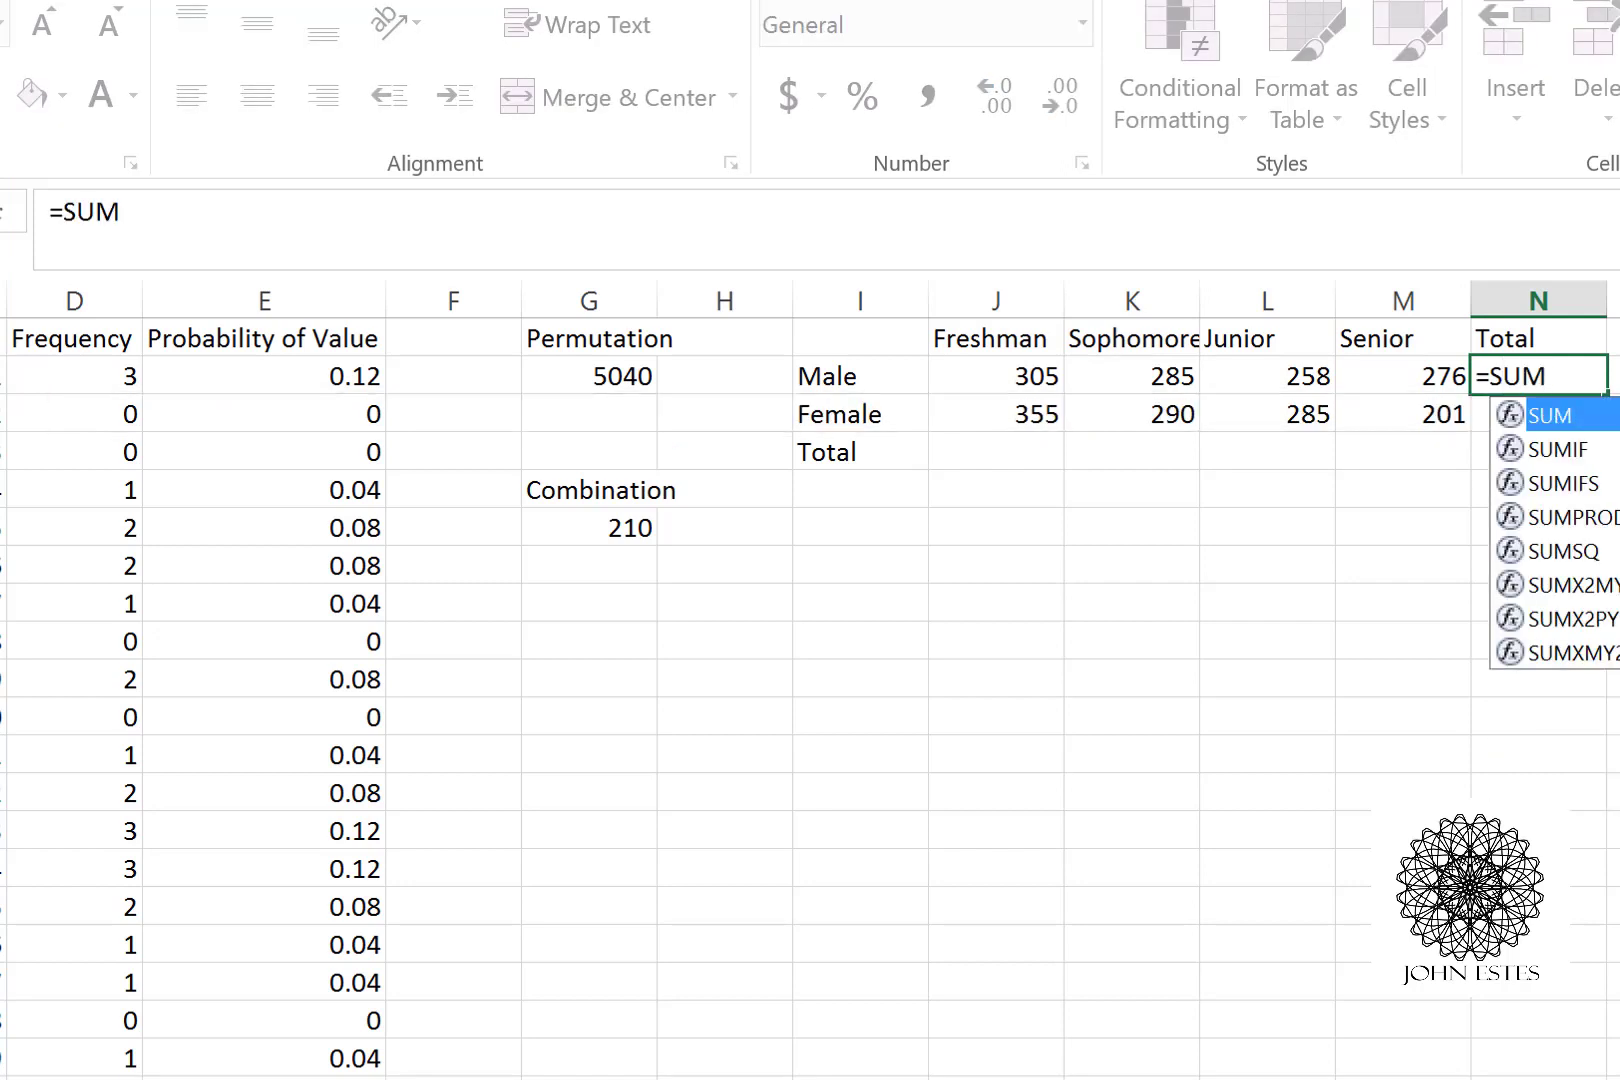
pyautogui.write('(J2:')
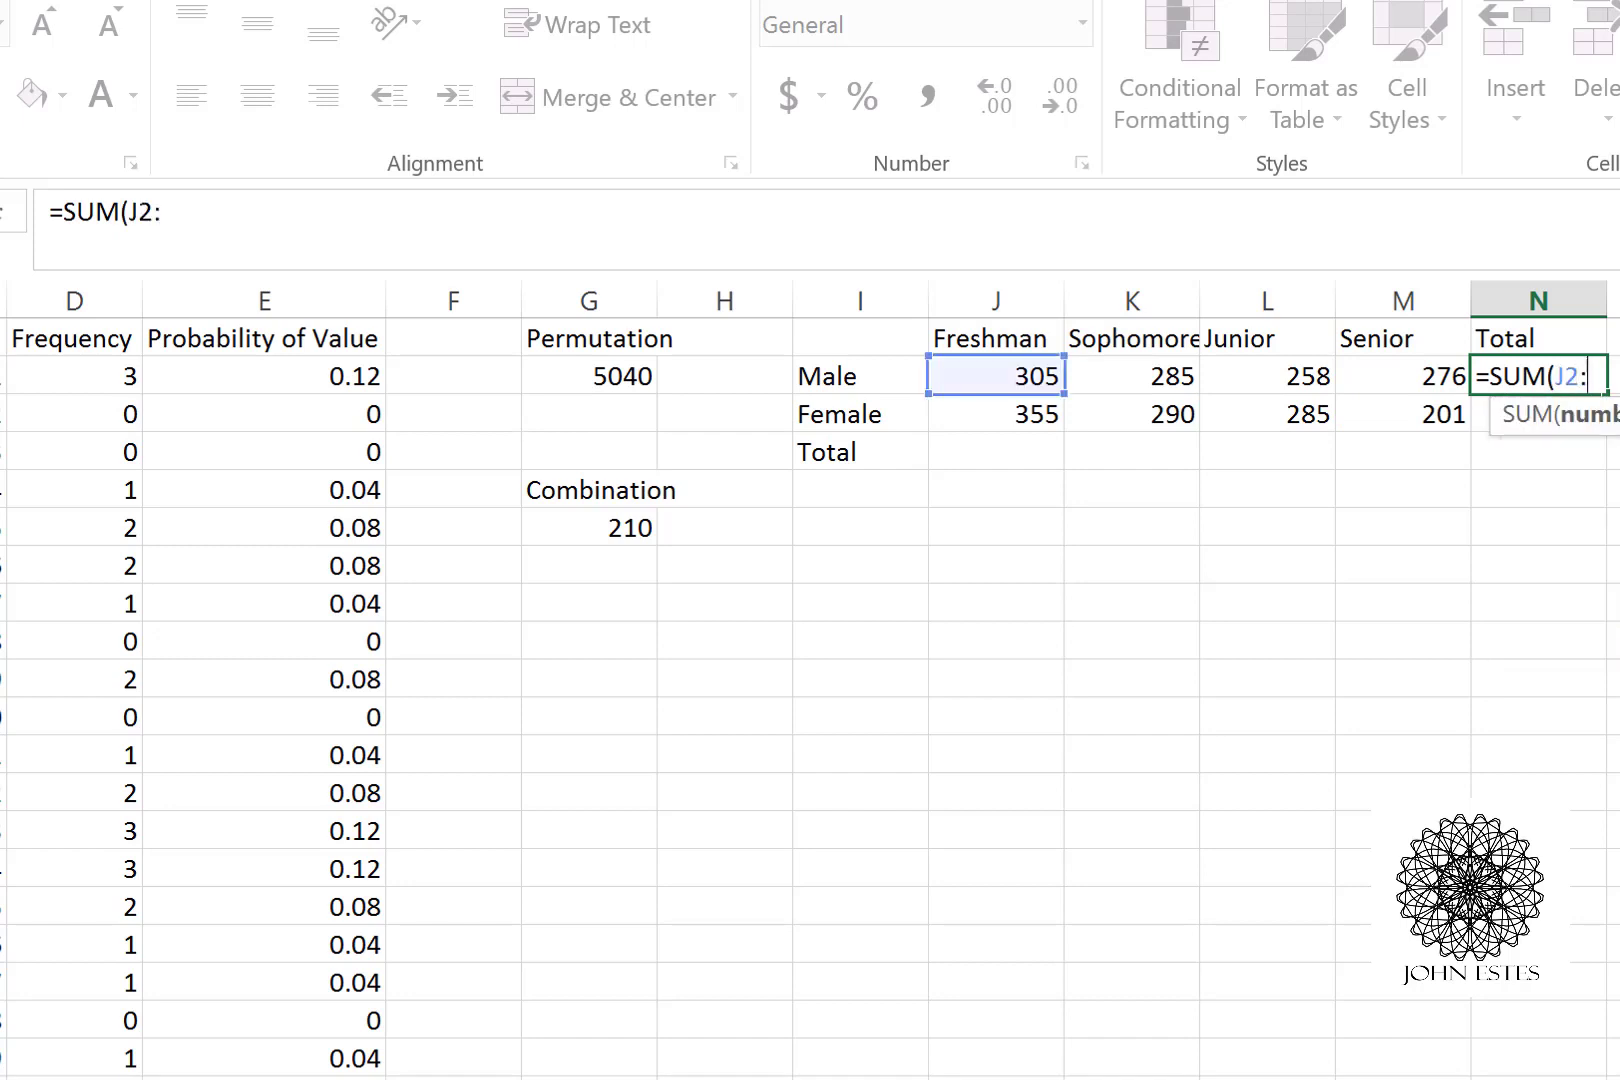
pyautogui.write('M2)')
pyautogui.press('Return')
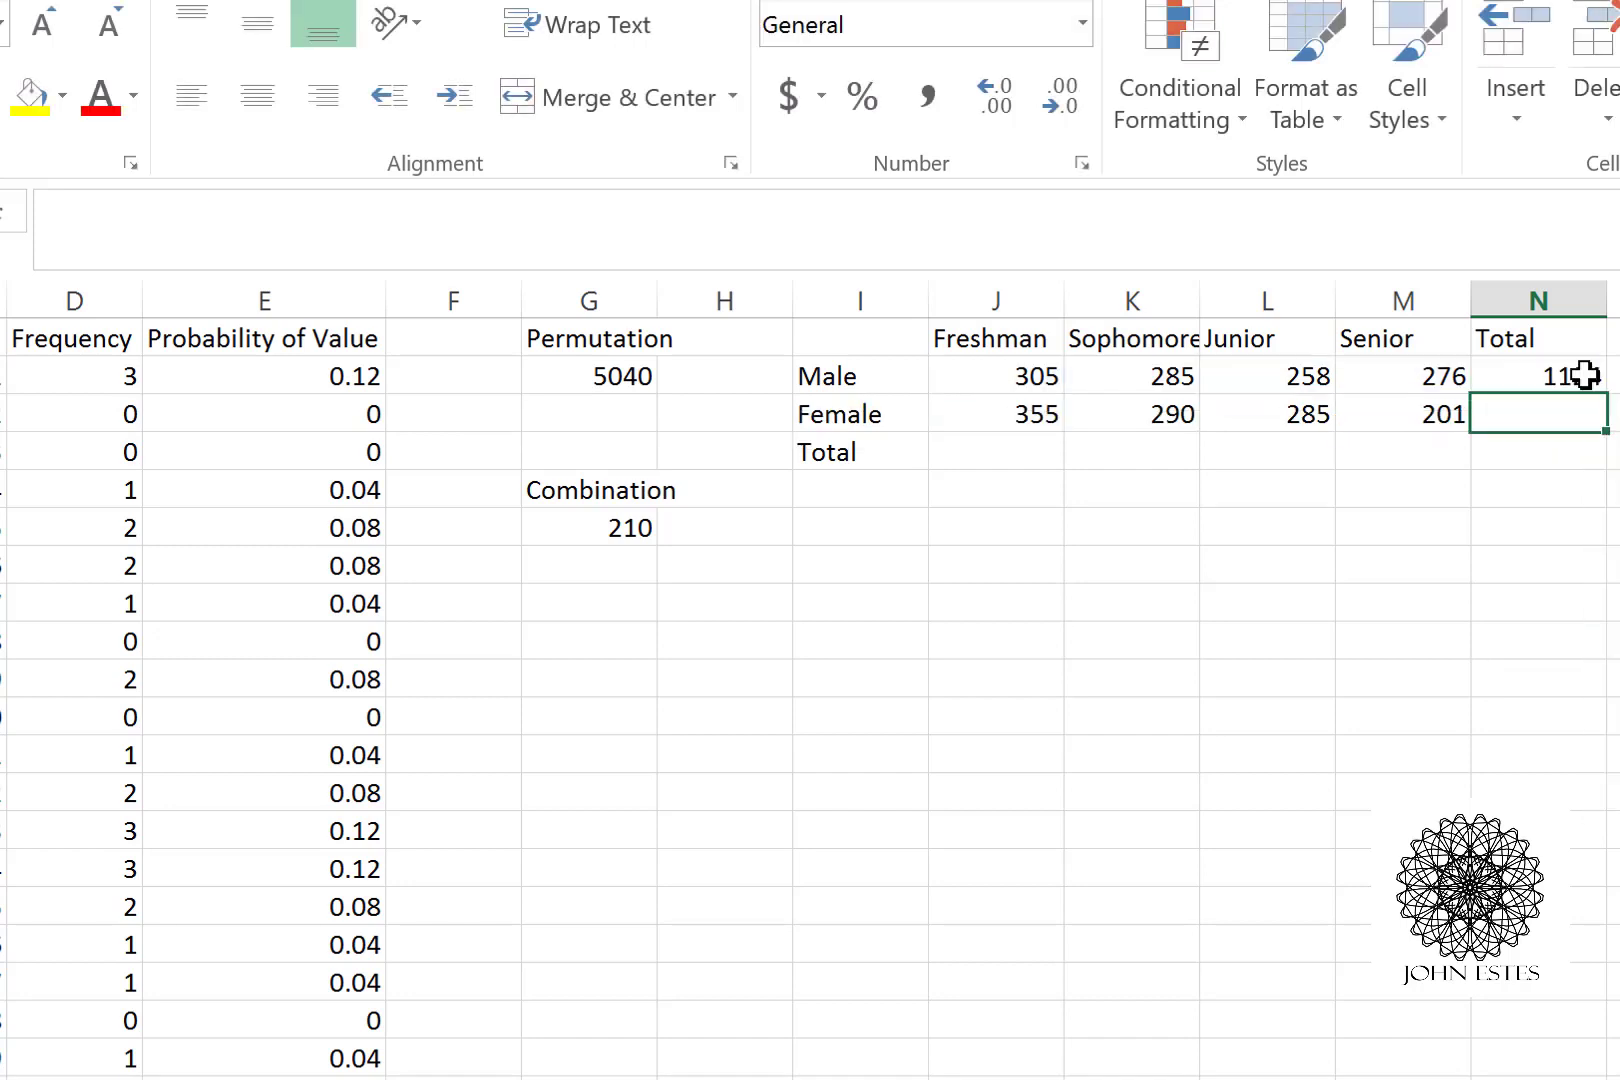
# Step: Fill the row total formula from N2 down to N4 and check the copied formula in N4
pyautogui.click(1591, 376)
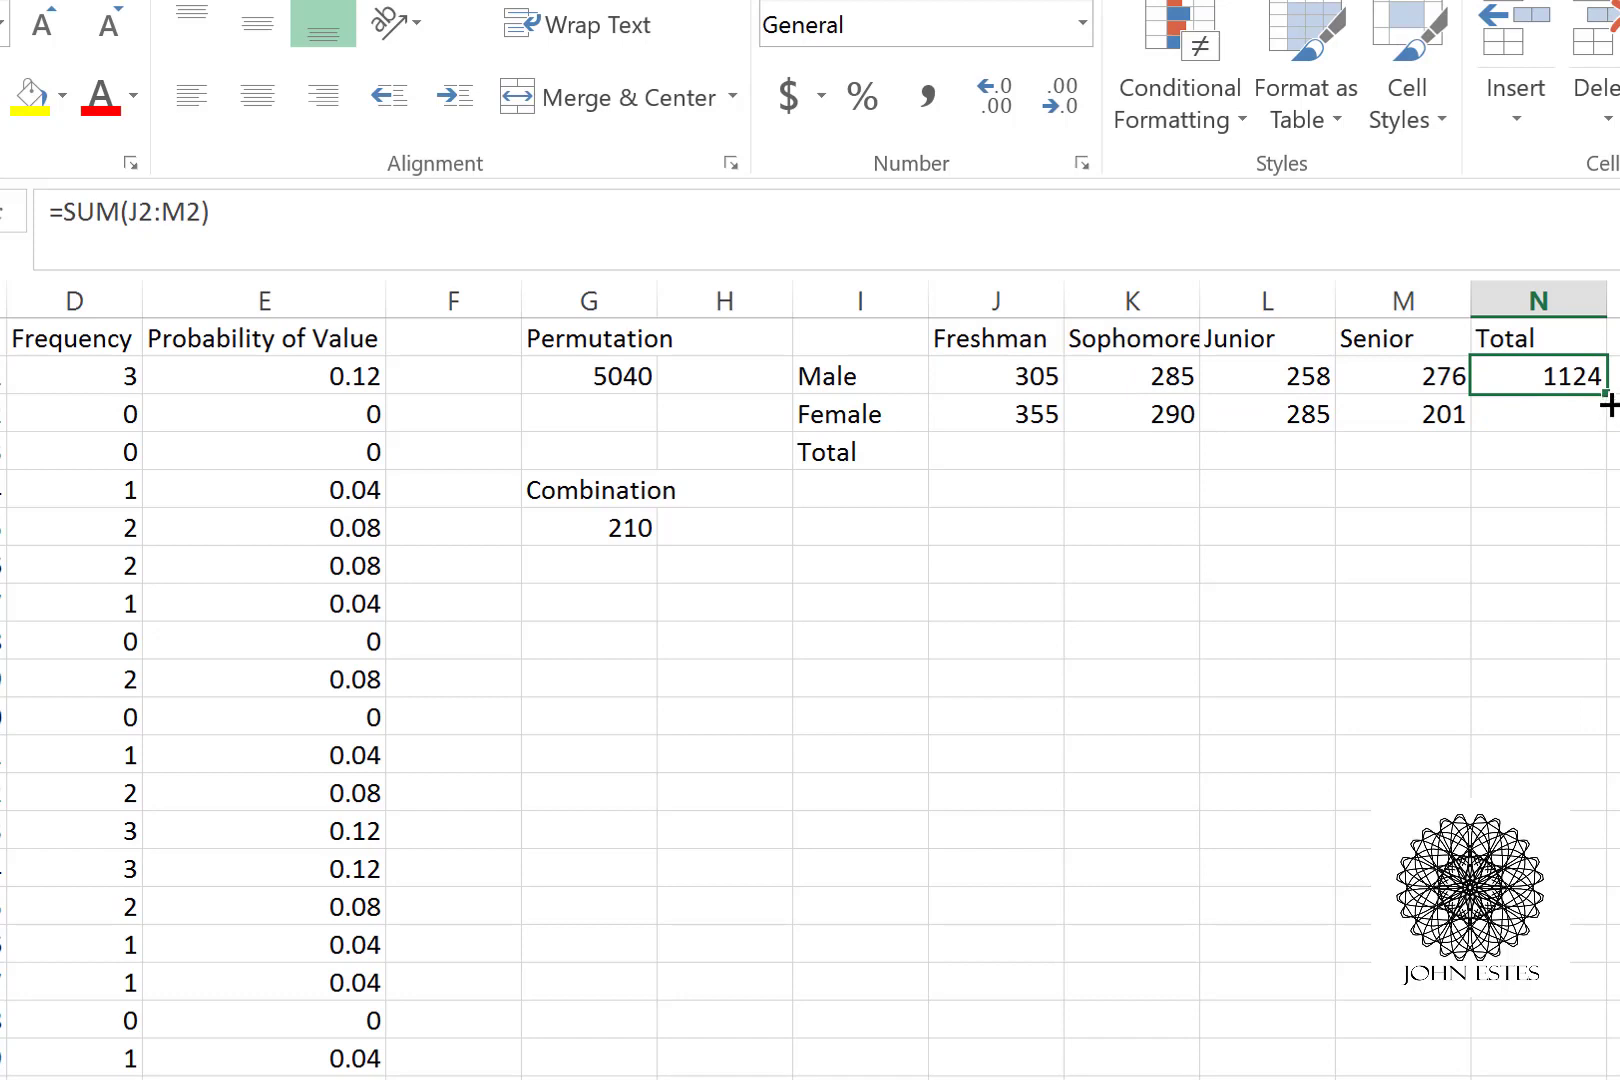
pyautogui.moveTo(1605, 397); pyautogui.dragTo(1598, 472)
pyautogui.click(1558, 455)
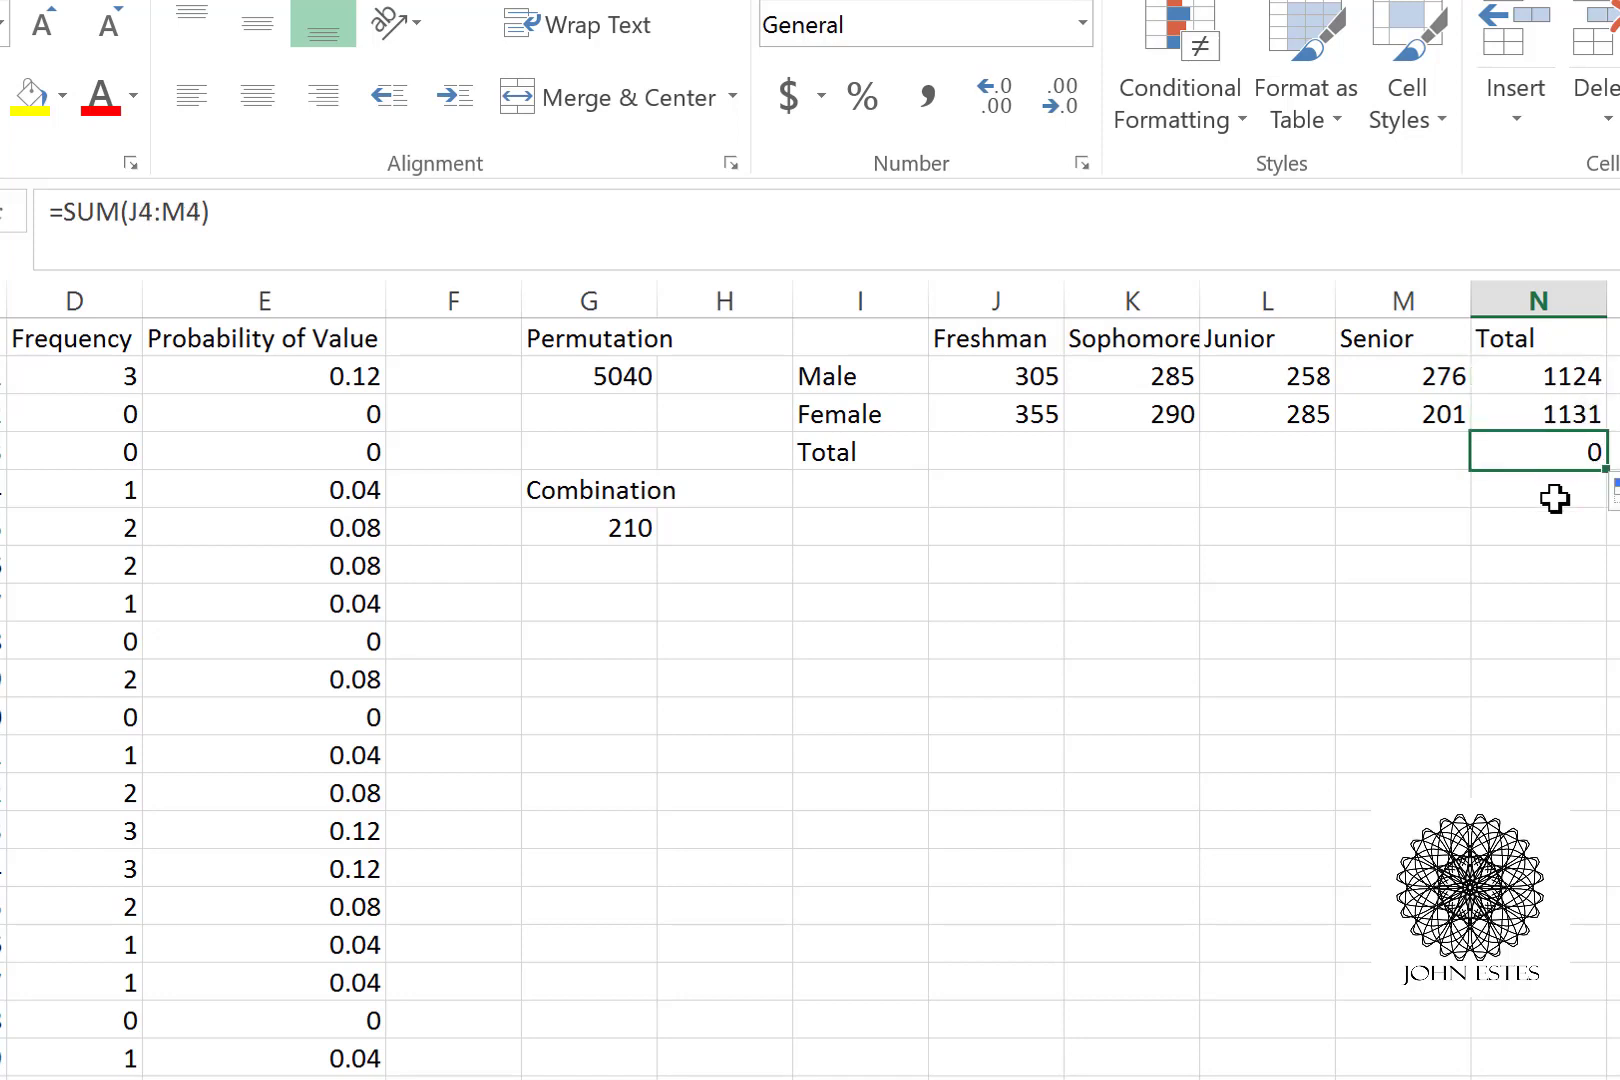
# Step: Enter the formula =SUM(J2:J3) in cell J4 to total the Freshman column
pyautogui.click(1035, 449)
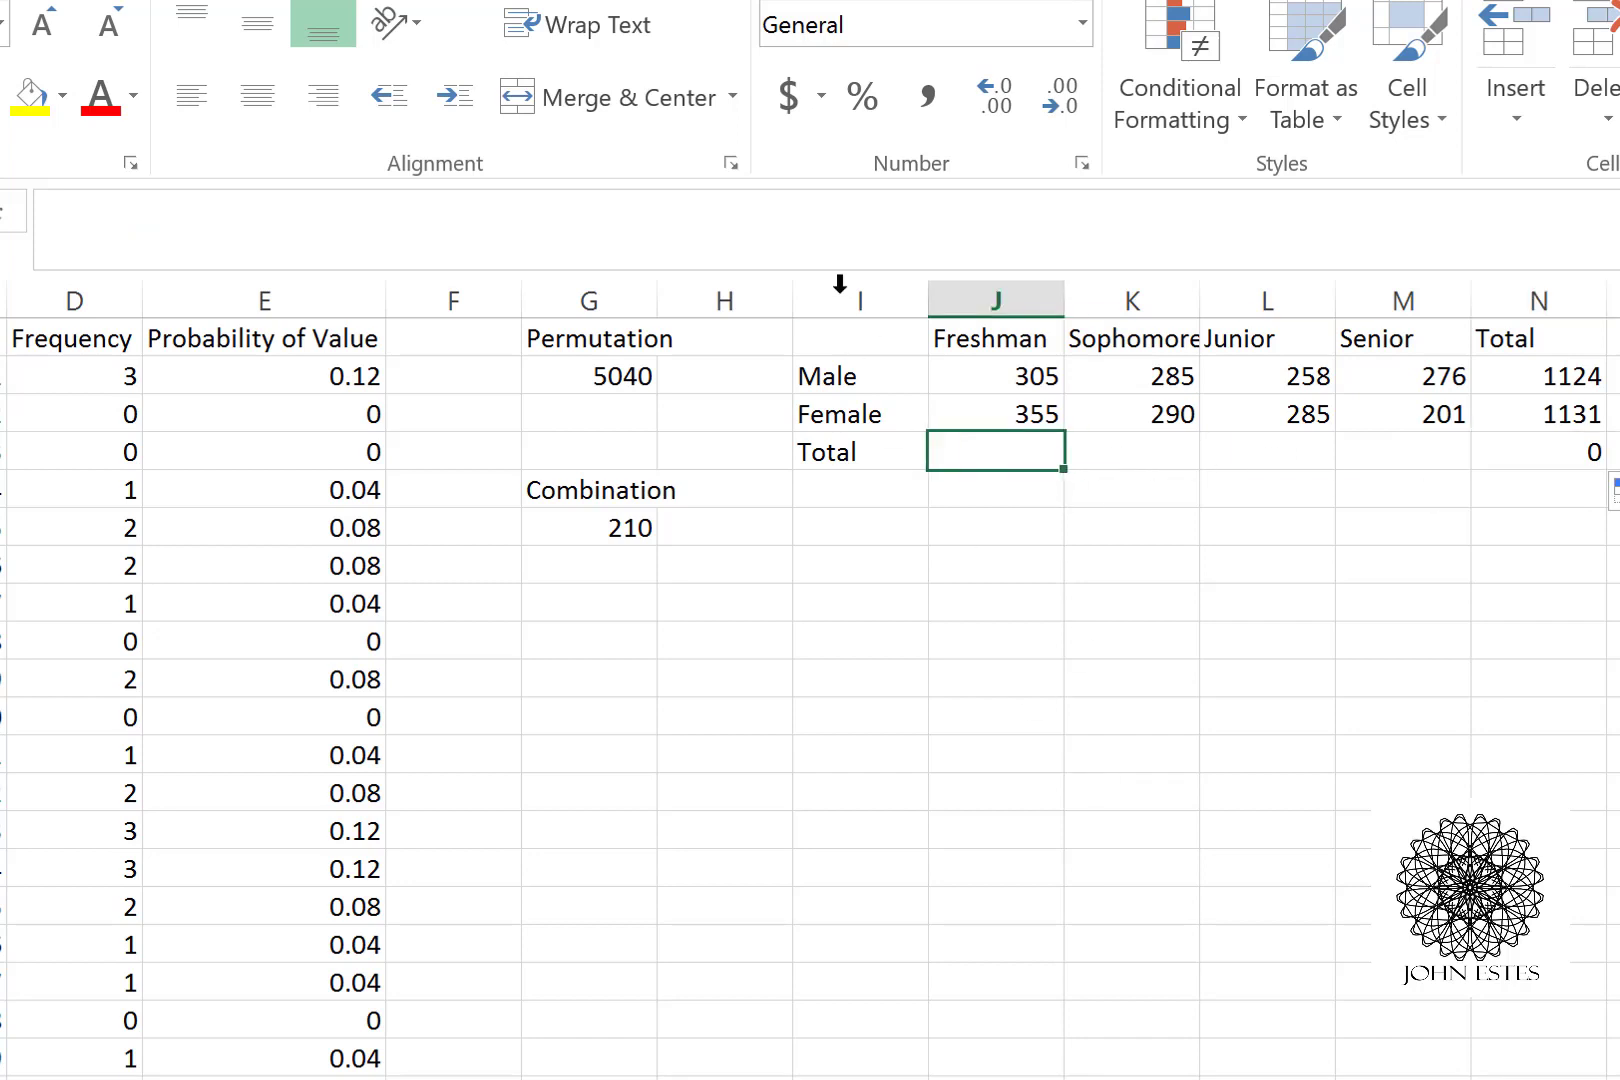
pyautogui.click(822, 235)
pyautogui.write('=SUM')
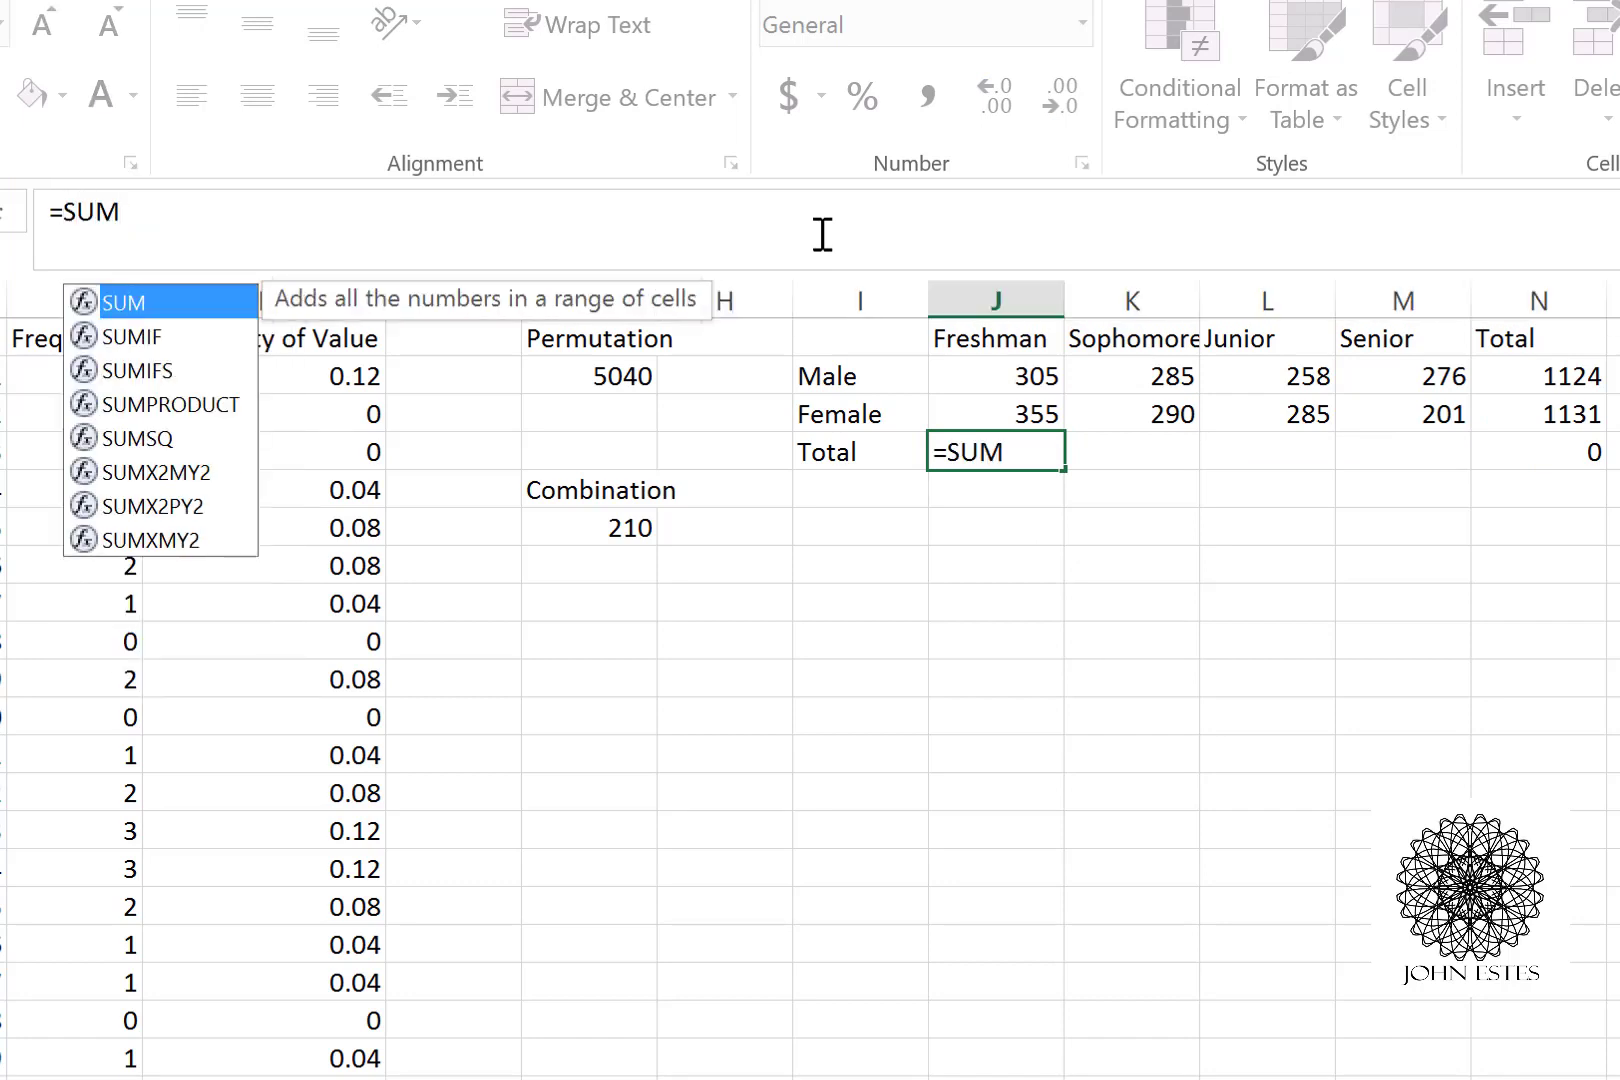
pyautogui.write('(J2:')
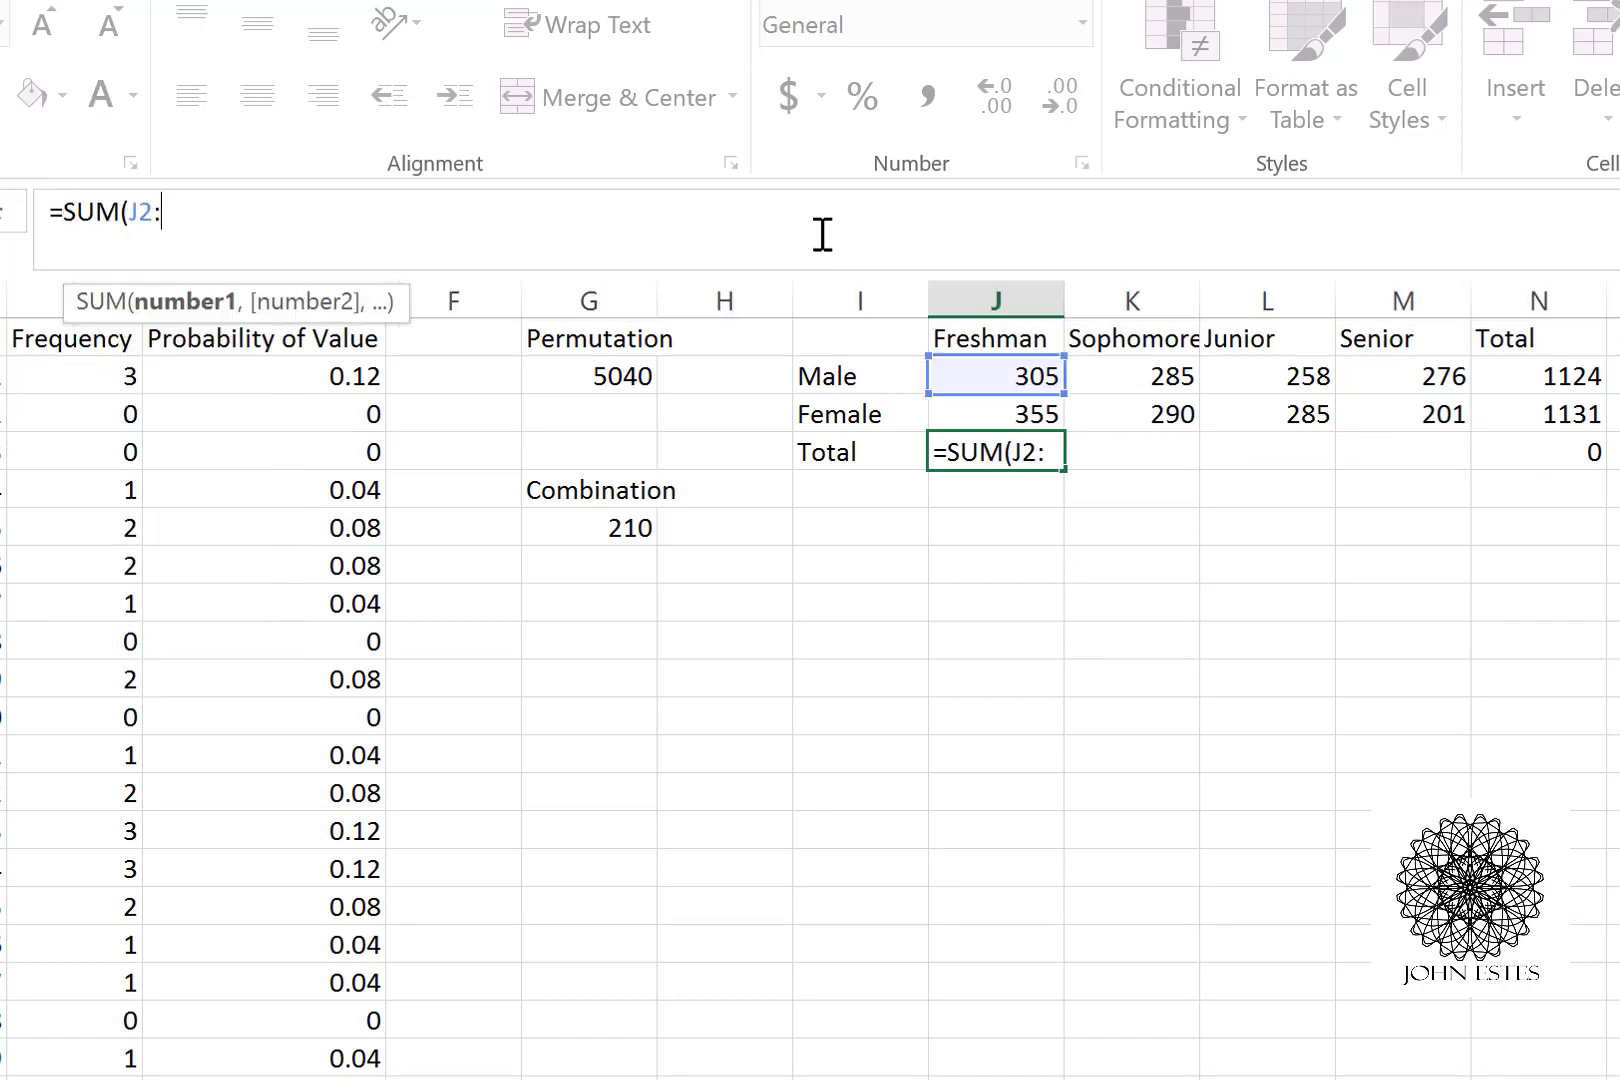
pyautogui.write('J3')
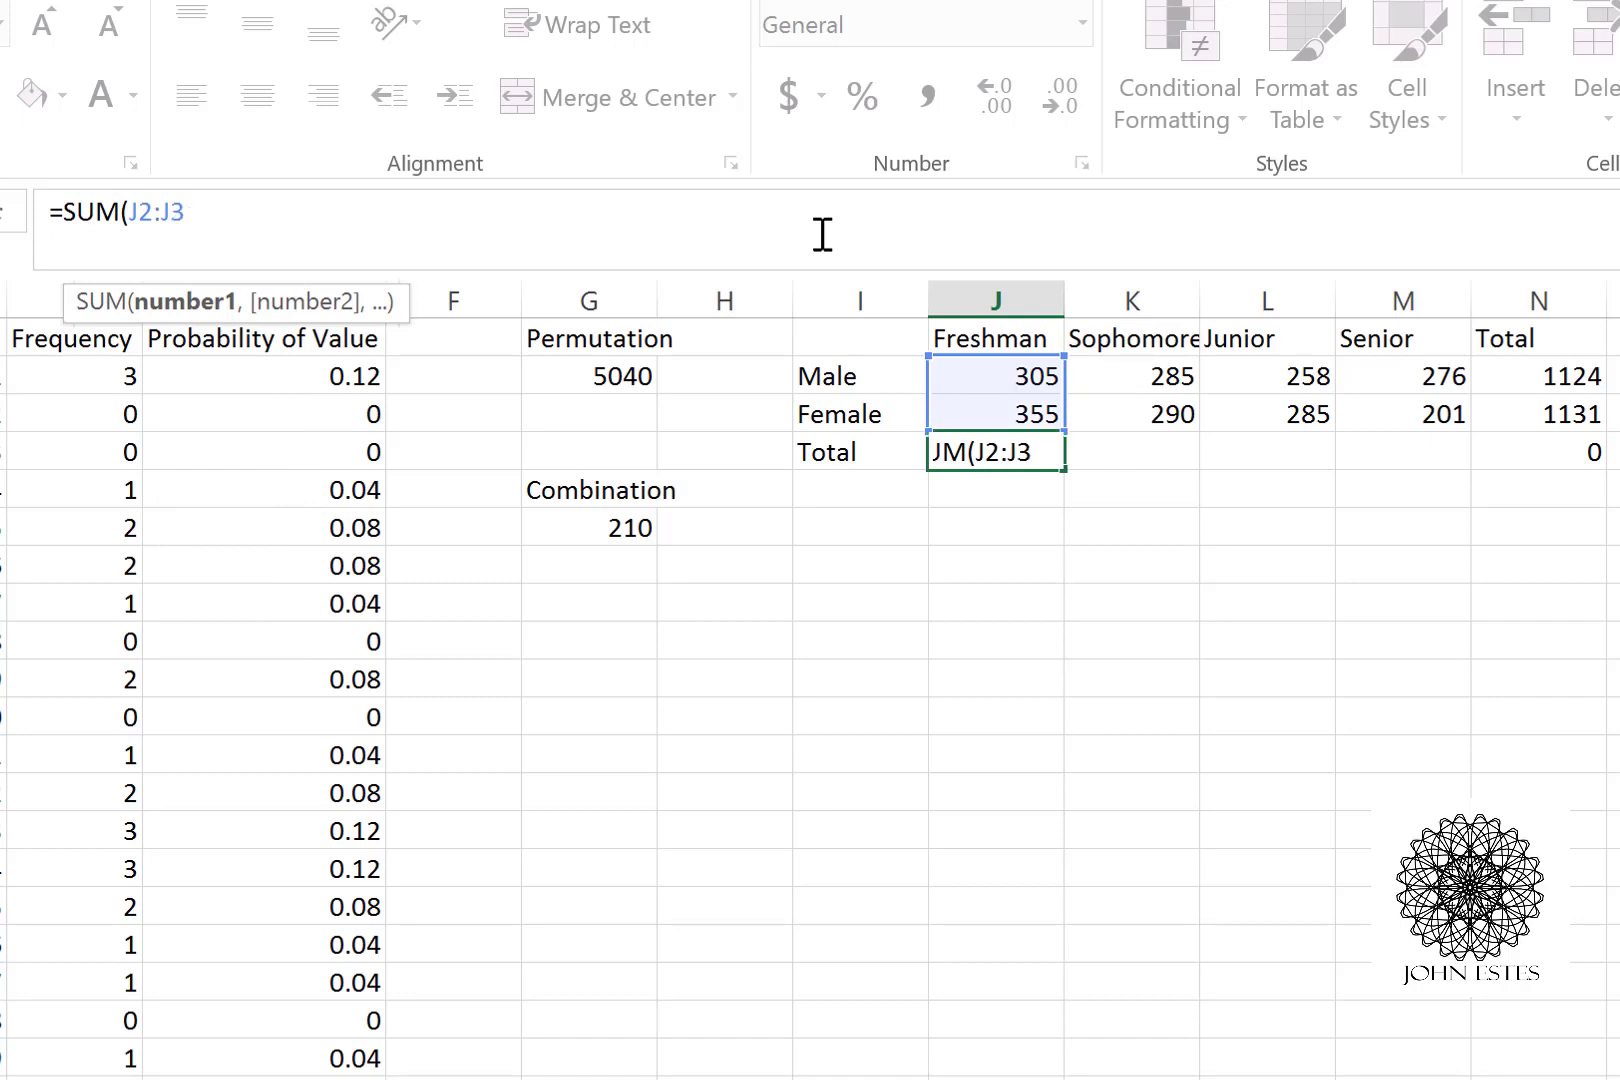
pyautogui.write(')')
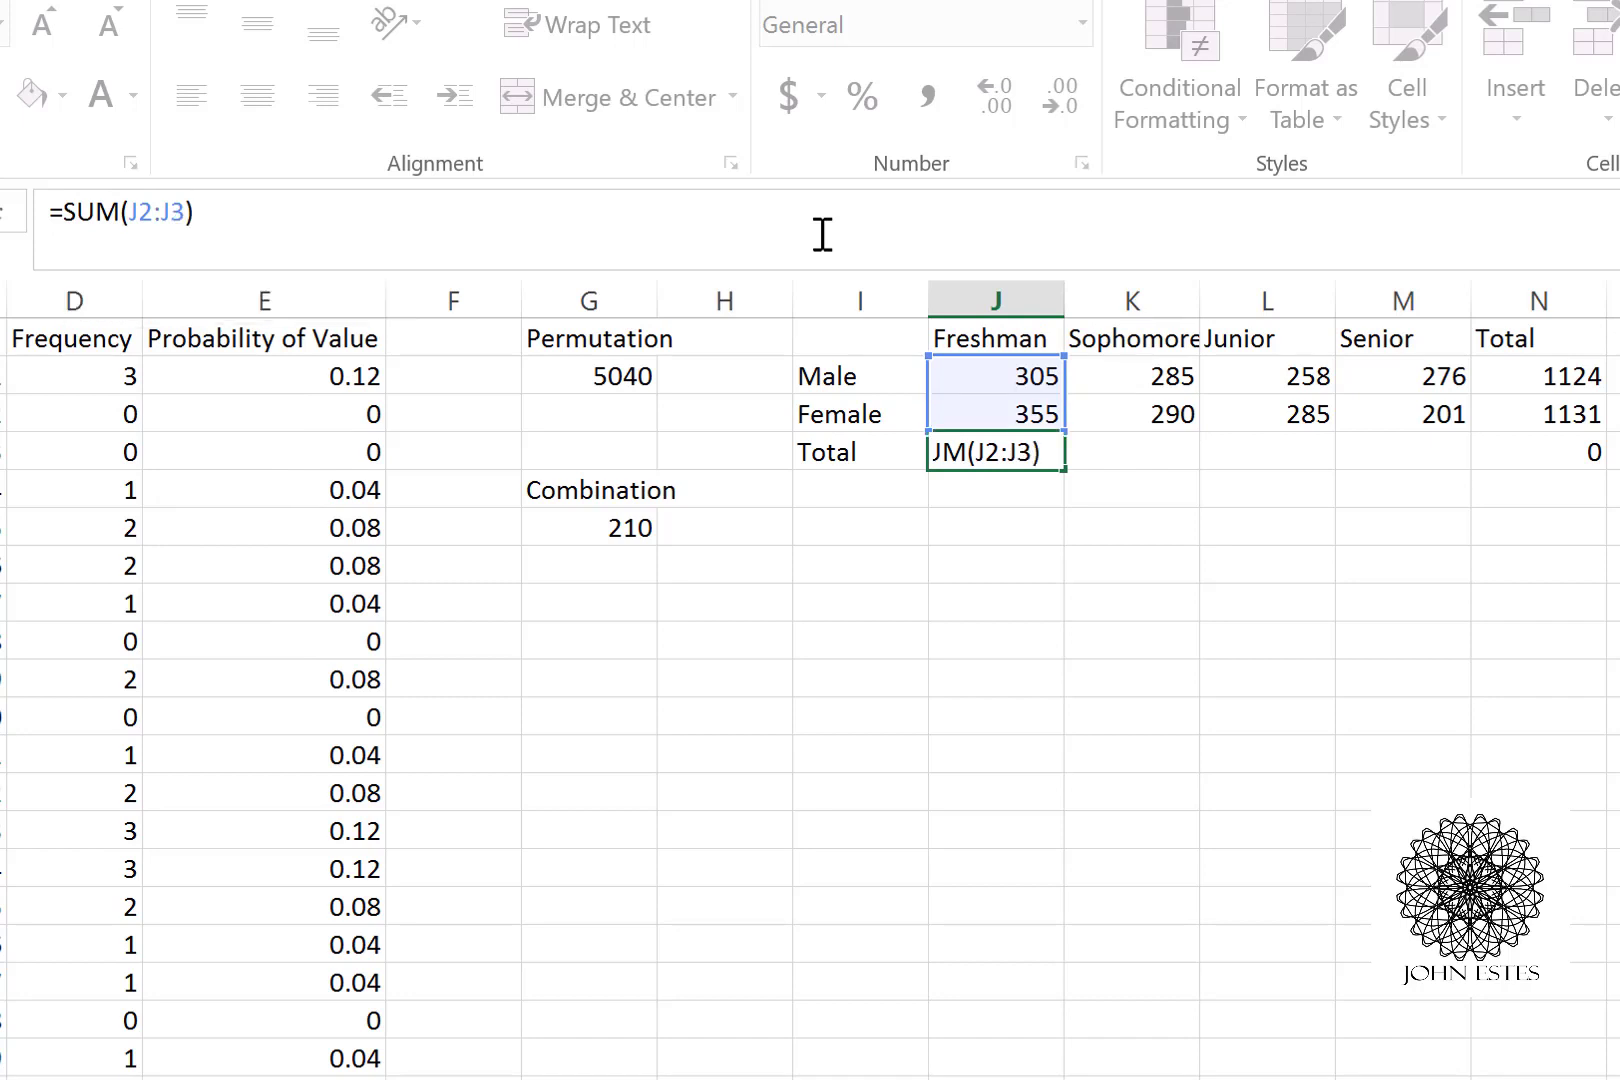
pyautogui.press('Return')
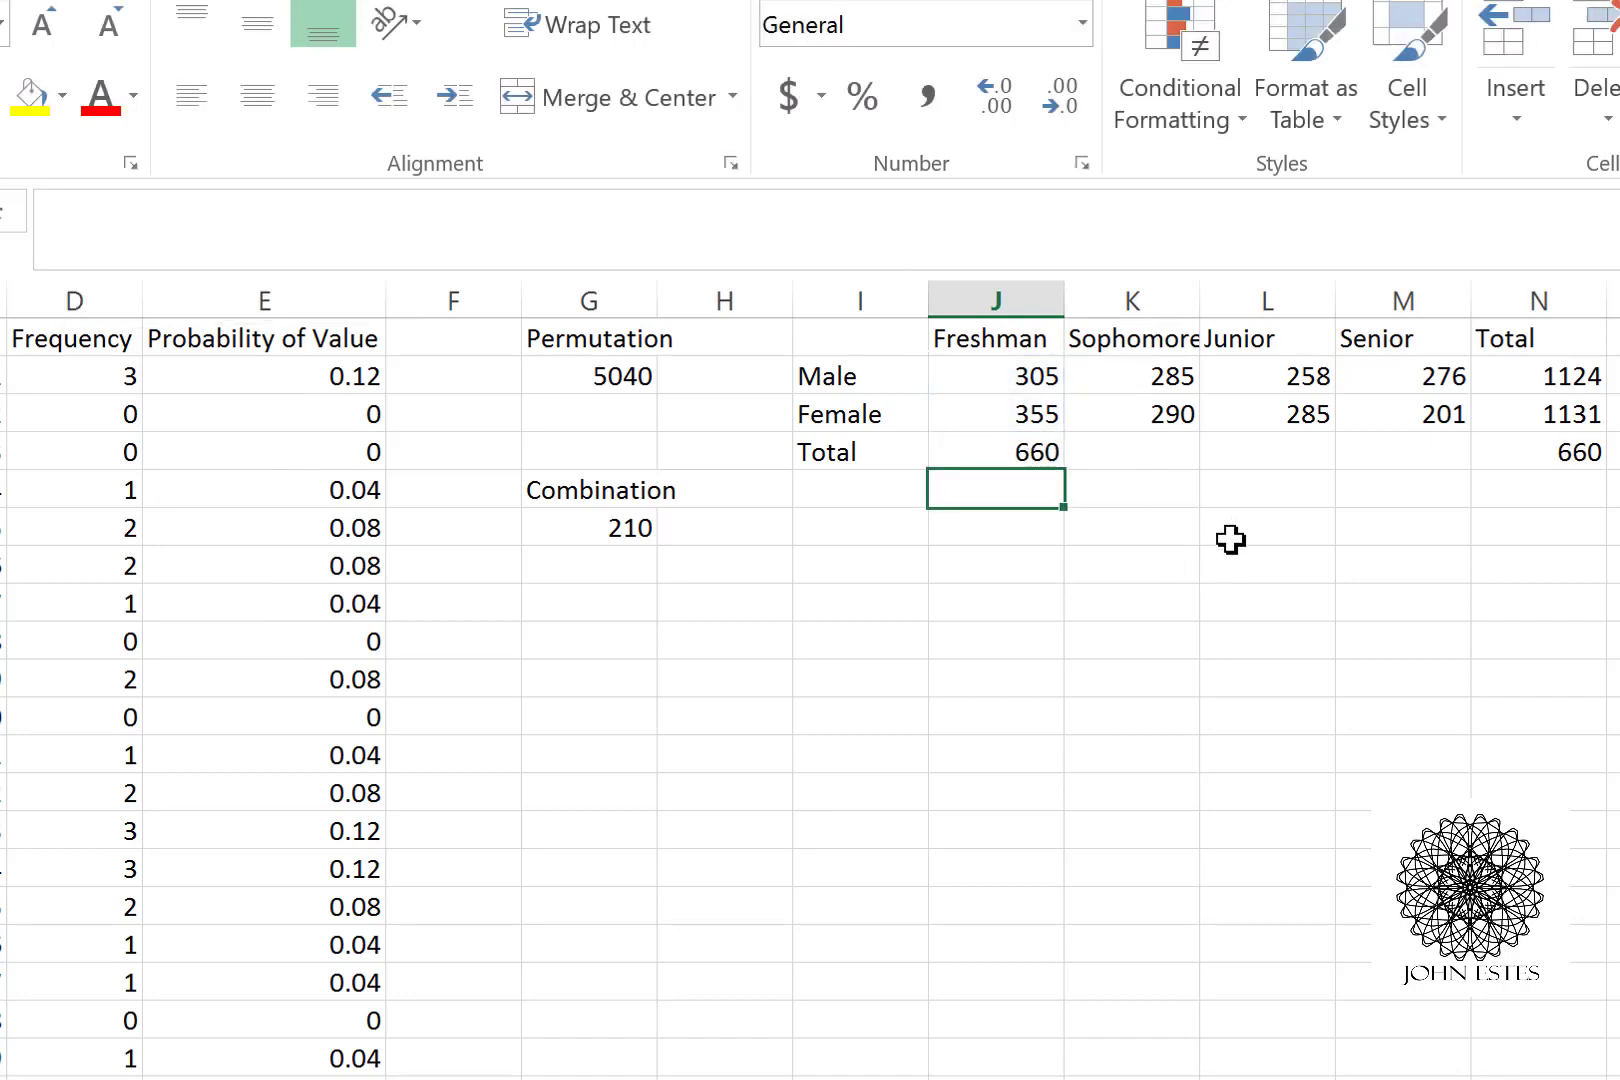
# Step: Fill the column total formula from J4 across to M4 and check the grand total formula in N4
pyautogui.click(1031, 448)
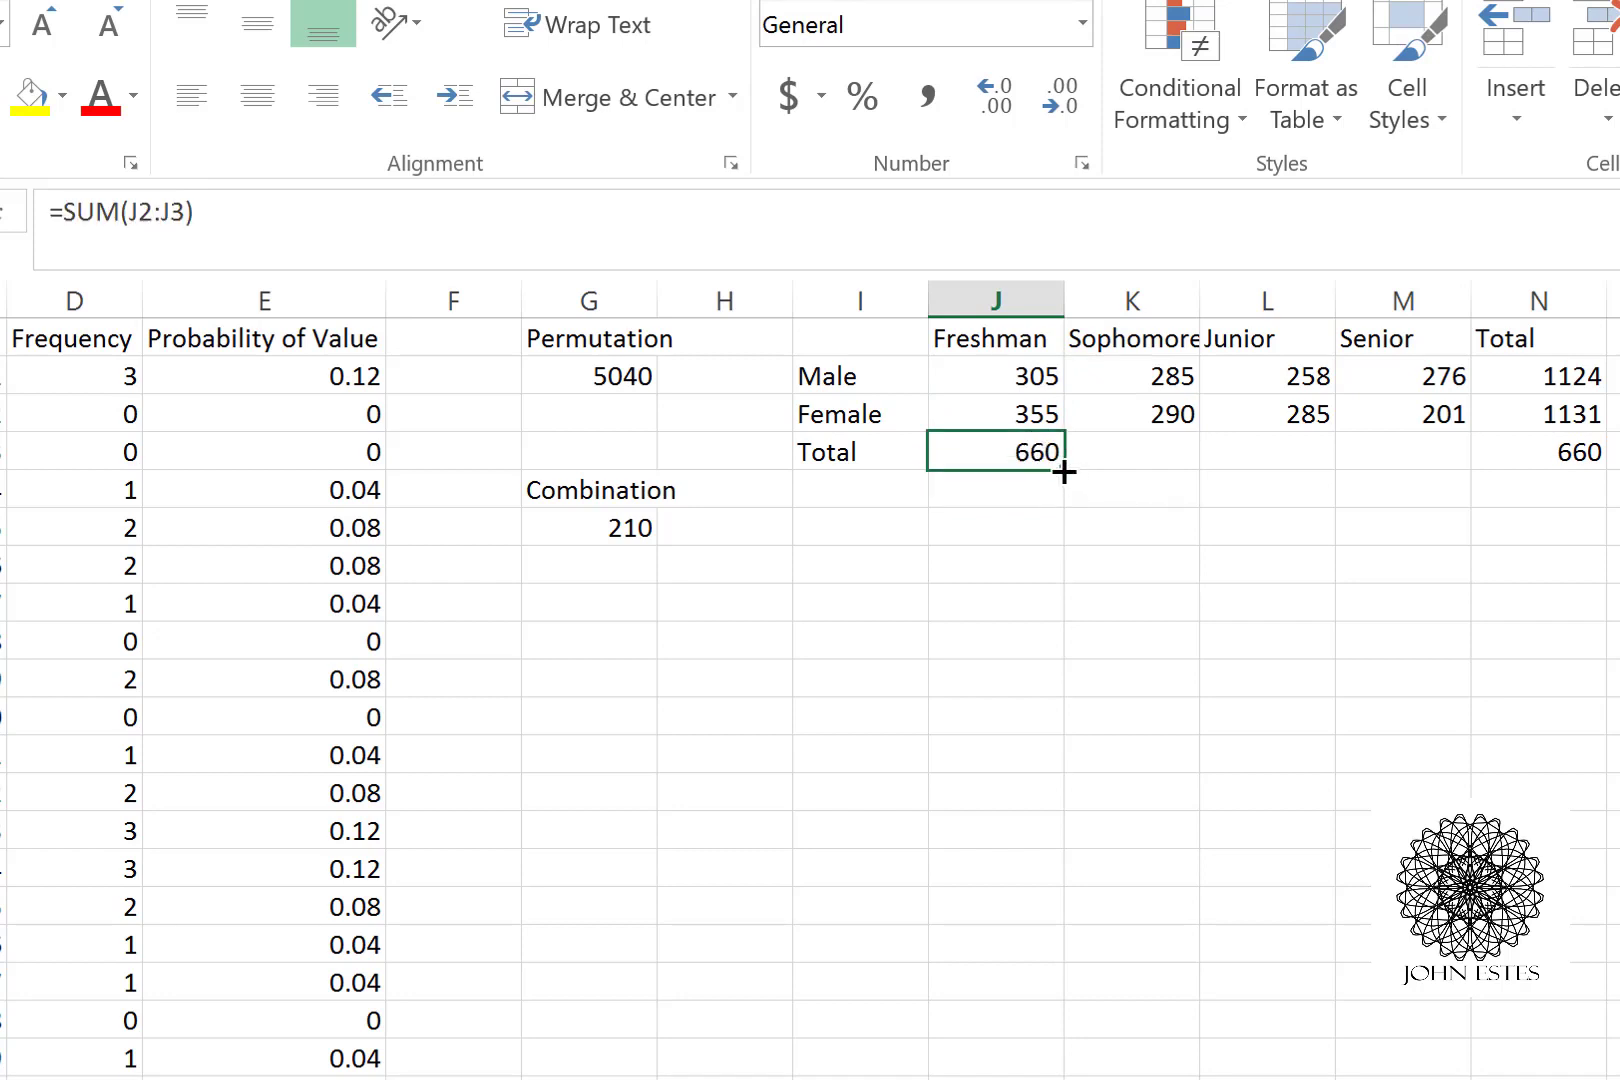
pyautogui.moveTo(1063, 471); pyautogui.dragTo(1425, 465)
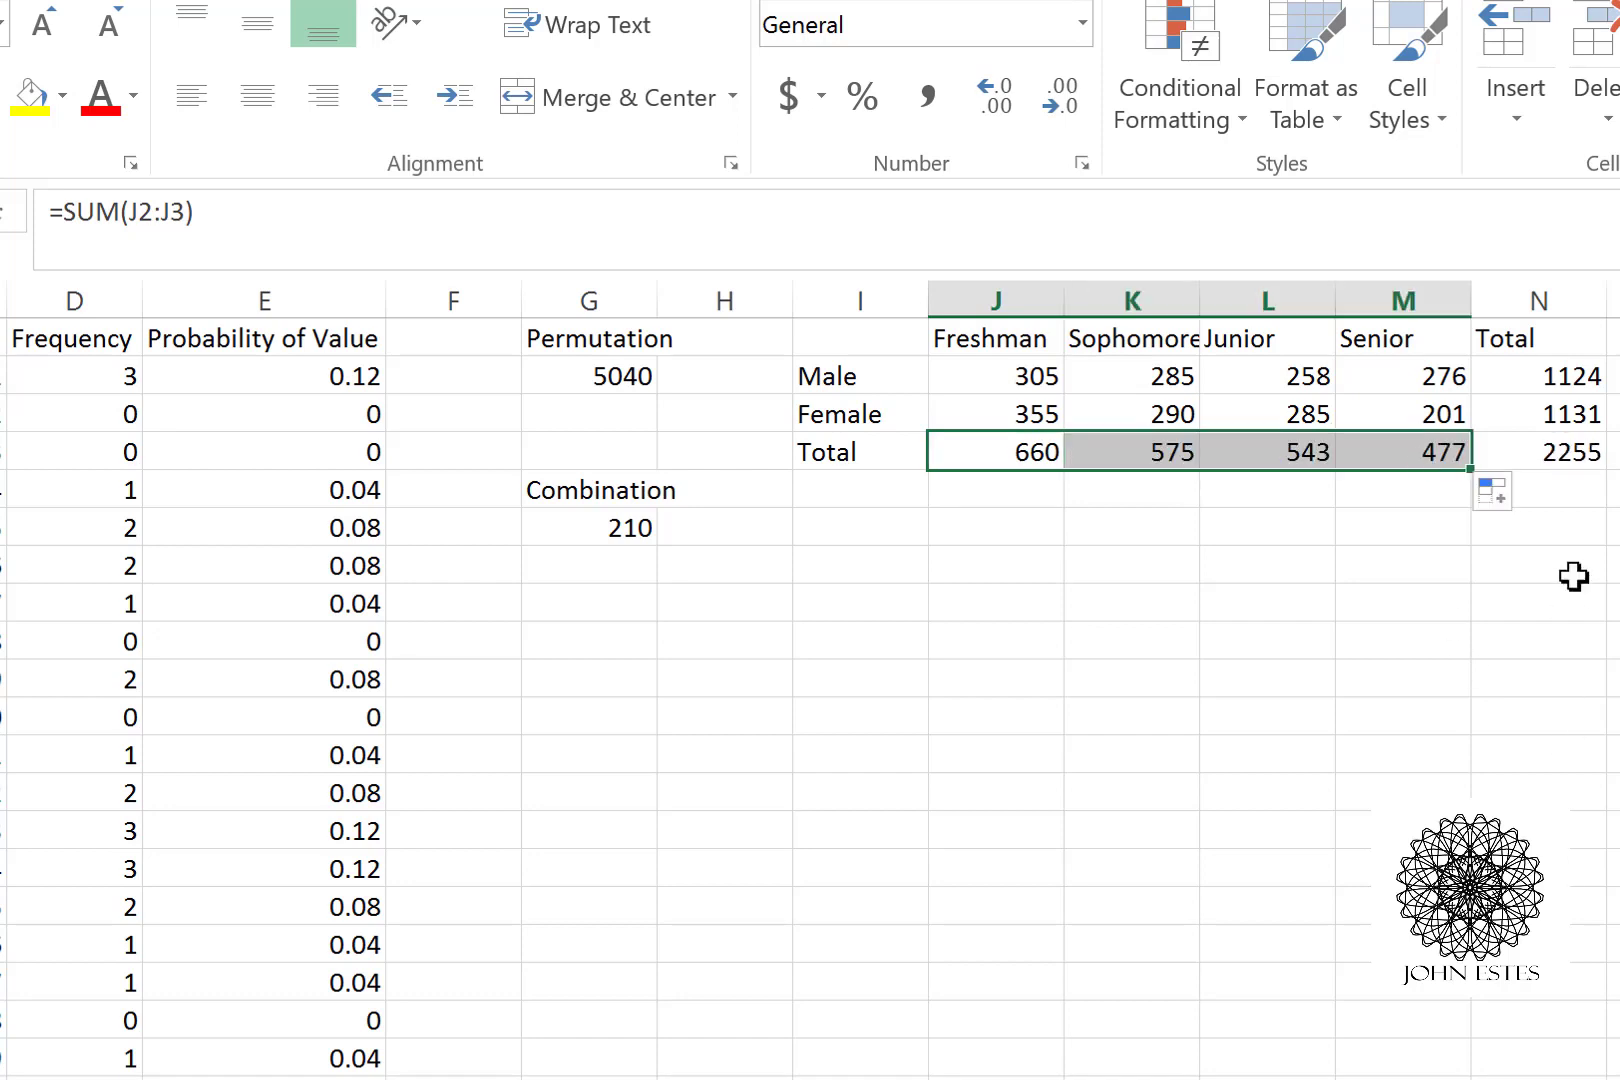
pyautogui.click(1560, 452)
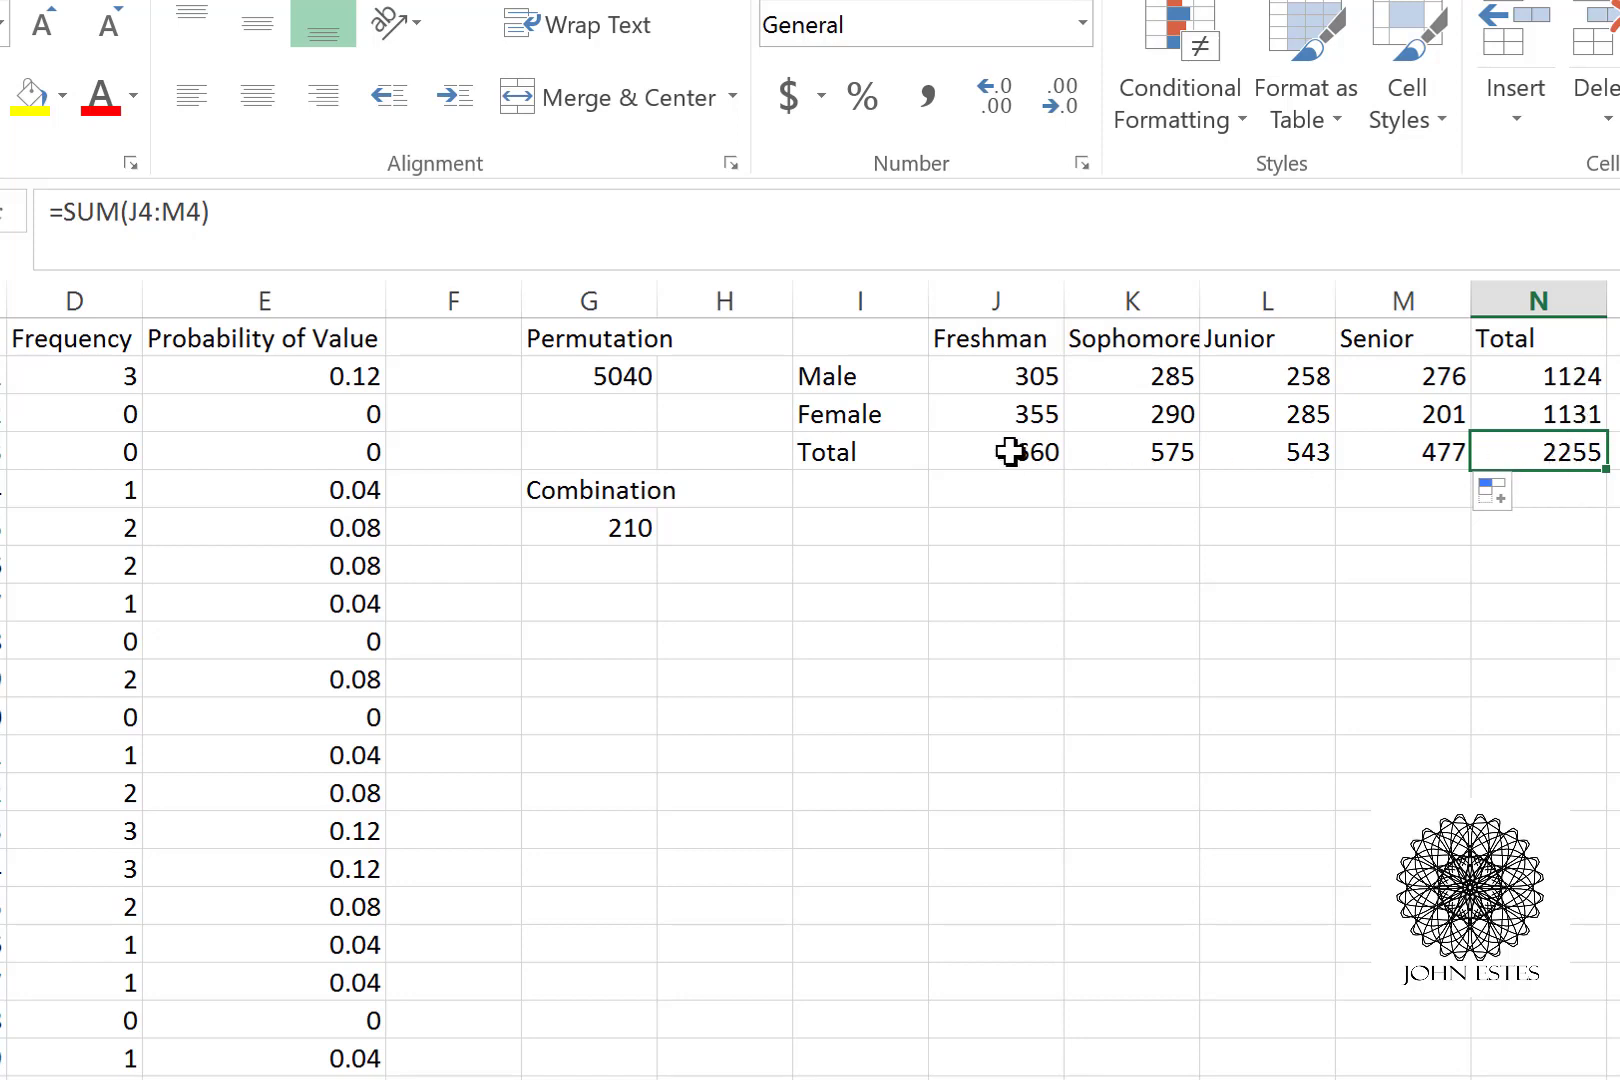
pyautogui.click(1612, 488)
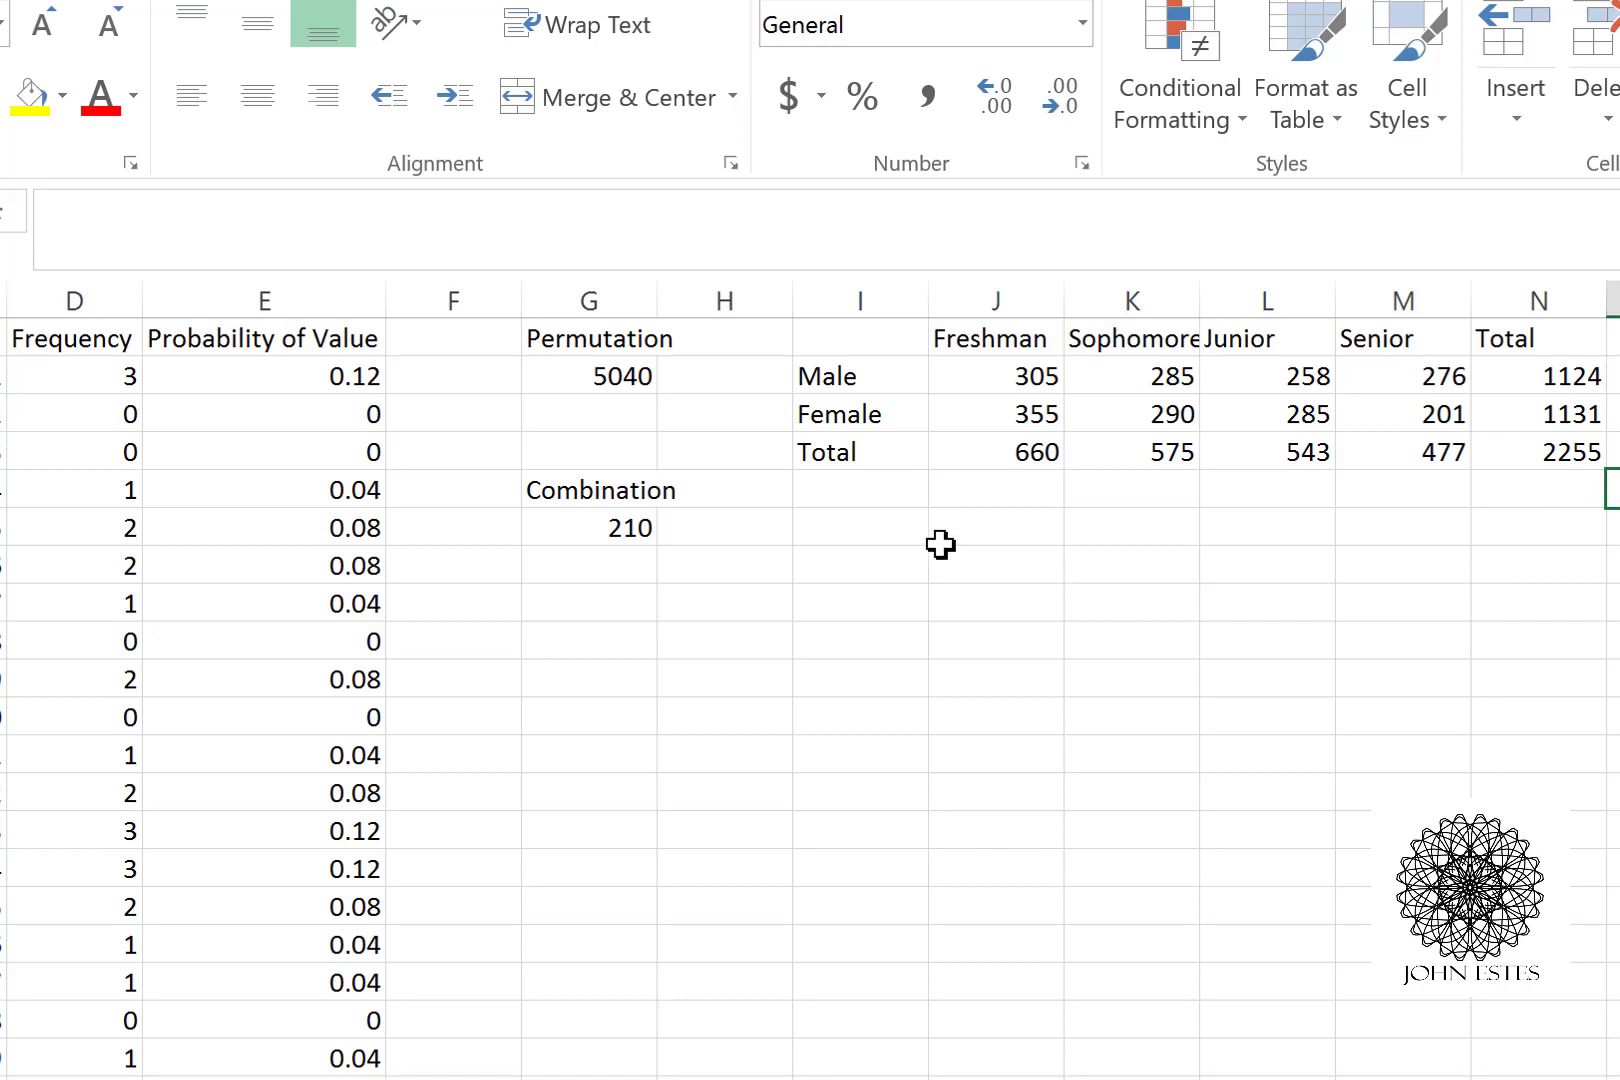
# Step: Enter the label P(Fresh) in cell I6, below the contingency table
pyautogui.click(855, 531)
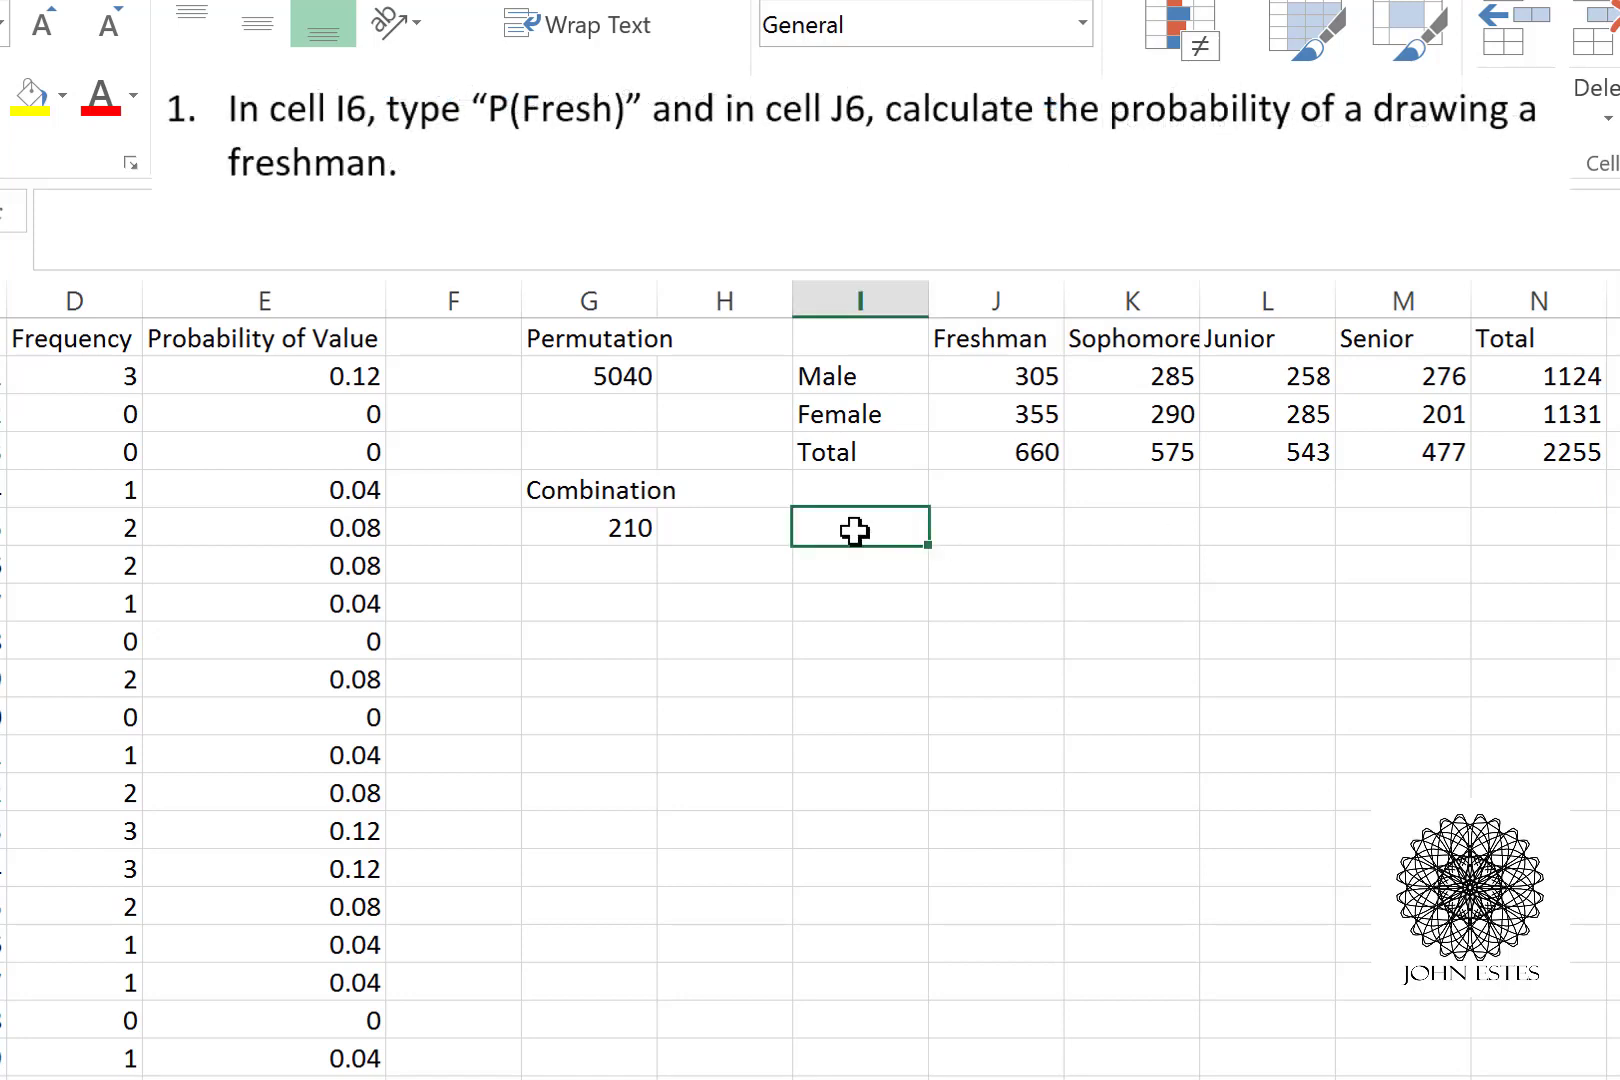
pyautogui.write('P(Fres')
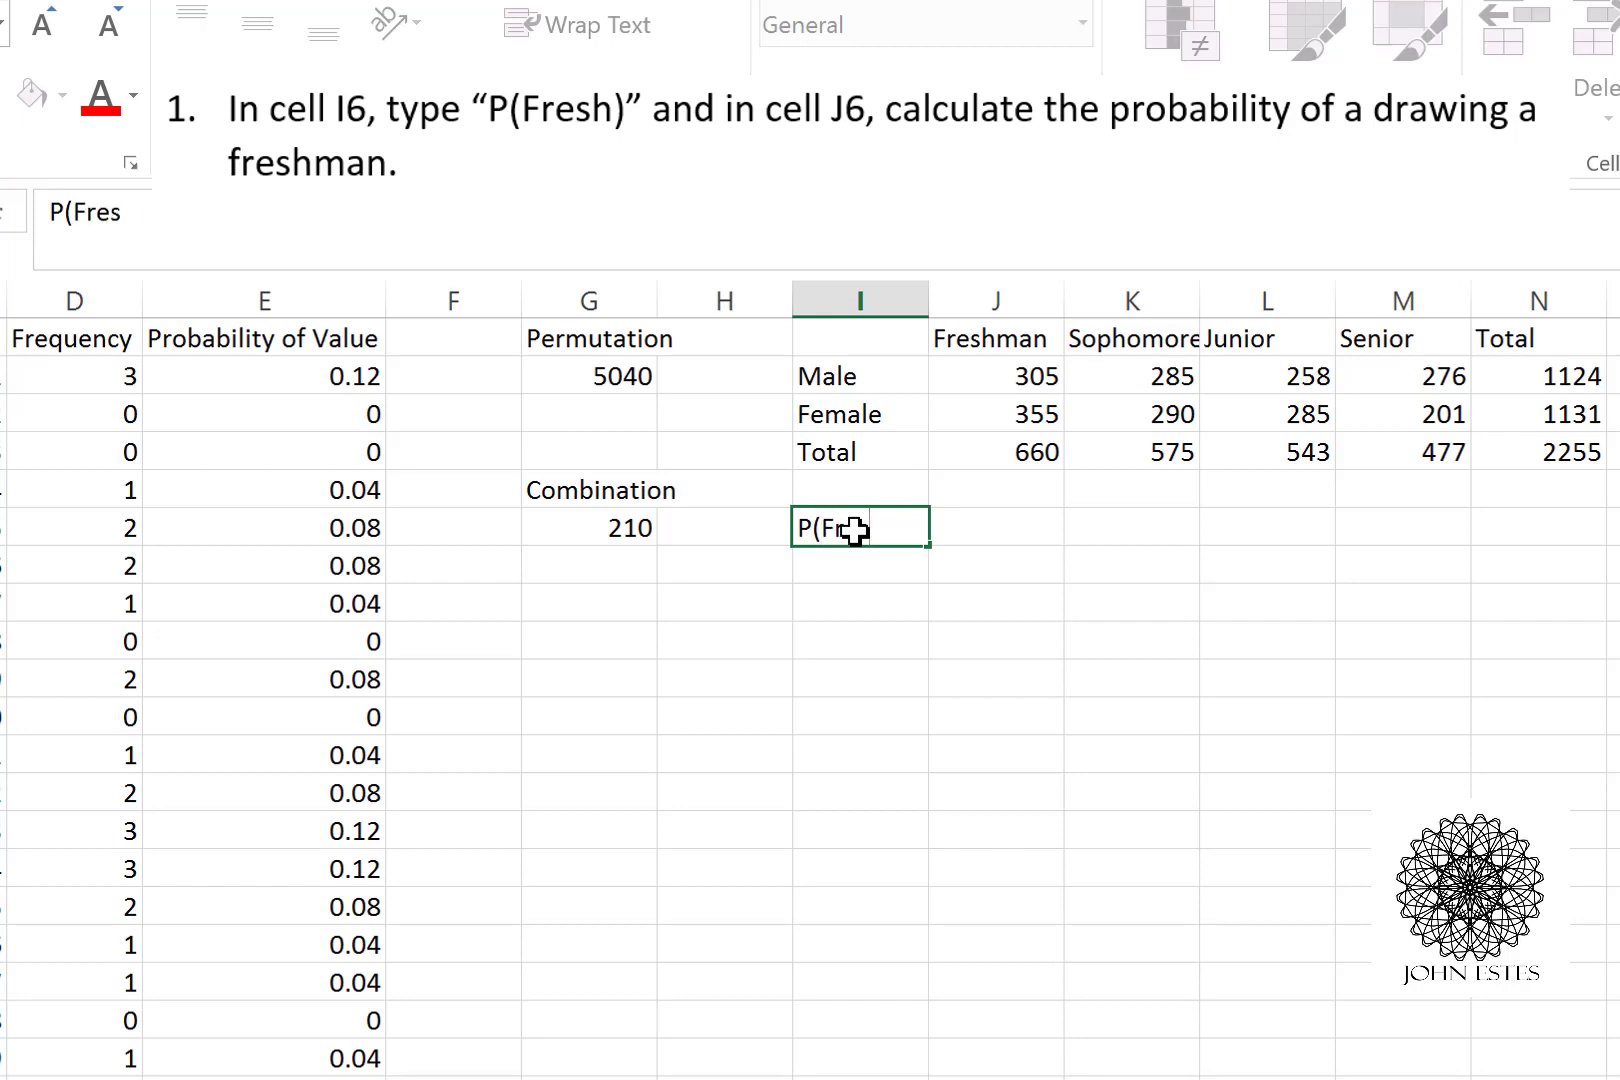
pyautogui.write('h)')
pyautogui.press('Tab')
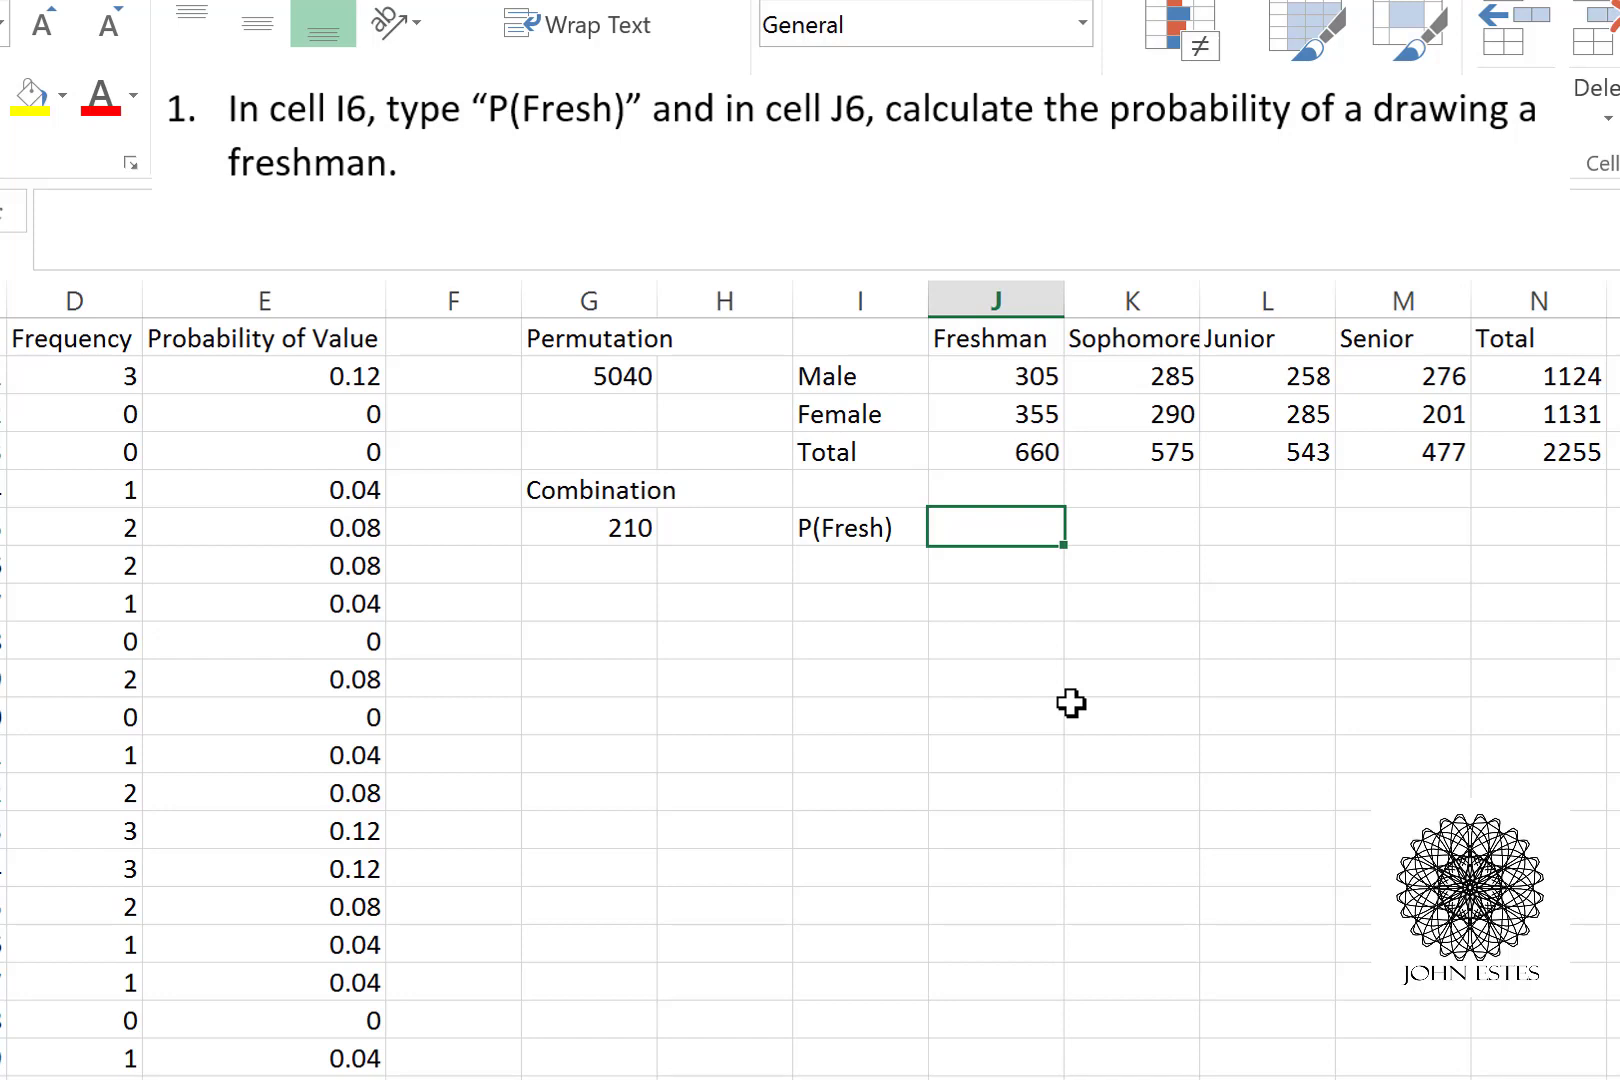
# Step: Enter the formula =J4/N4 in cell J6 to calculate the probability of drawing a freshman
pyautogui.write('=')
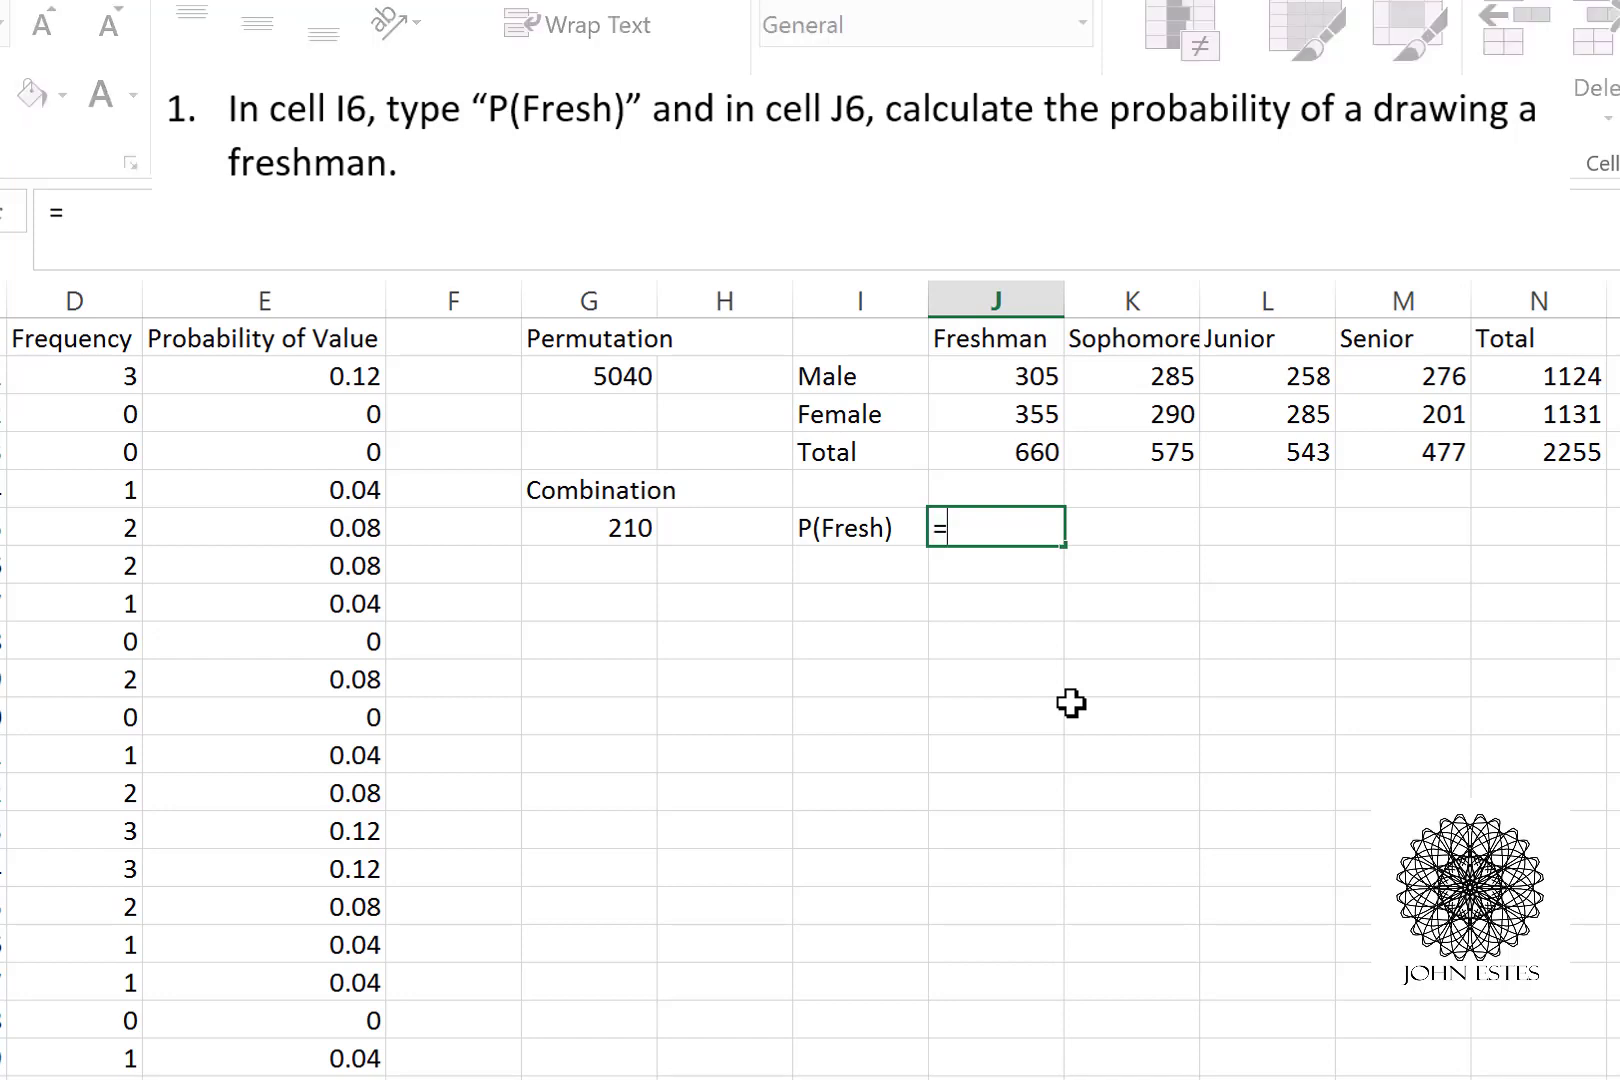
pyautogui.write('J4')
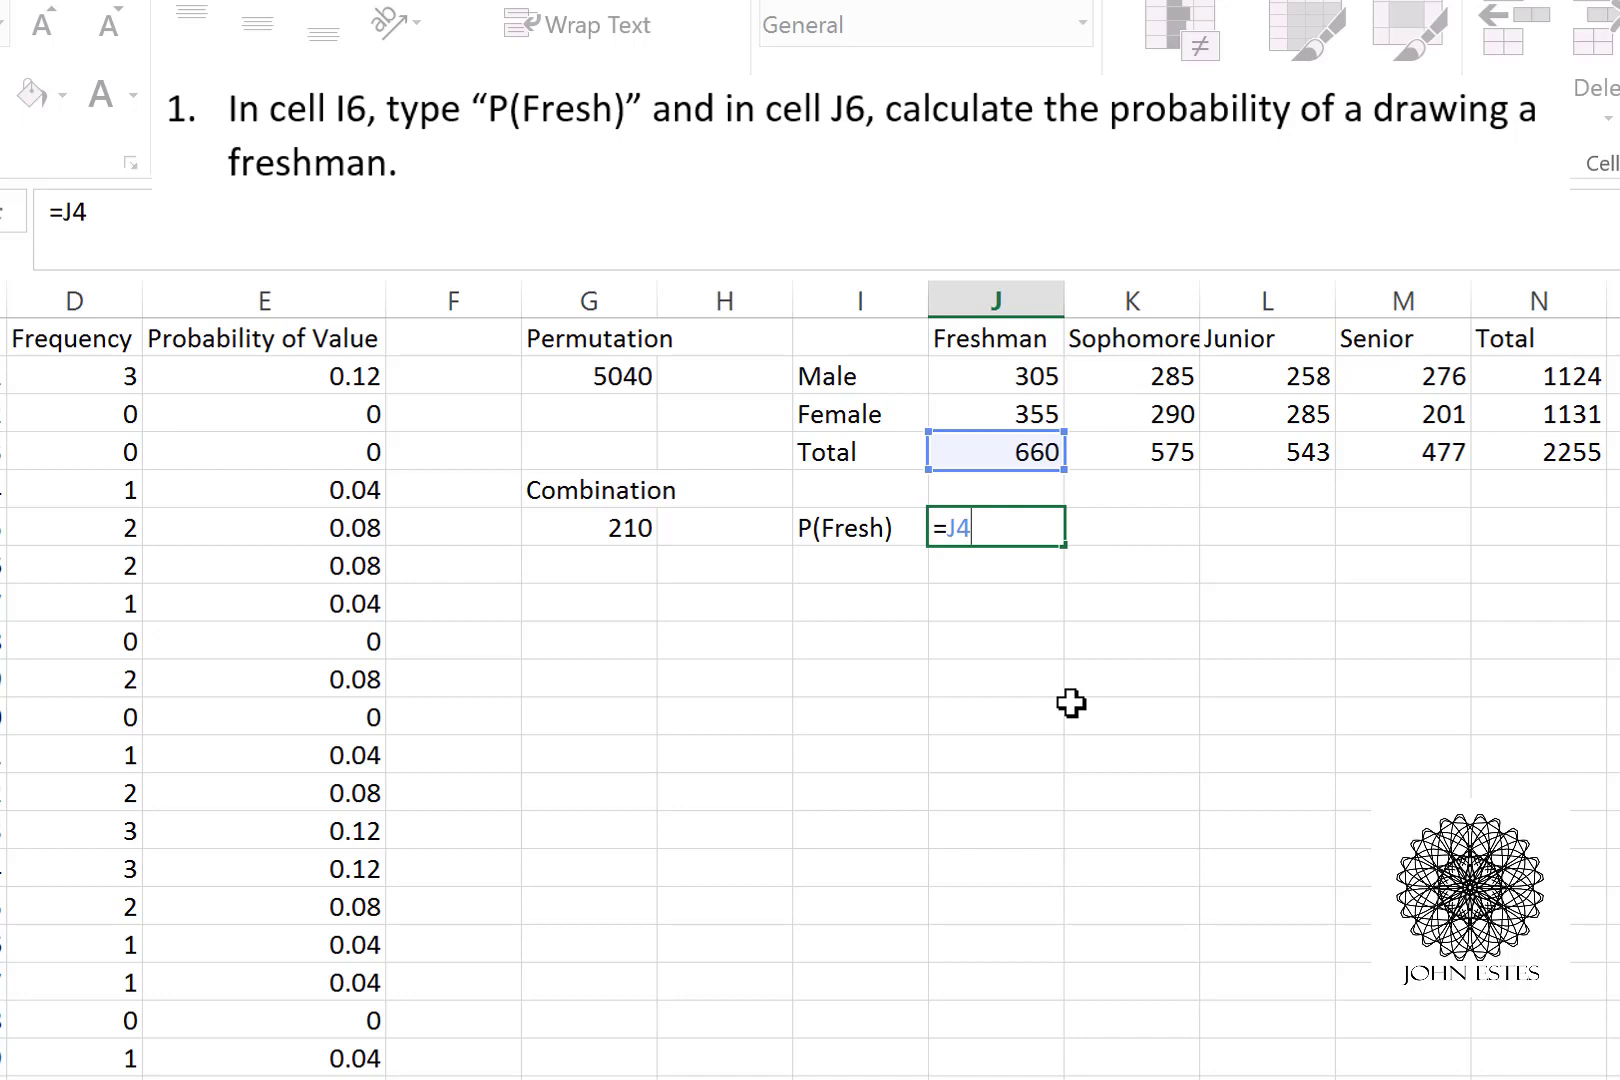
pyautogui.write('/')
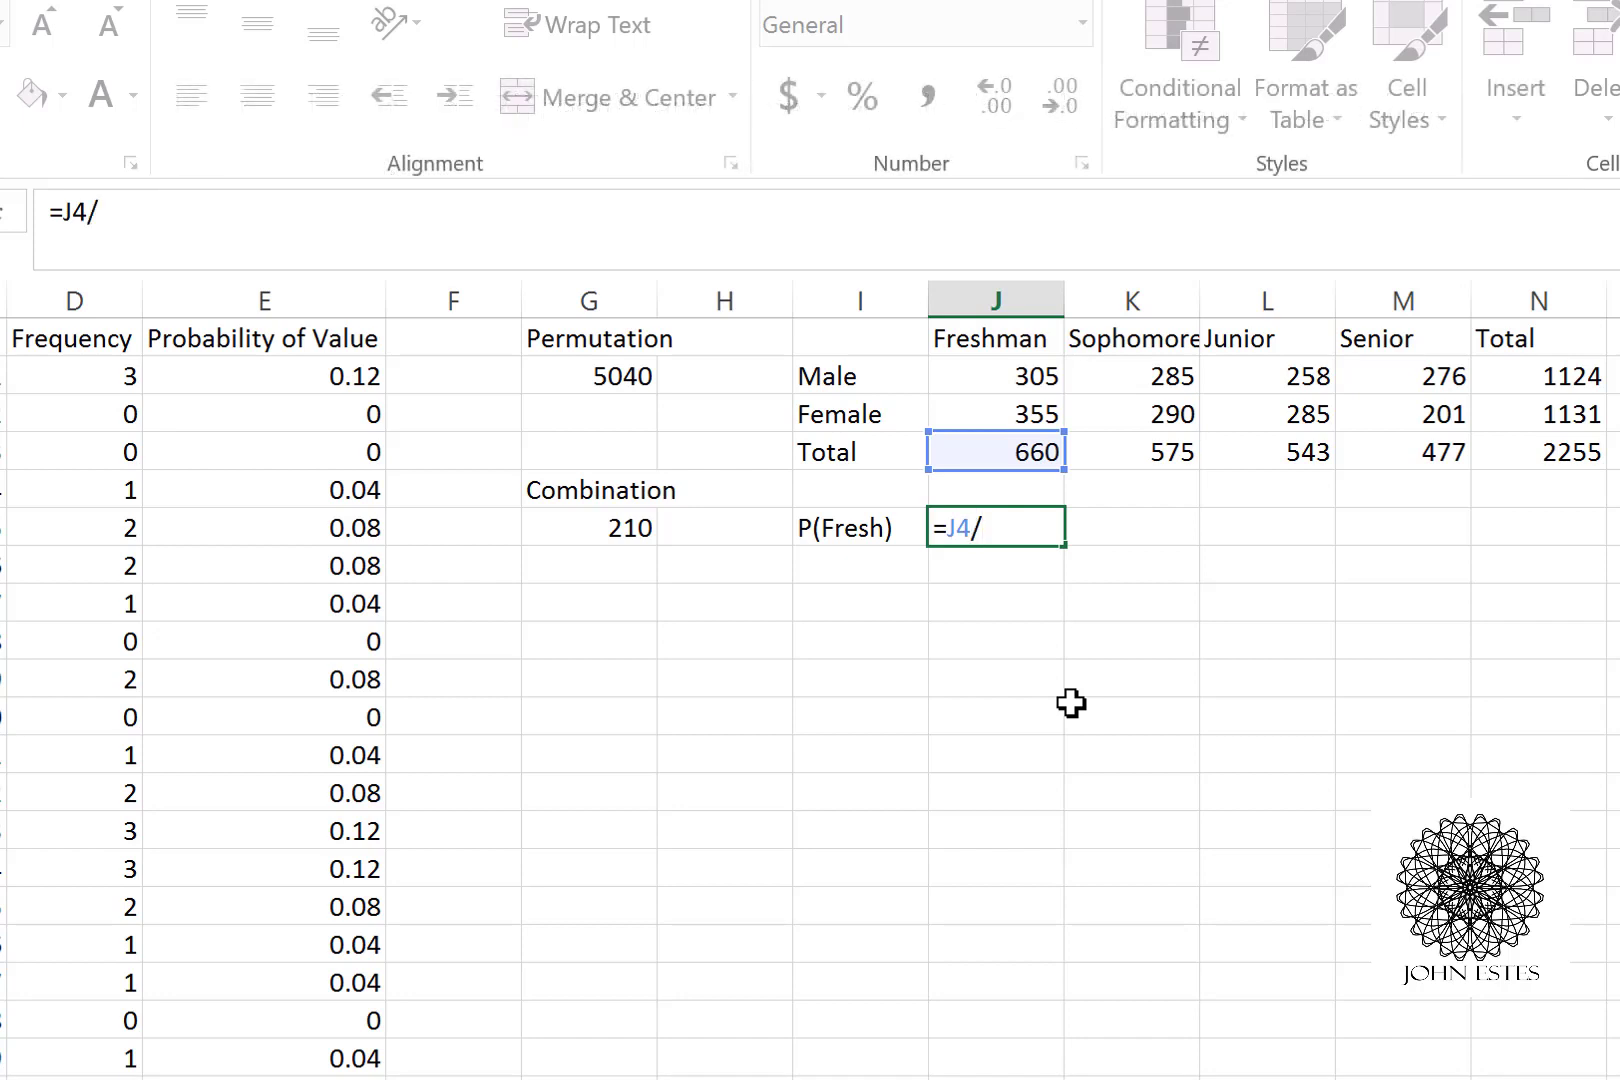
pyautogui.write('N')
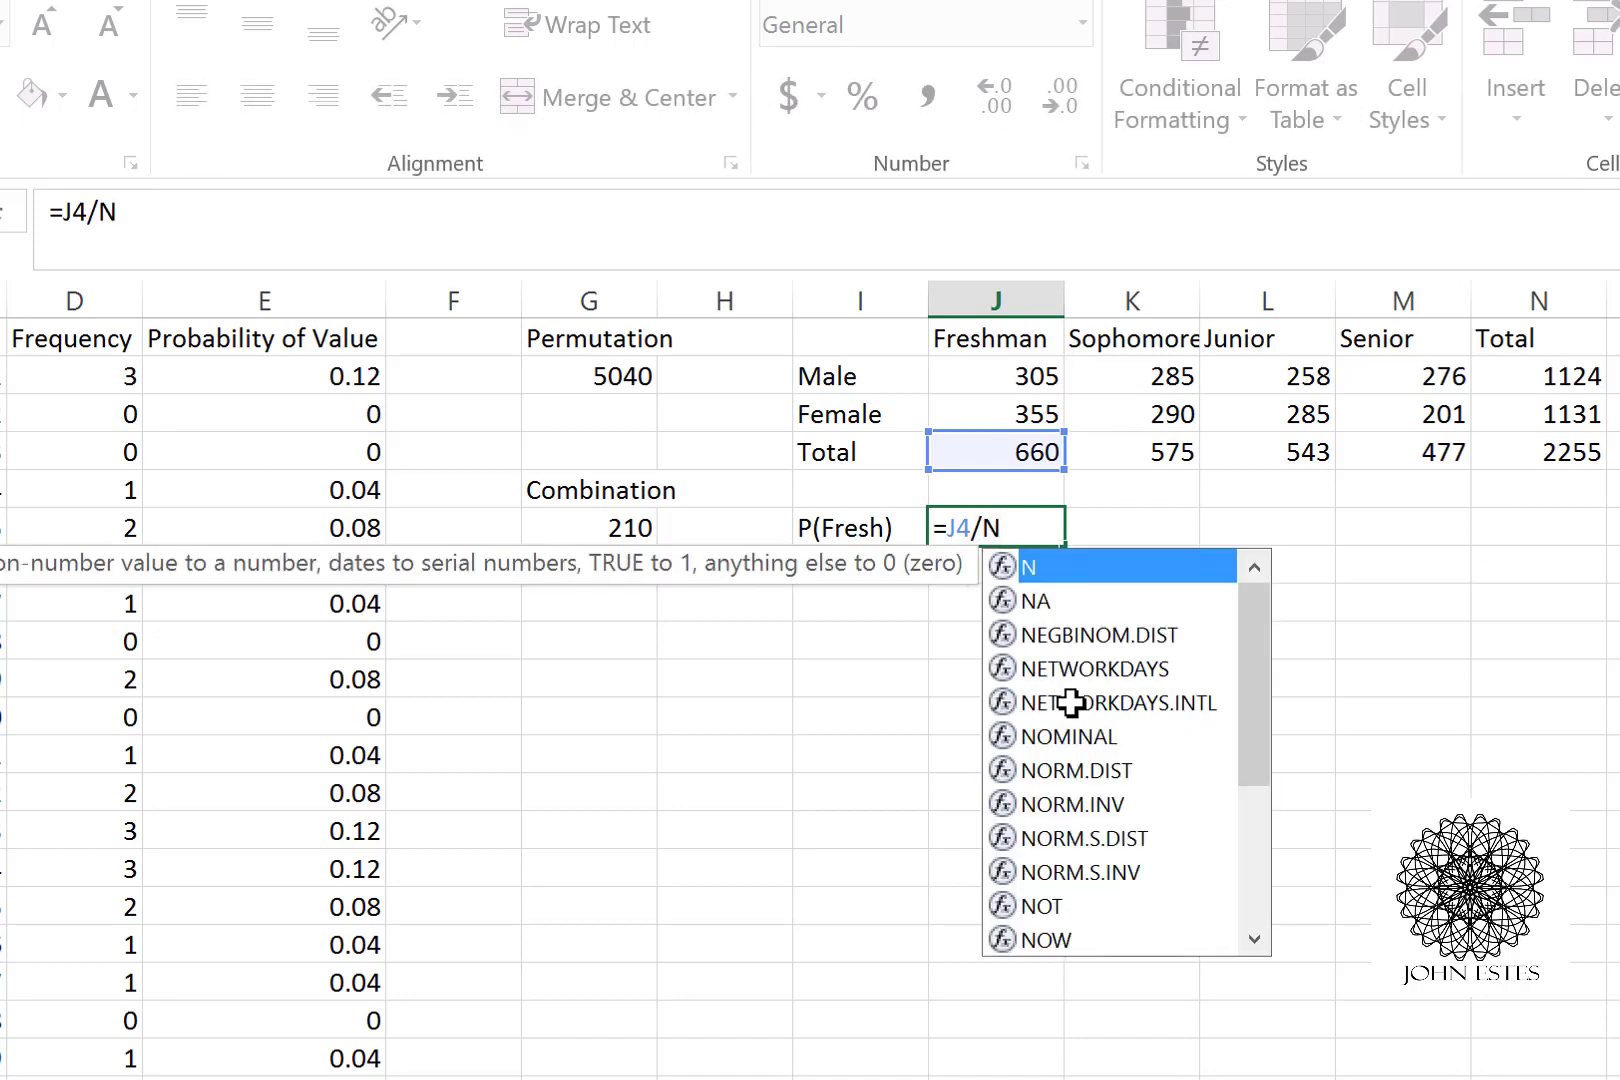
pyautogui.write('4')
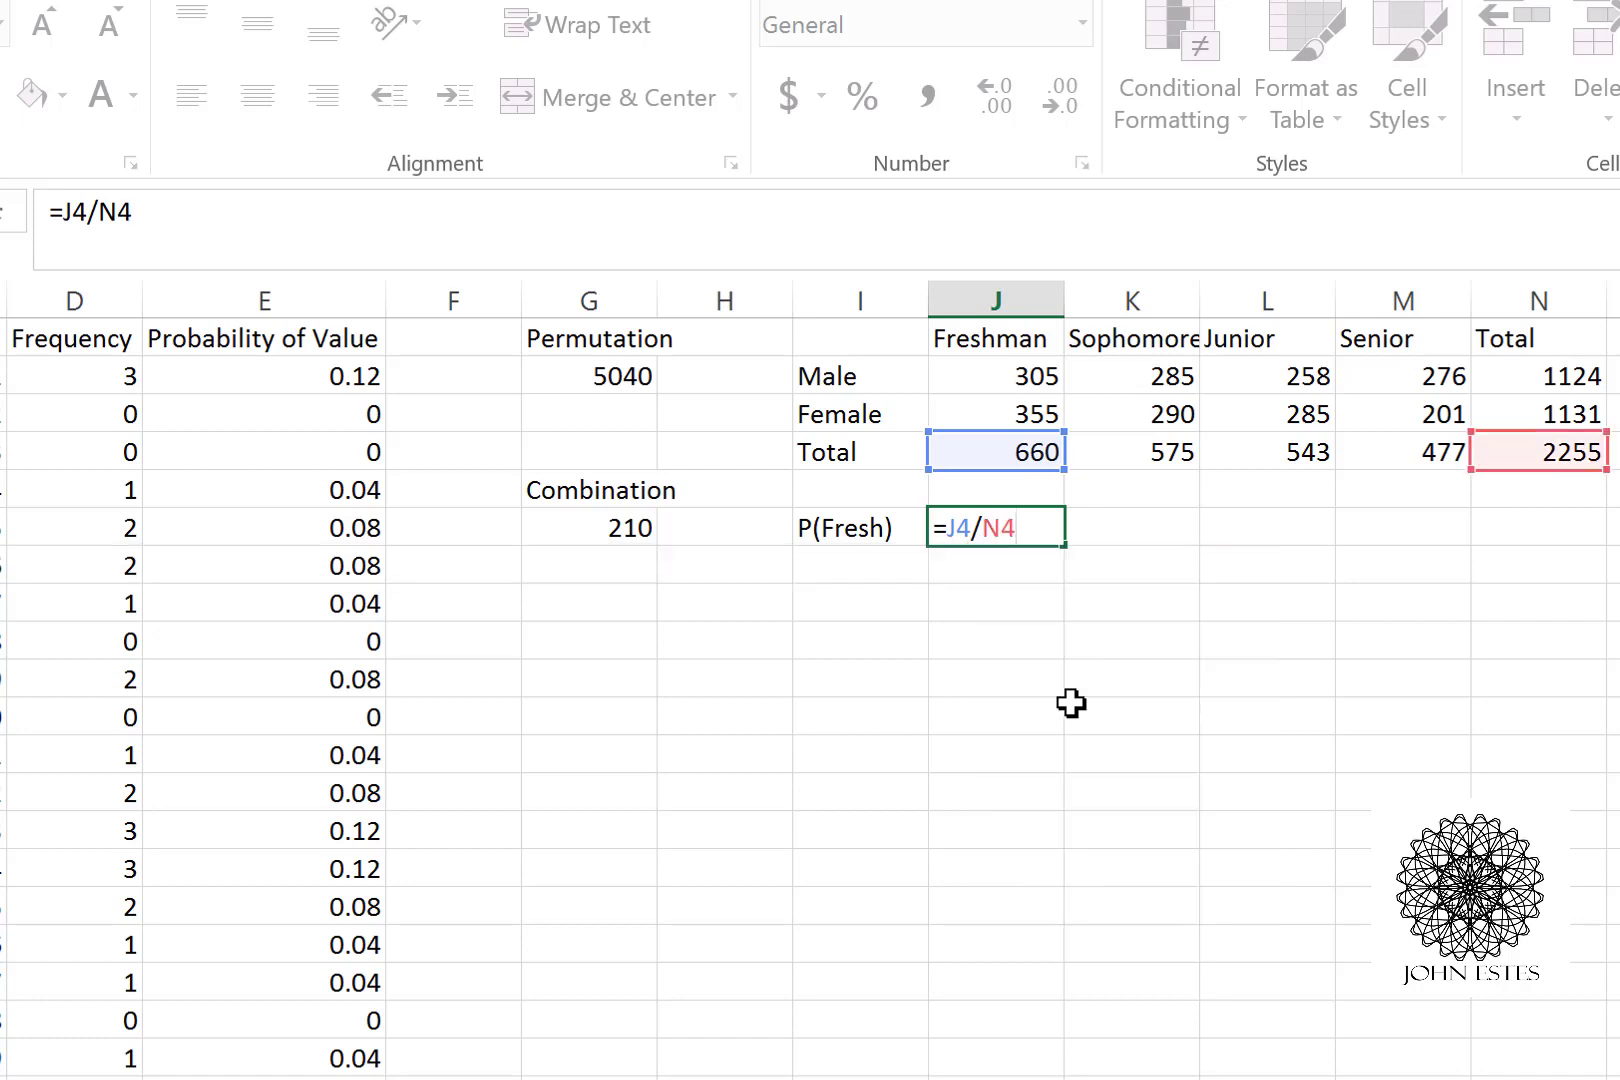
pyautogui.press('Return')
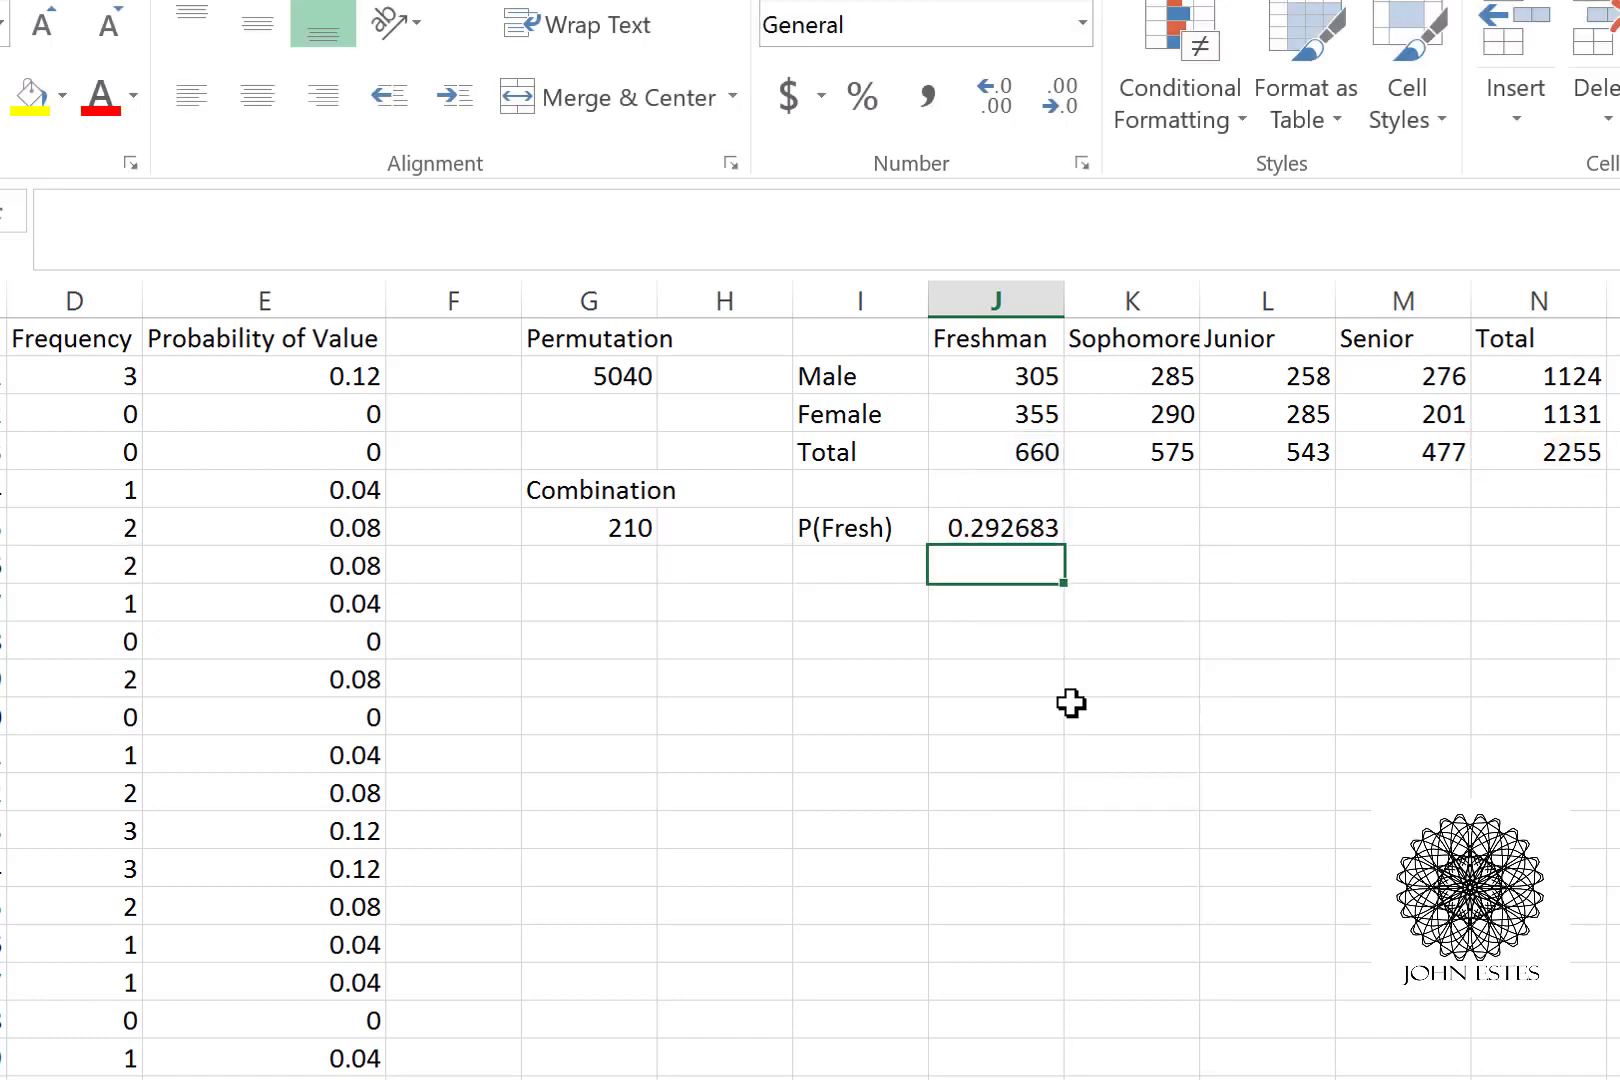
# Step: Enter the label P(Fem) in cell I7, under the freshman probability label
pyautogui.press('Left')
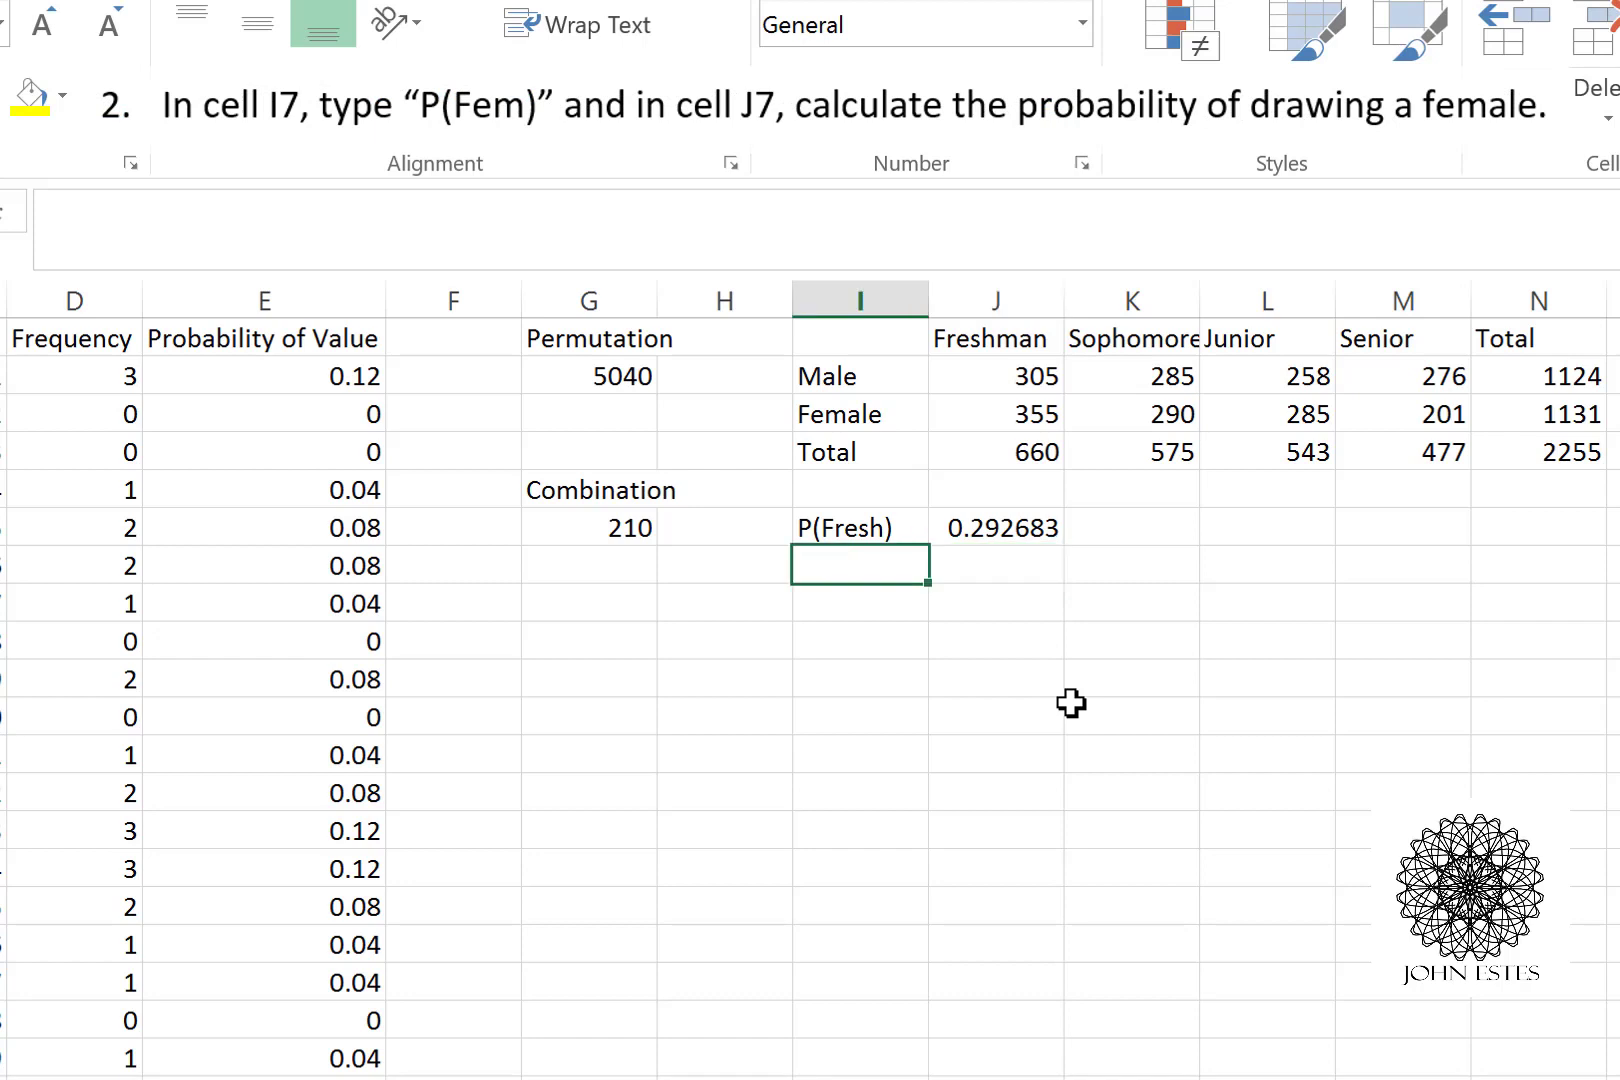
pyautogui.write('P(')
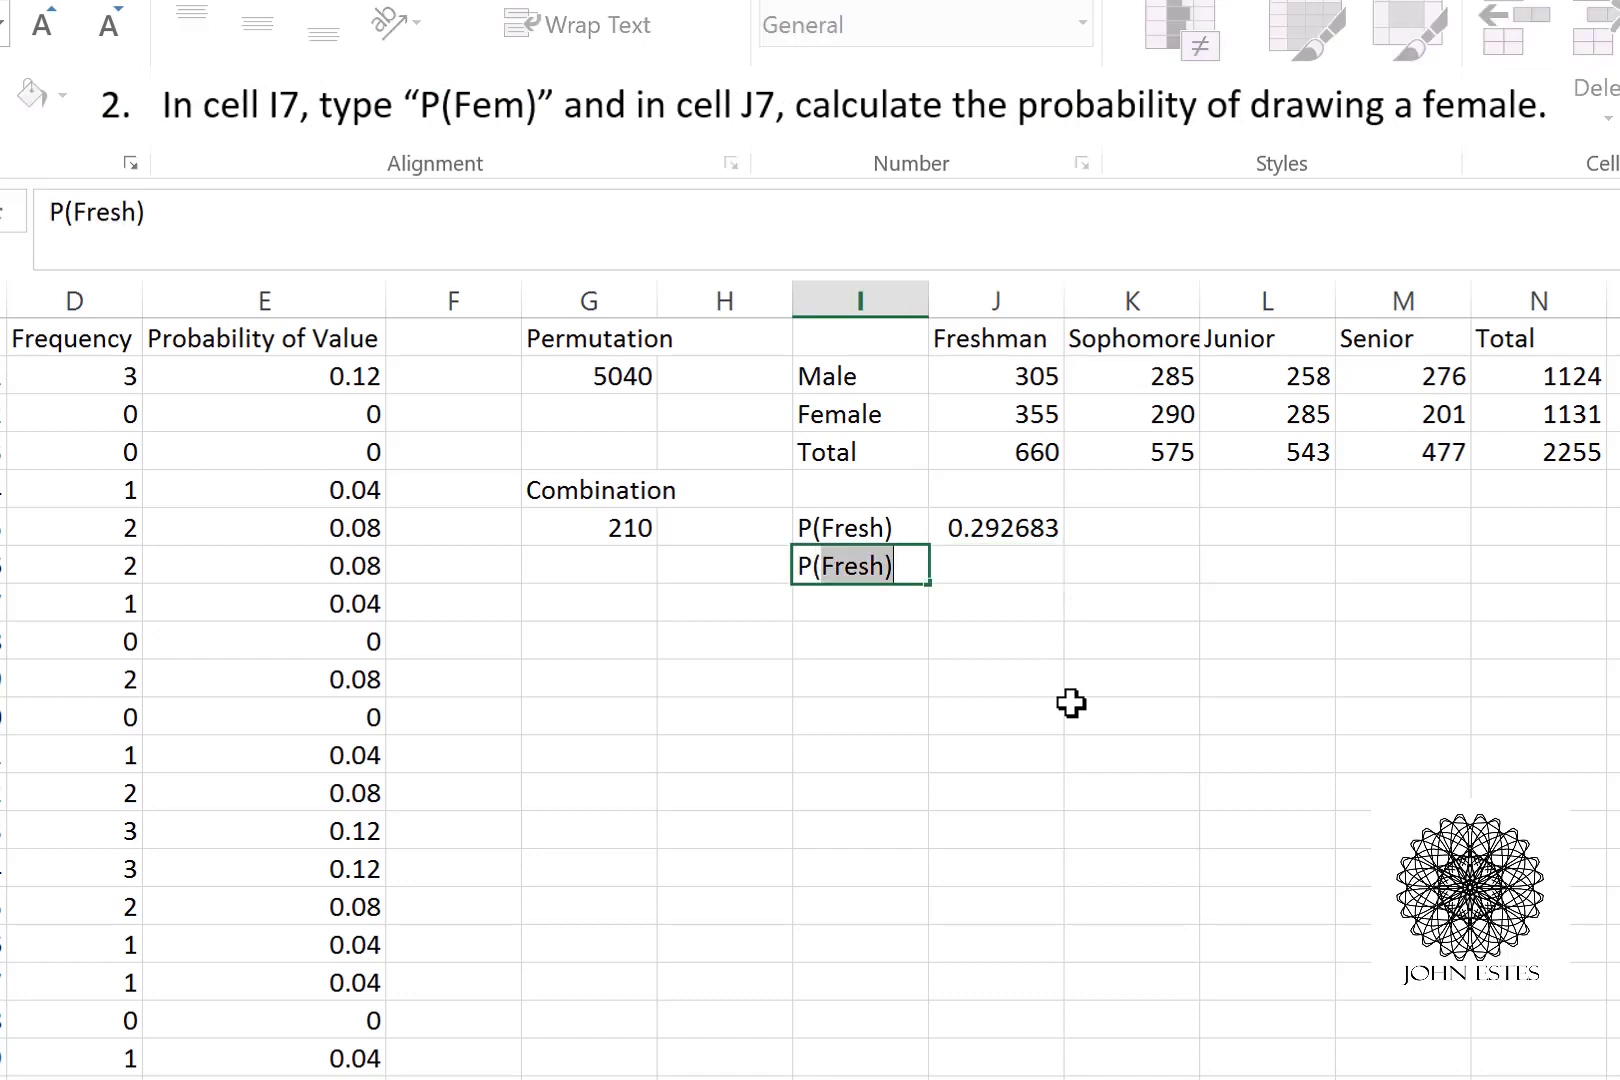
pyautogui.write('Fem)')
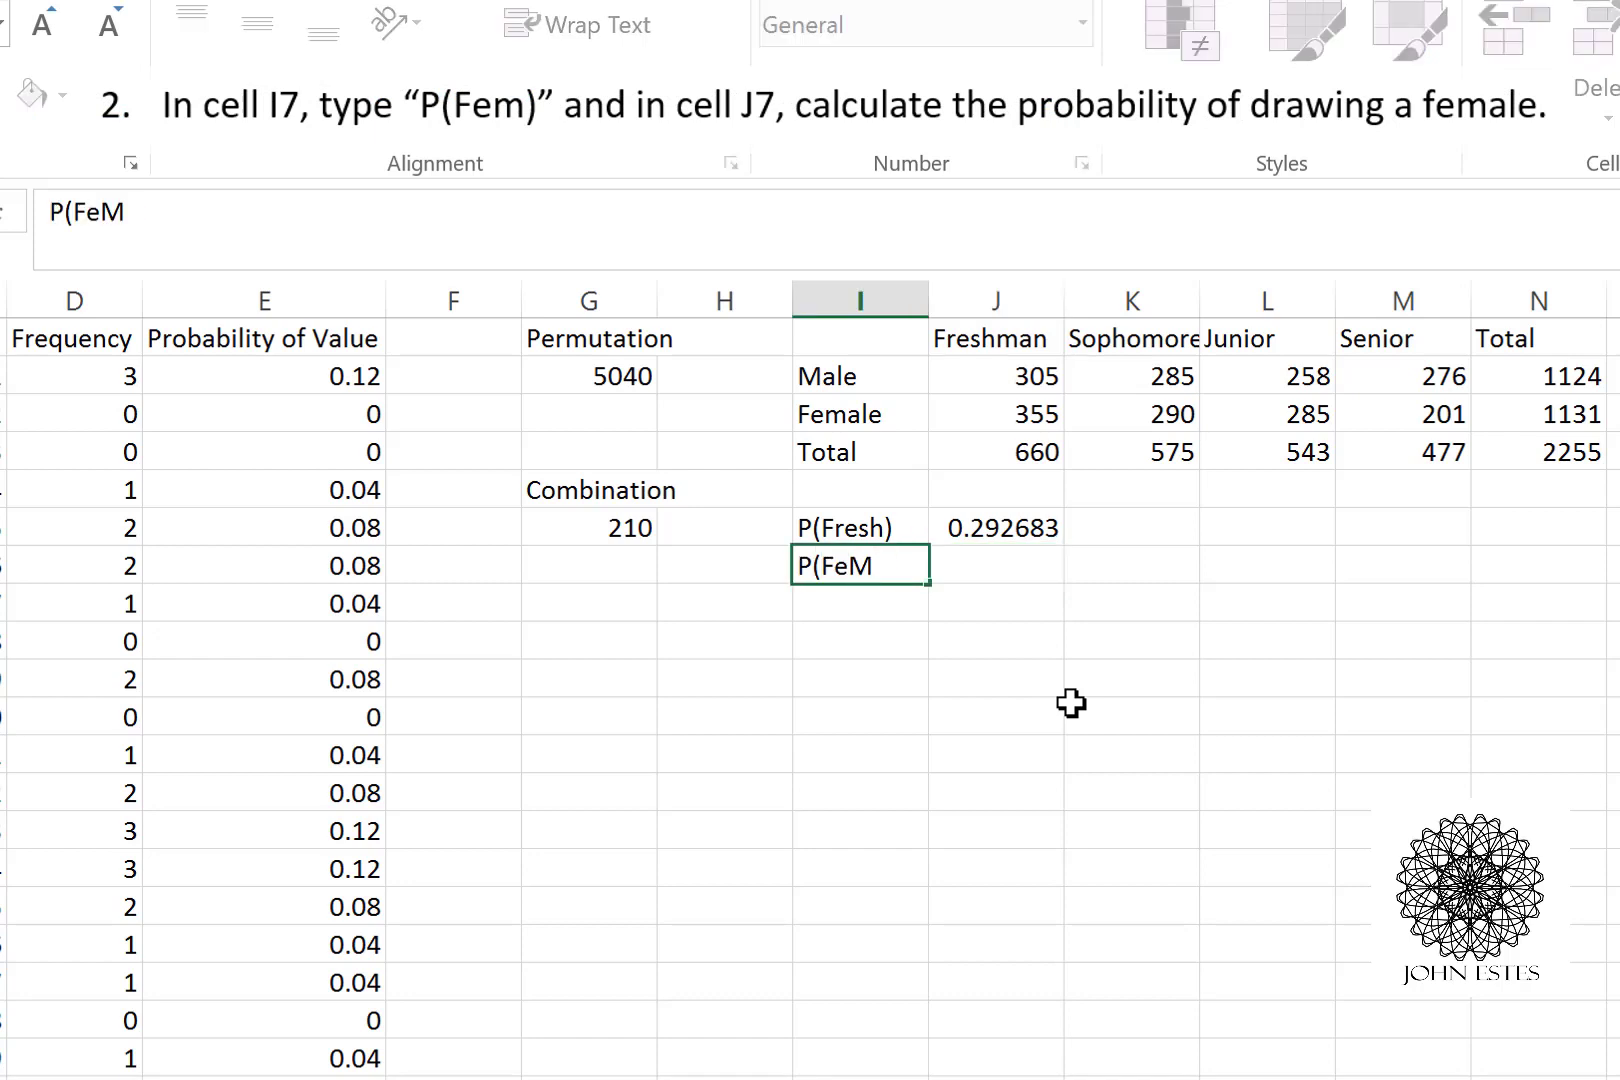
pyautogui.press('Tab')
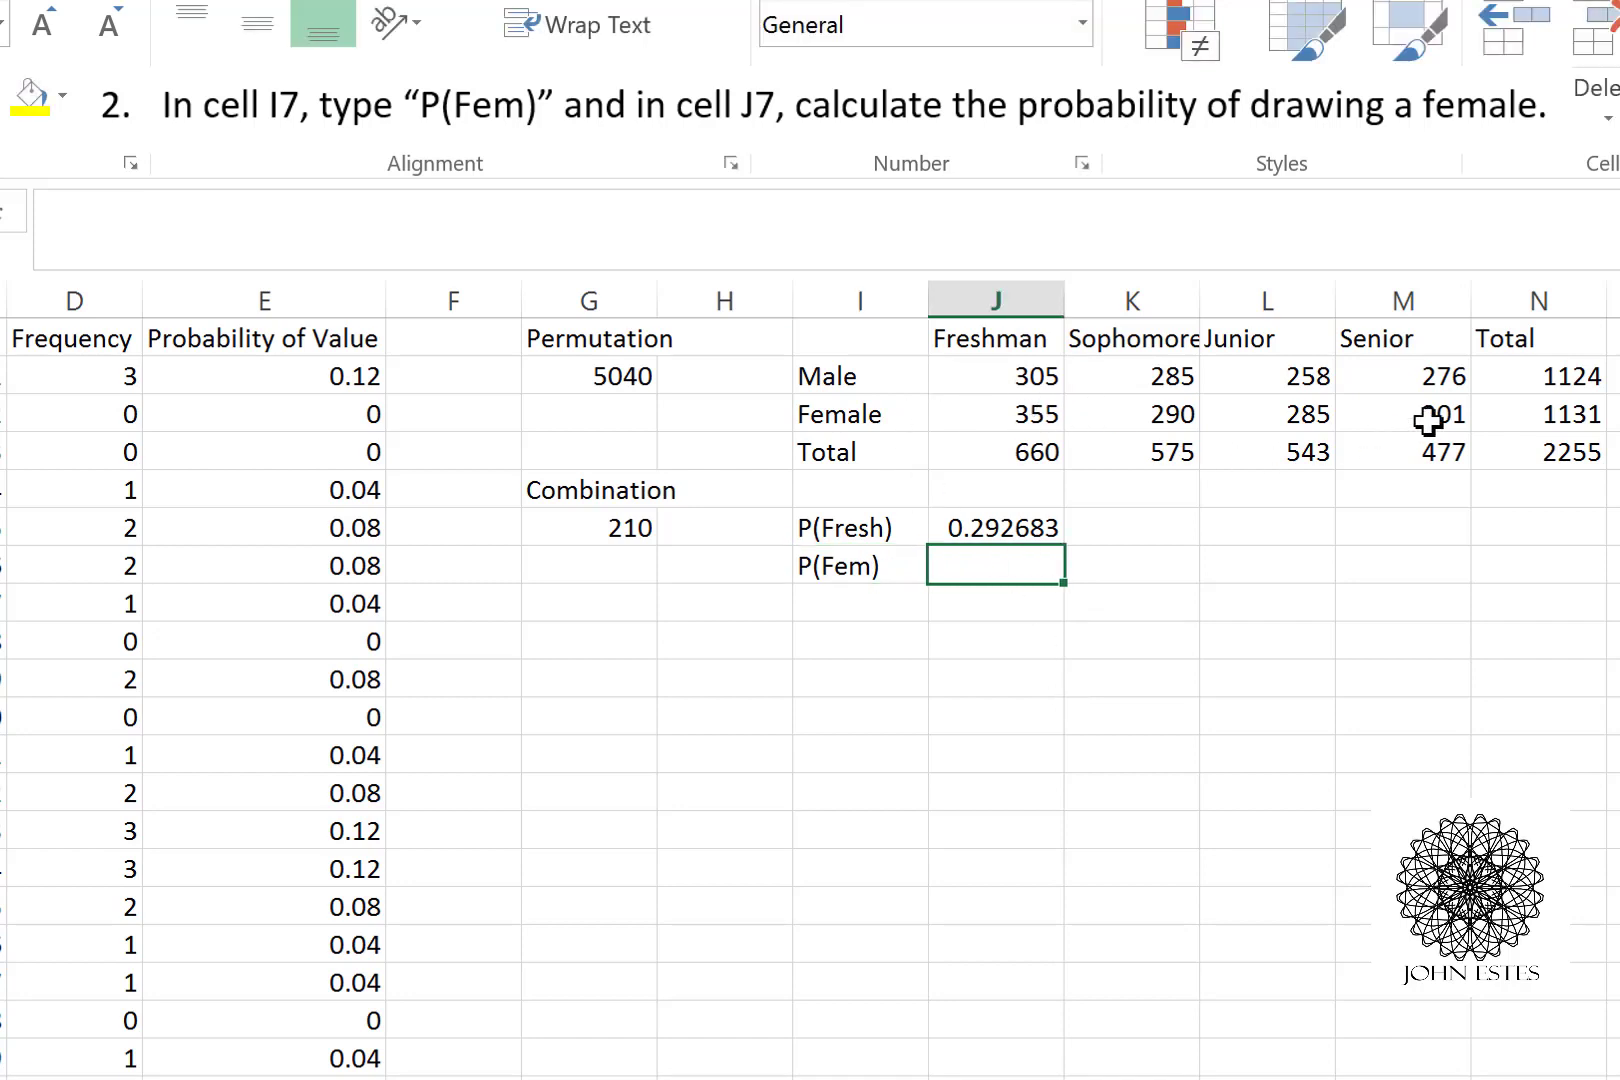
# Step: Enter the formula =N3/N4 in cell J7 to calculate the probability of drawing a female
pyautogui.write('=N3/')
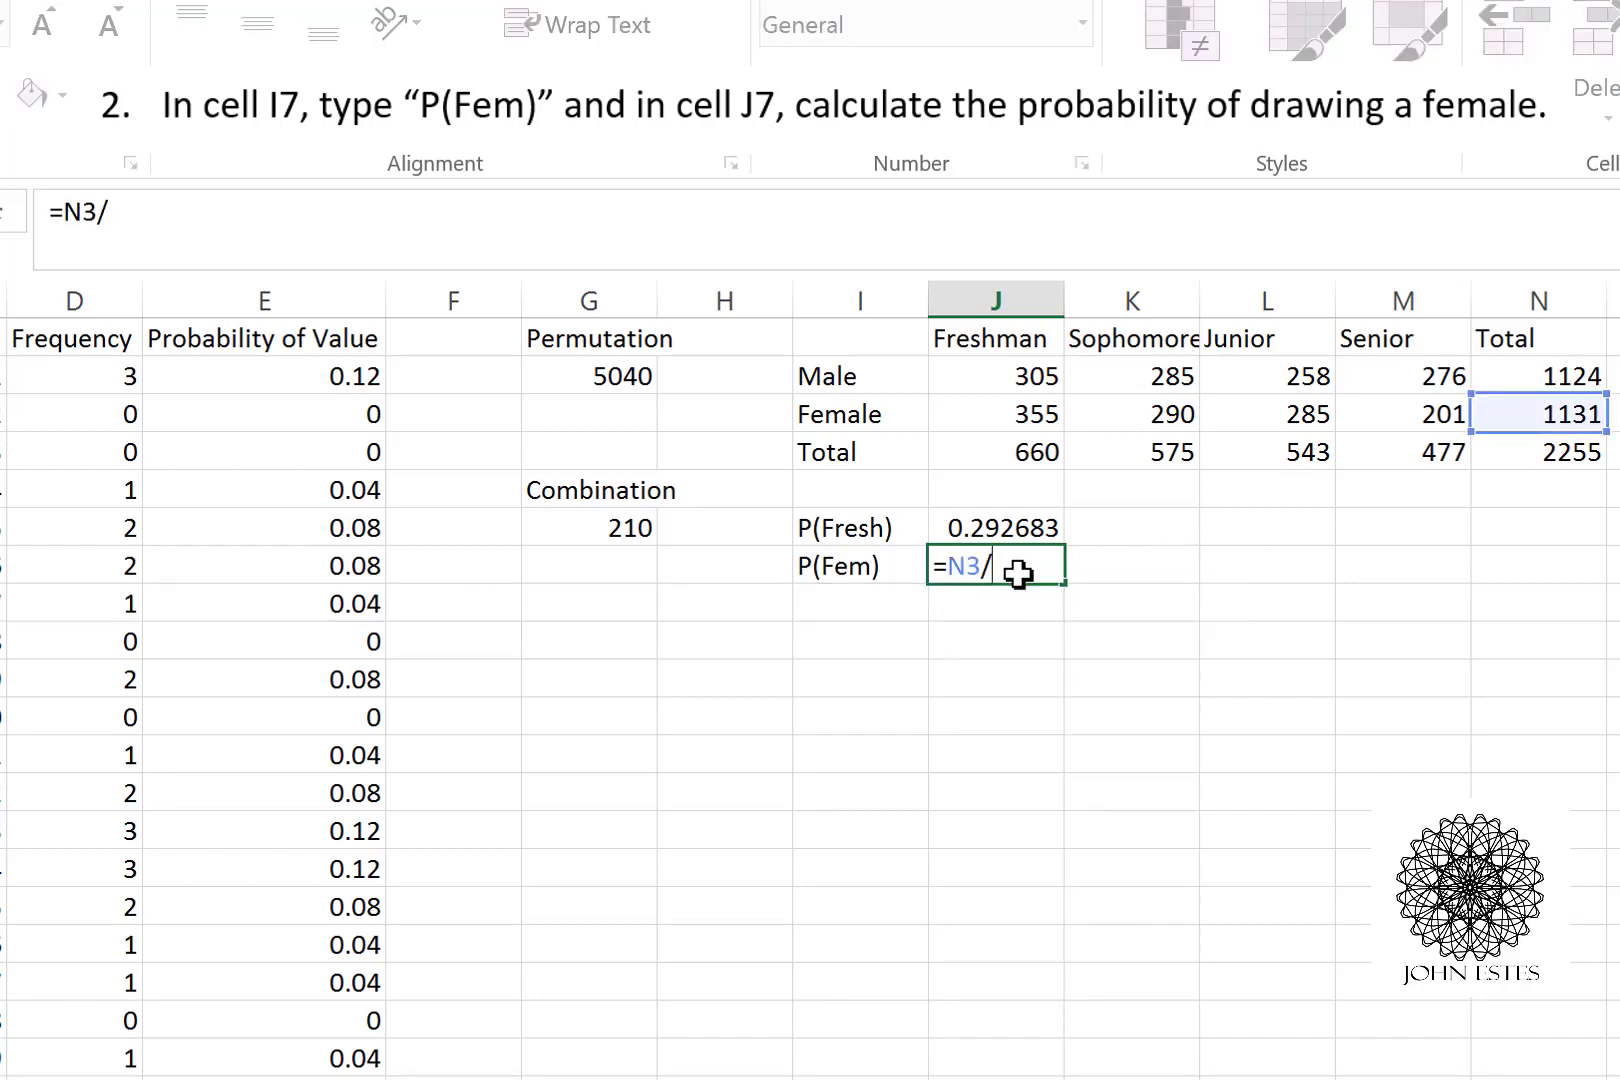
pyautogui.write('N4')
pyautogui.press('Return')
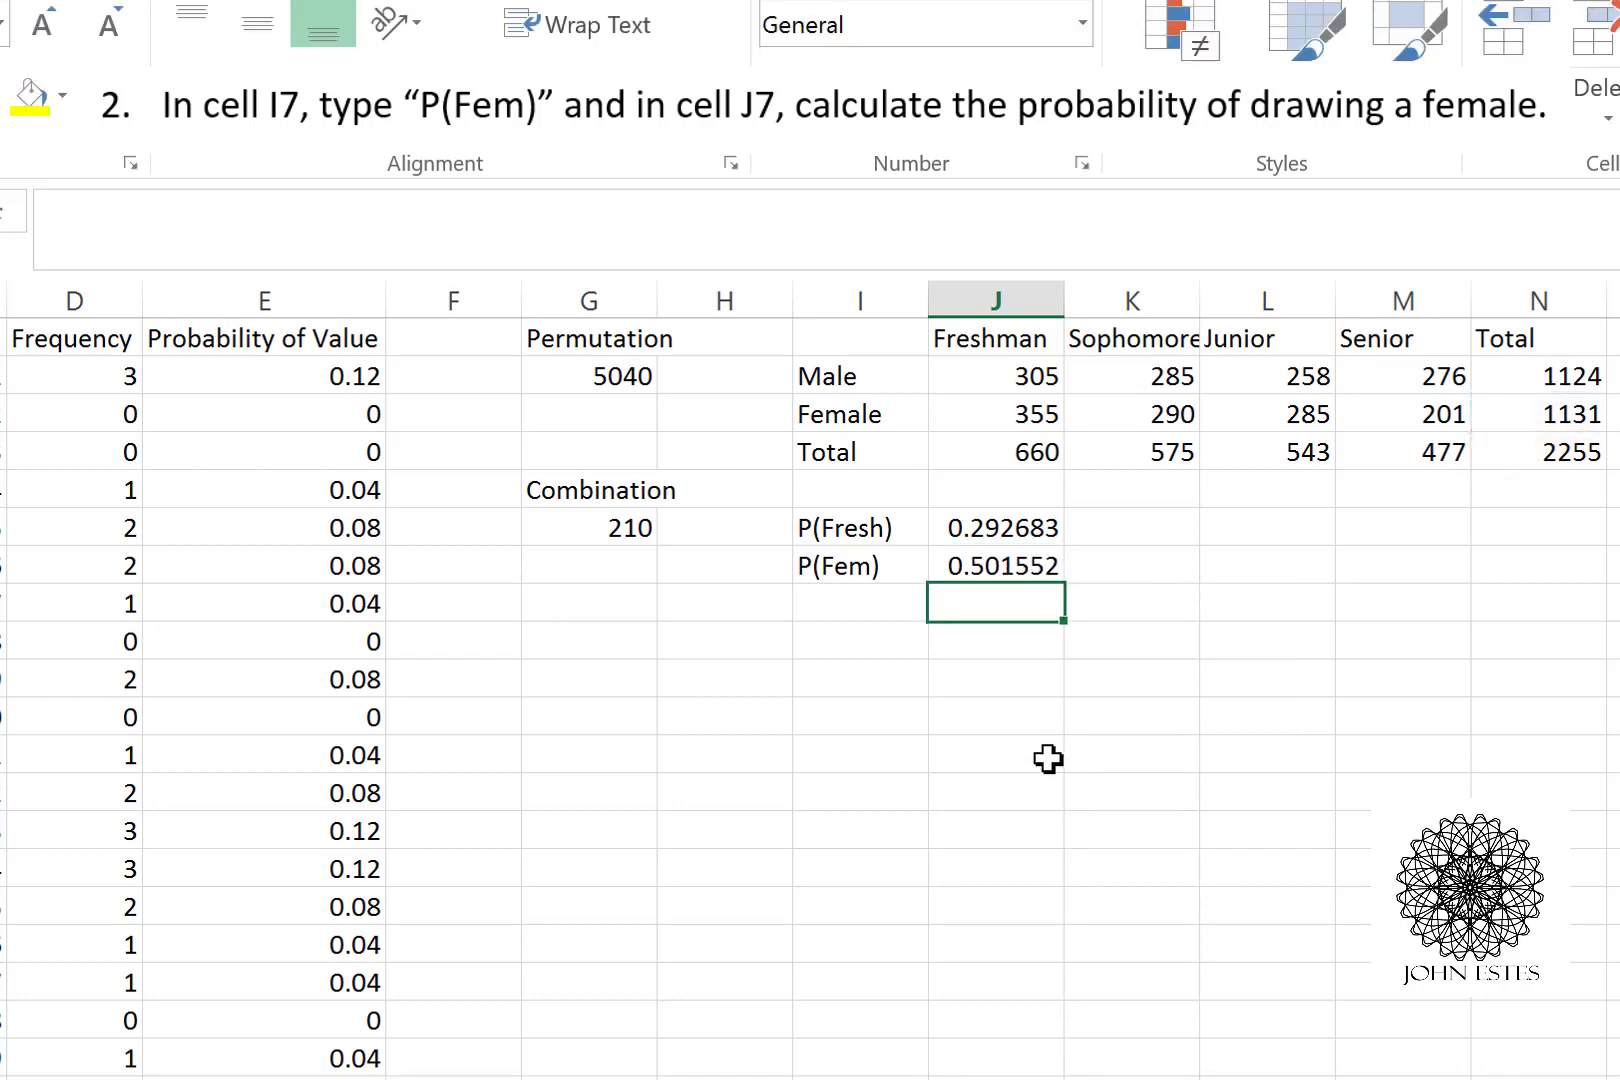
# Step: Enter the label P(Soph and Male) in cell I8, under the female probability label
pyautogui.click(855, 596)
pyautogui.write('P(')
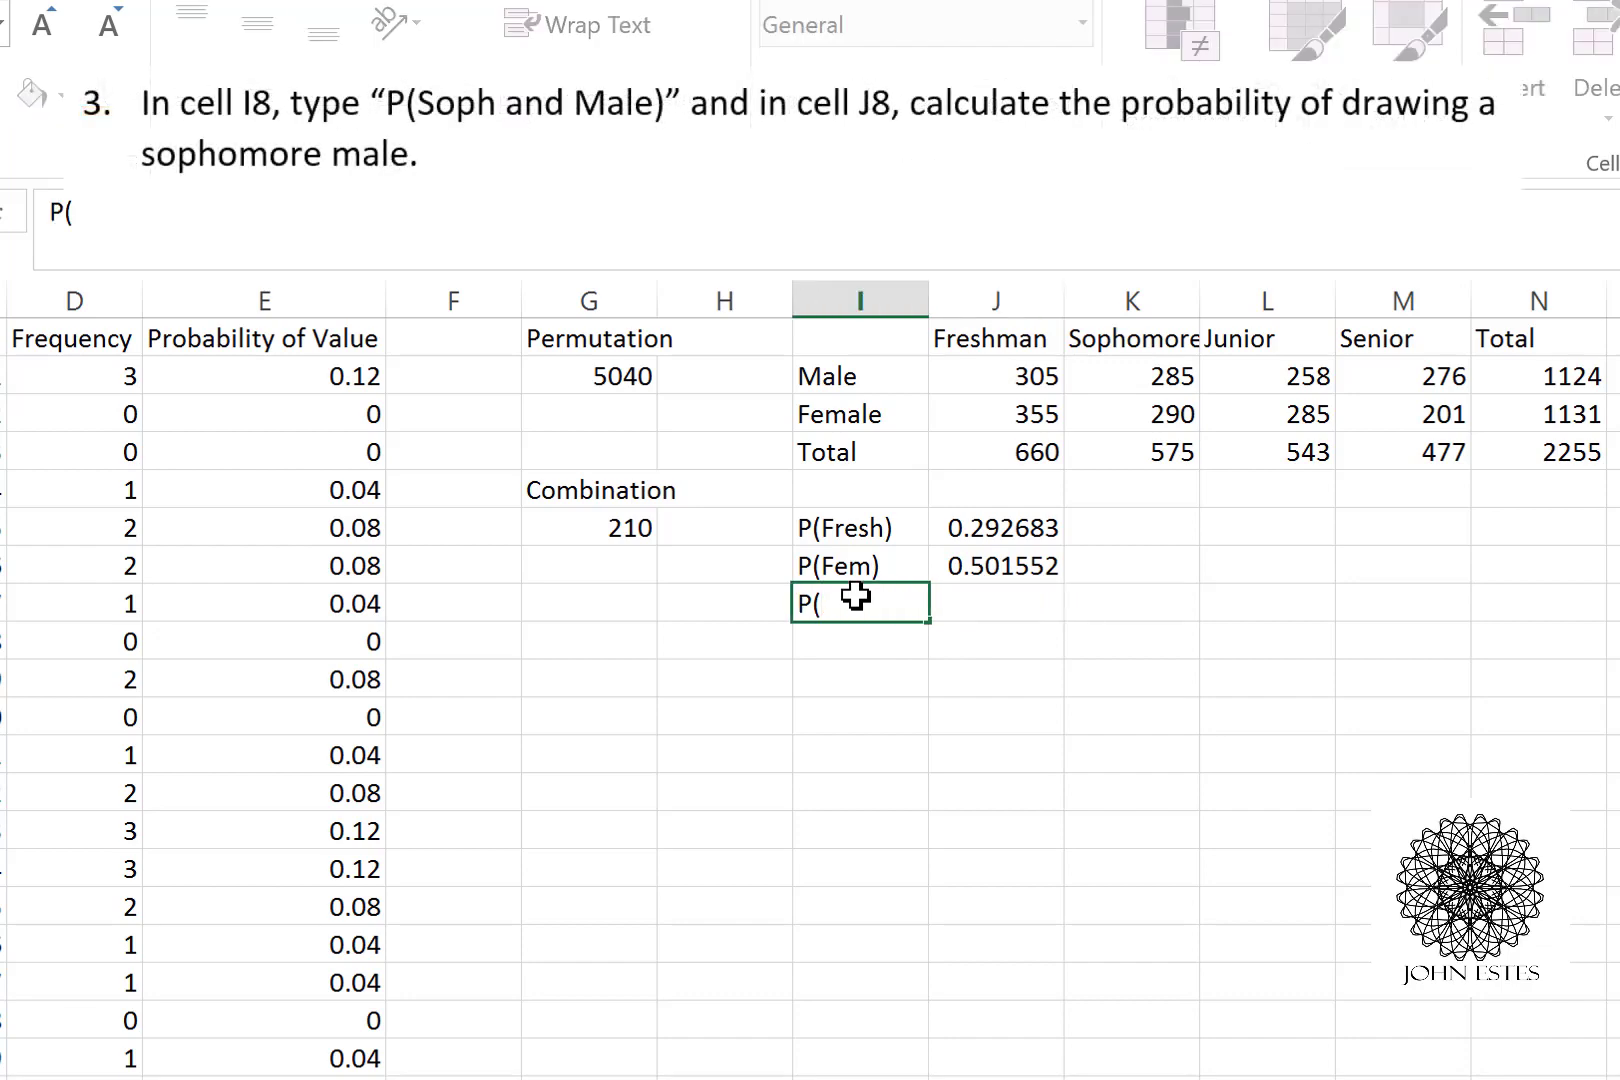
pyautogui.write('Soph and Male)')
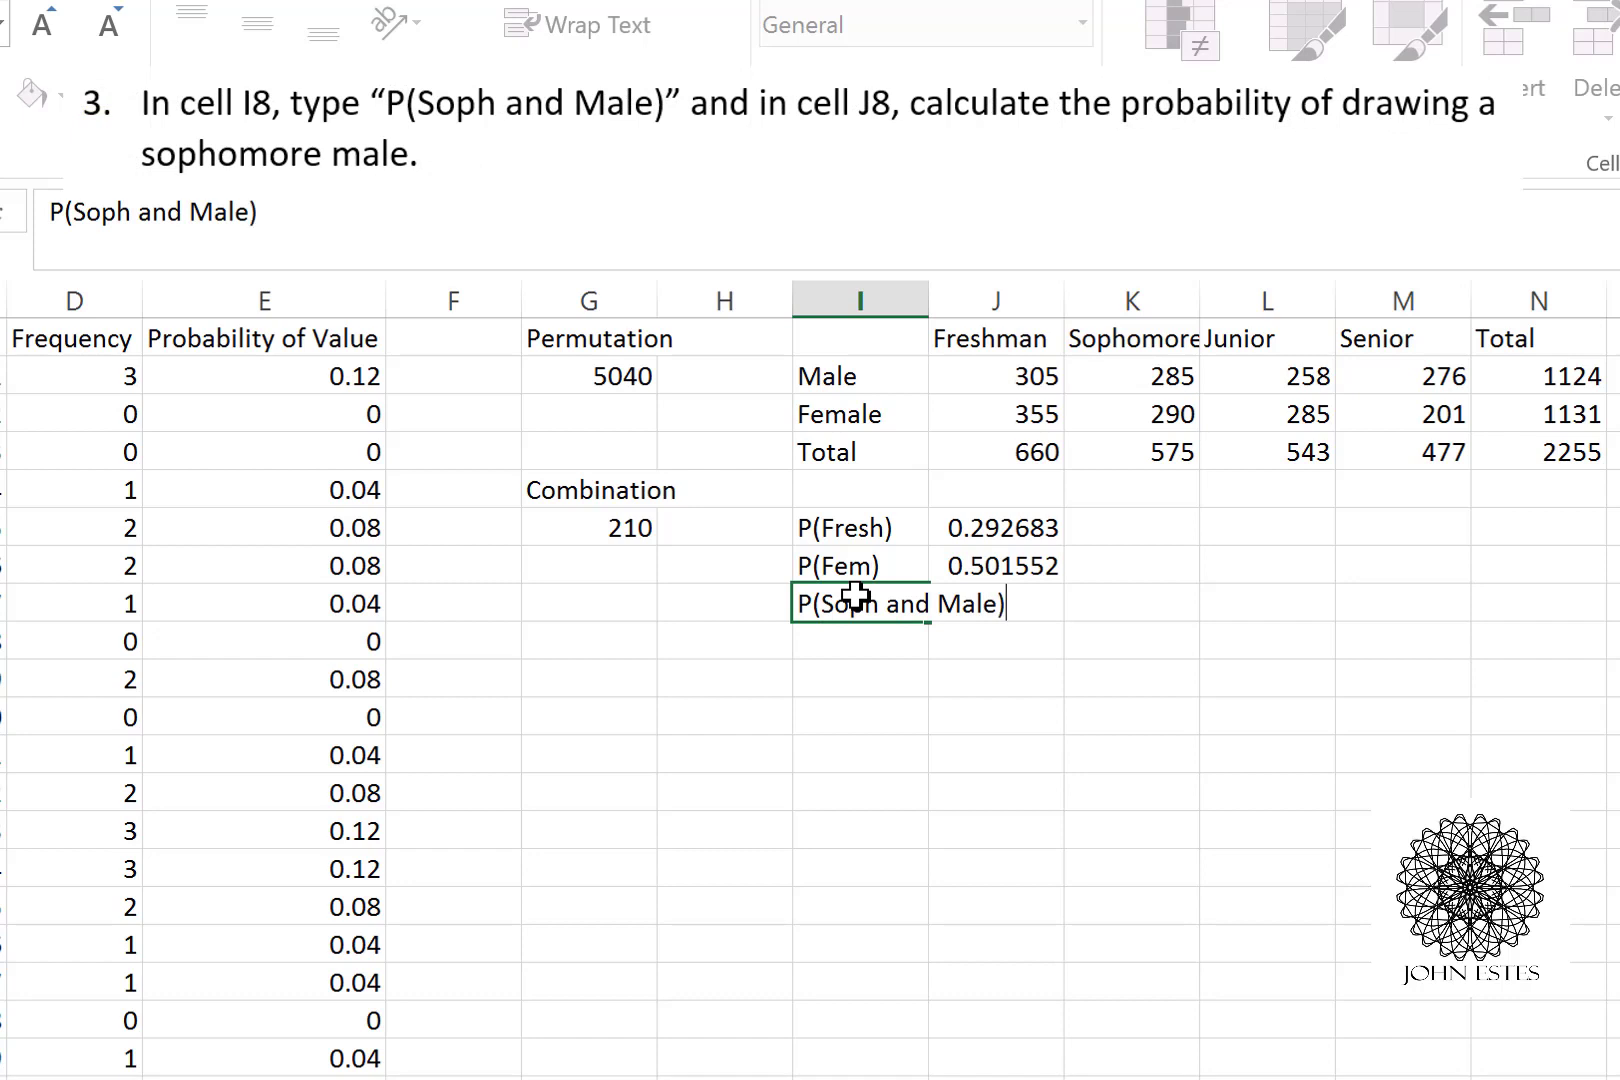
pyautogui.press('Tab')
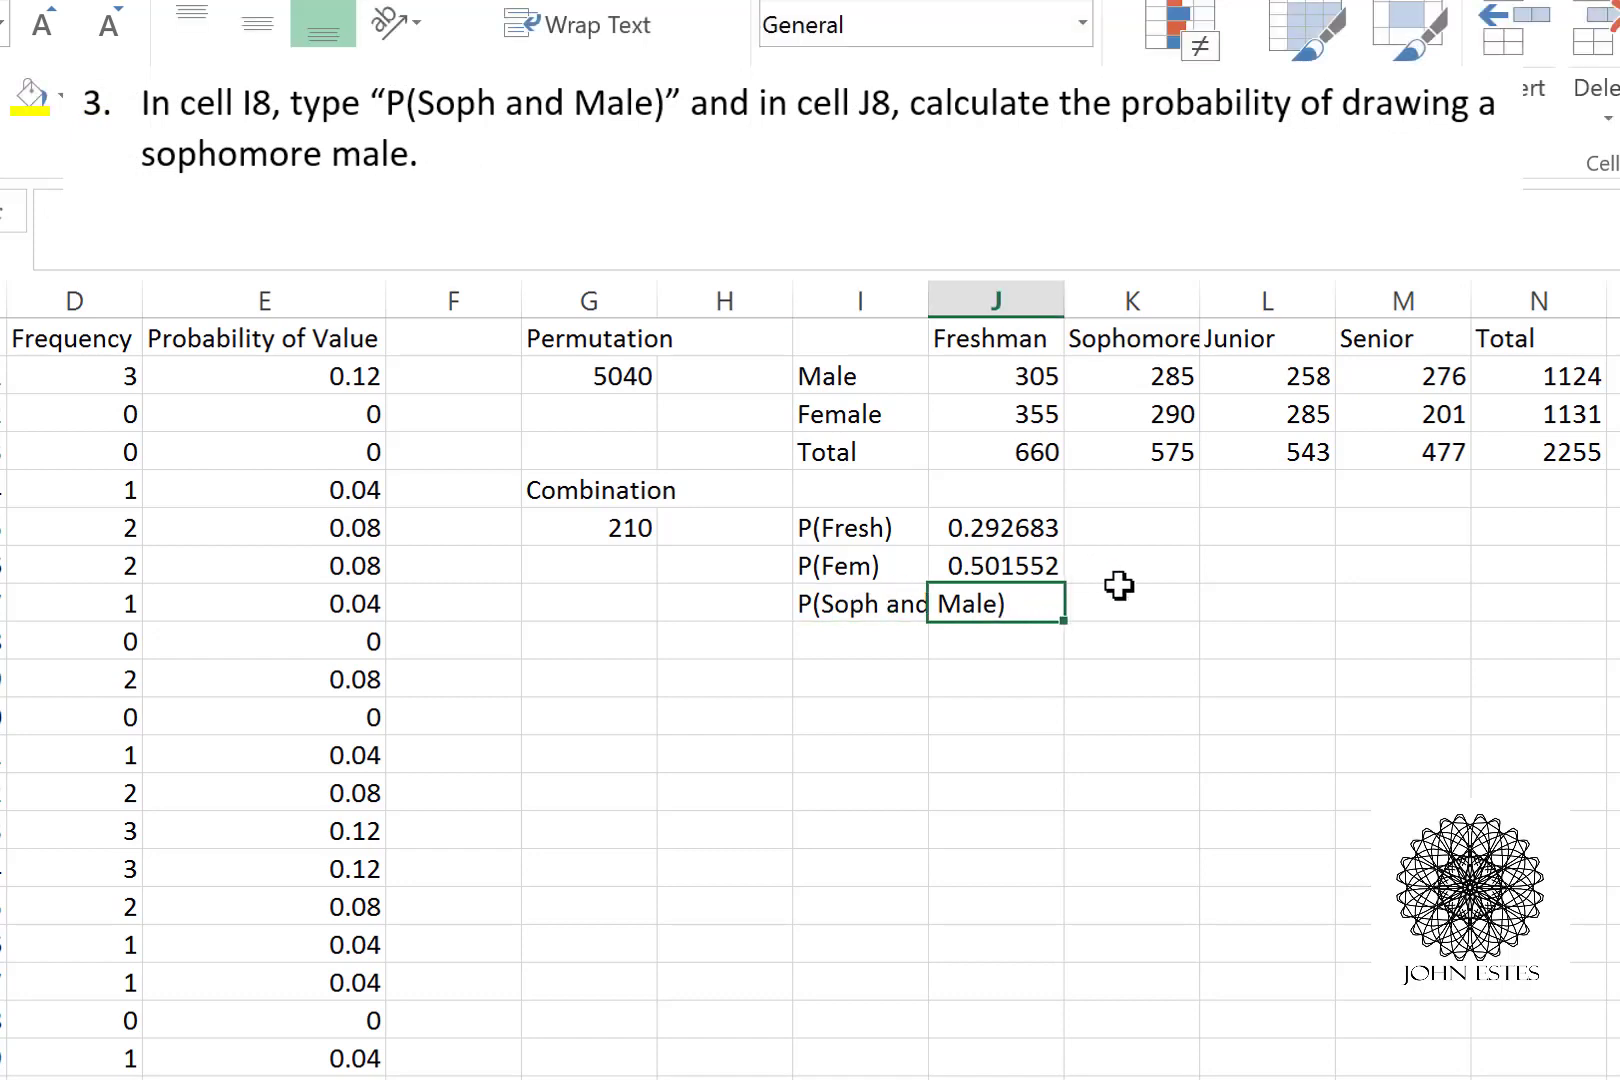
# Step: Enter the formula =K2/N4 in cell J8 to calculate the probability of drawing a sophomore male
pyautogui.click(1170, 376)
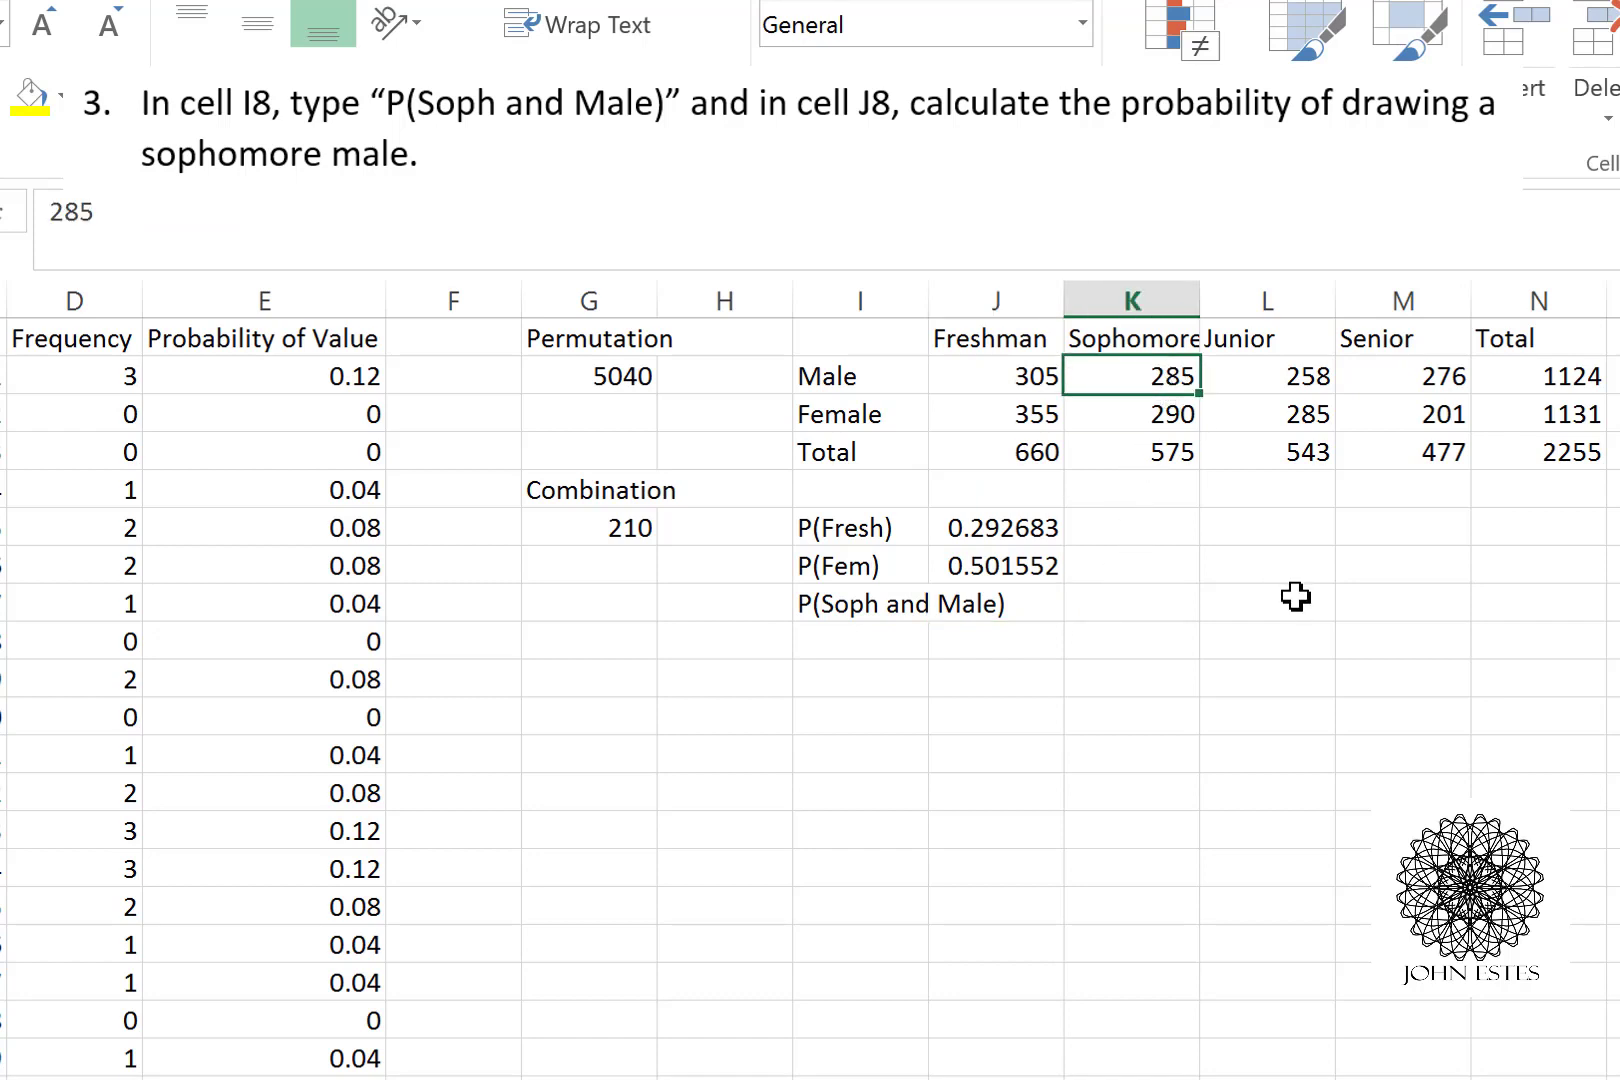
pyautogui.click(1030, 567)
pyautogui.doubleClick(1024, 614)
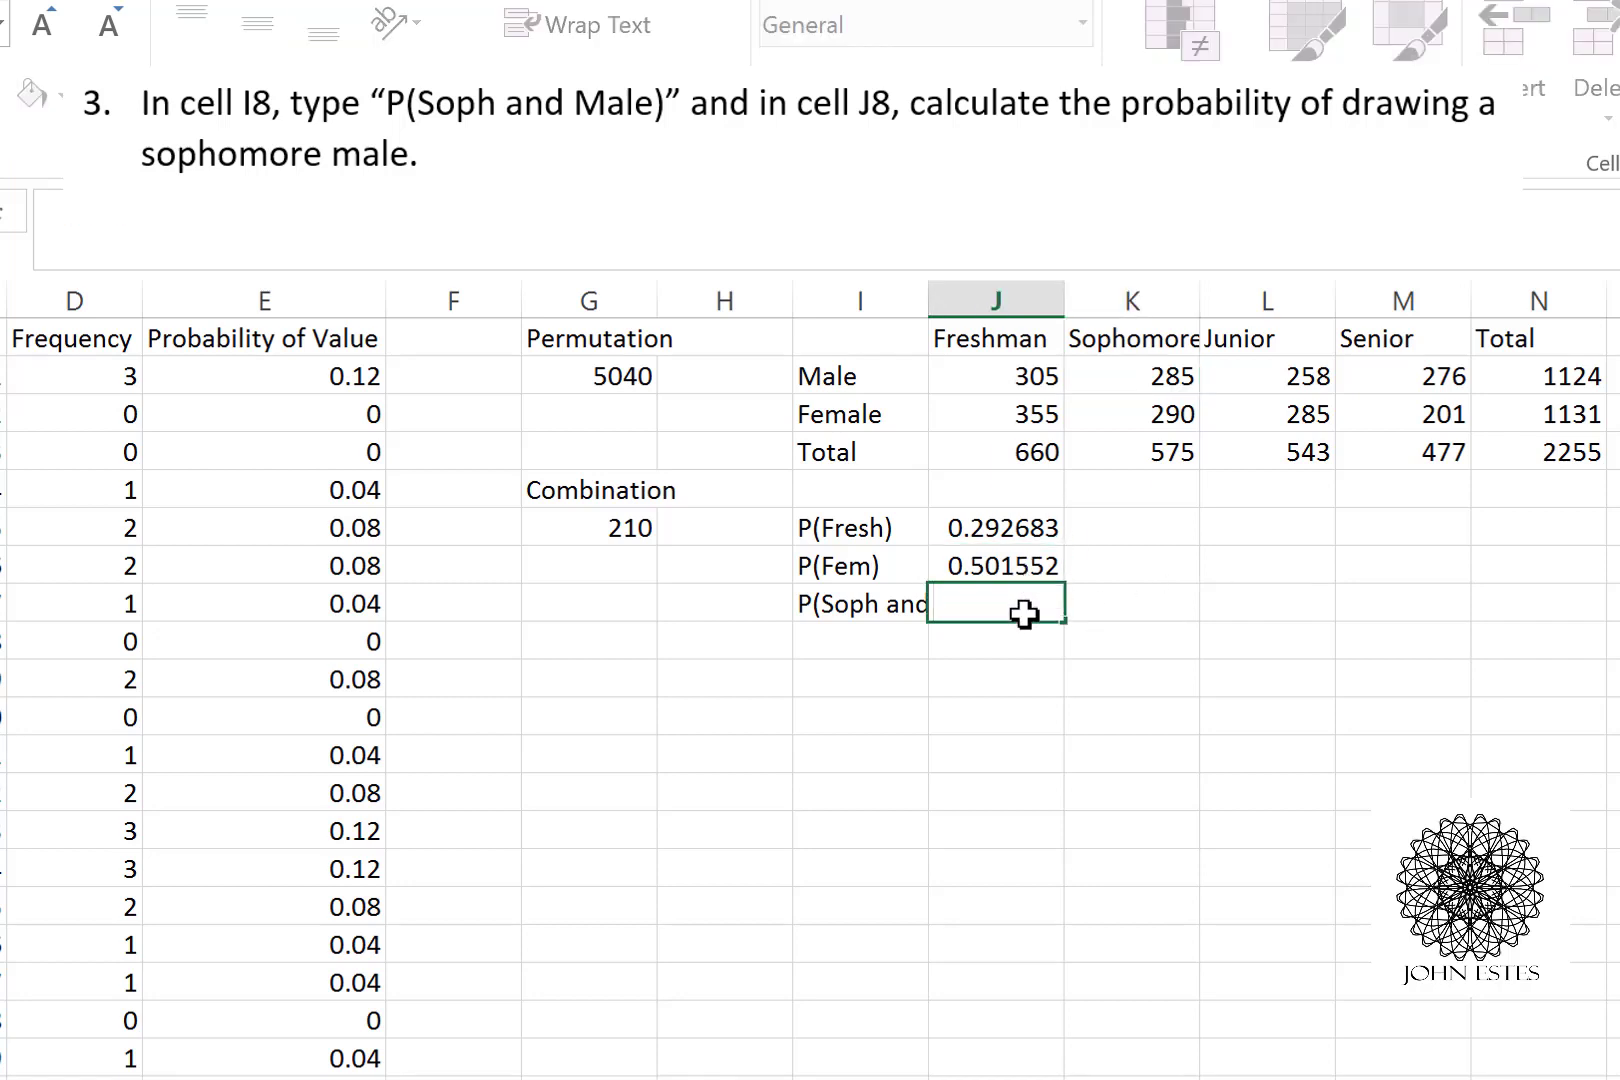
pyautogui.write('=K2/N4')
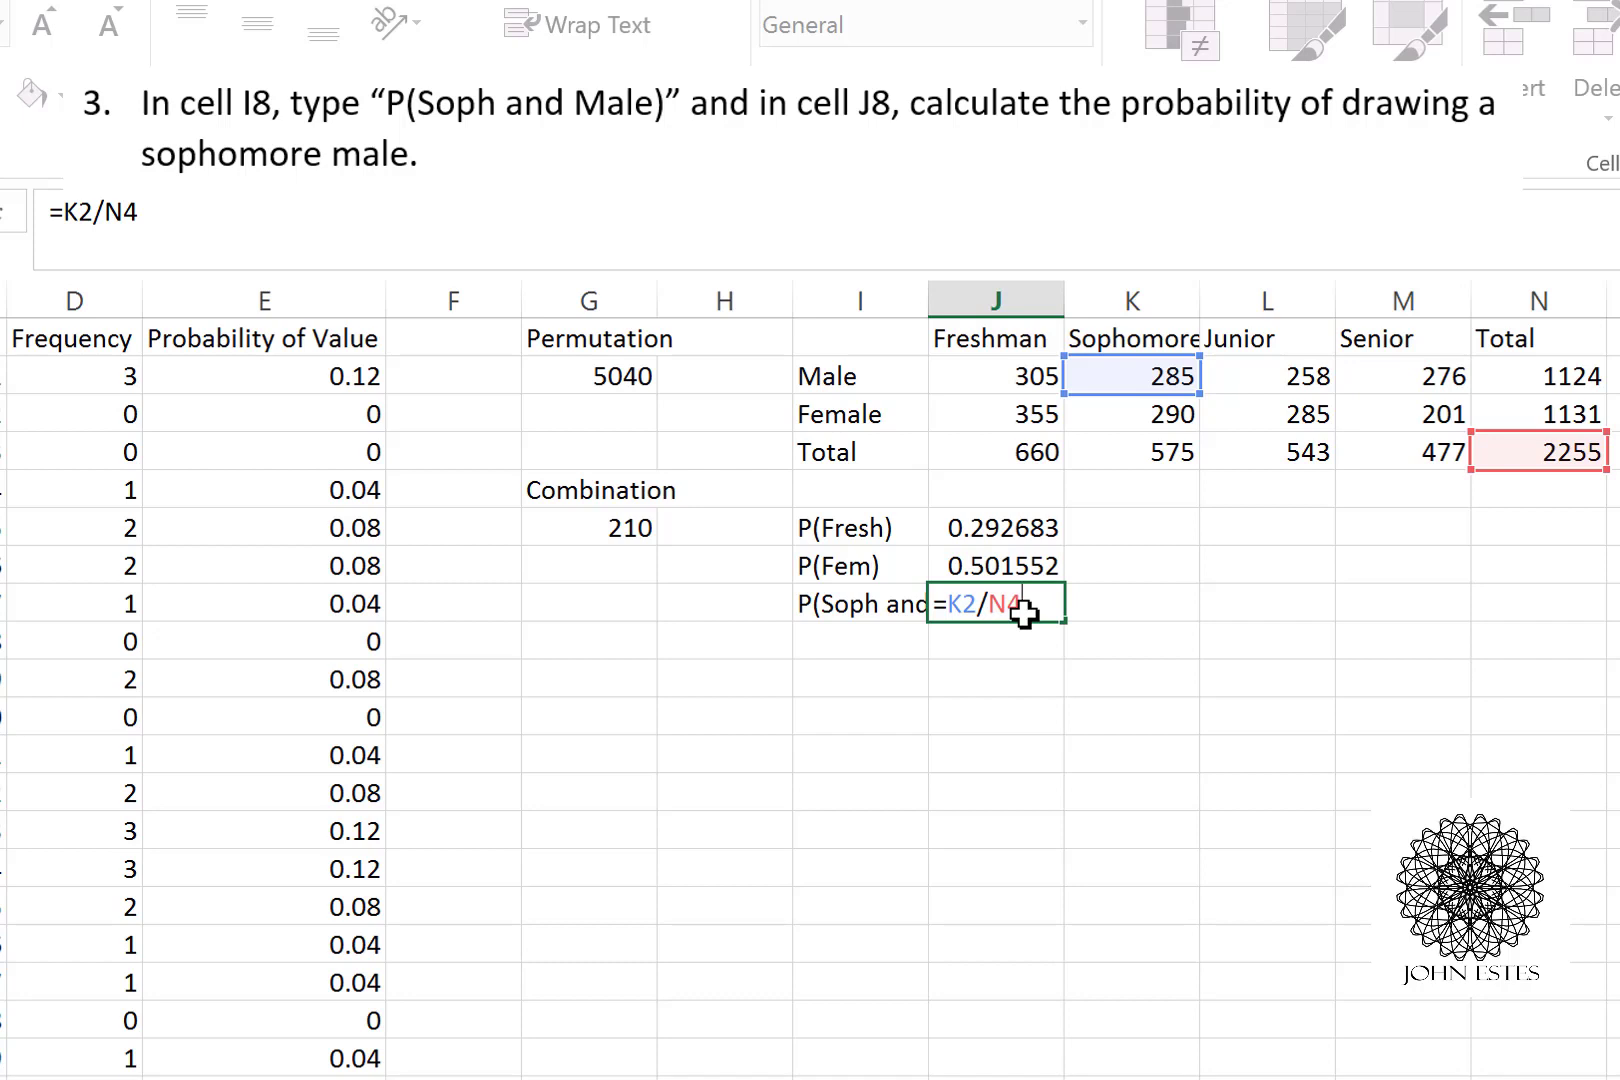
pyautogui.press('Return')
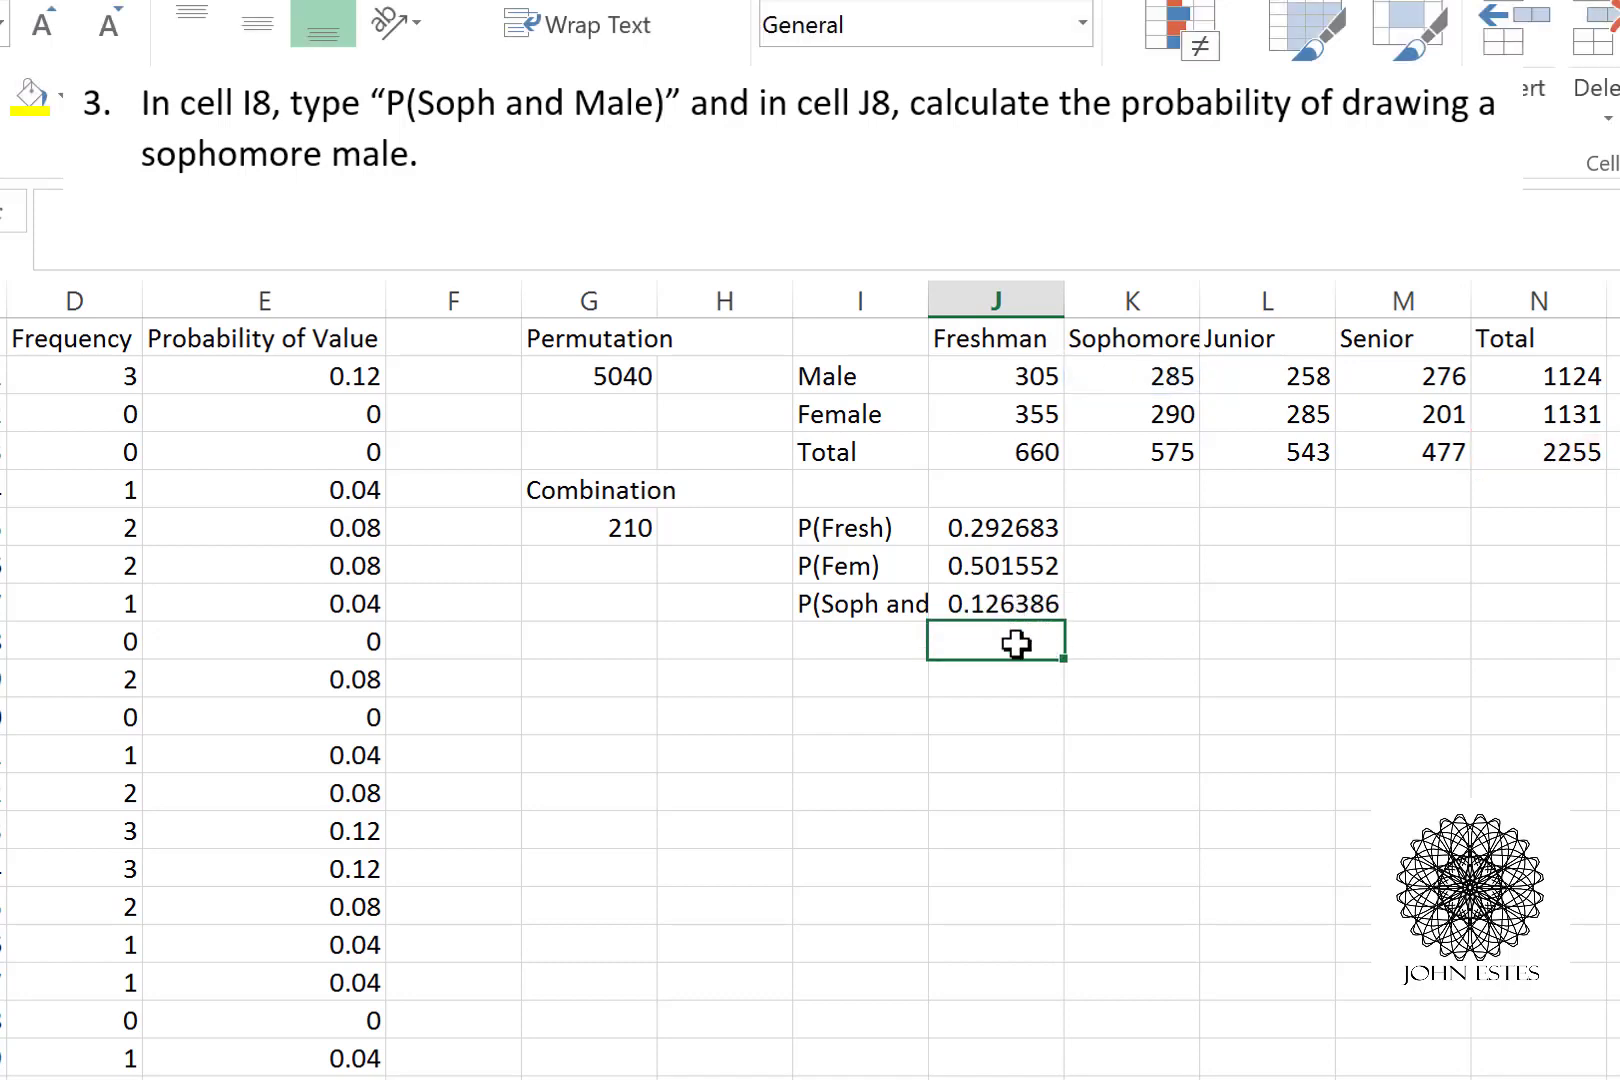
# Step: Enter the label P(Jun|Fem) in cell I9, under the sophomore-and-male label
pyautogui.click(865, 643)
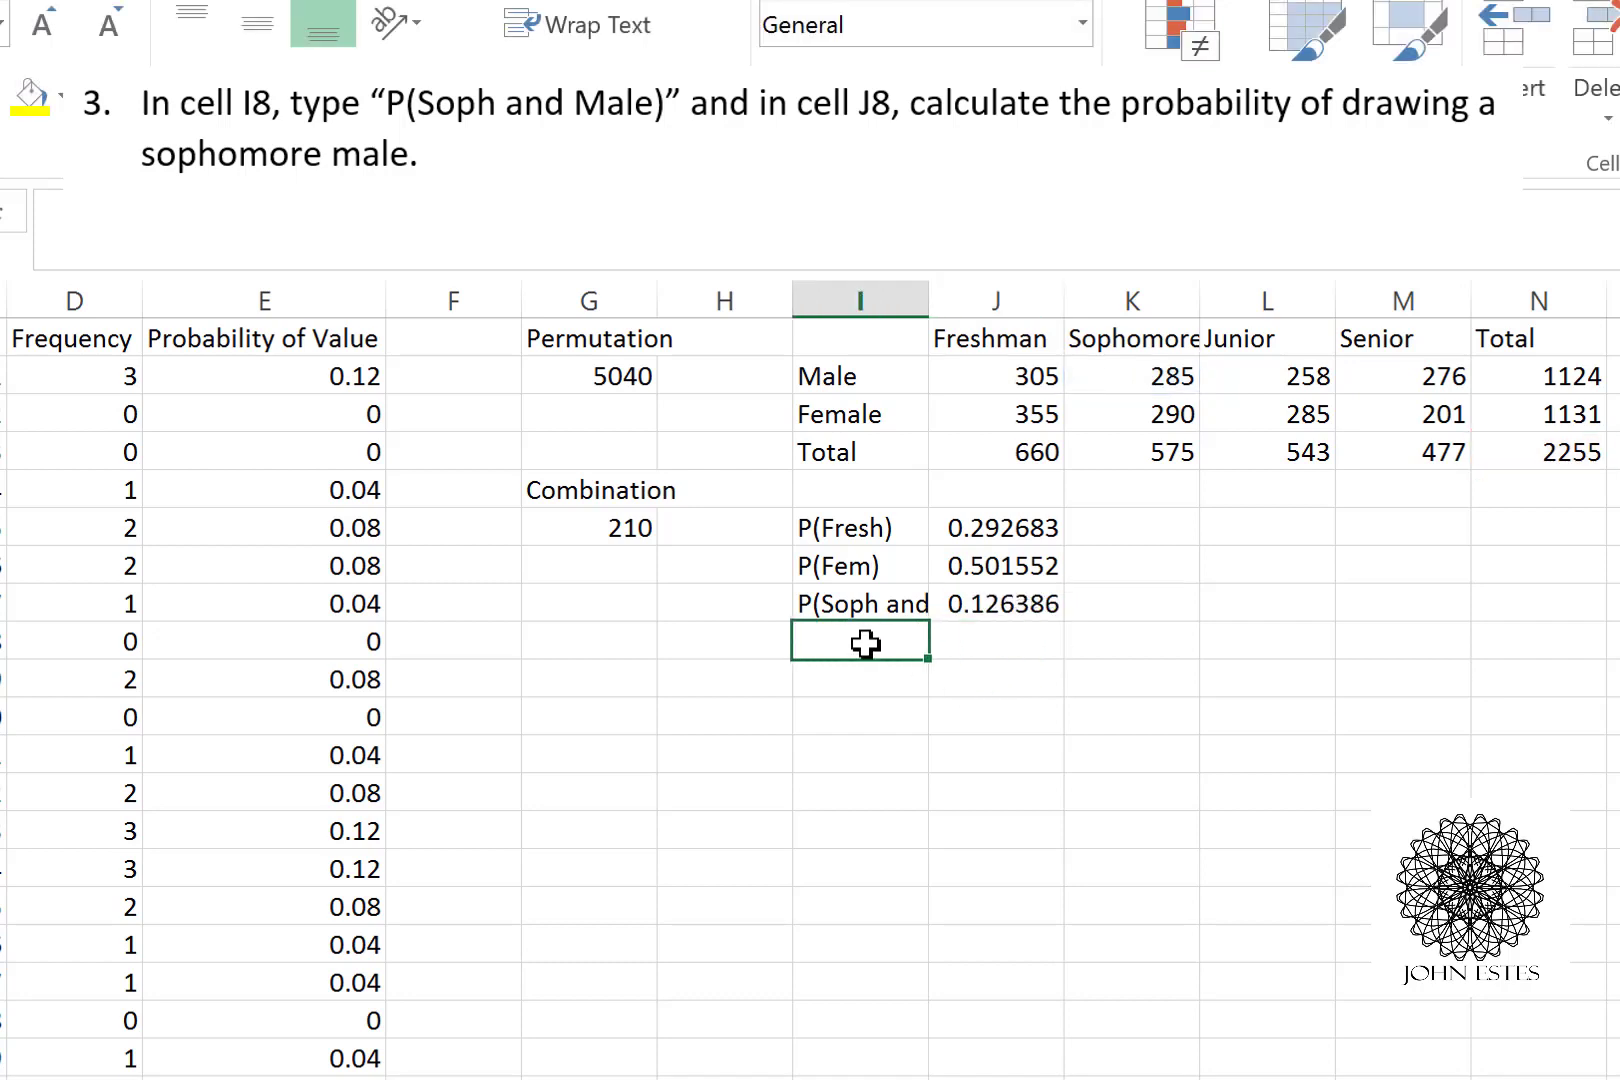
pyautogui.write('P(')
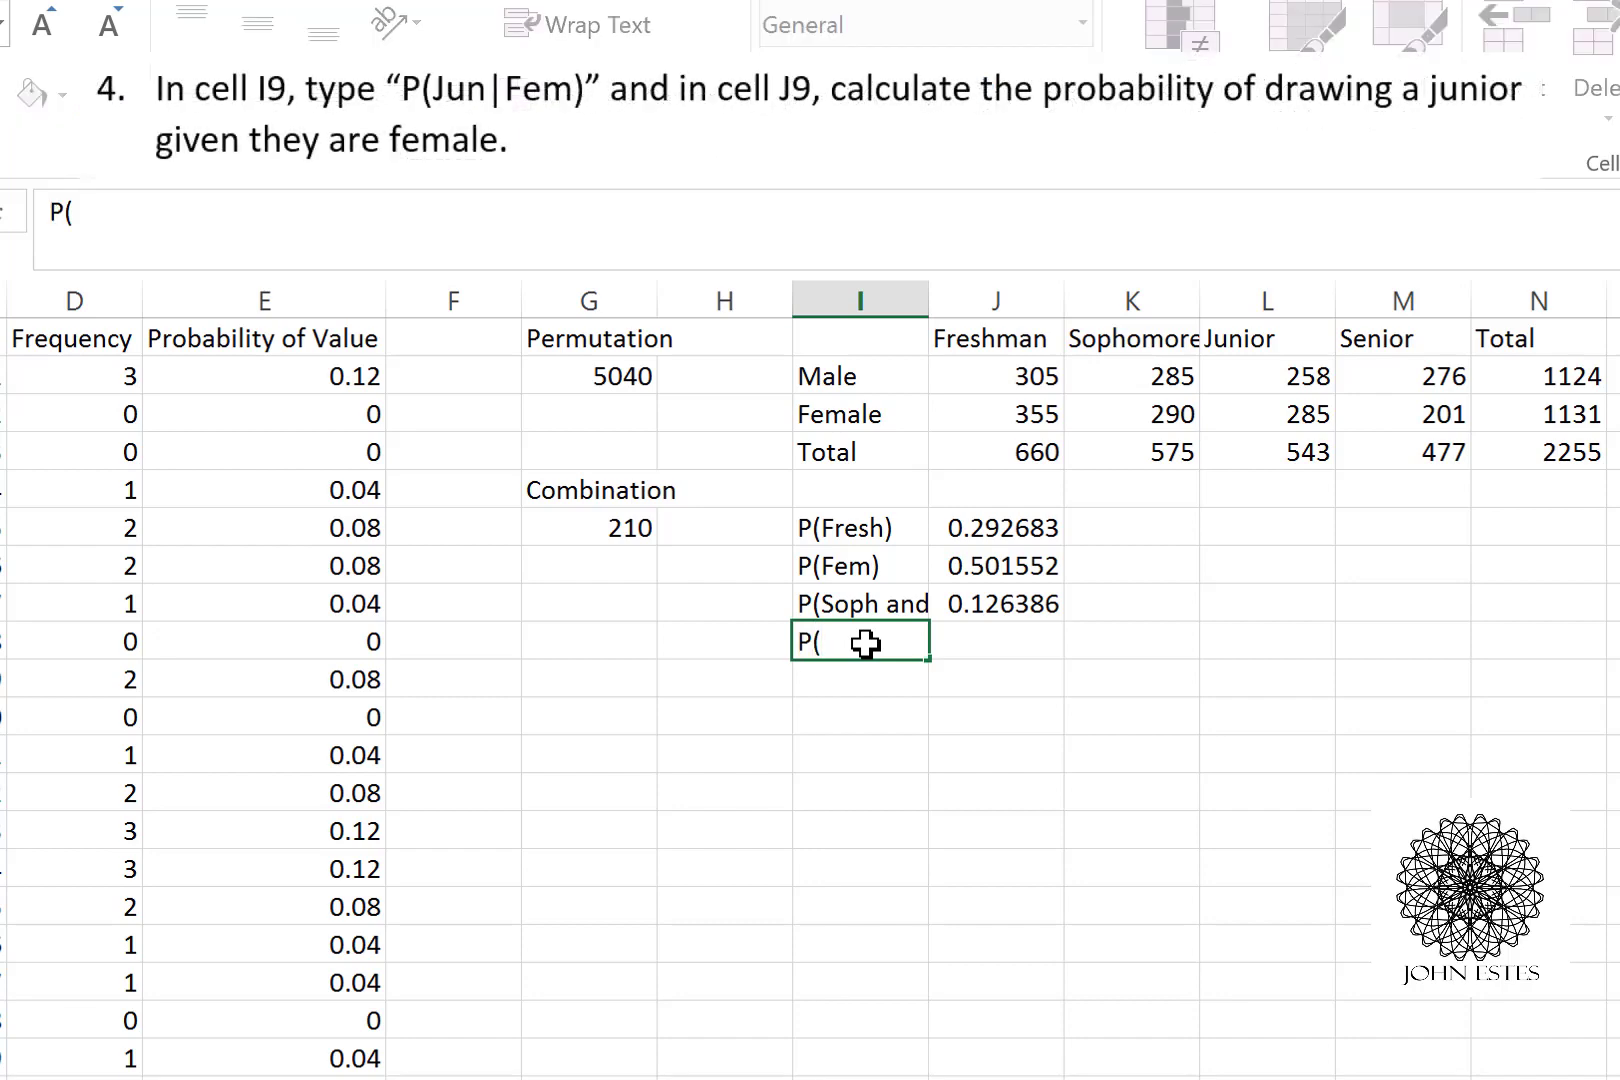
pyautogui.write('Jun|Fem)')
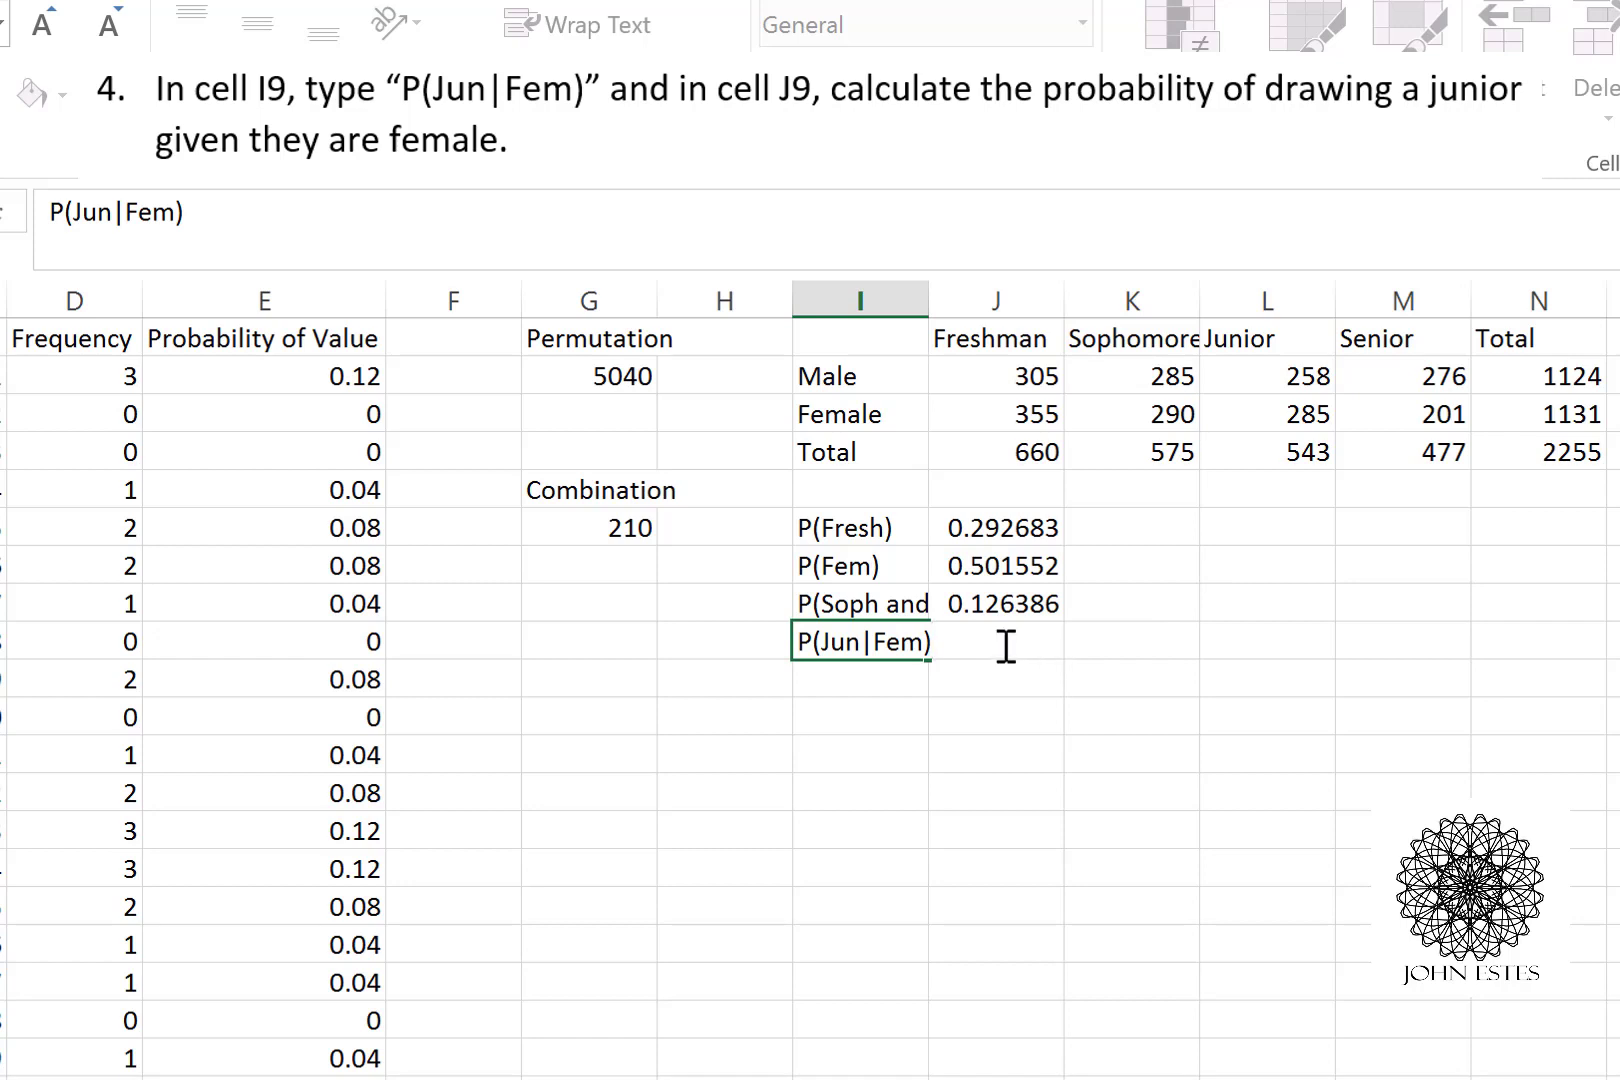
# Step: Enter the formula =L3/N3 in cell J9 to calculate the probability of drawing a junior given they are female
pyautogui.click(1333, 420)
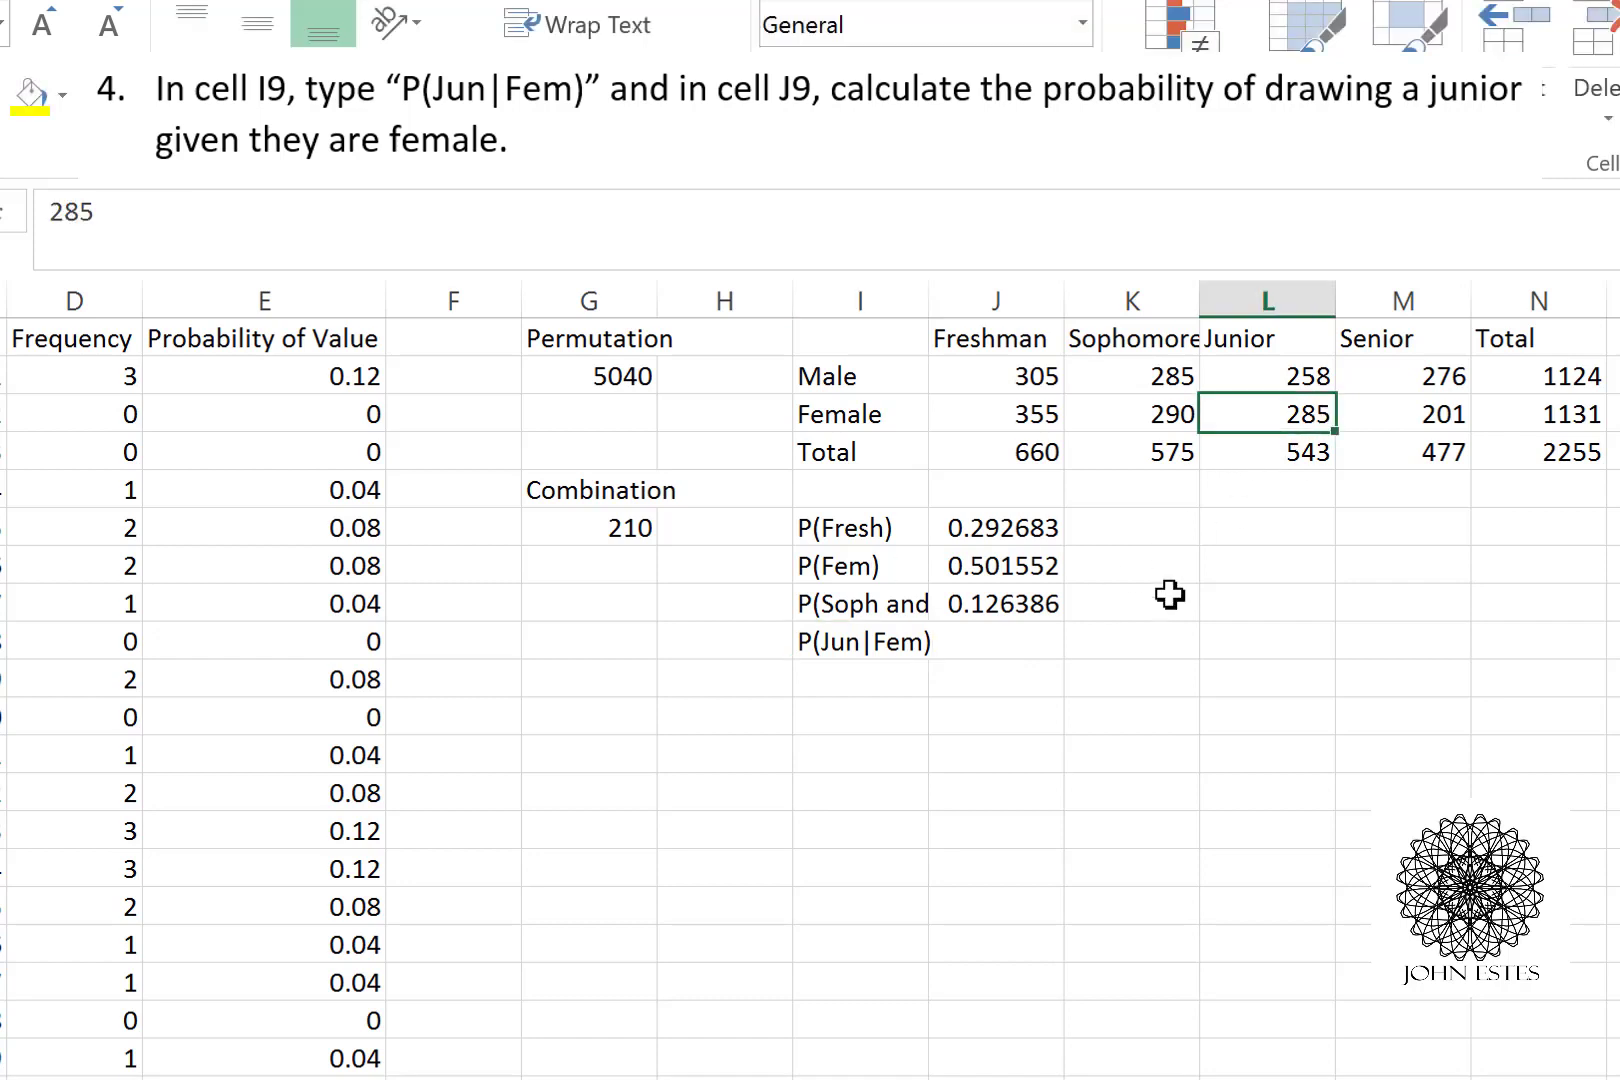
pyautogui.click(980, 640)
pyautogui.click(594, 220)
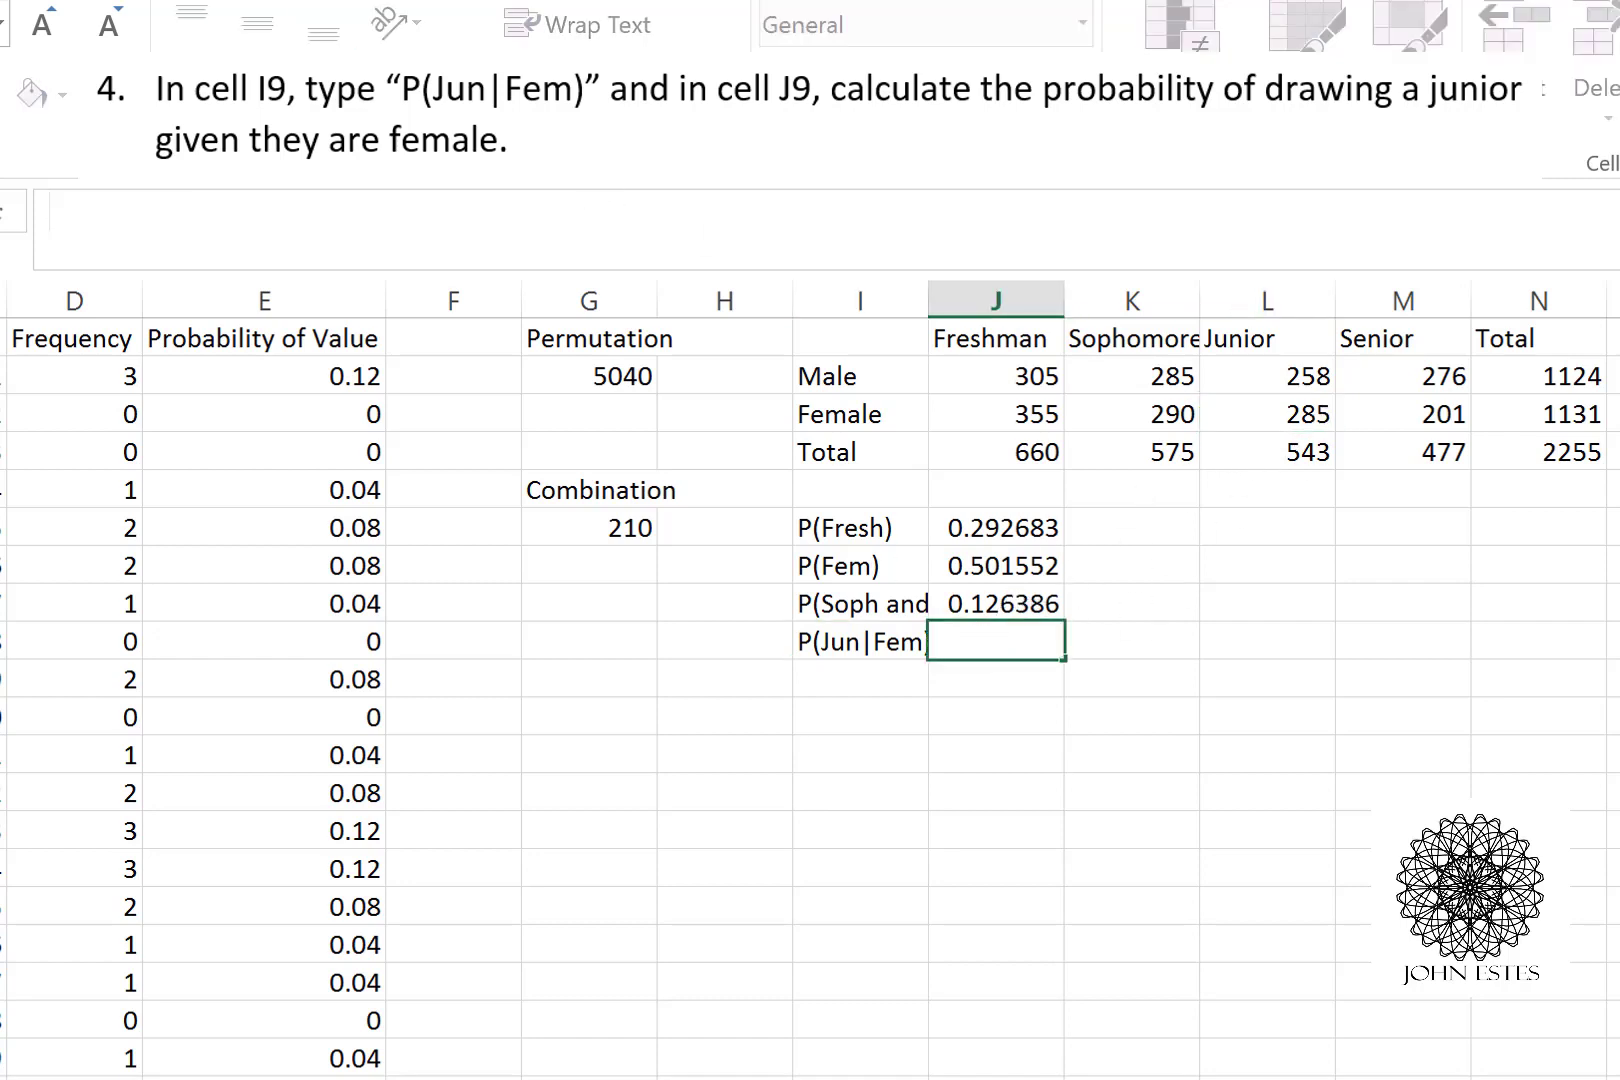
pyautogui.write('=L')
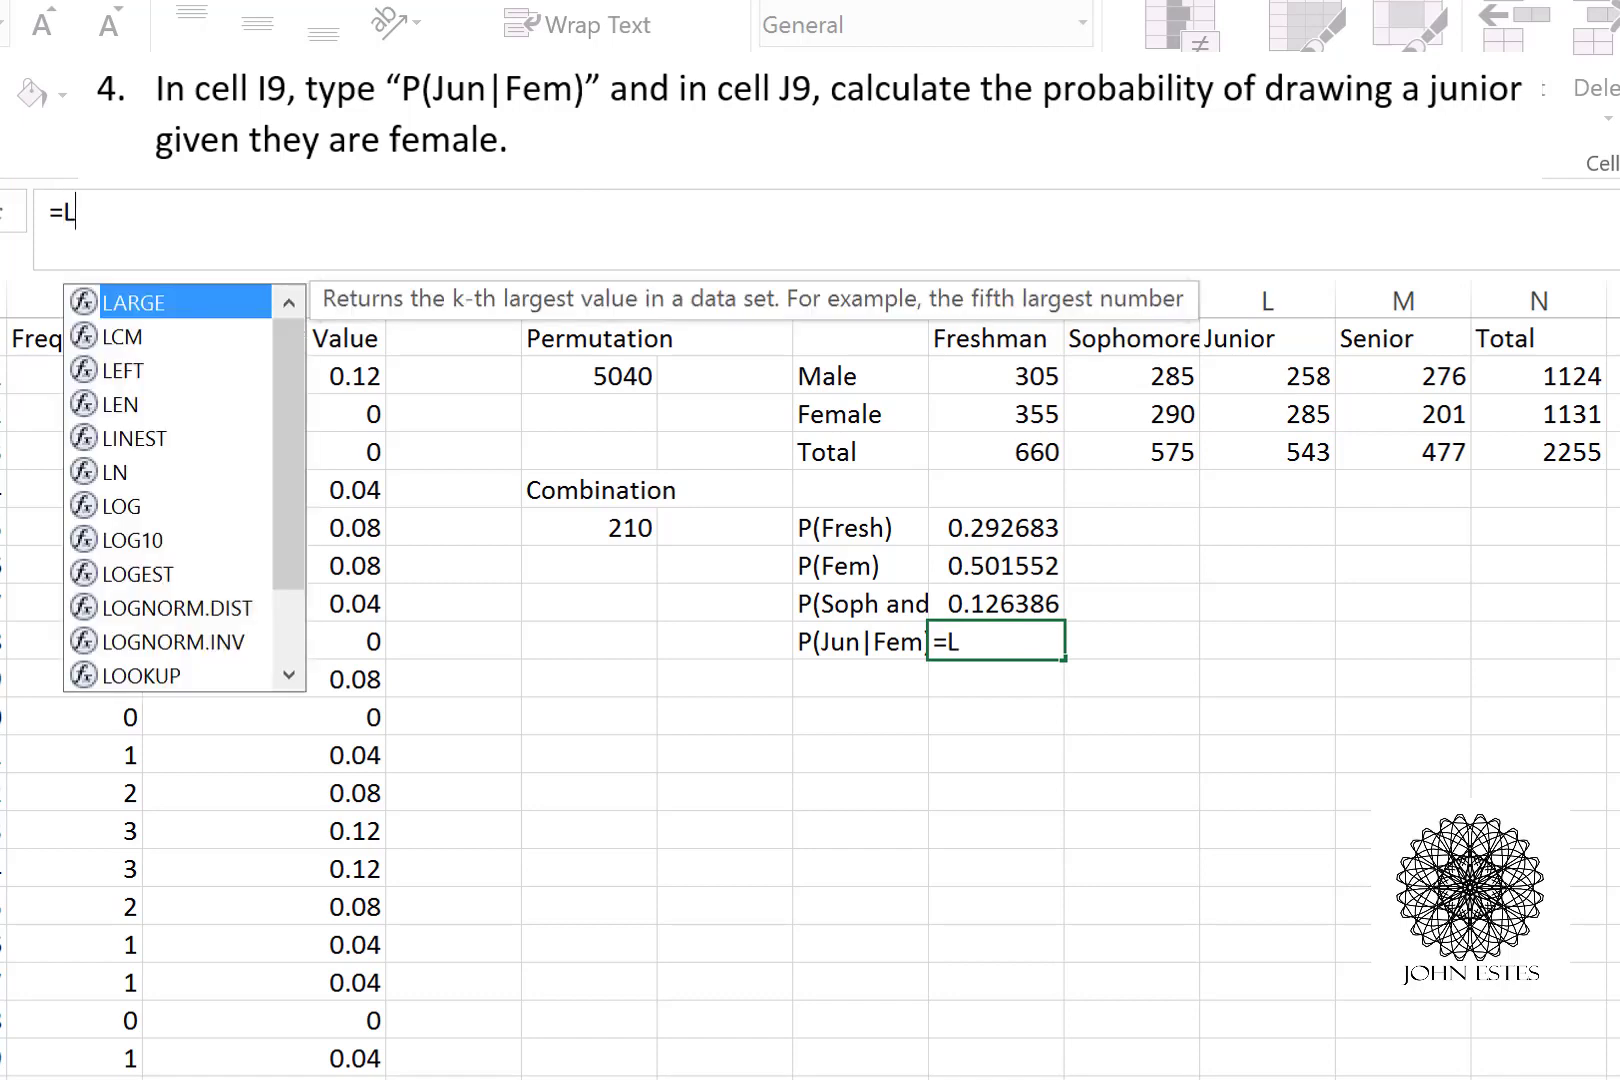
pyautogui.write('3/')
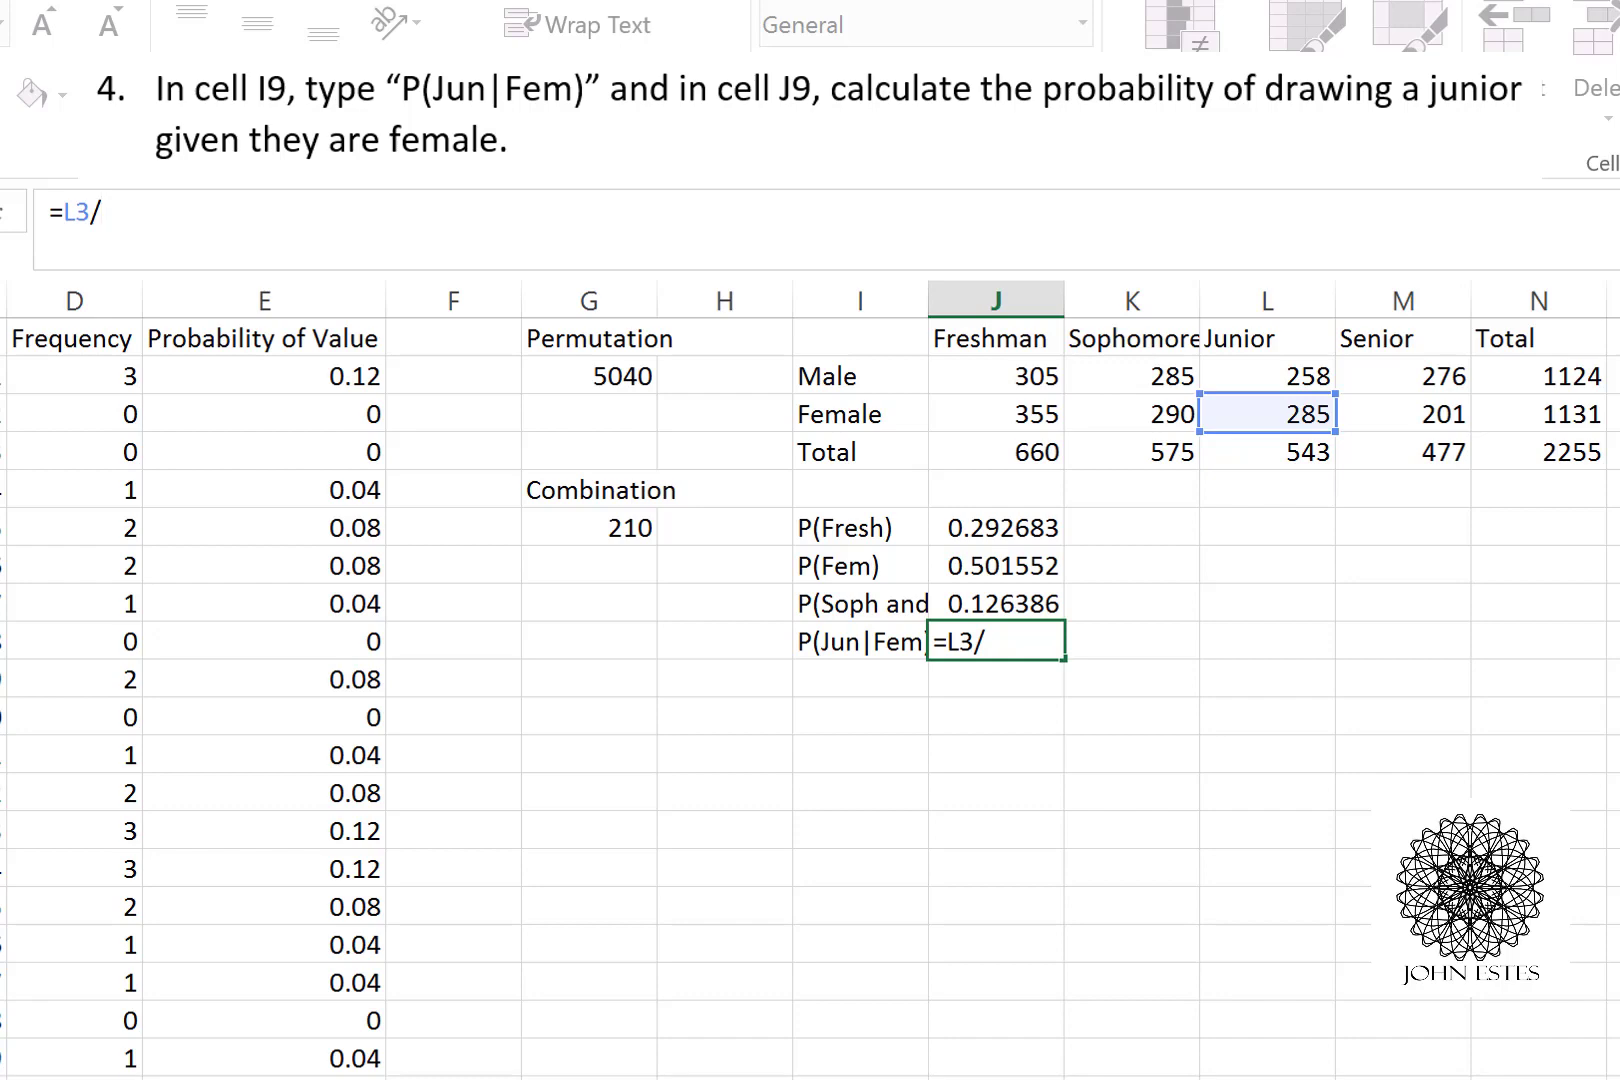
pyautogui.write('N')
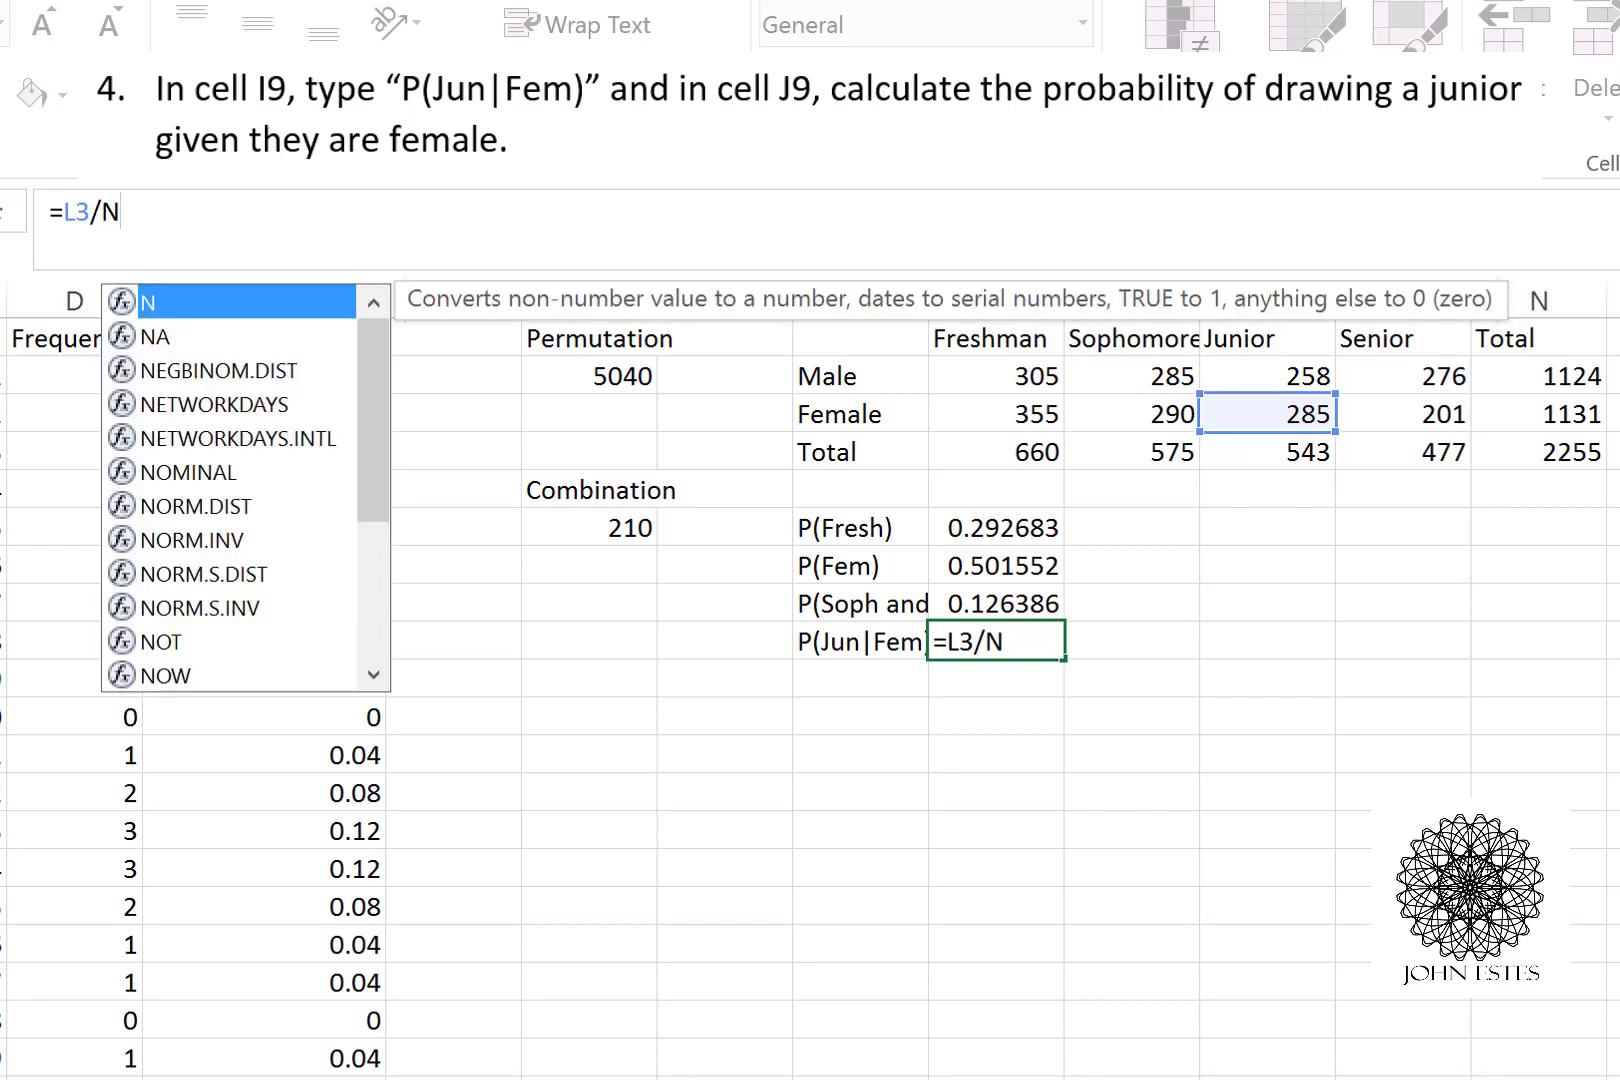
pyautogui.write('3')
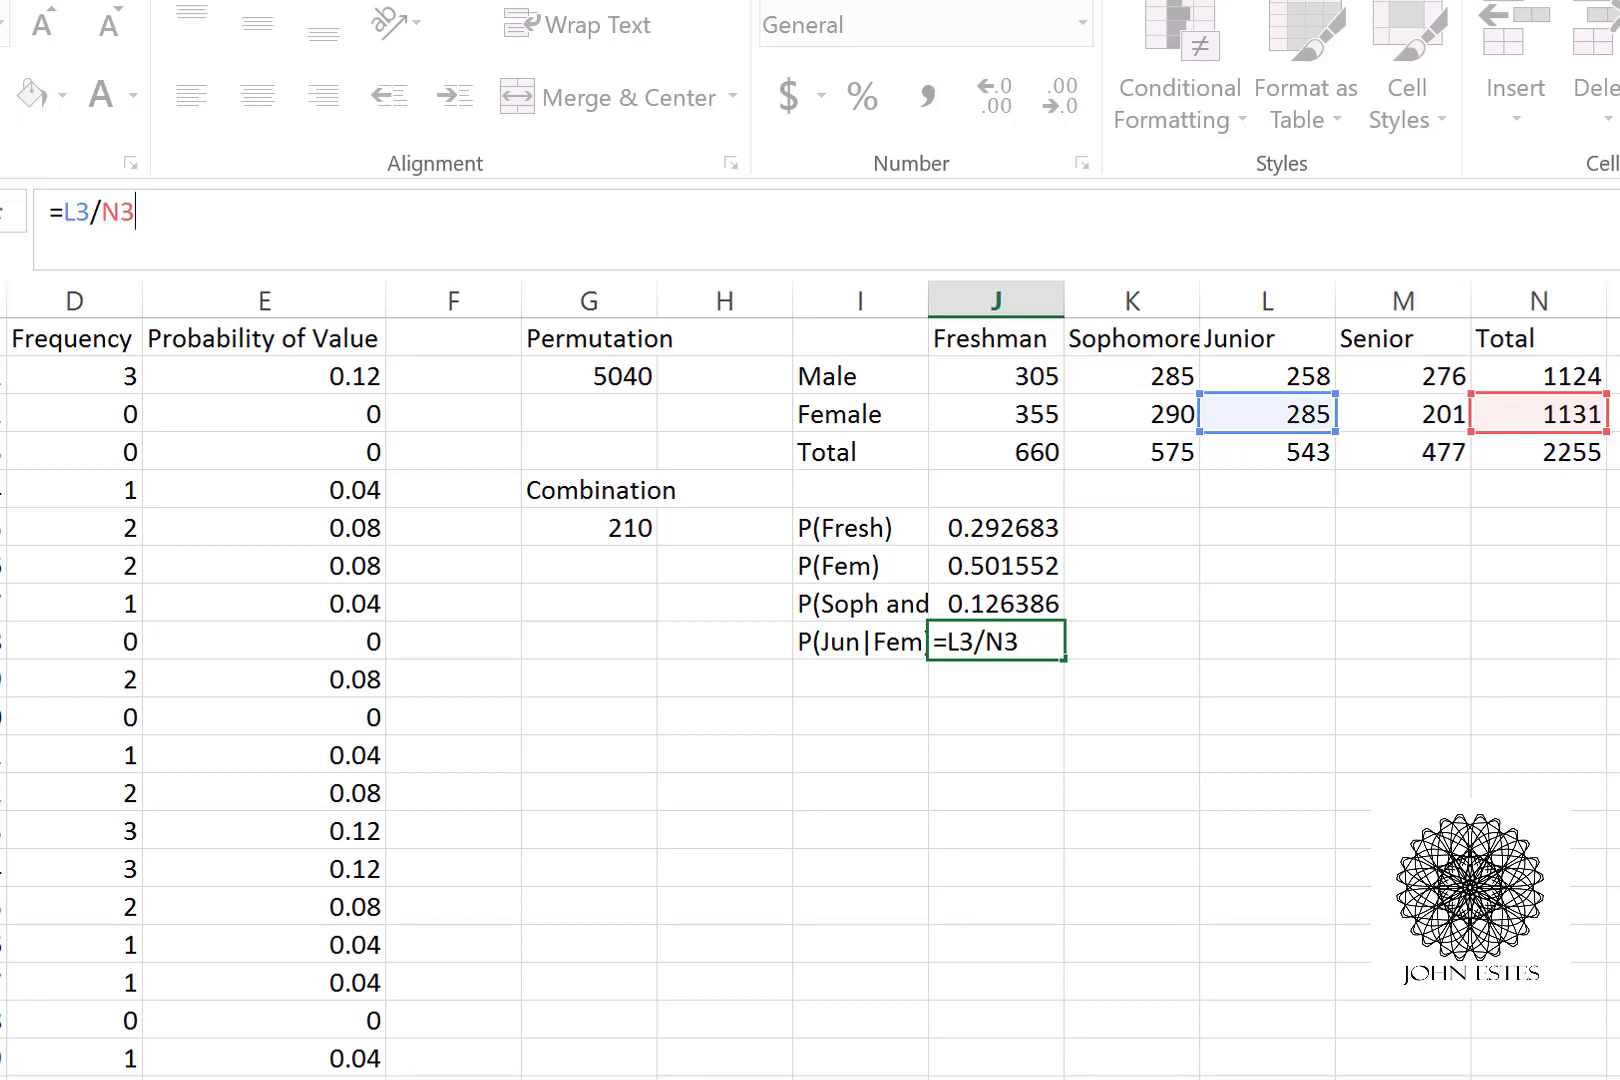
pyautogui.press('Return')
# Step: Enter the label P(Fem|Jun) in cell I10, under the junior-given-female label
pyautogui.press('Left')
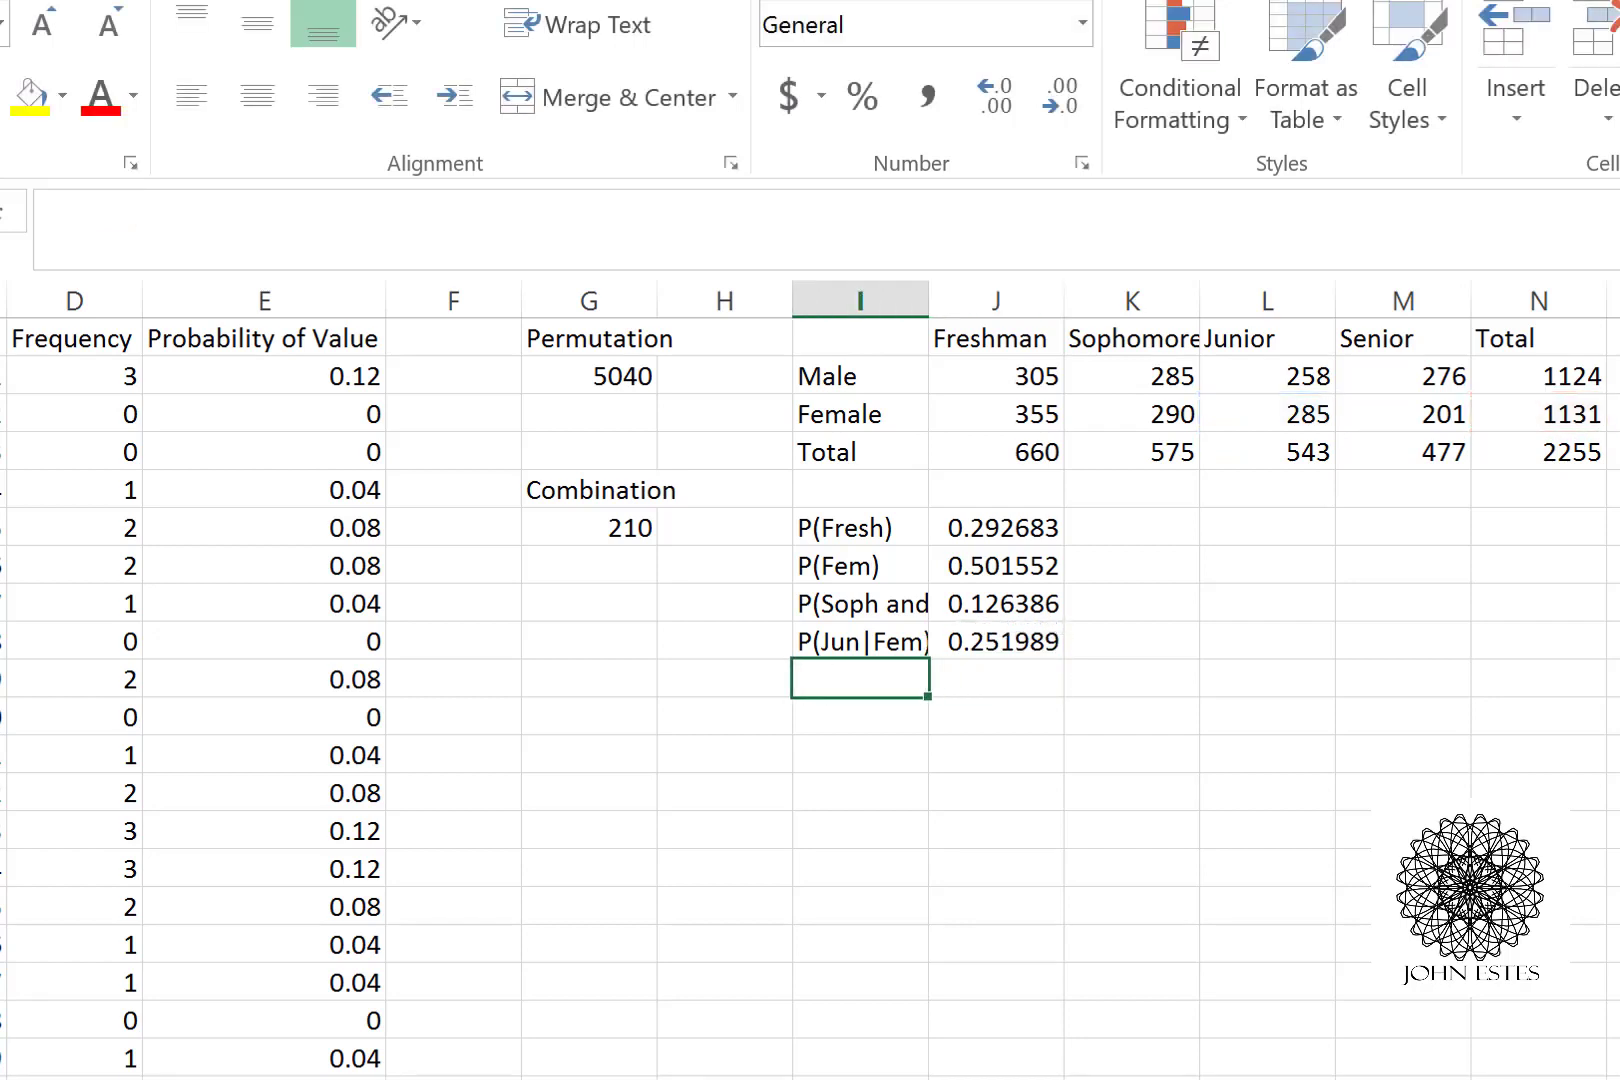
pyautogui.write('P')
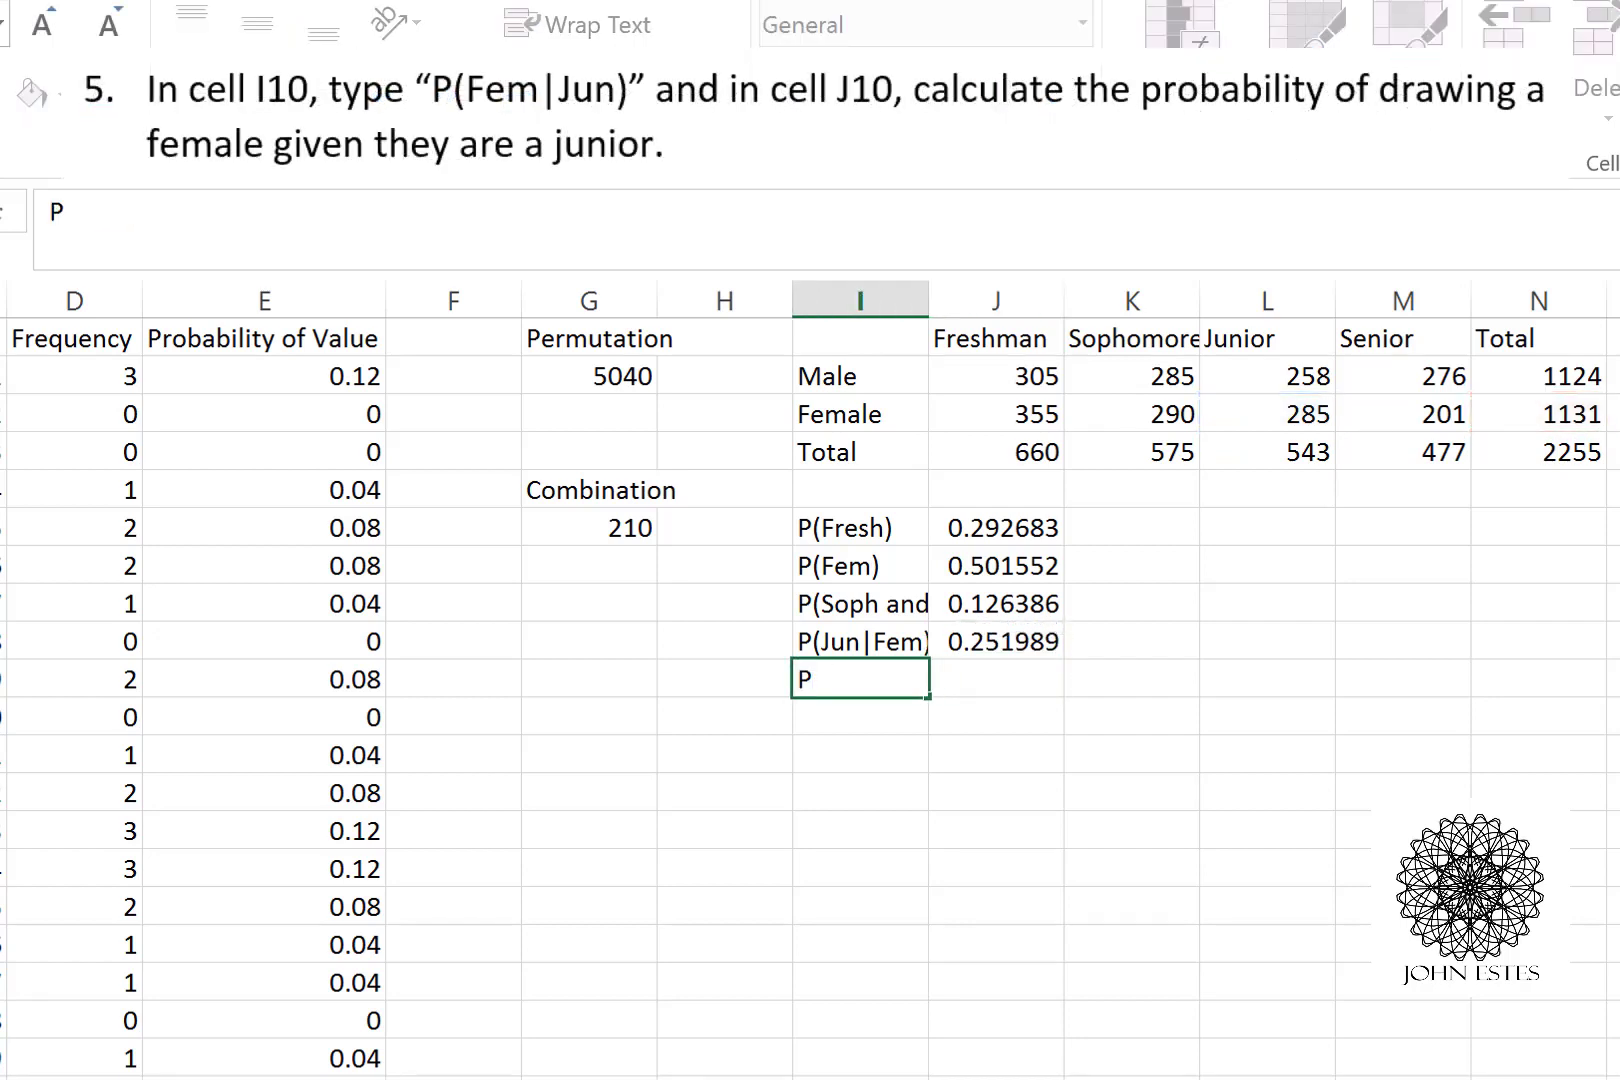
pyautogui.write('(Fem|')
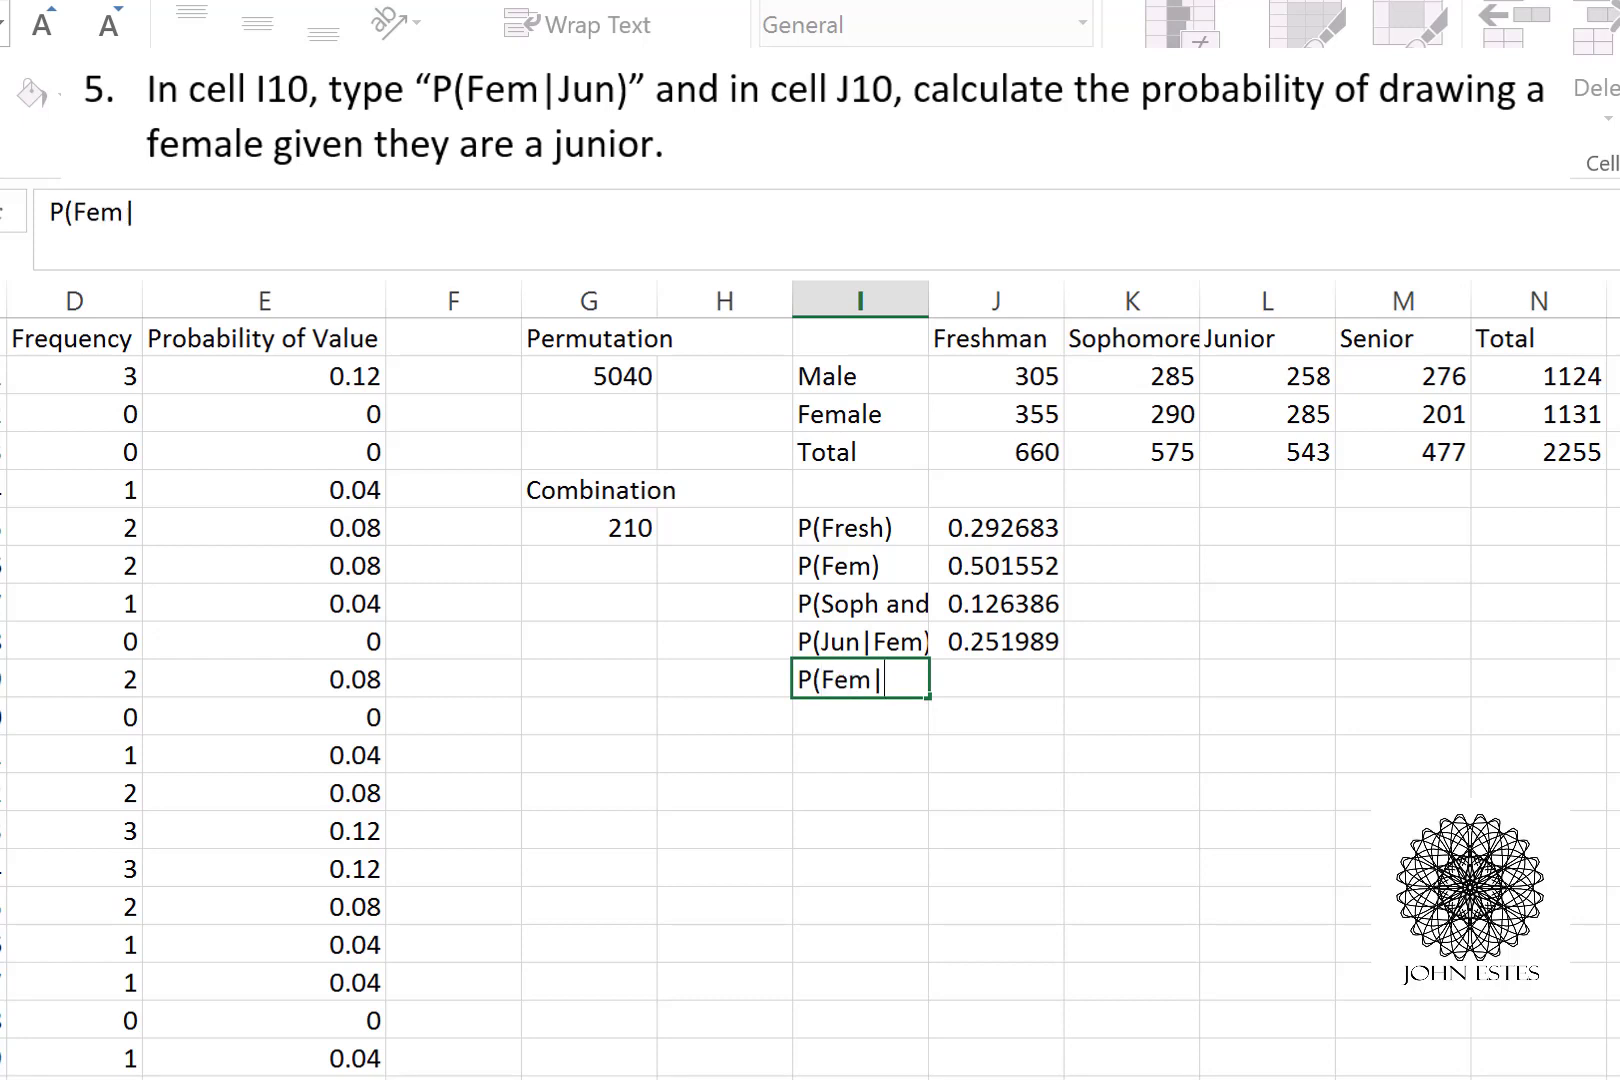
pyautogui.write('Jun)')
# Step: Enter the formula =L3/L4 in cell J10 to calculate the probability of drawing a female given they are a junior
pyautogui.click(996, 678)
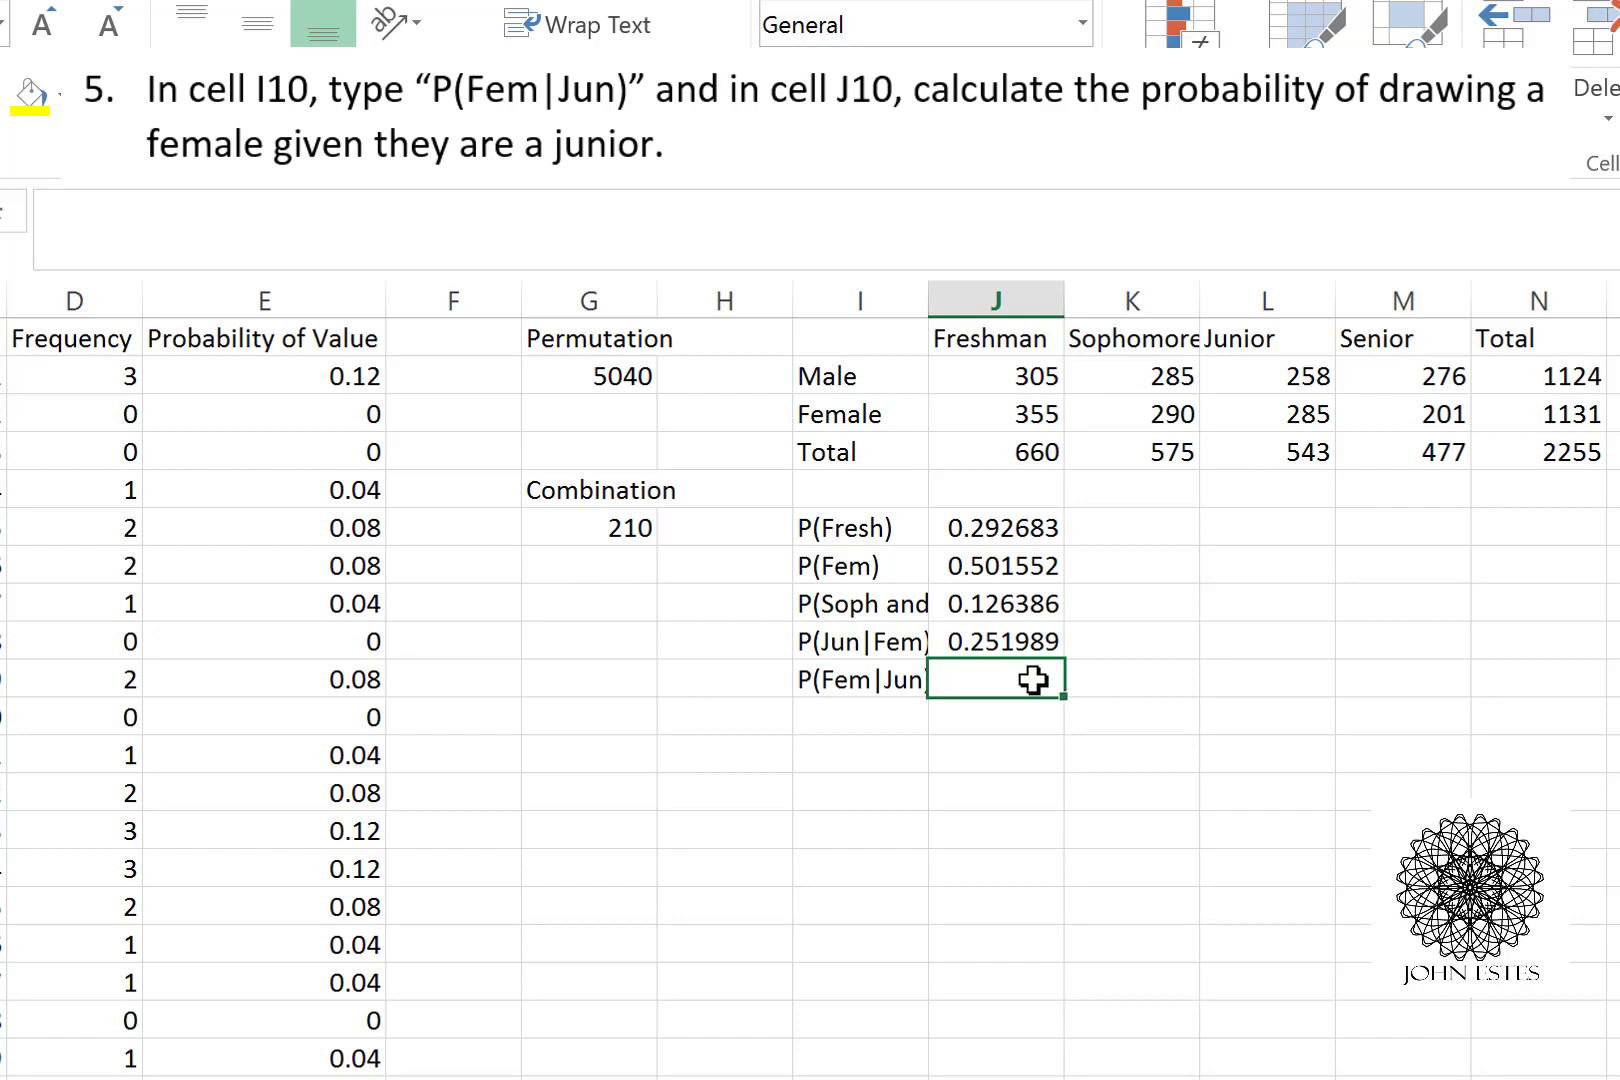
pyautogui.click(827, 255)
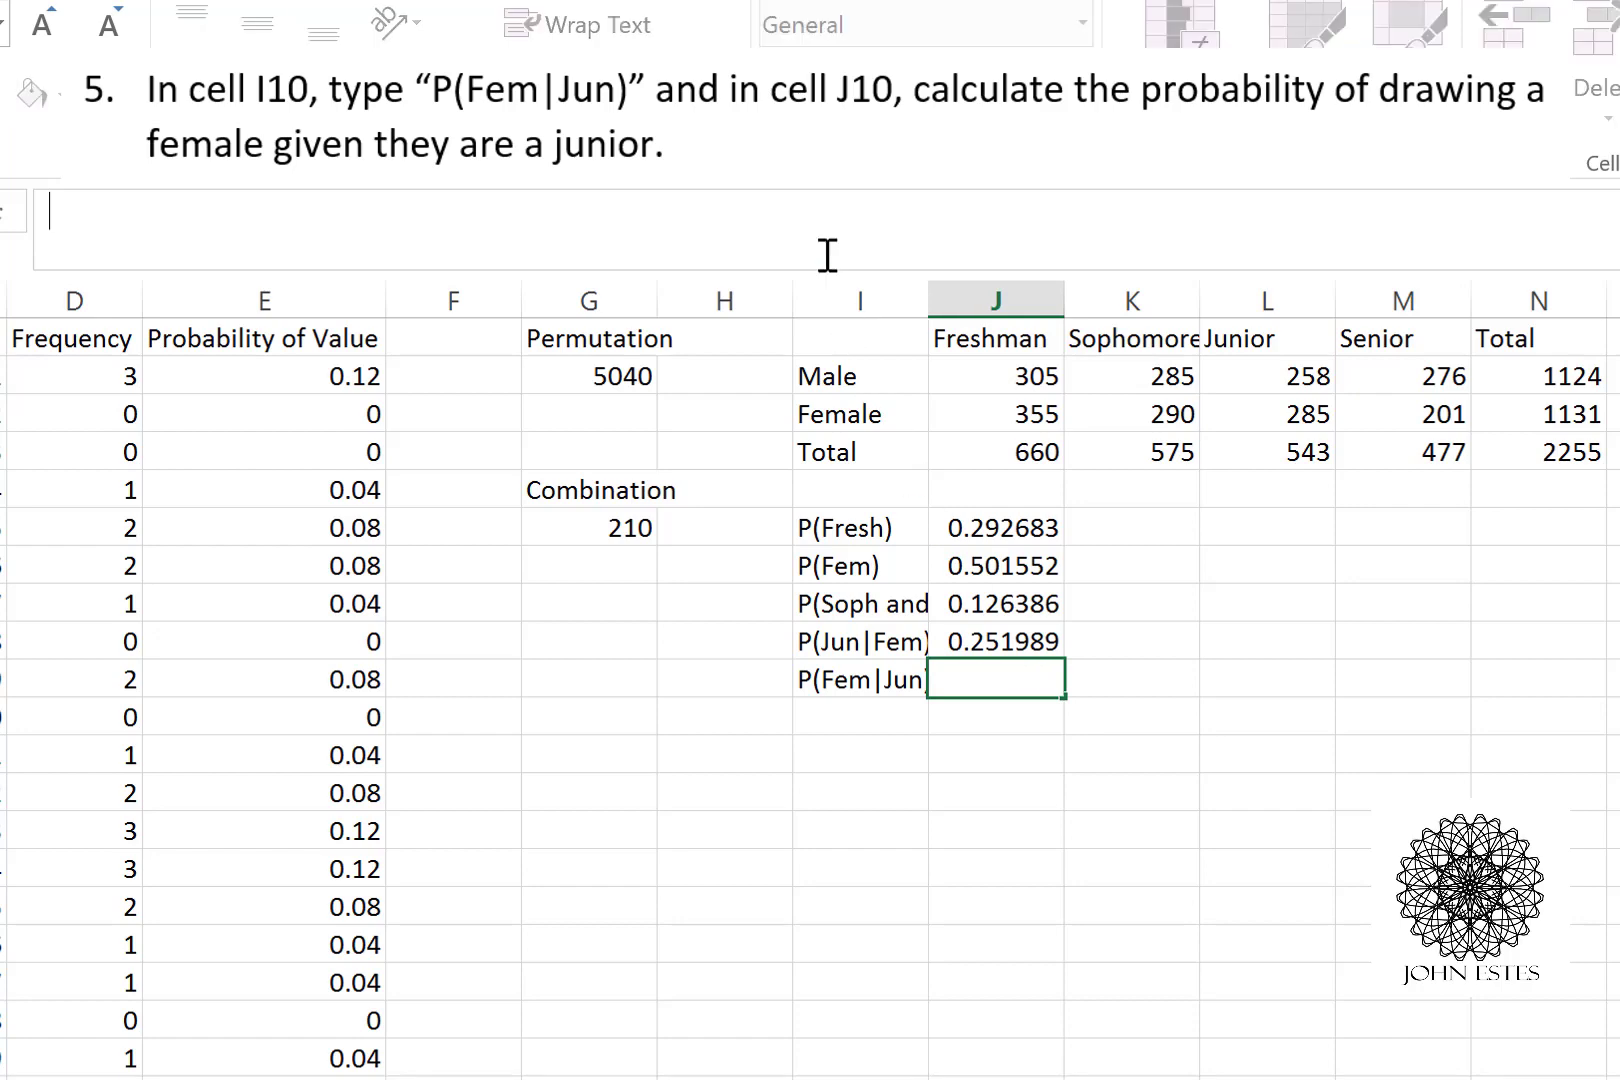
pyautogui.write('=L3')
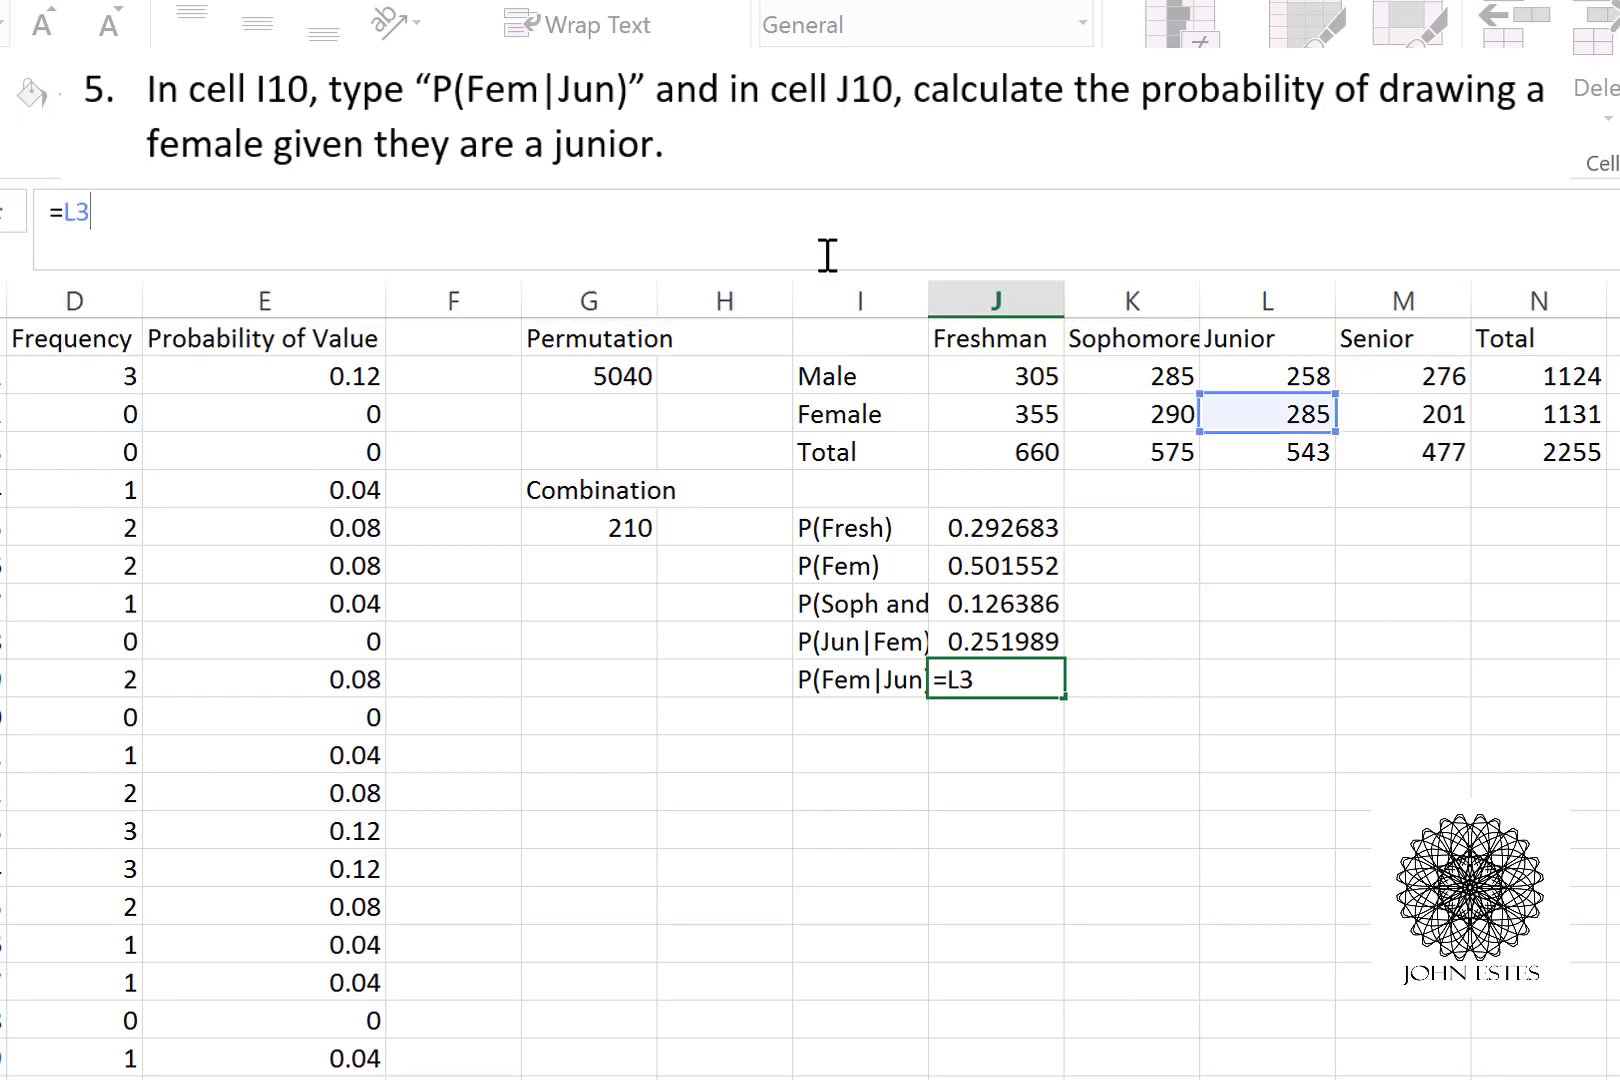
pyautogui.write('/L4')
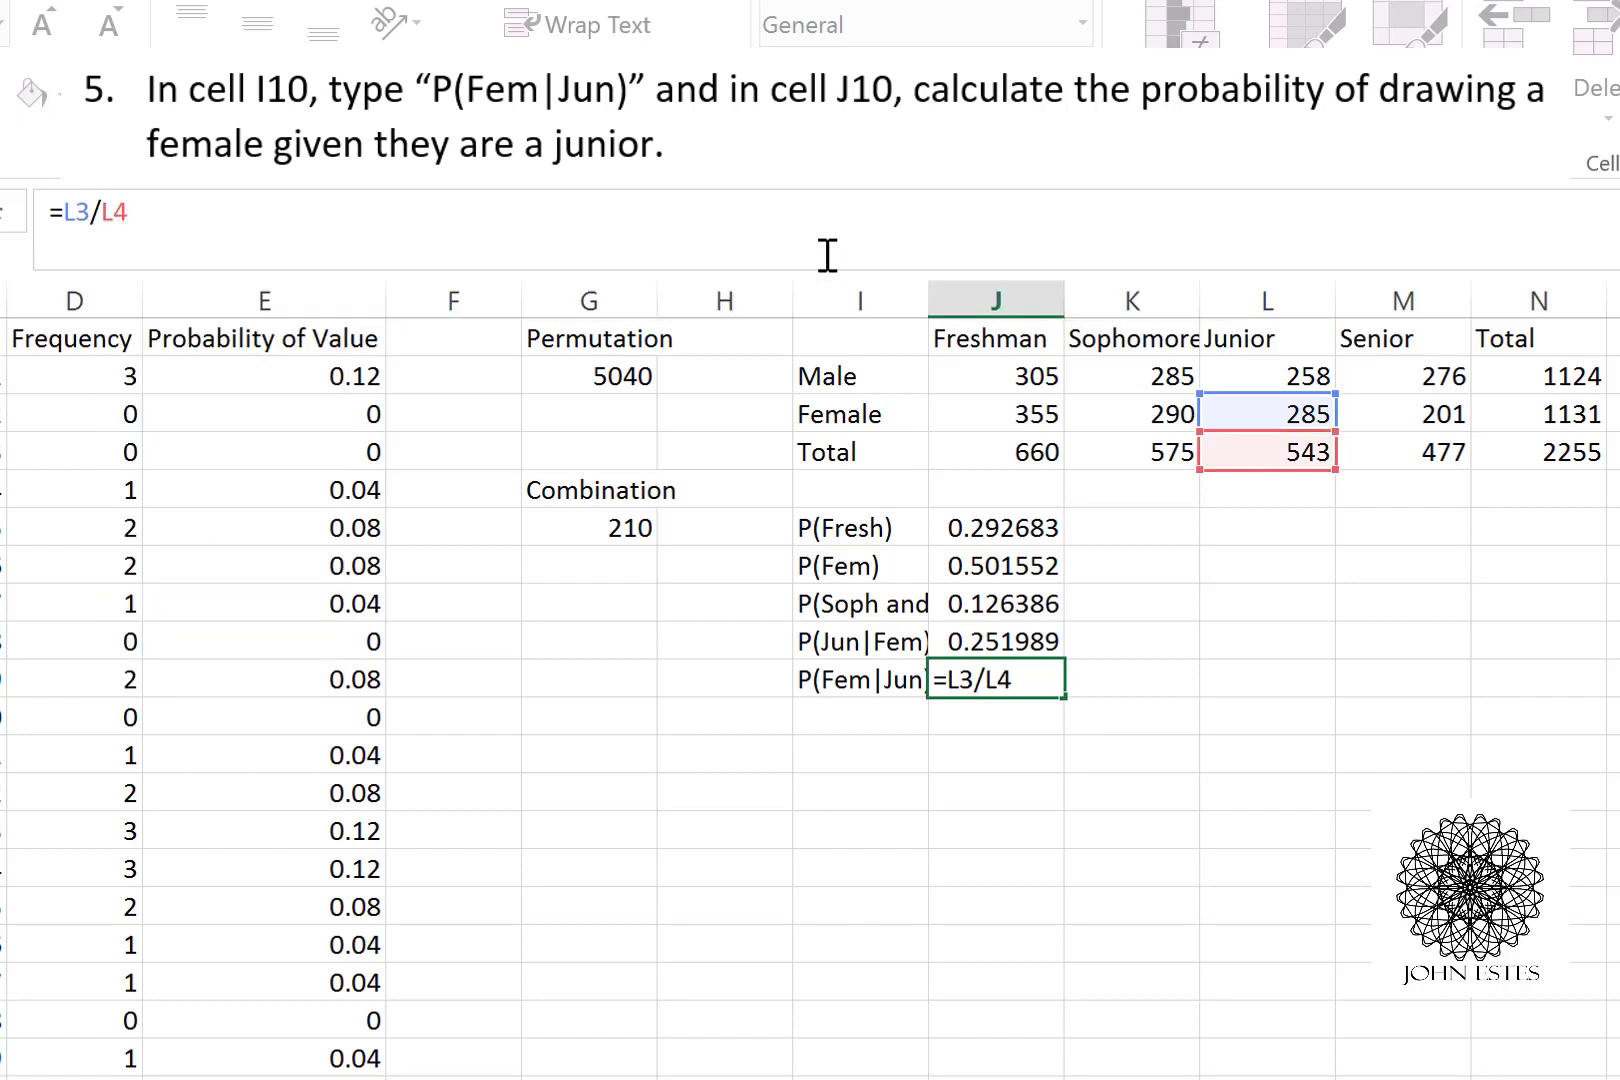
pyautogui.press('Return')
# Step: Enter the label P(Senior or Male) in cell I11, under the female-given-junior label
pyautogui.press('Left')
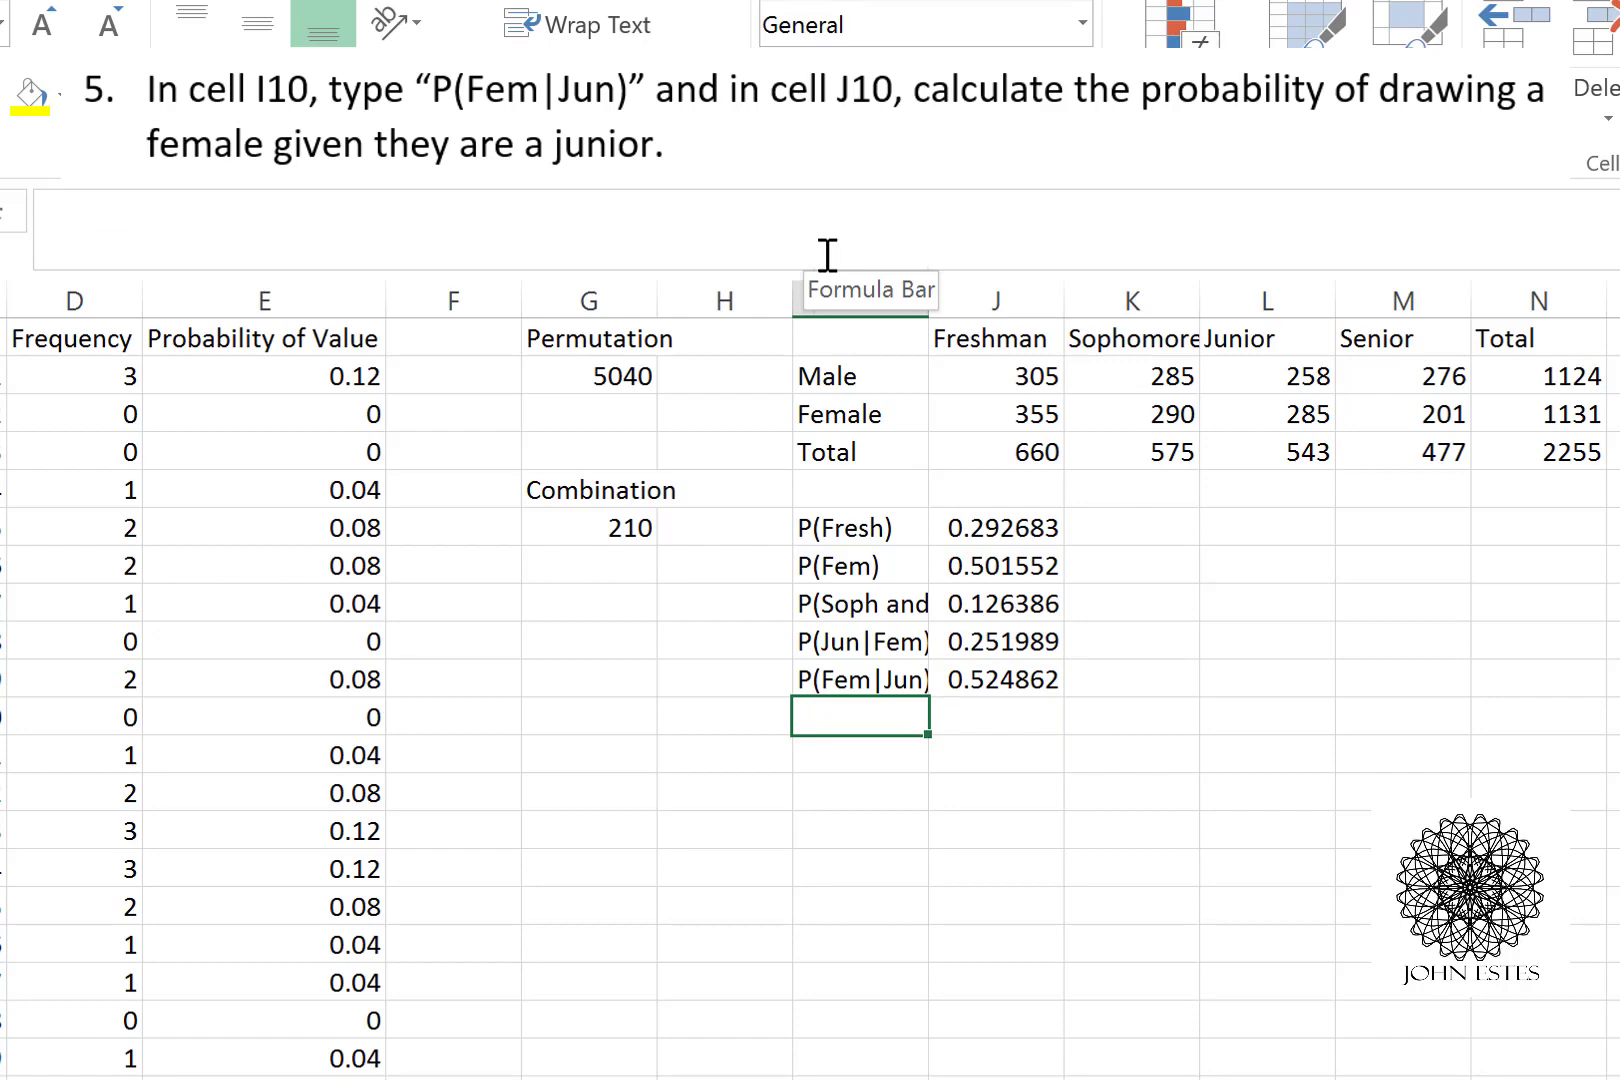
pyautogui.write('P(')
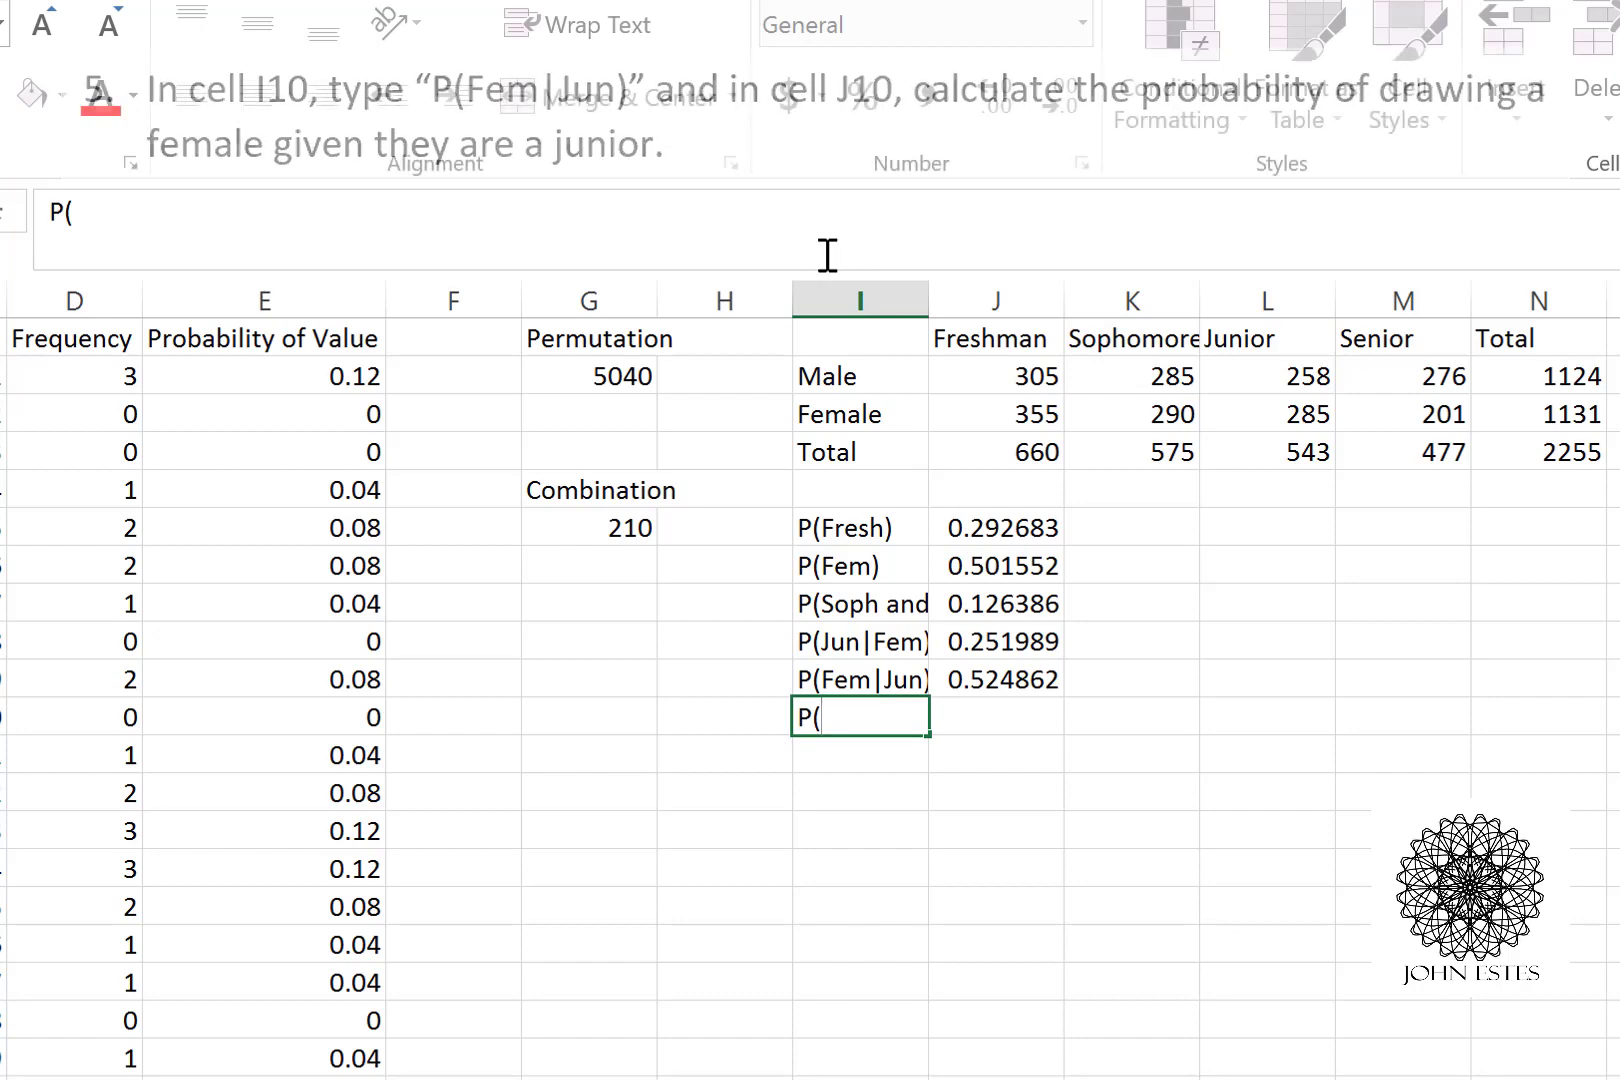
pyautogui.write('Senio')
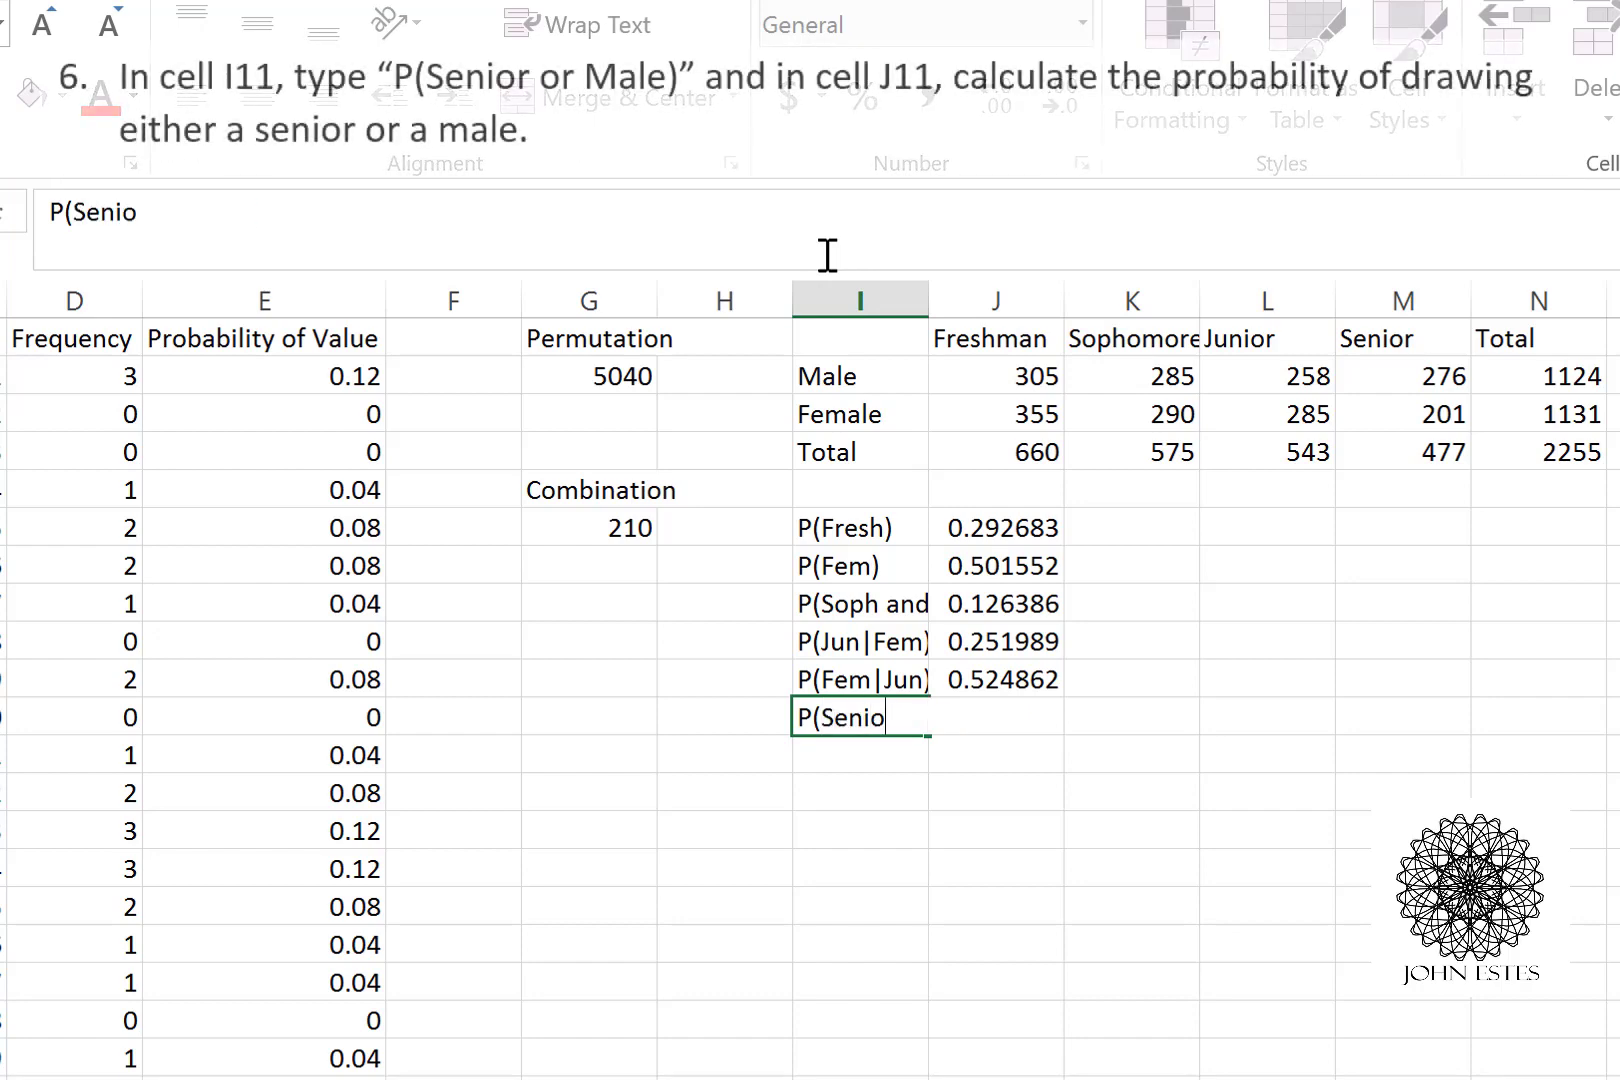
pyautogui.write('r or Male)')
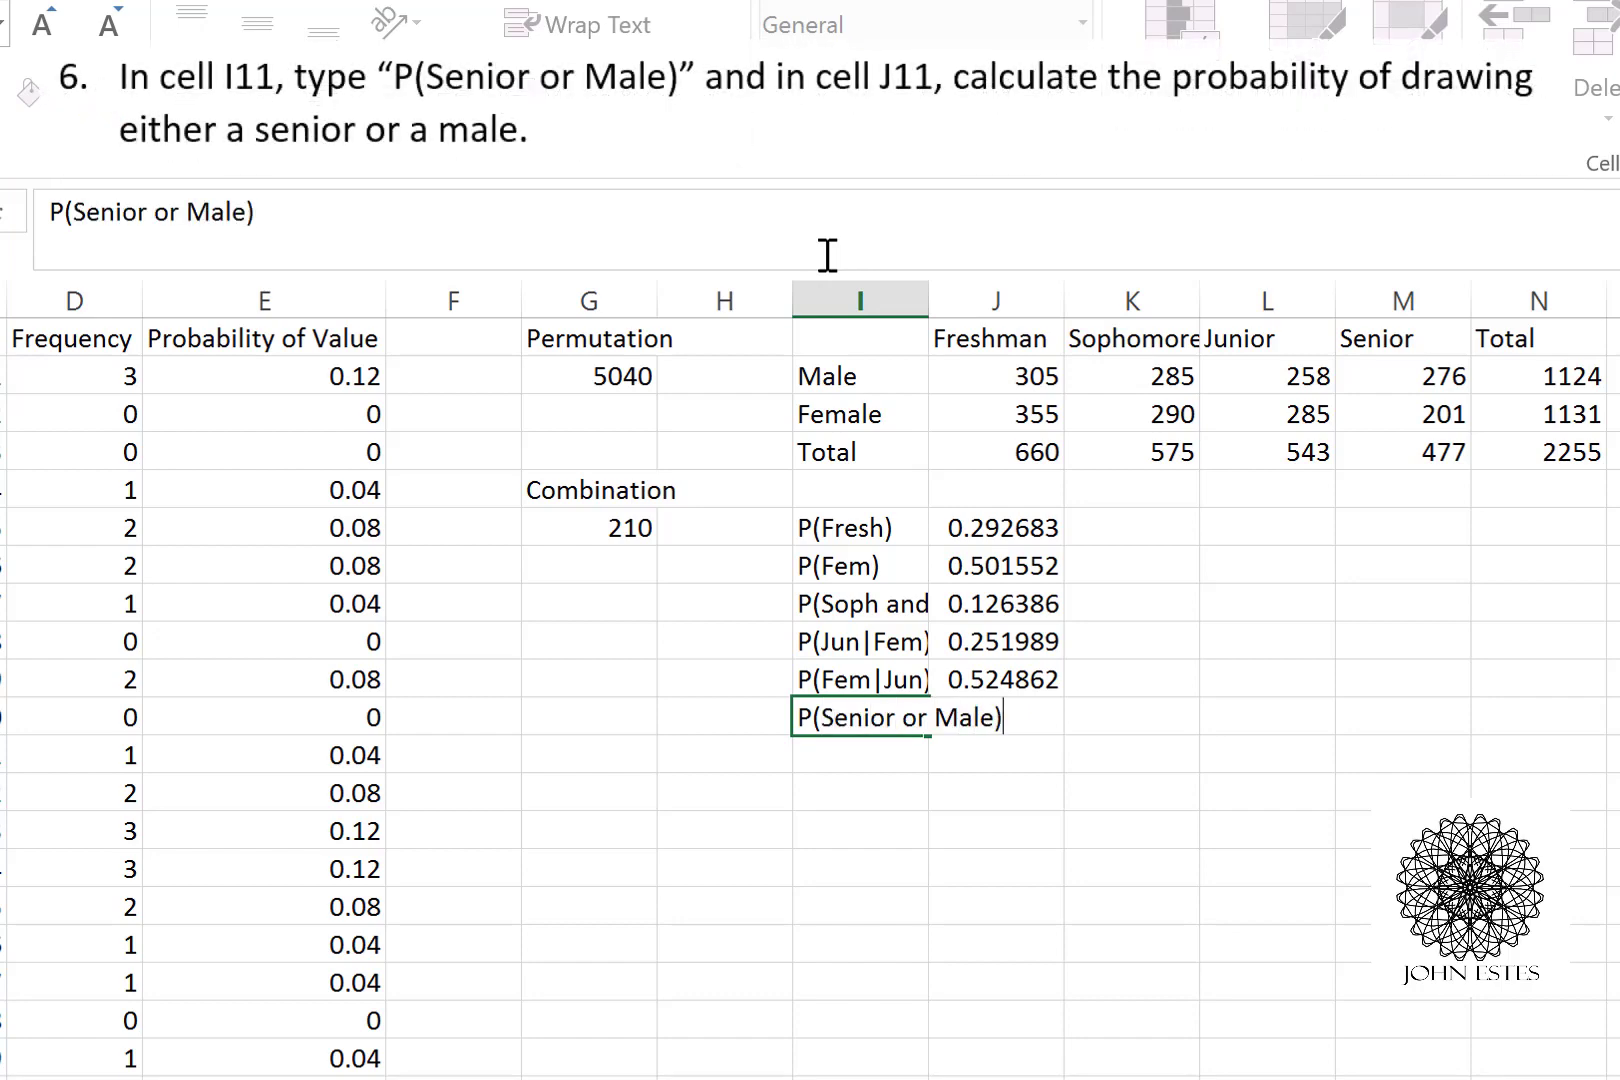
pyautogui.press('Tab')
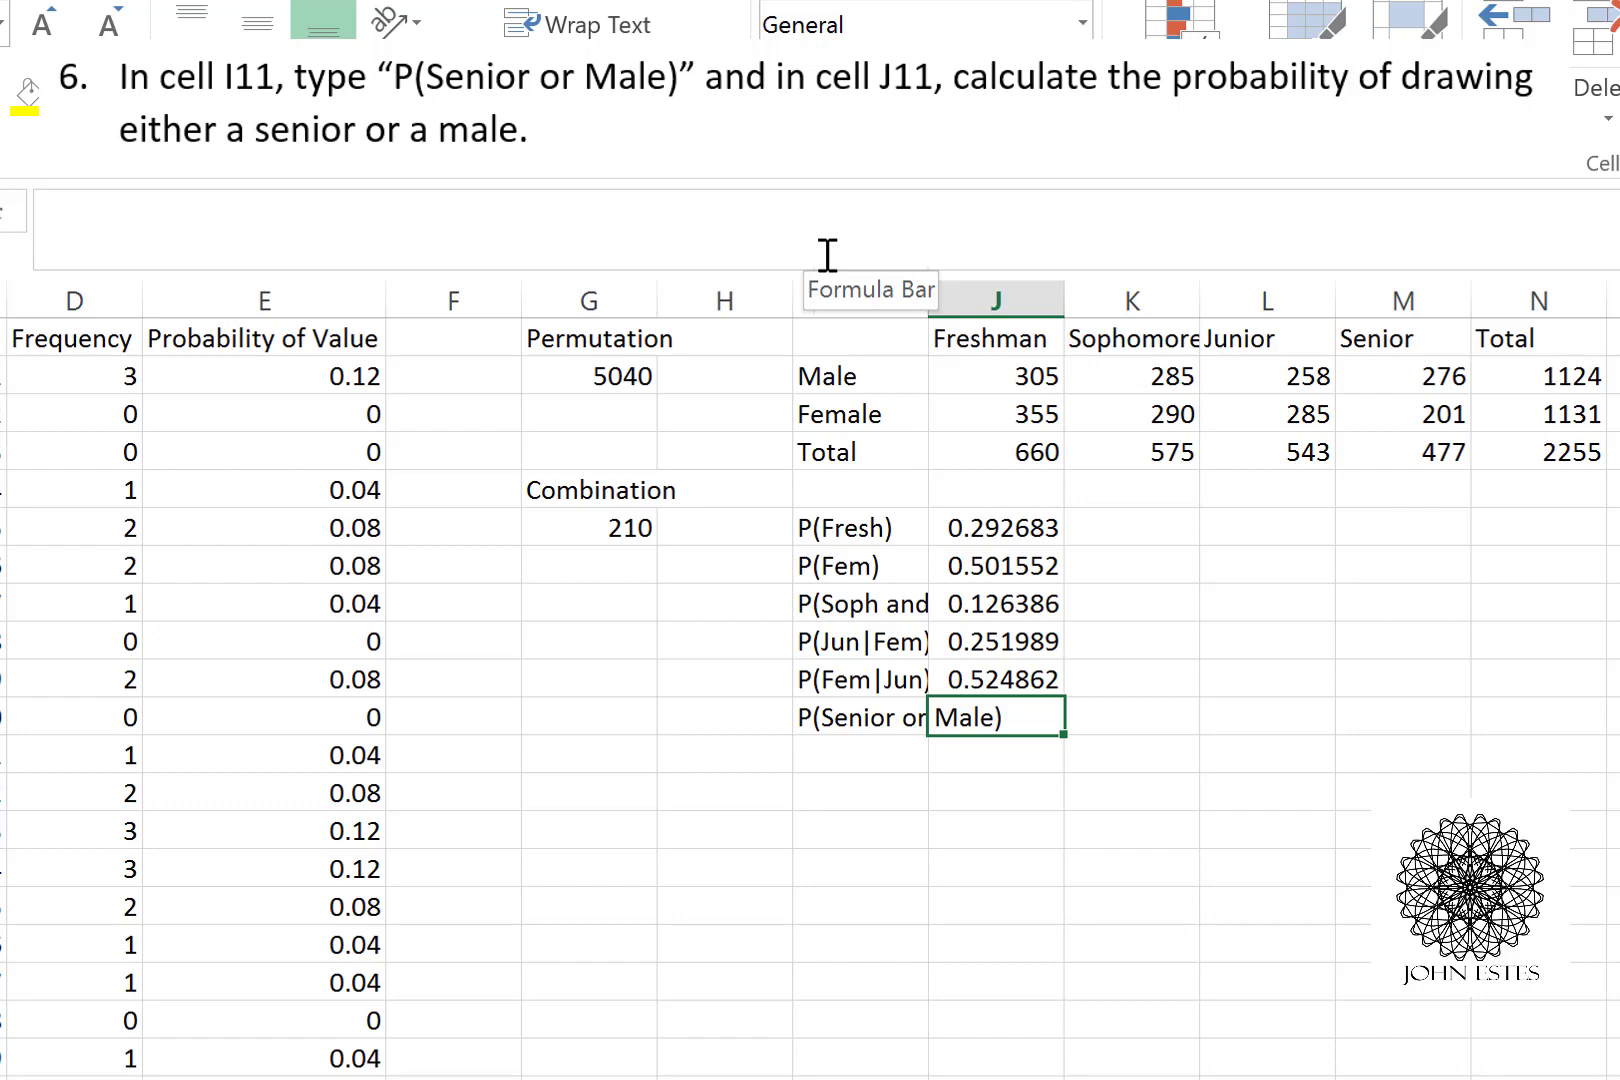
# Step: Enter the formula =(N2+M4-M2)/N4 in cell J11 to calculate the probability of drawing either a senior or a male
pyautogui.write('=(')
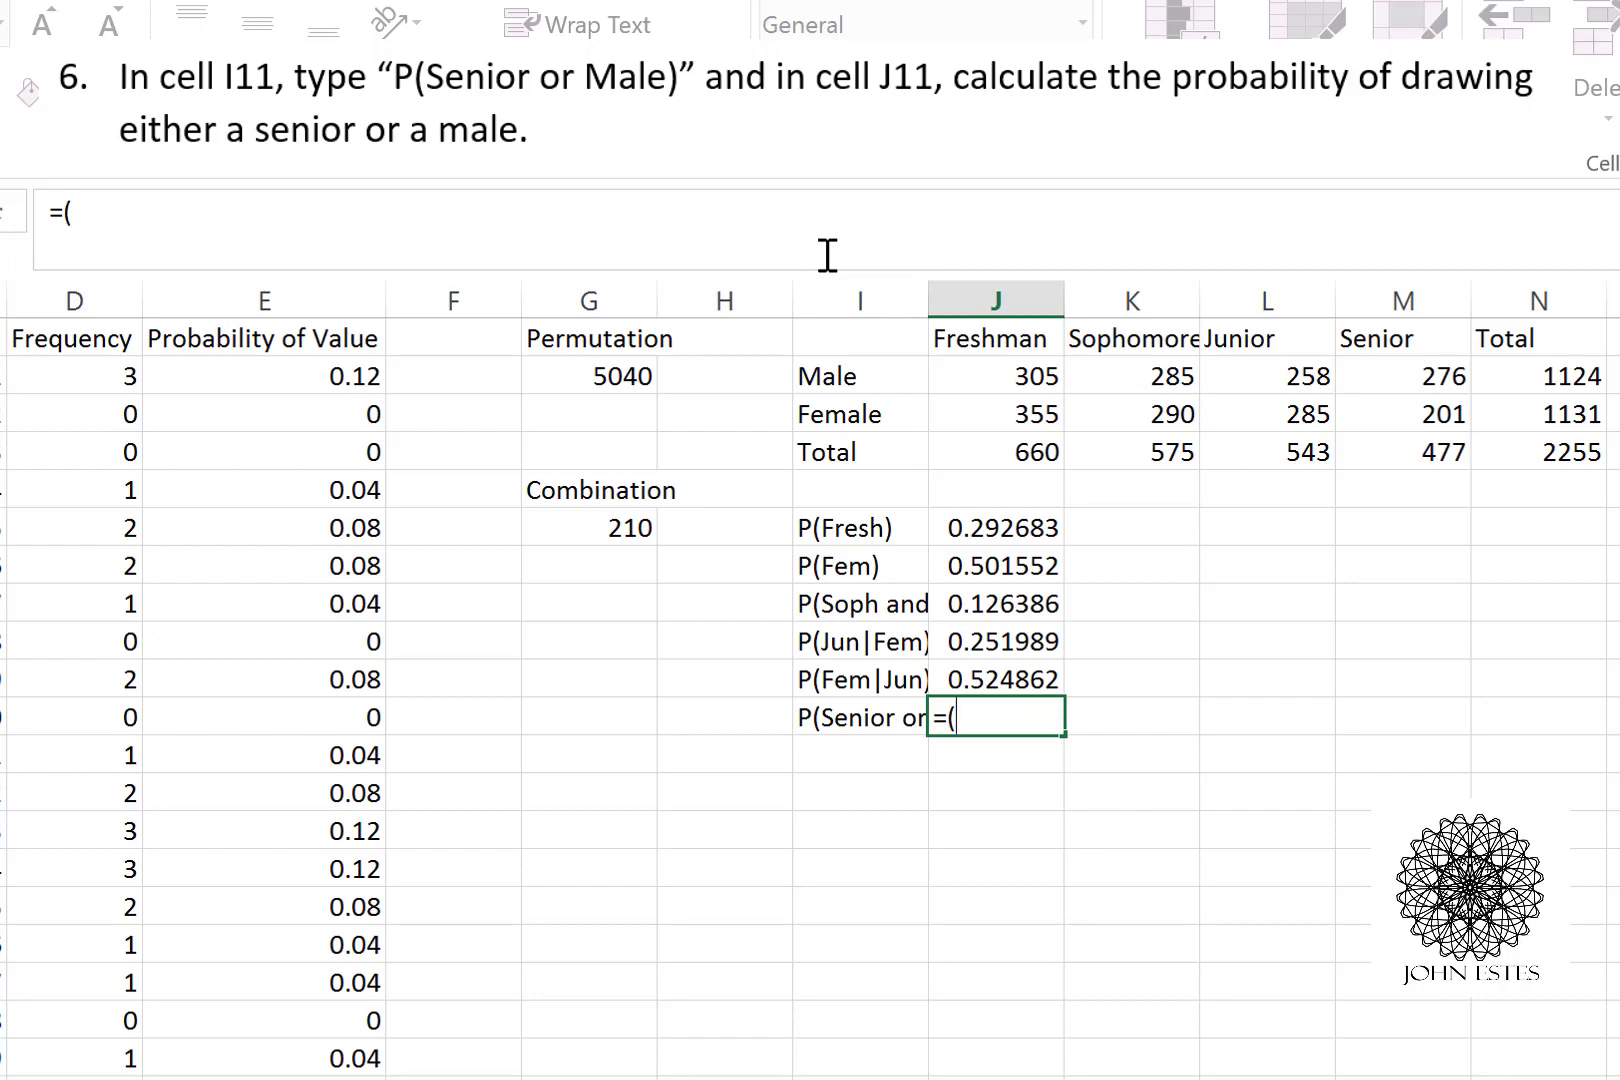
pyautogui.write('N2+')
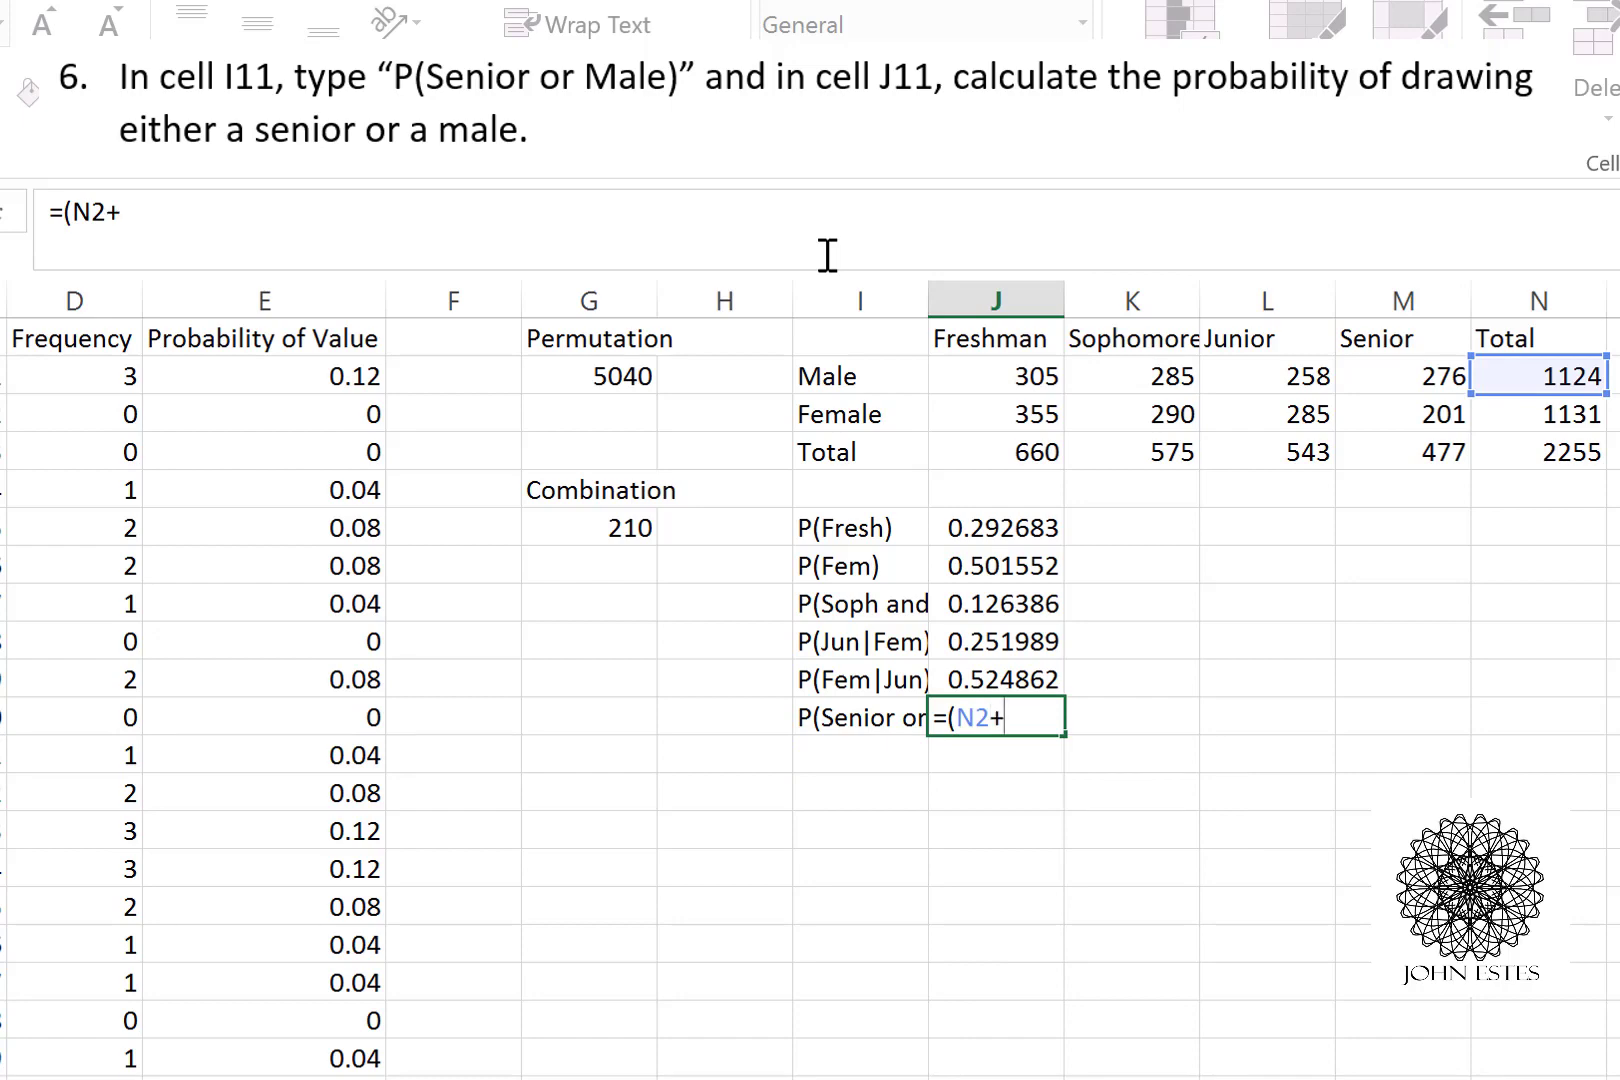
pyautogui.write('M4')
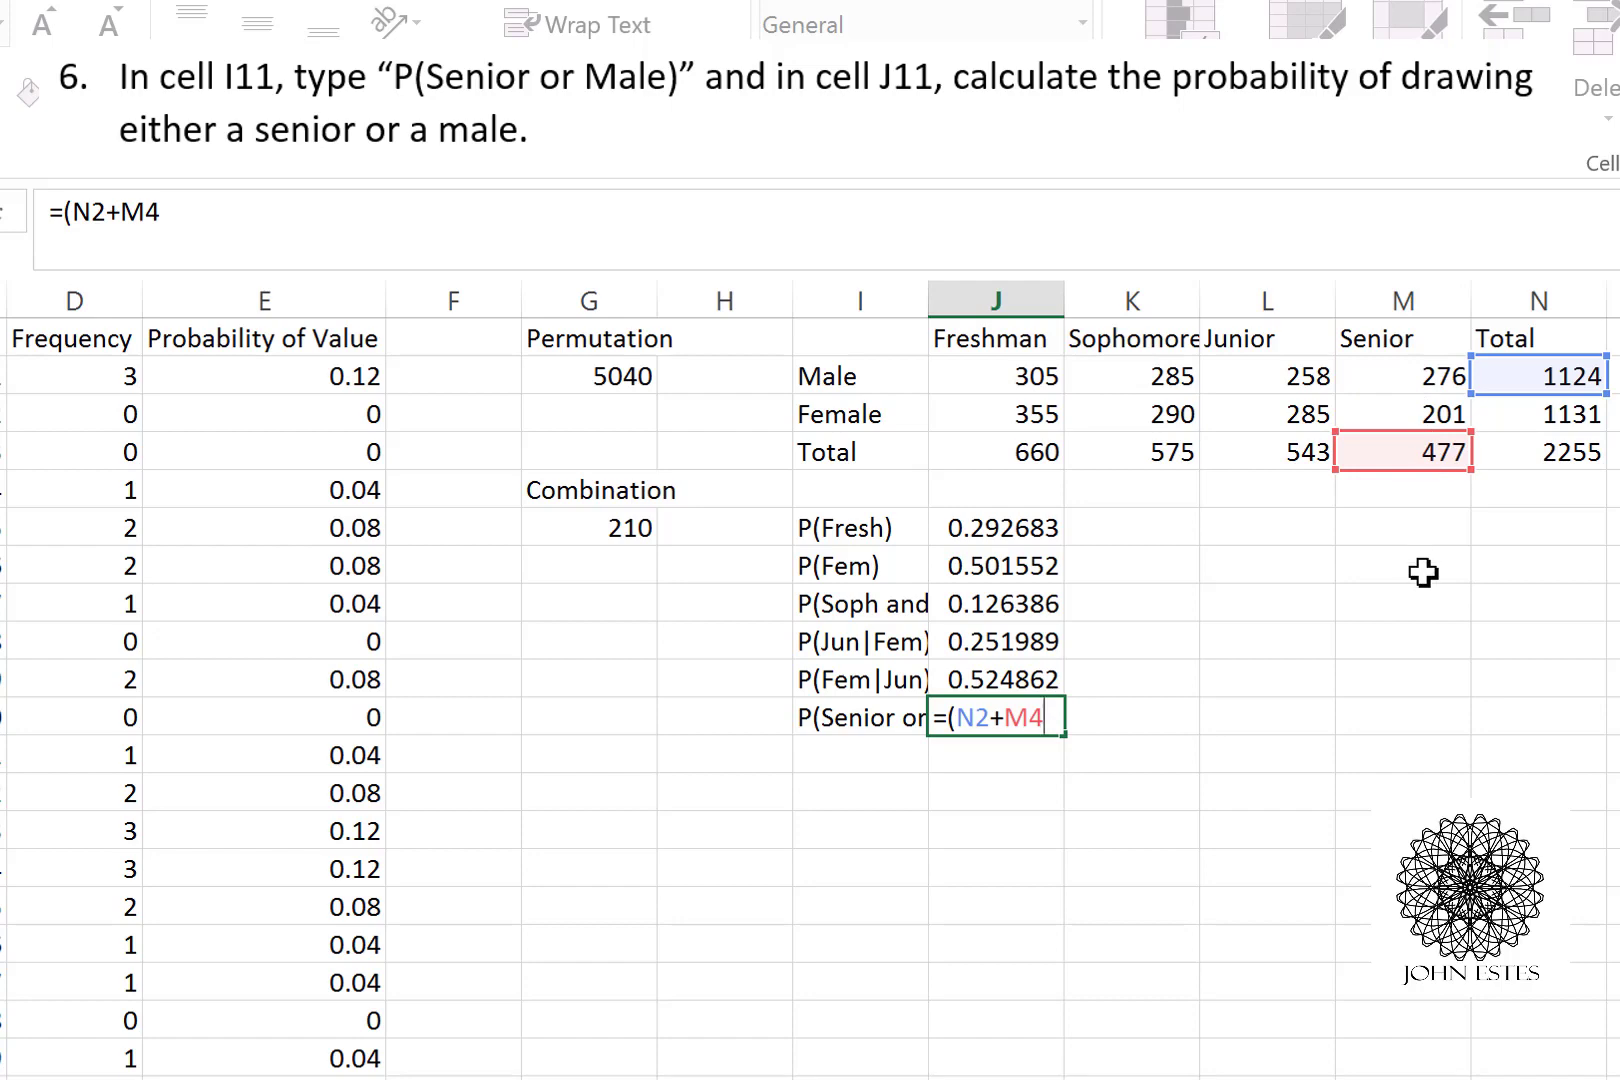
pyautogui.write('-M2')
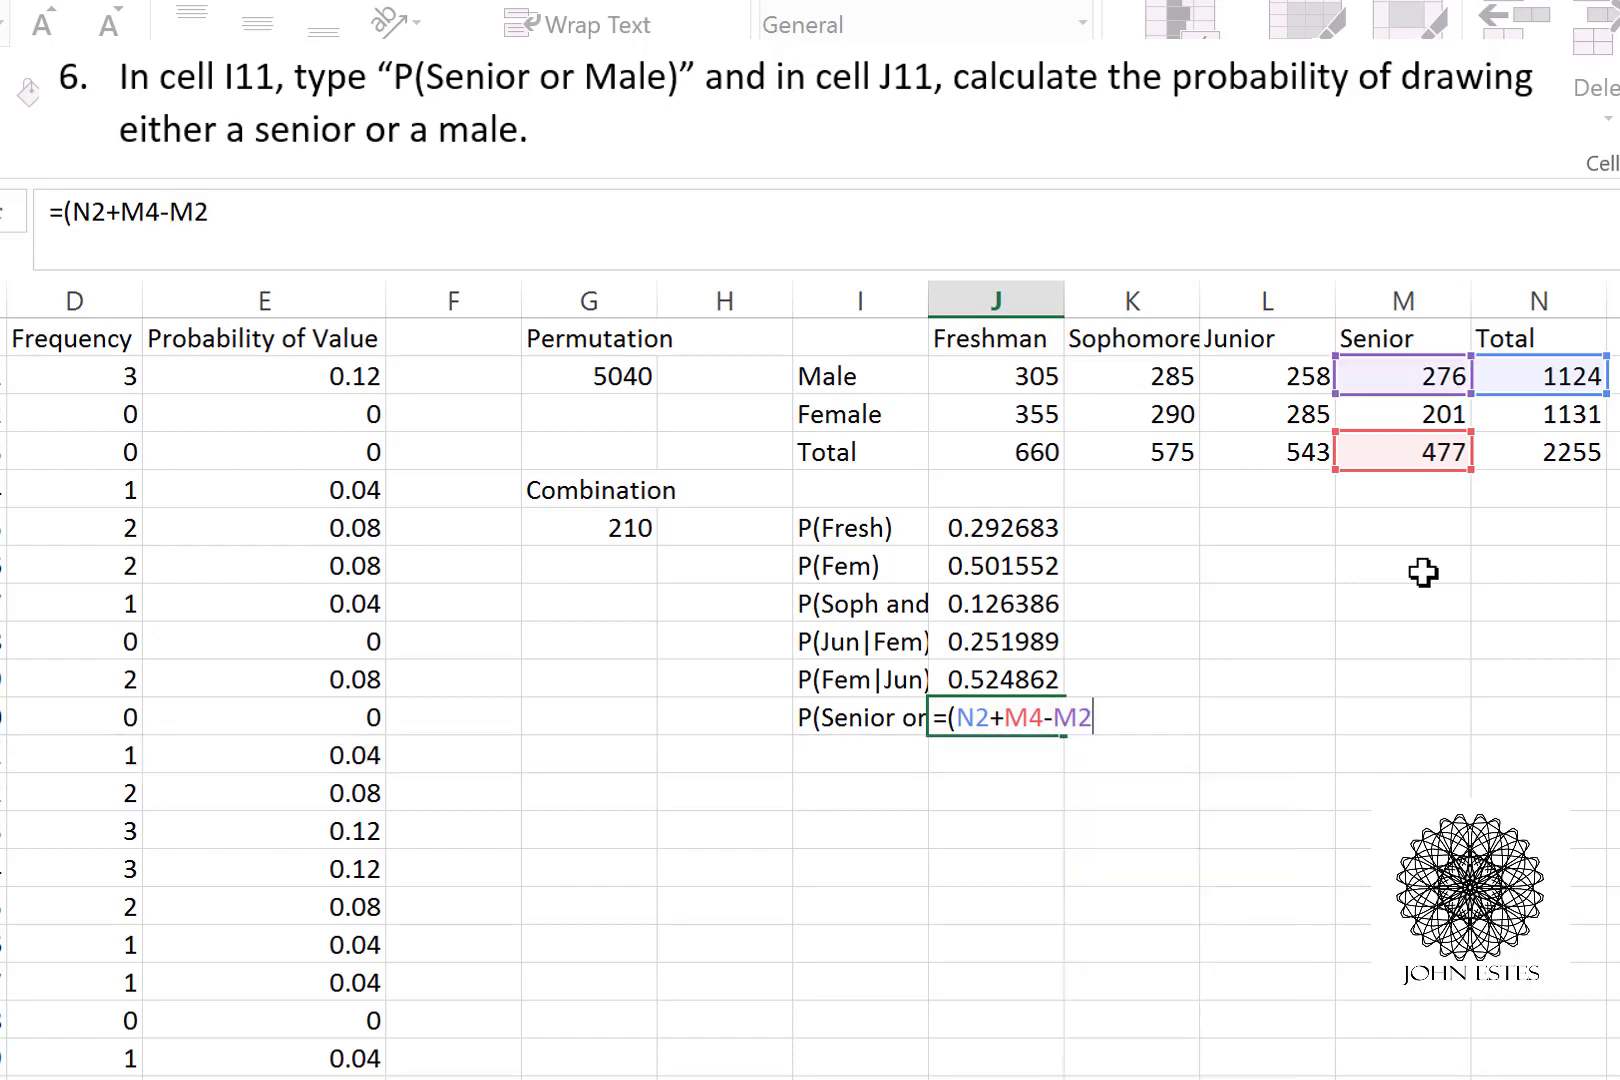
pyautogui.write(')/N2')
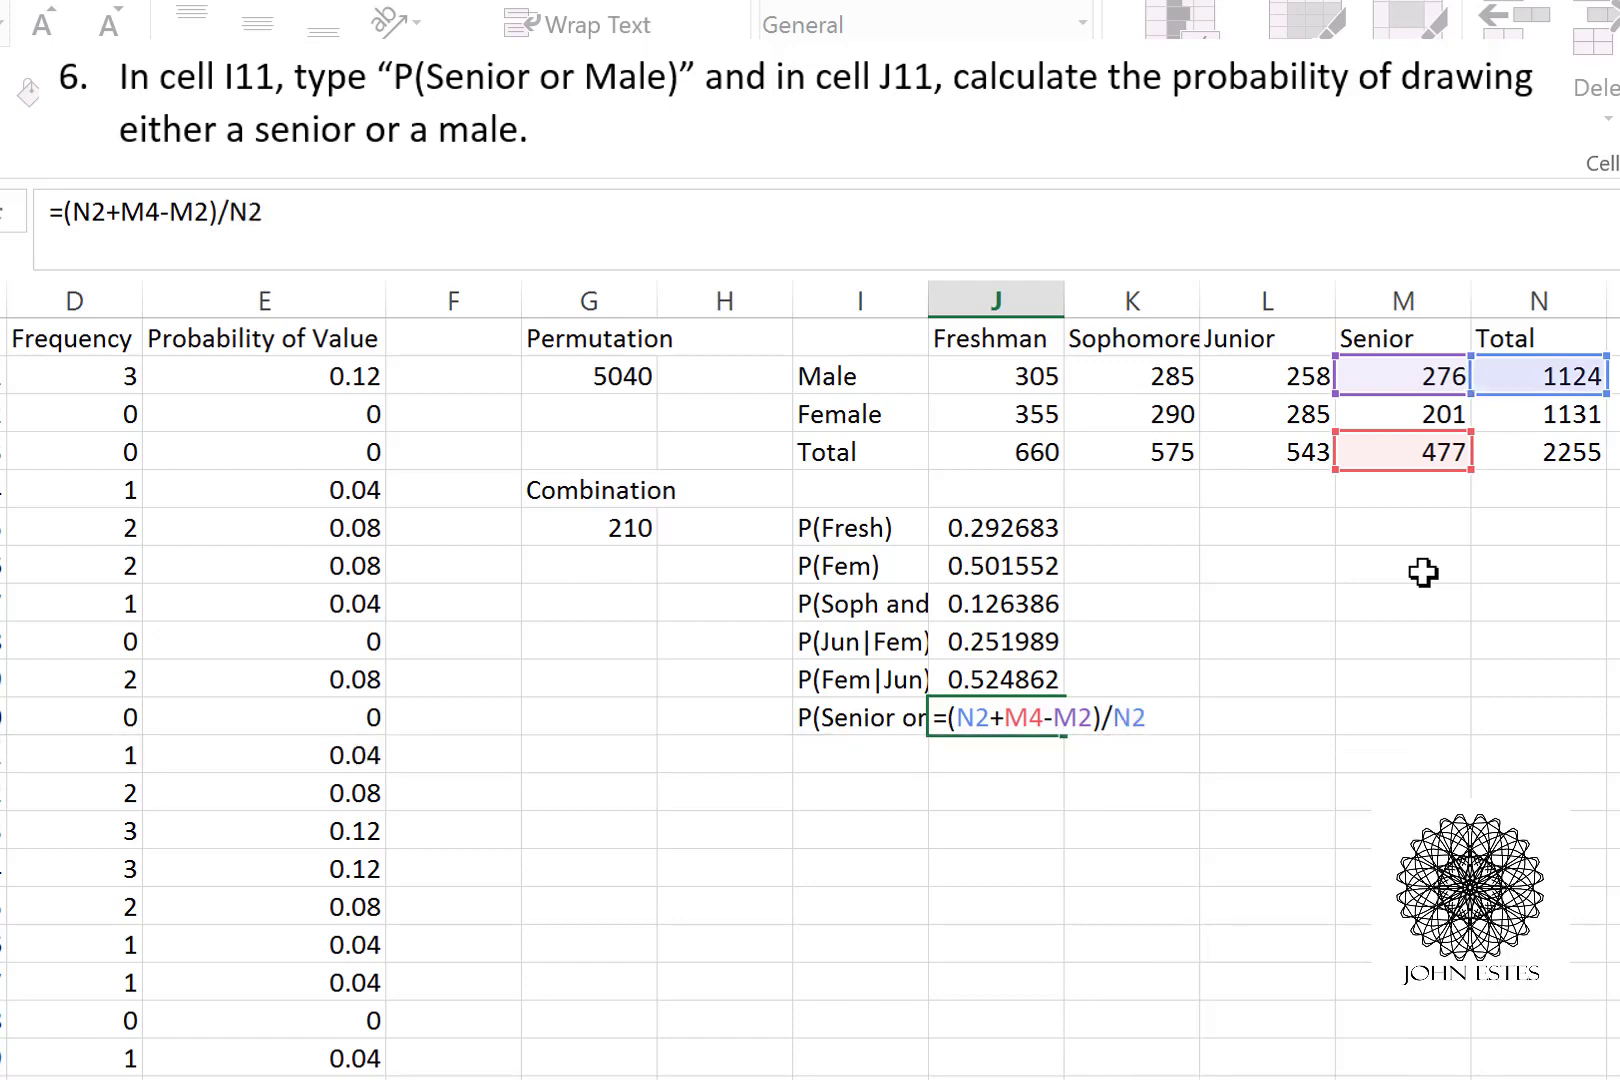
pyautogui.press('BackSpace')
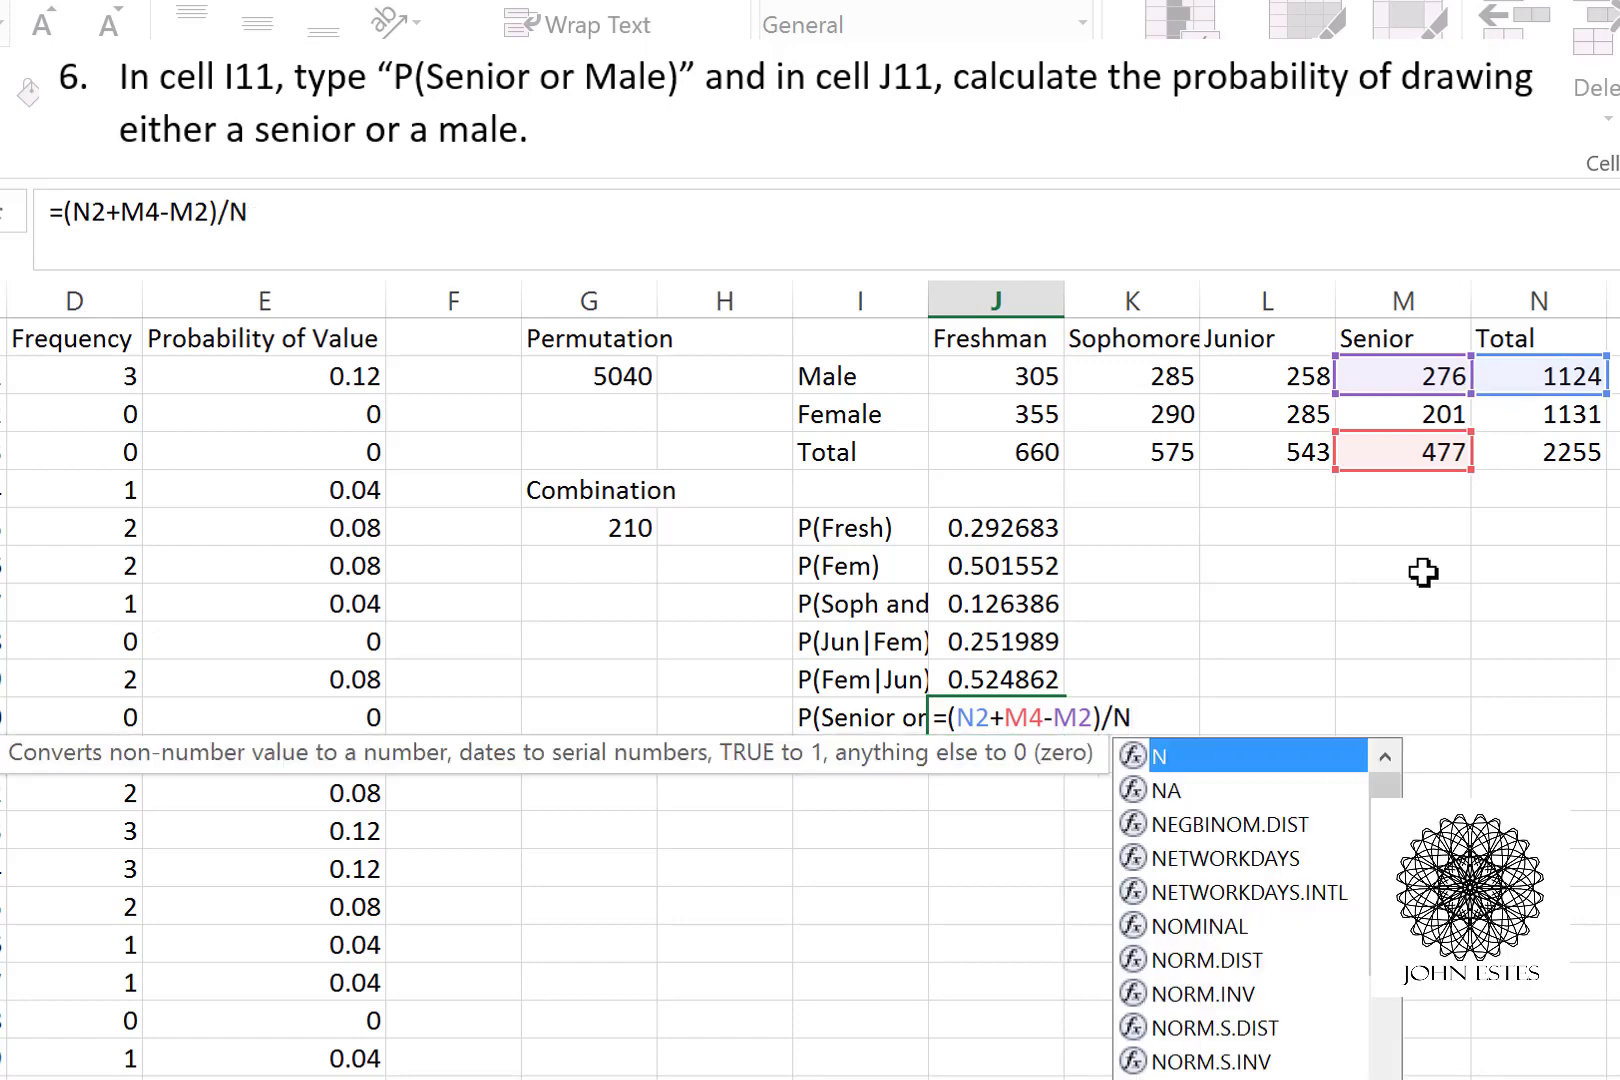
pyautogui.write('4')
pyautogui.press('Return')
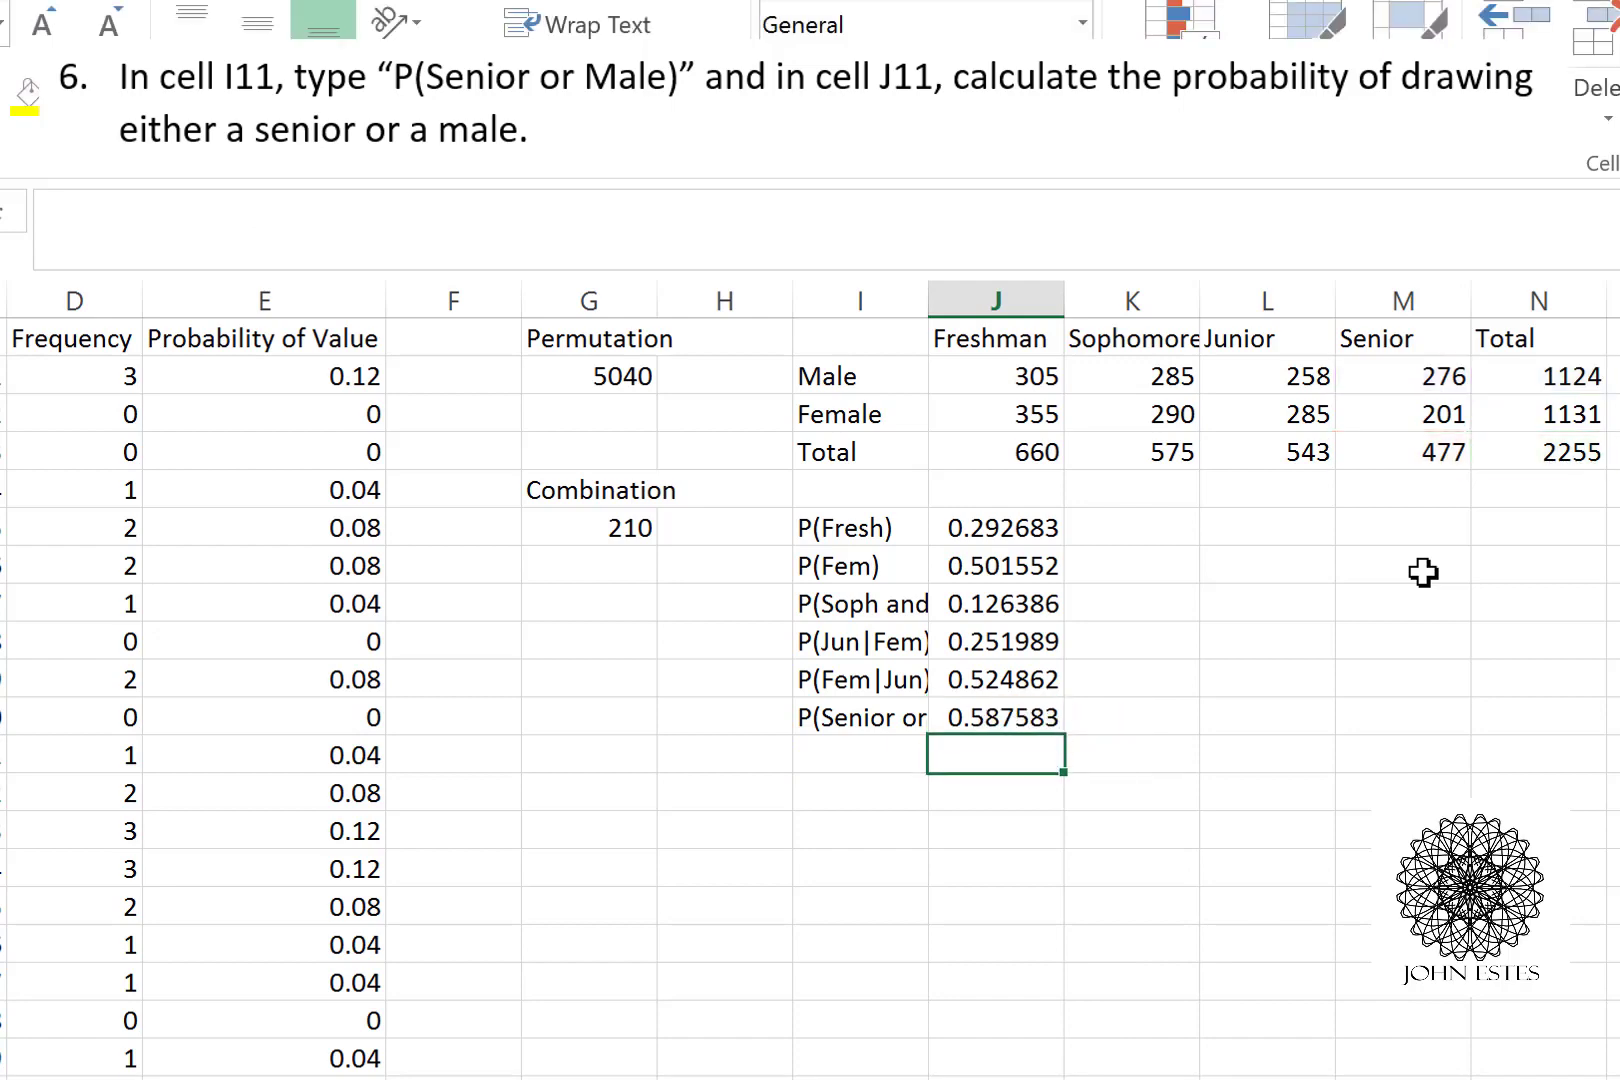
pyautogui.click(981, 717)
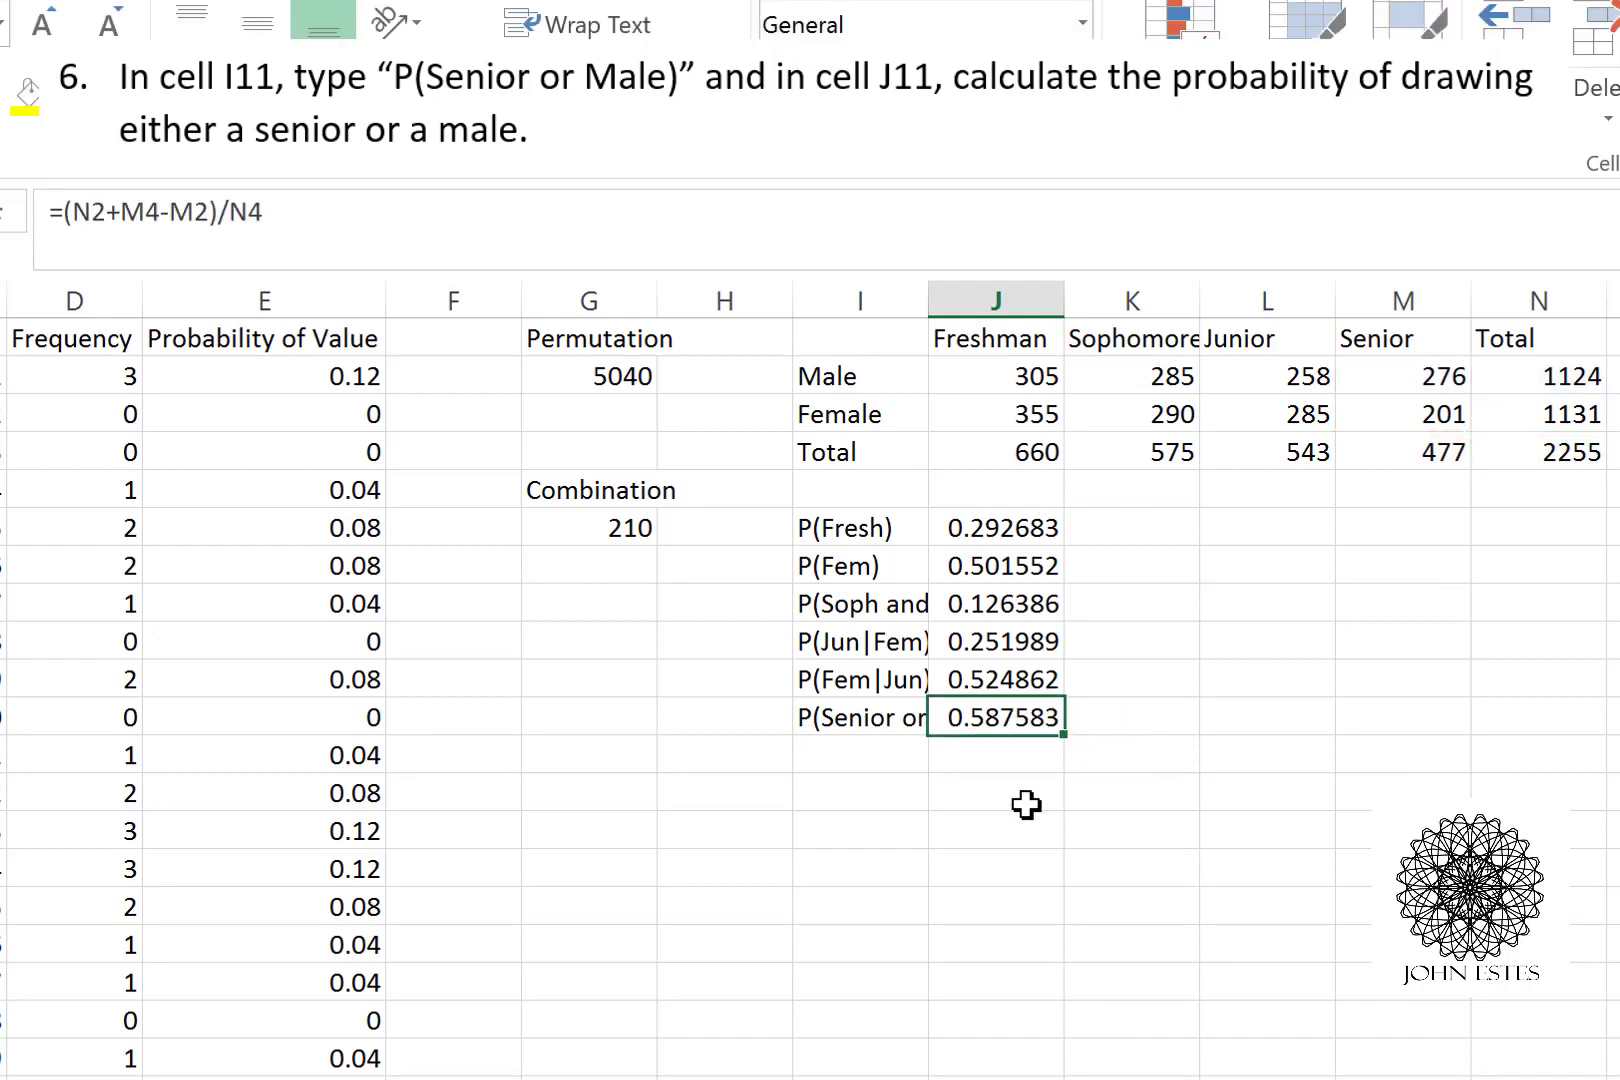